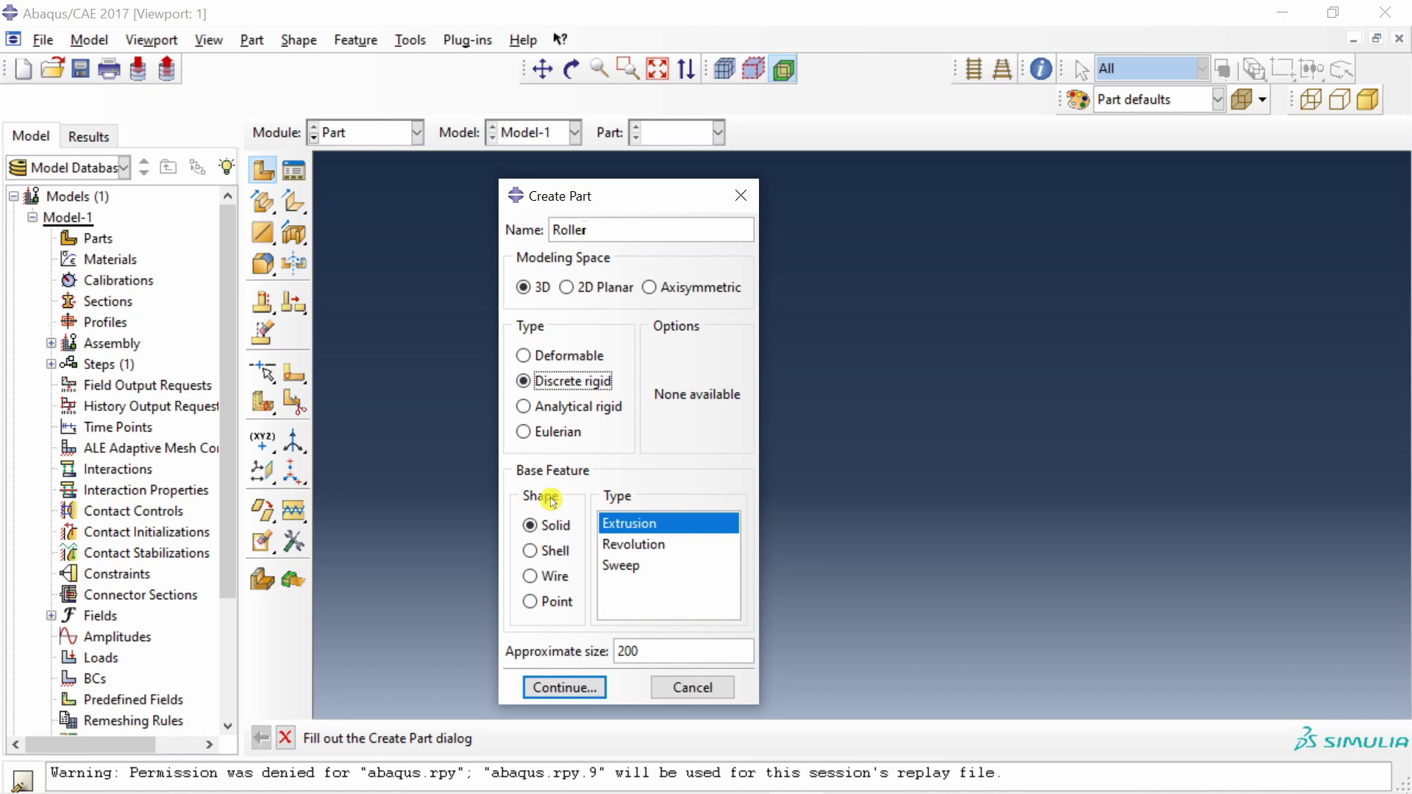
- Give the discrete rigid Roller part a shell extrusion base feature and open its section sketch
click(535, 553)
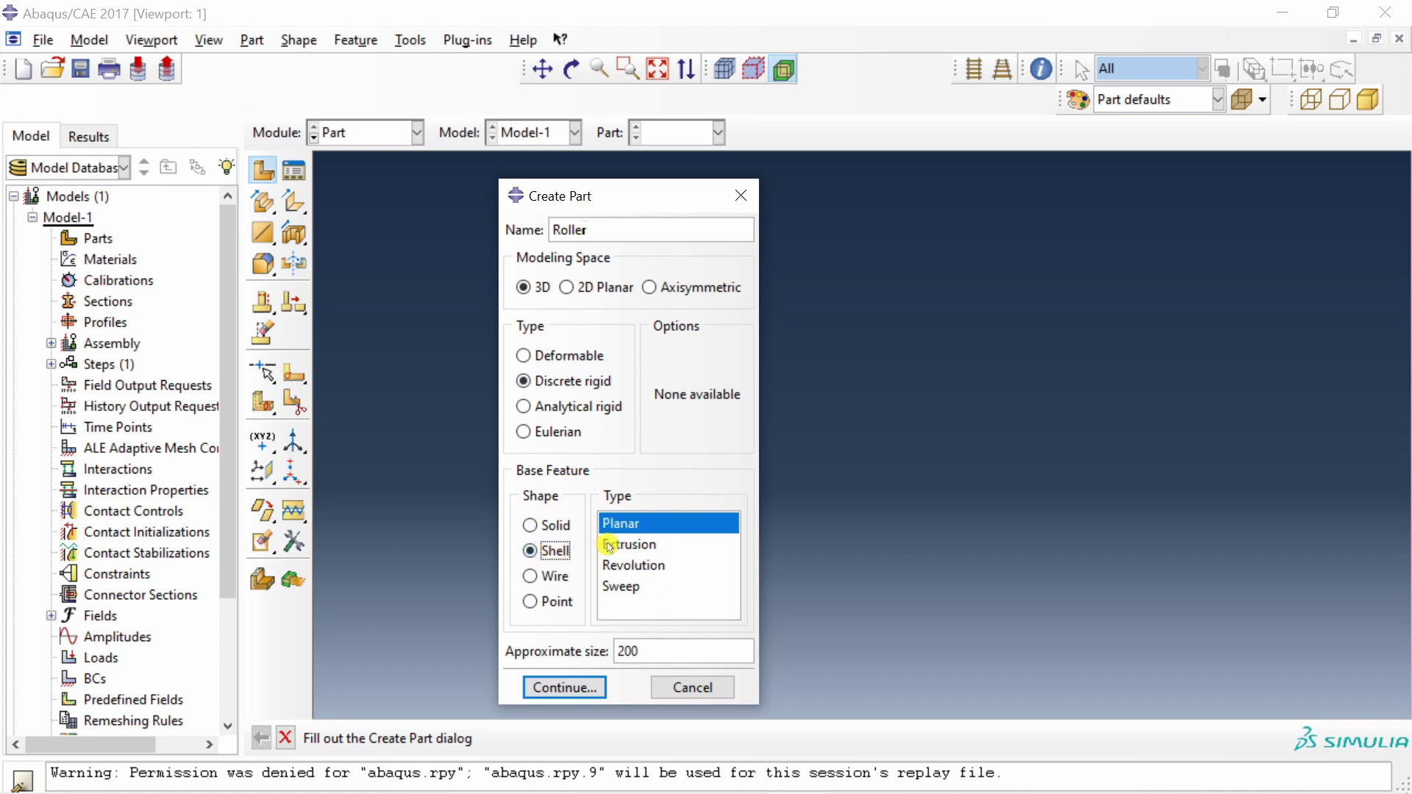
click(631, 544)
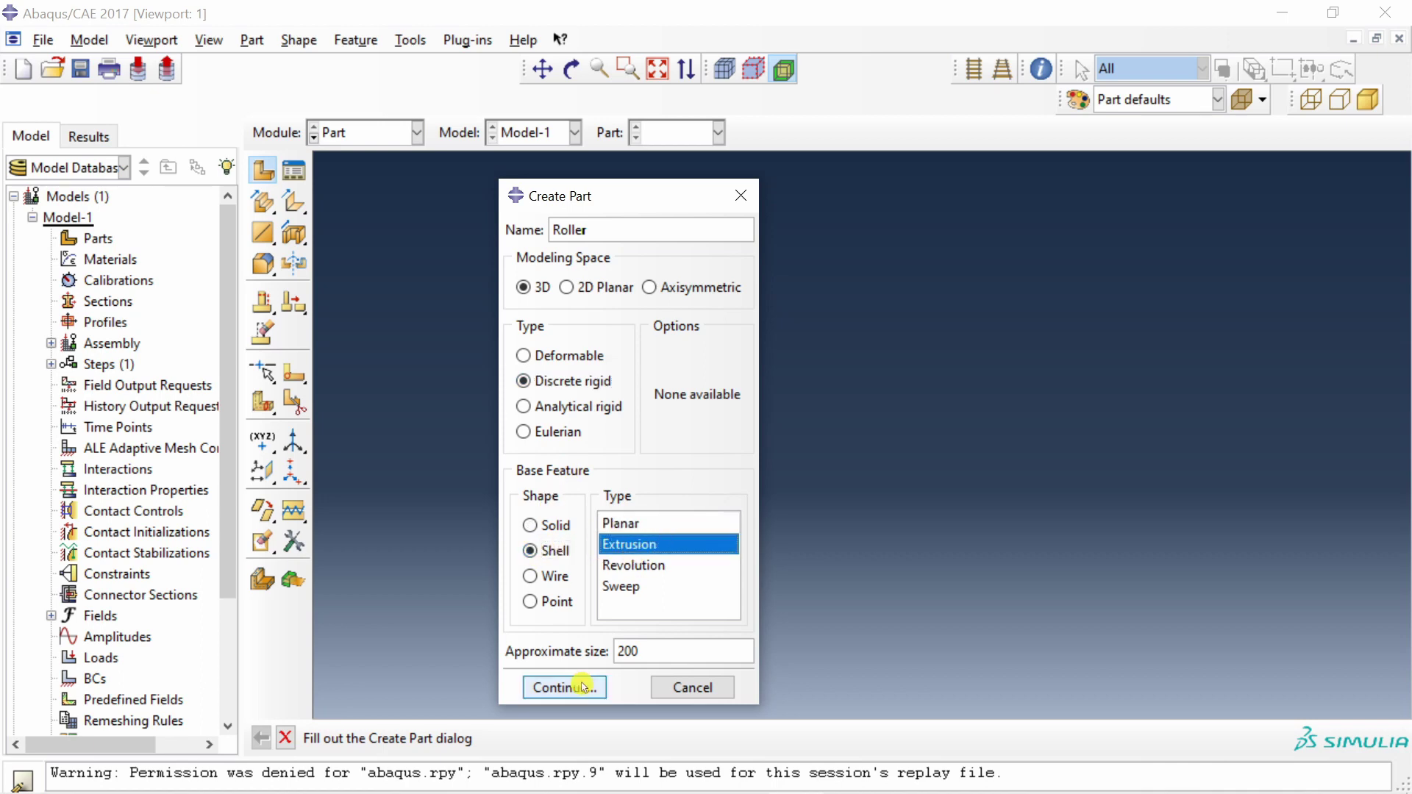
click(555, 686)
- Sketch a circle centred on the origin with a radius of about 19.4
click(262, 204)
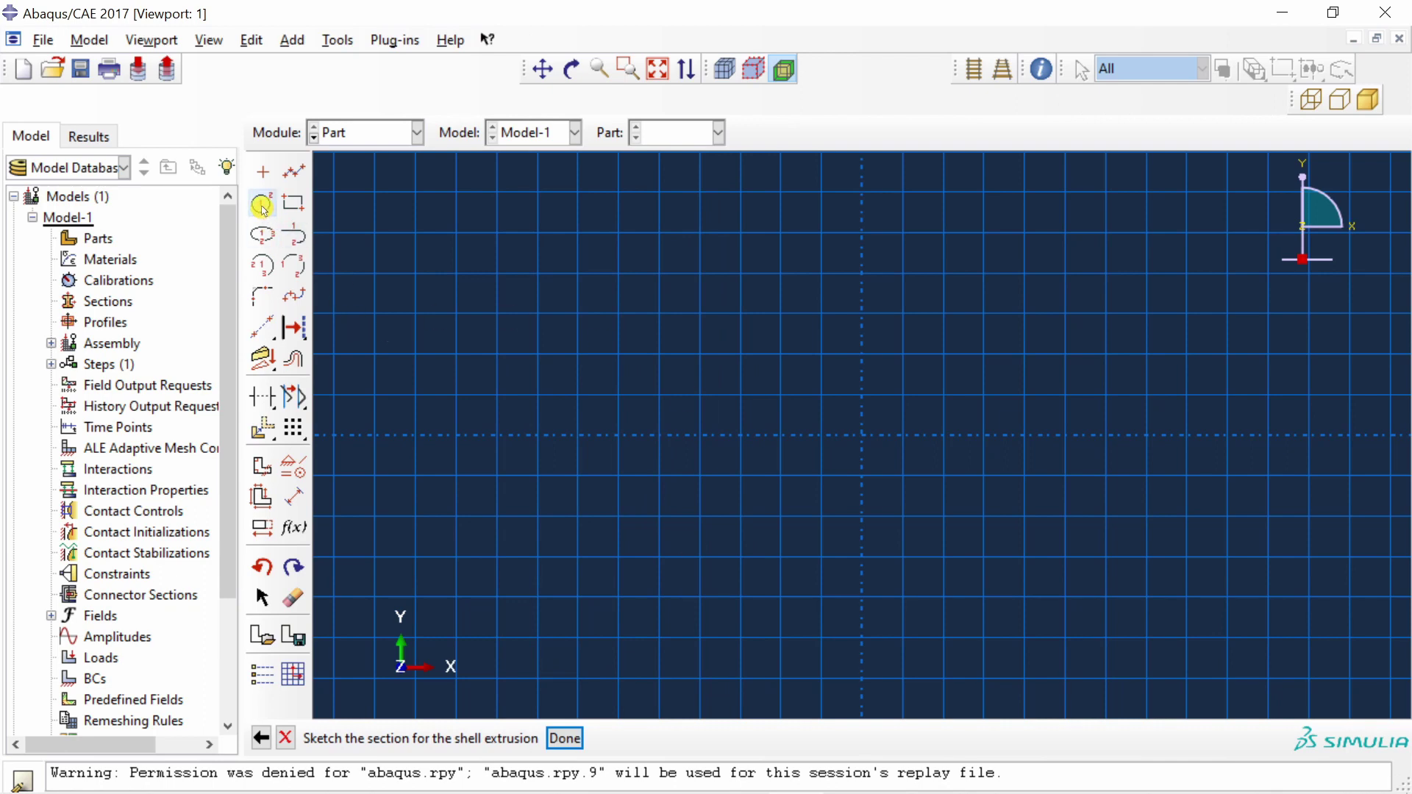
click(862, 436)
click(974, 546)
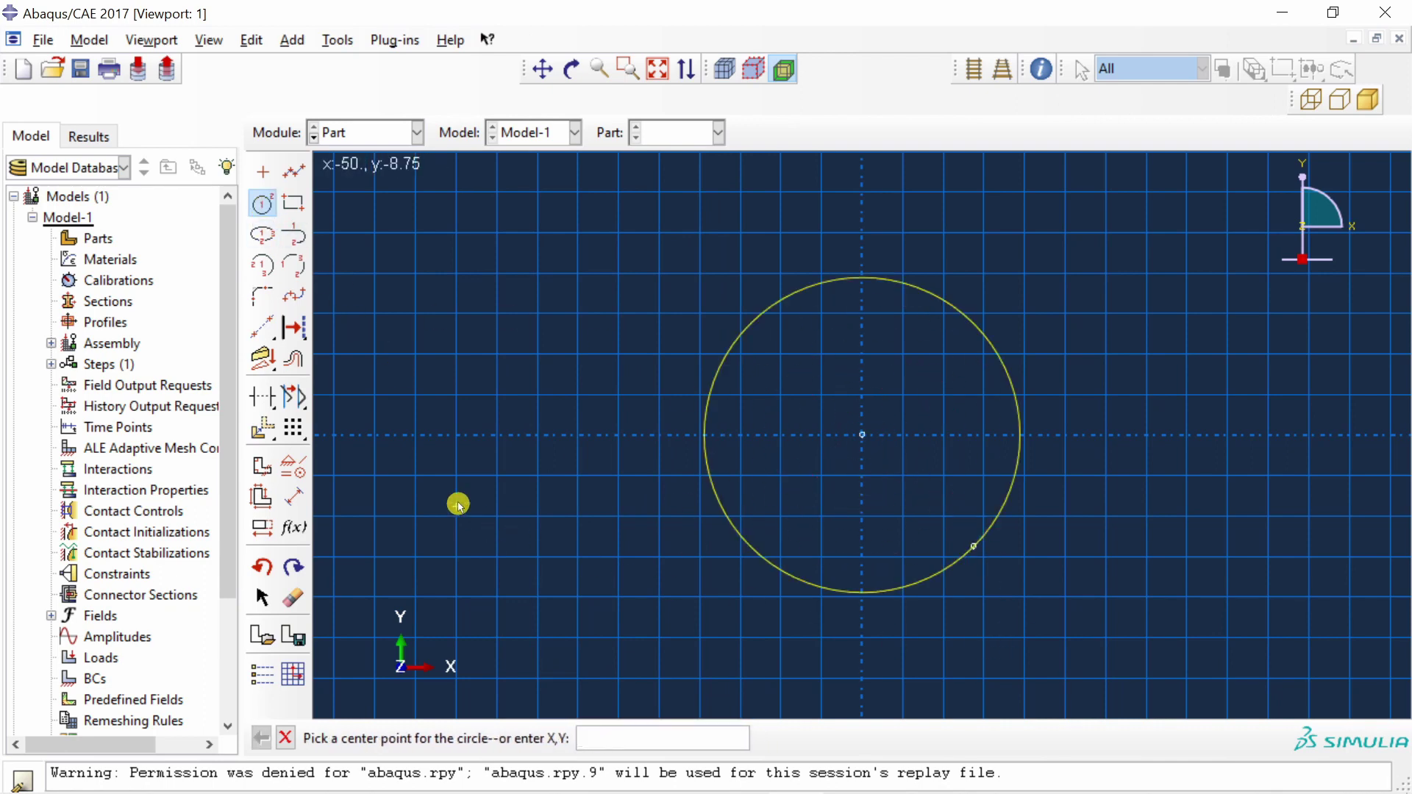
key(Escape)
- Apply a Fixed constraint to the circle's centre point
click(292, 471)
click(44, 265)
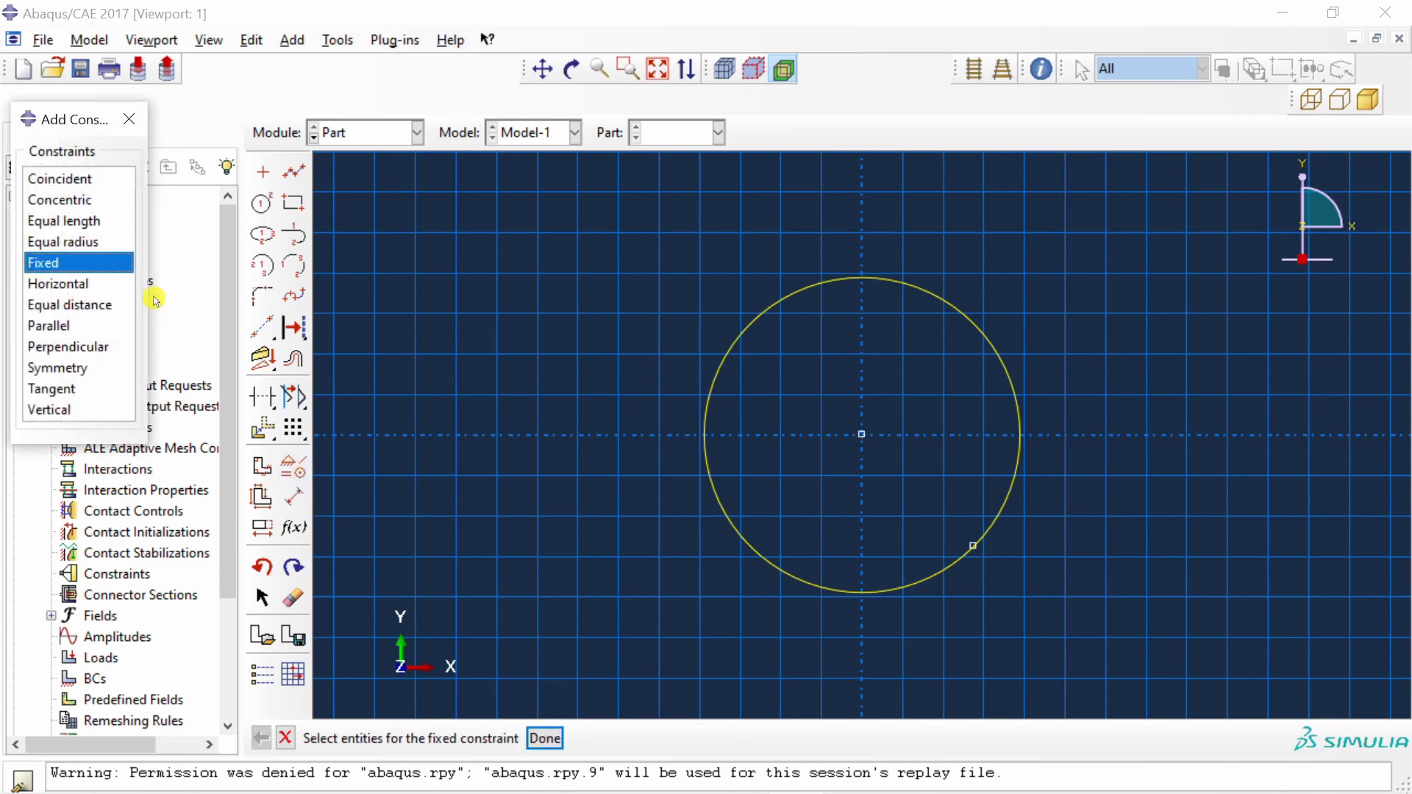
click(863, 435)
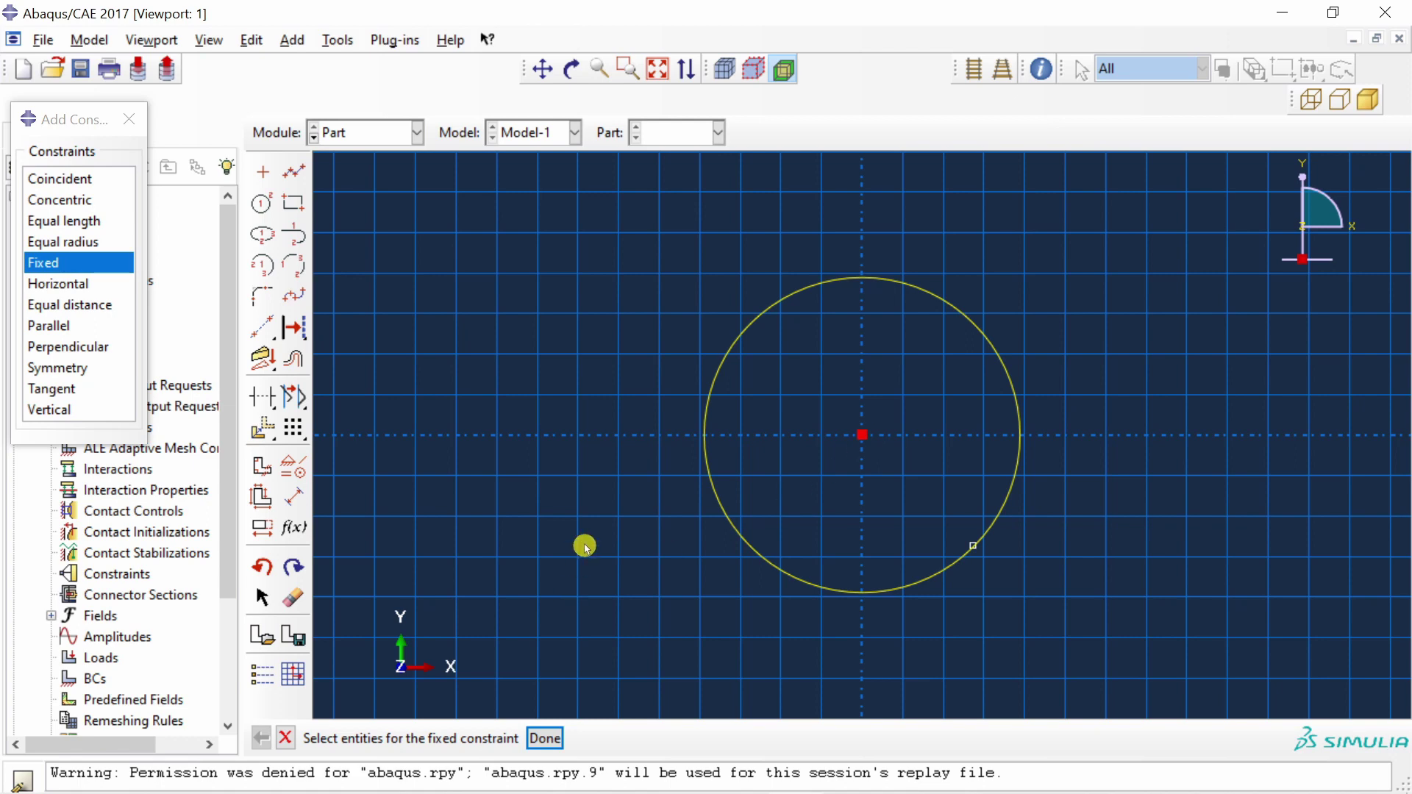
click(140, 117)
- Dimension the circle's radius and set it to 100
click(294, 497)
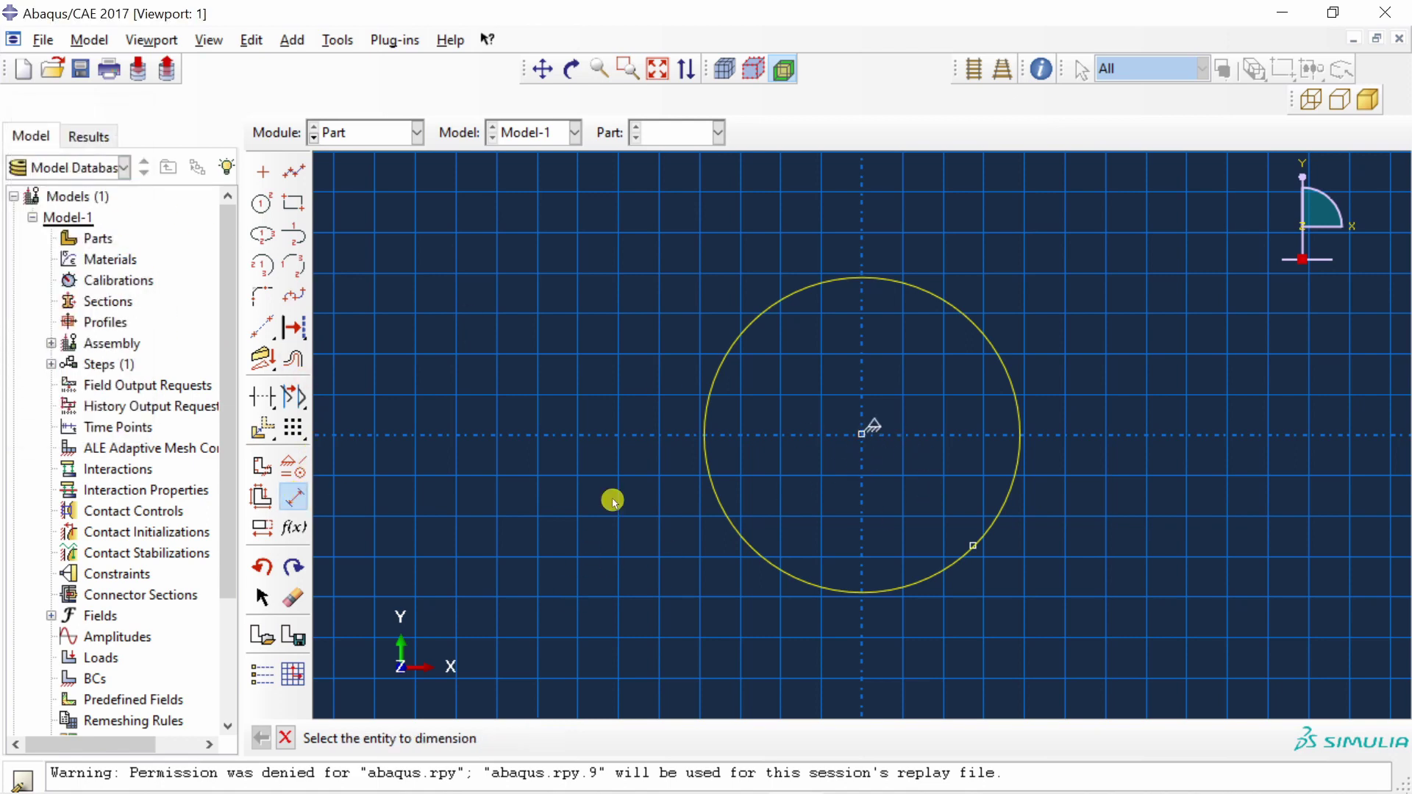
click(990, 353)
click(1060, 318)
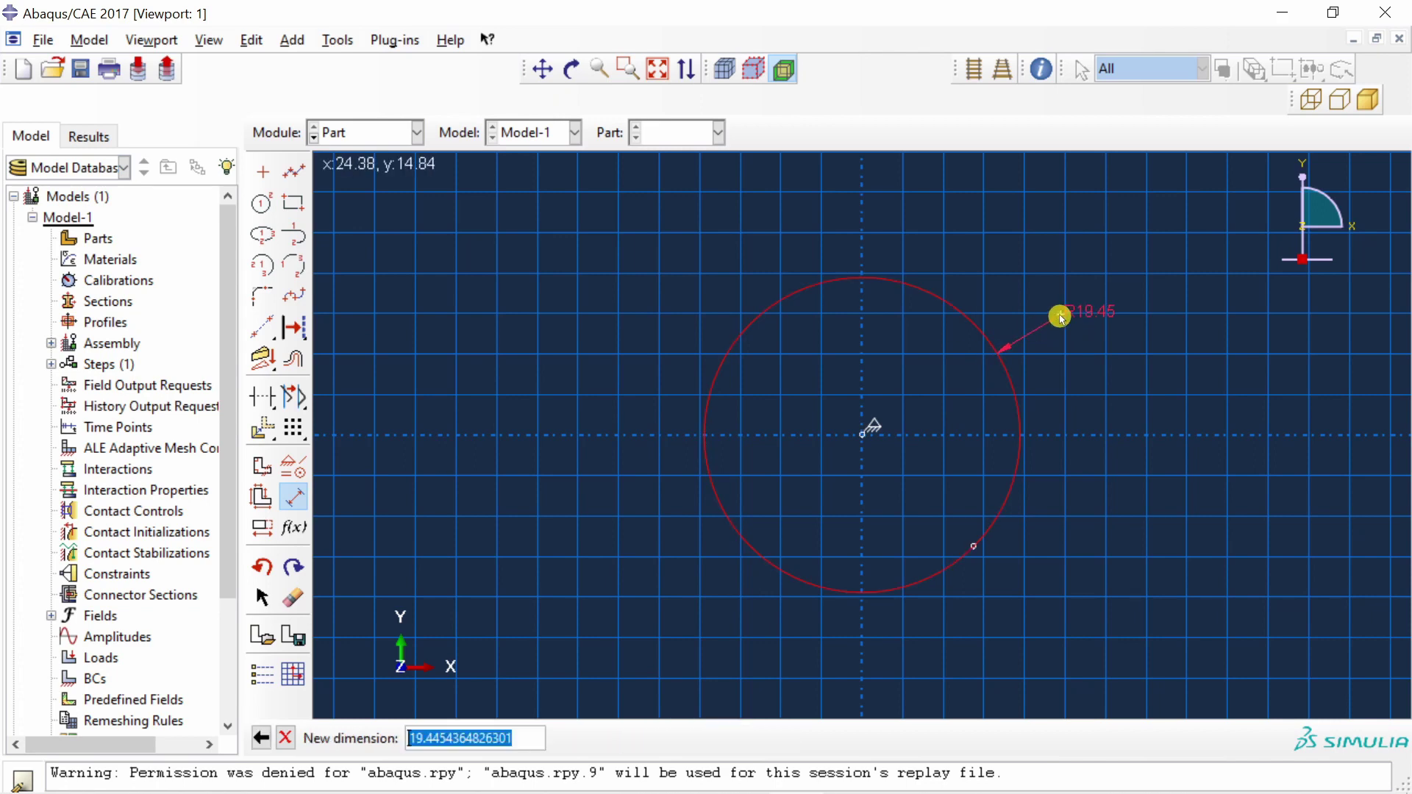
text(100)
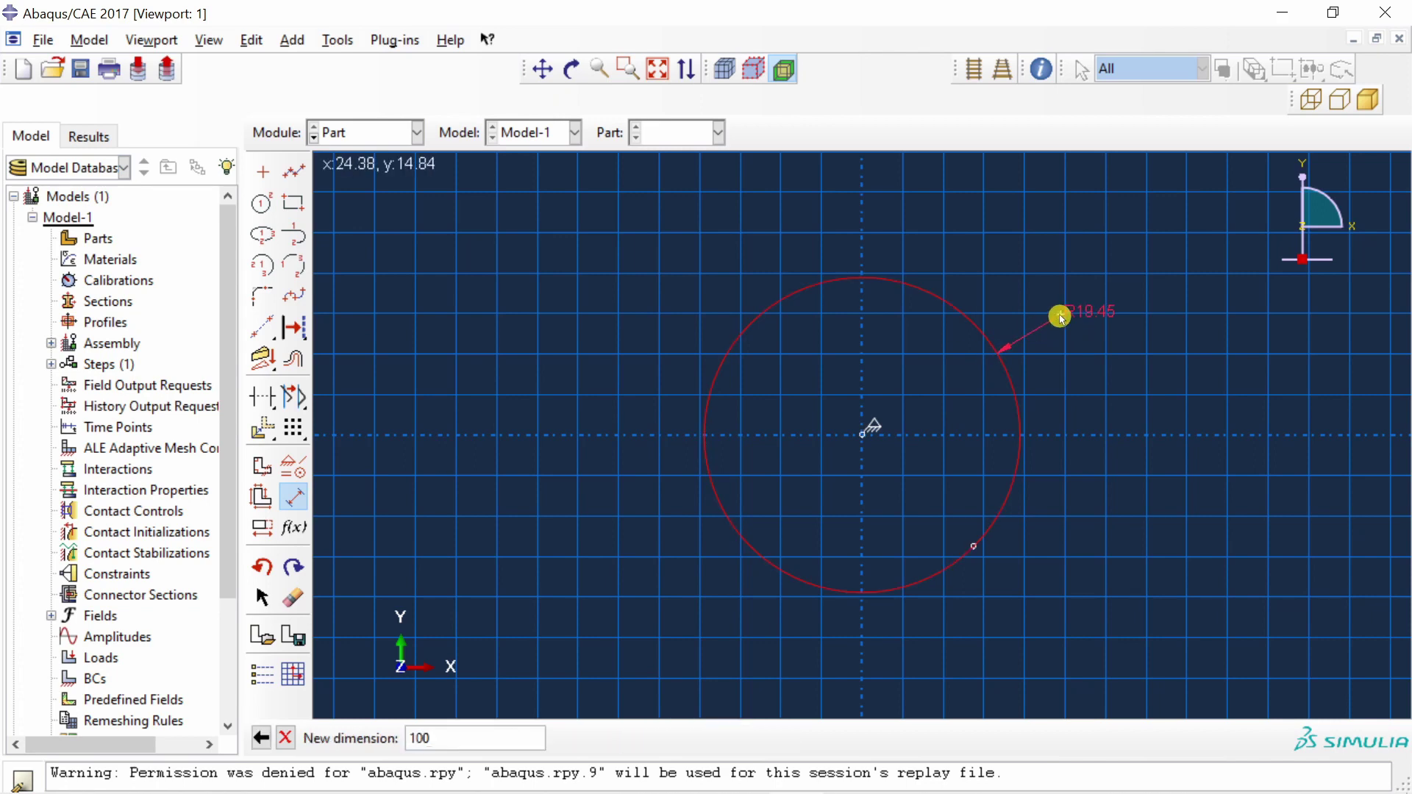
key(Return)
scroll(1060, 317, down, 5)
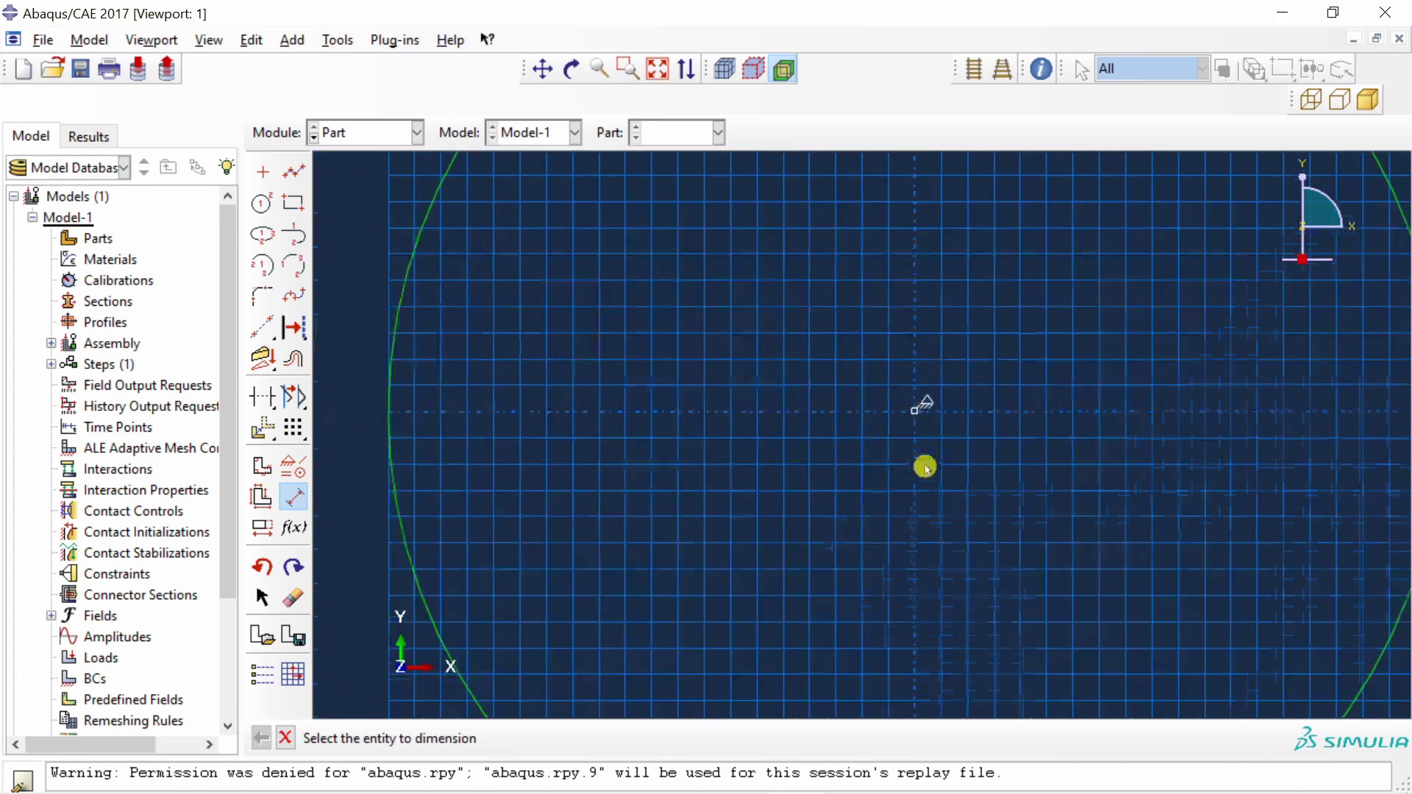
scroll(715, 430, down, 1)
key(Escape)
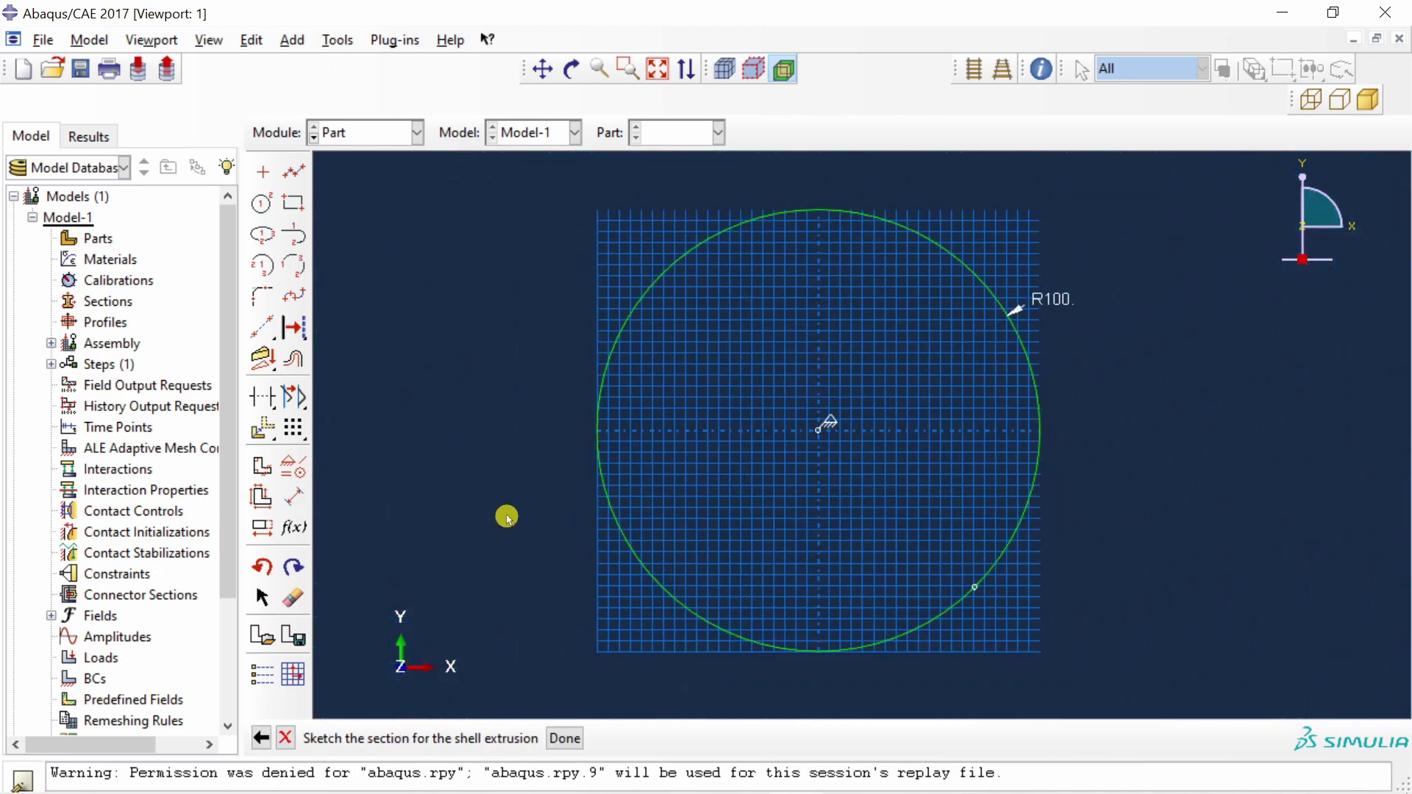
- Finish the circle sketch and extrude it as the roller's cylindrical shell
middle_click(507, 517)
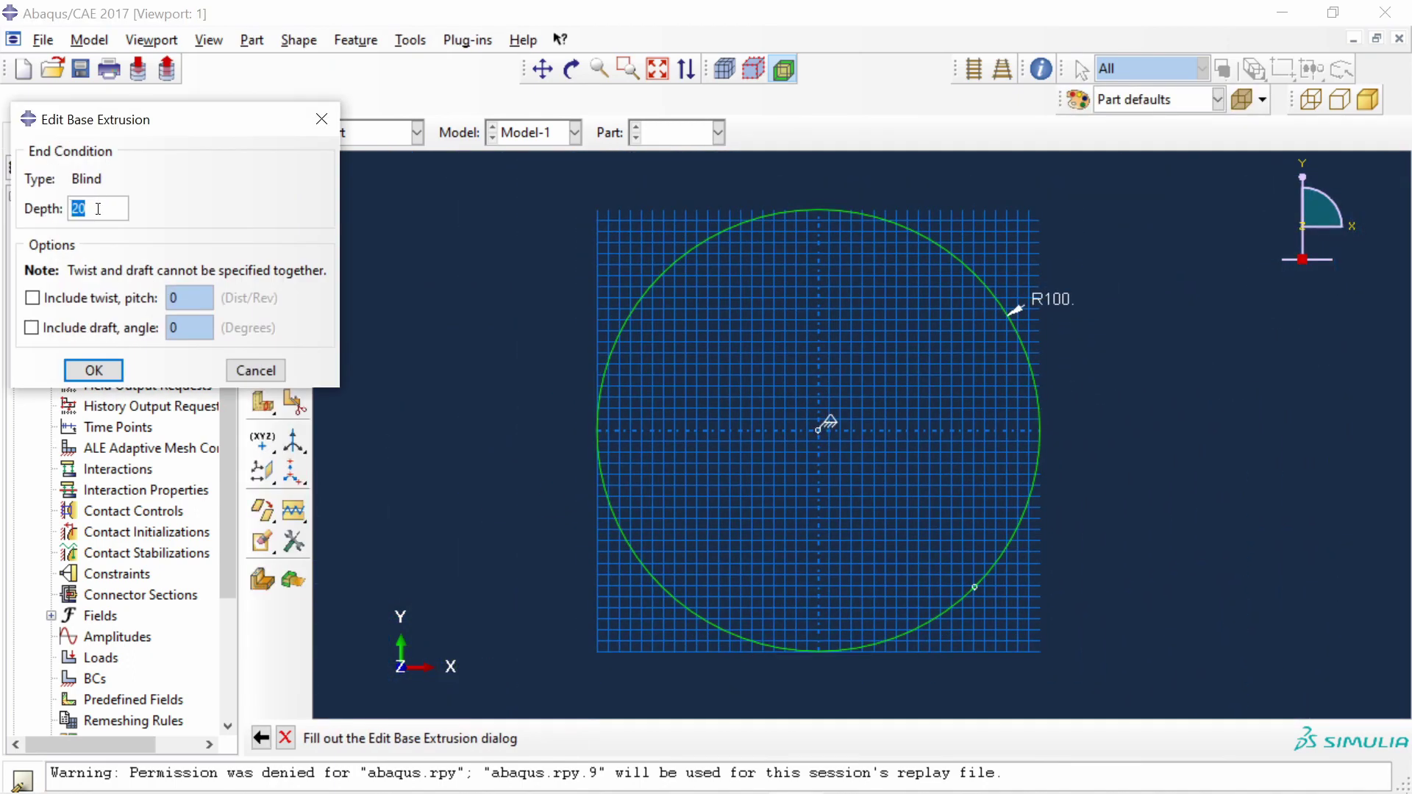
key(Return)
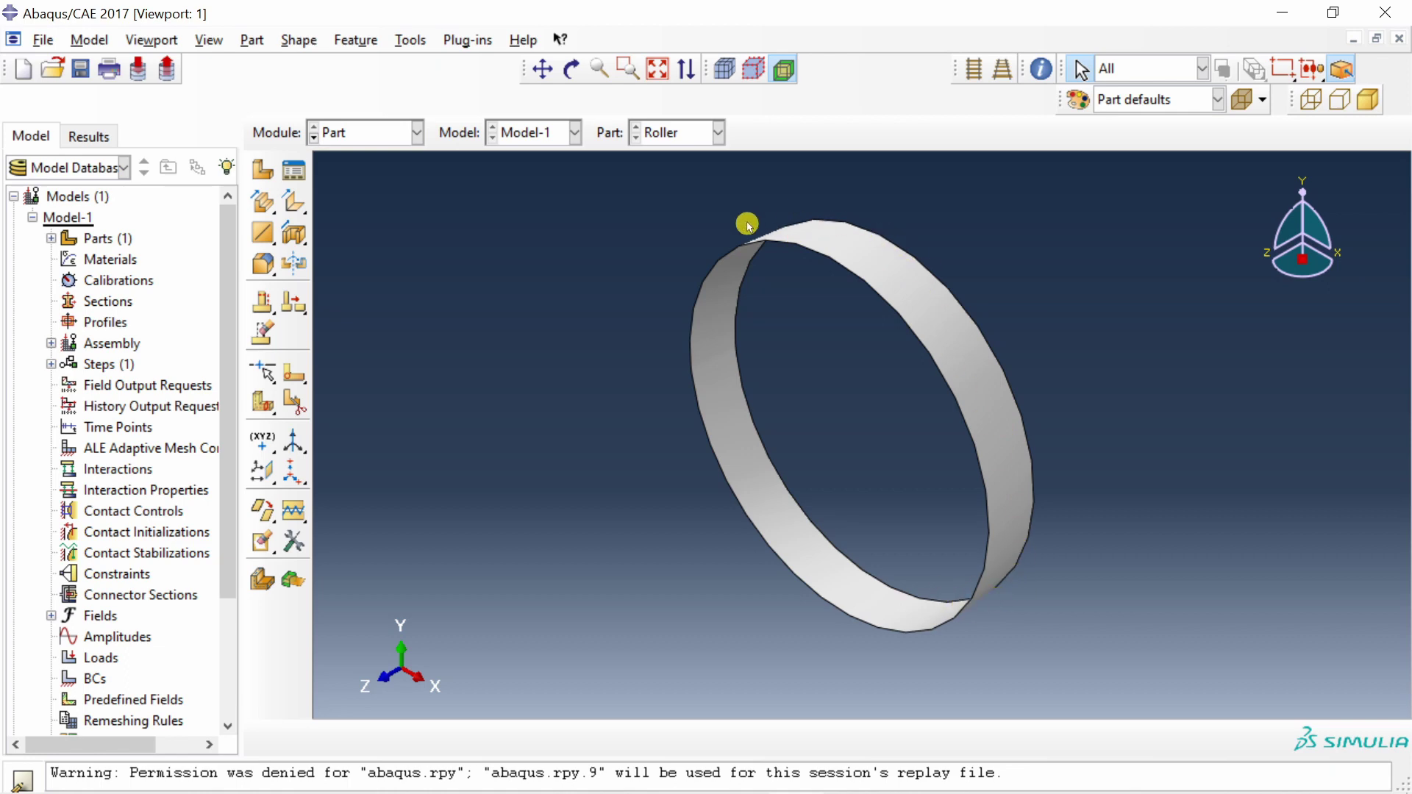
click(1012, 495)
- Create a reference point at the centre of the roller's rear circular edge
click(407, 44)
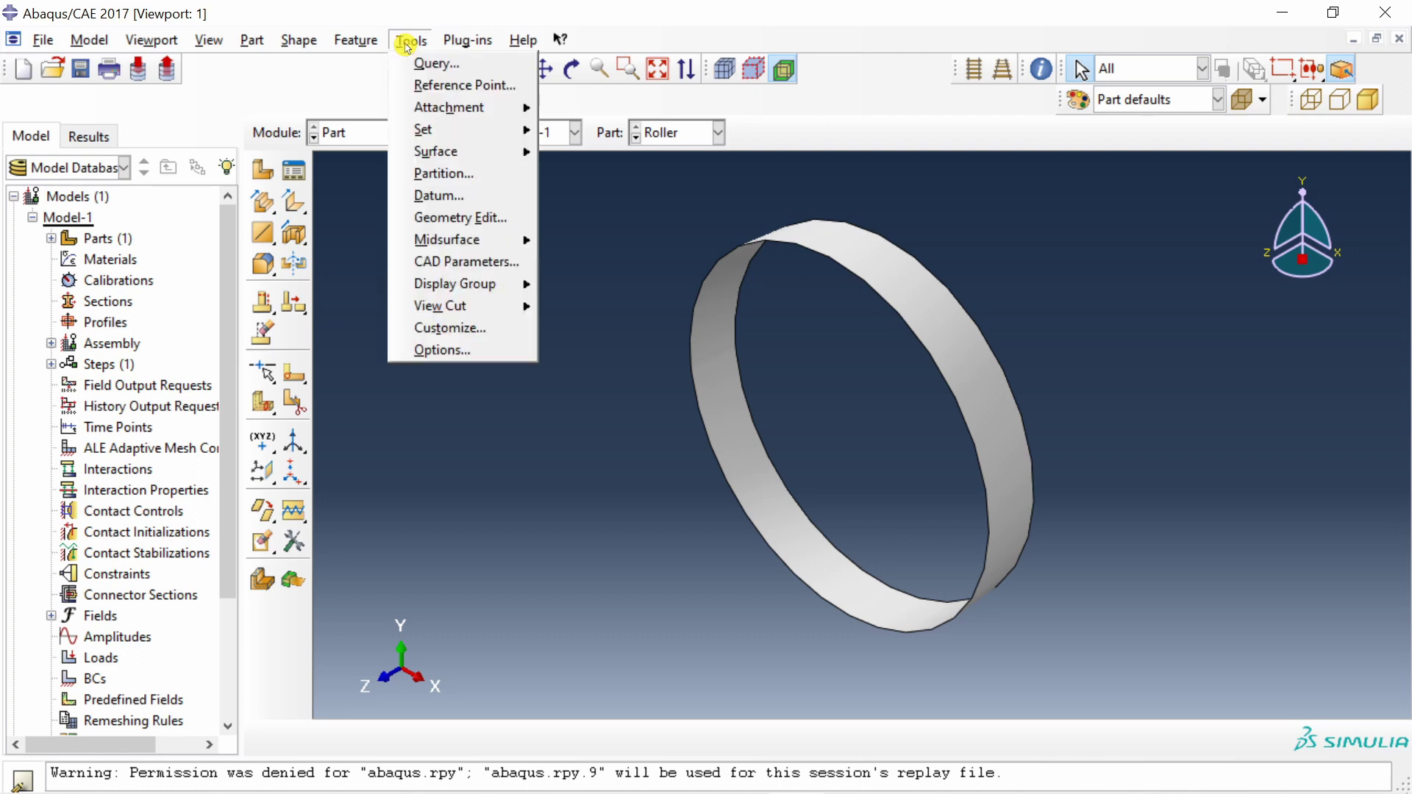
click(437, 85)
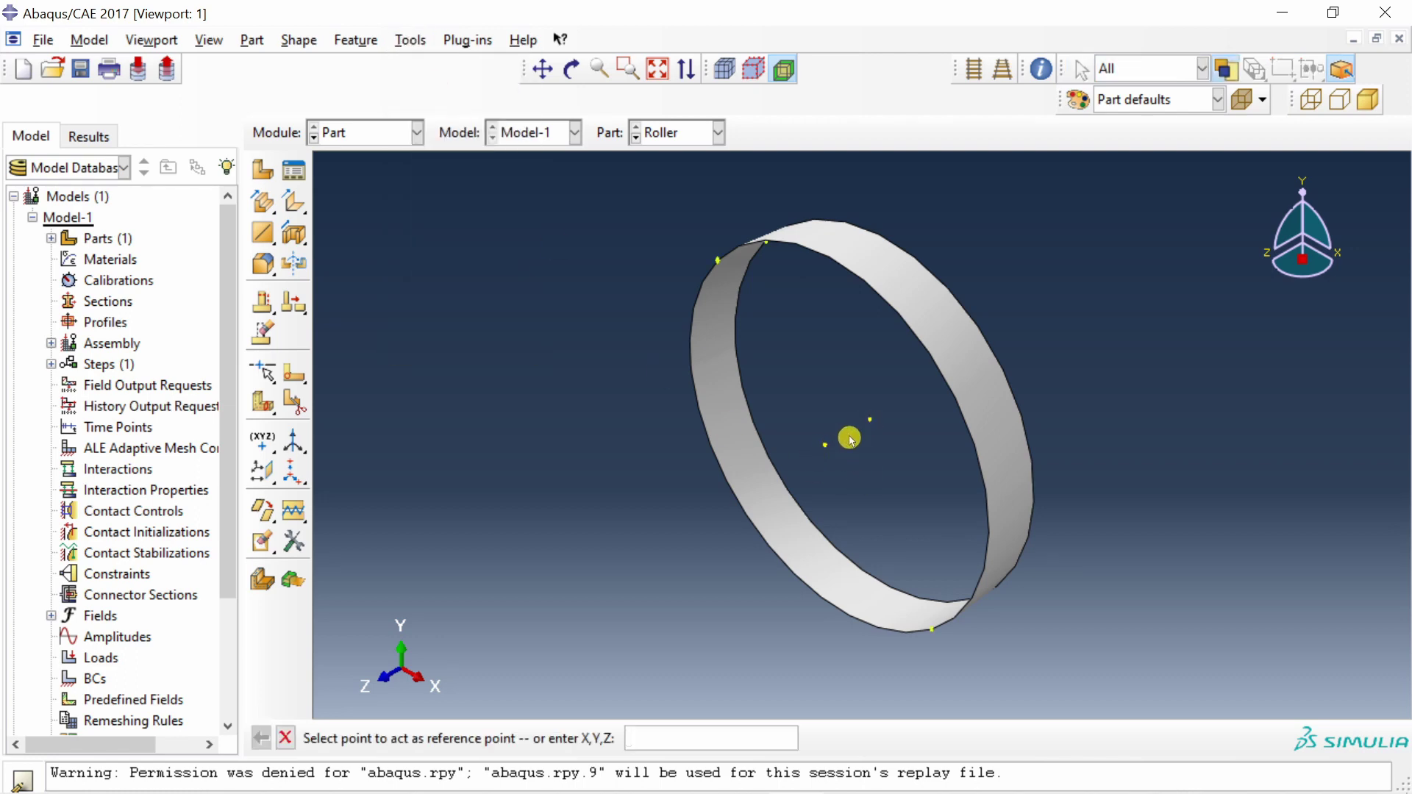
scroll(853, 460, up, 2)
scroll(860, 451, up, 1)
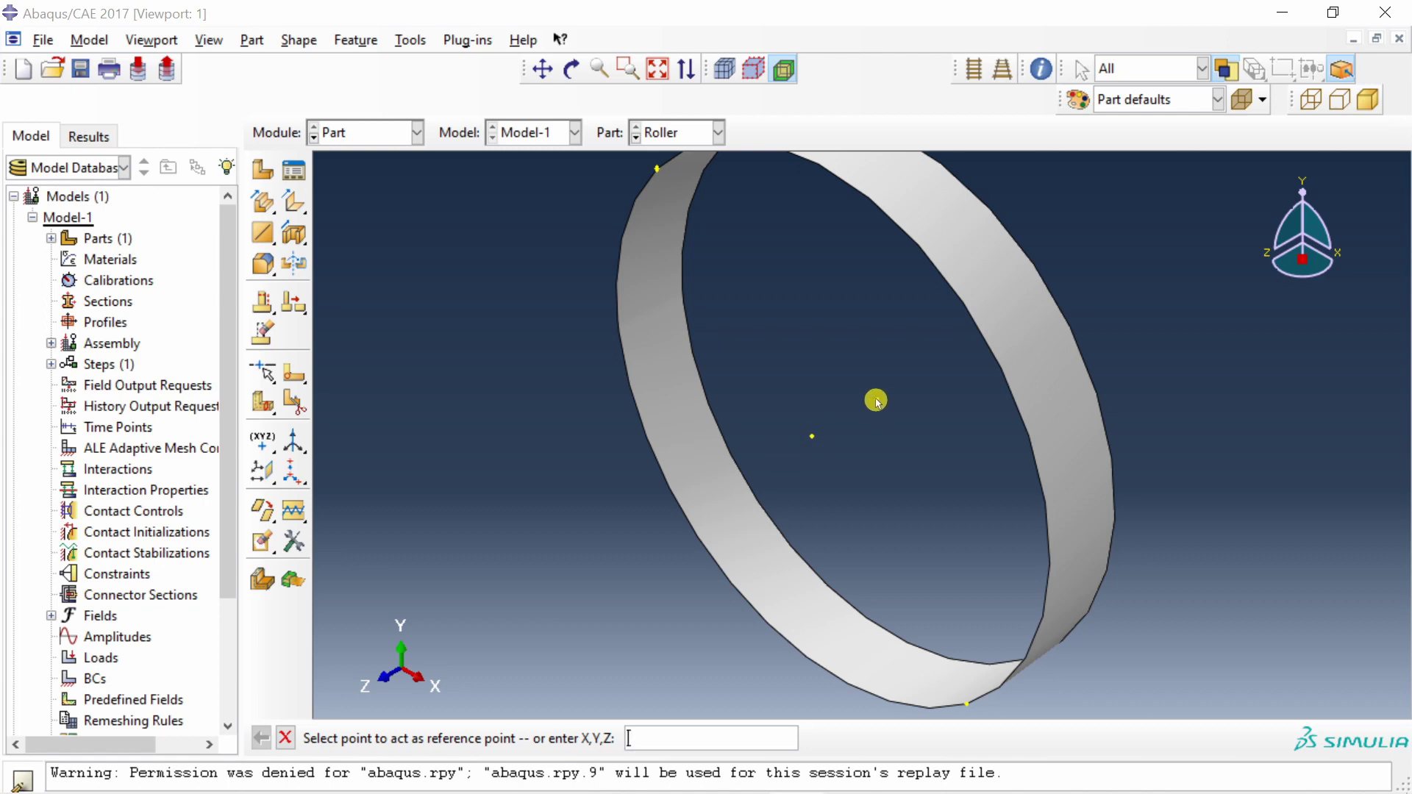
click(876, 401)
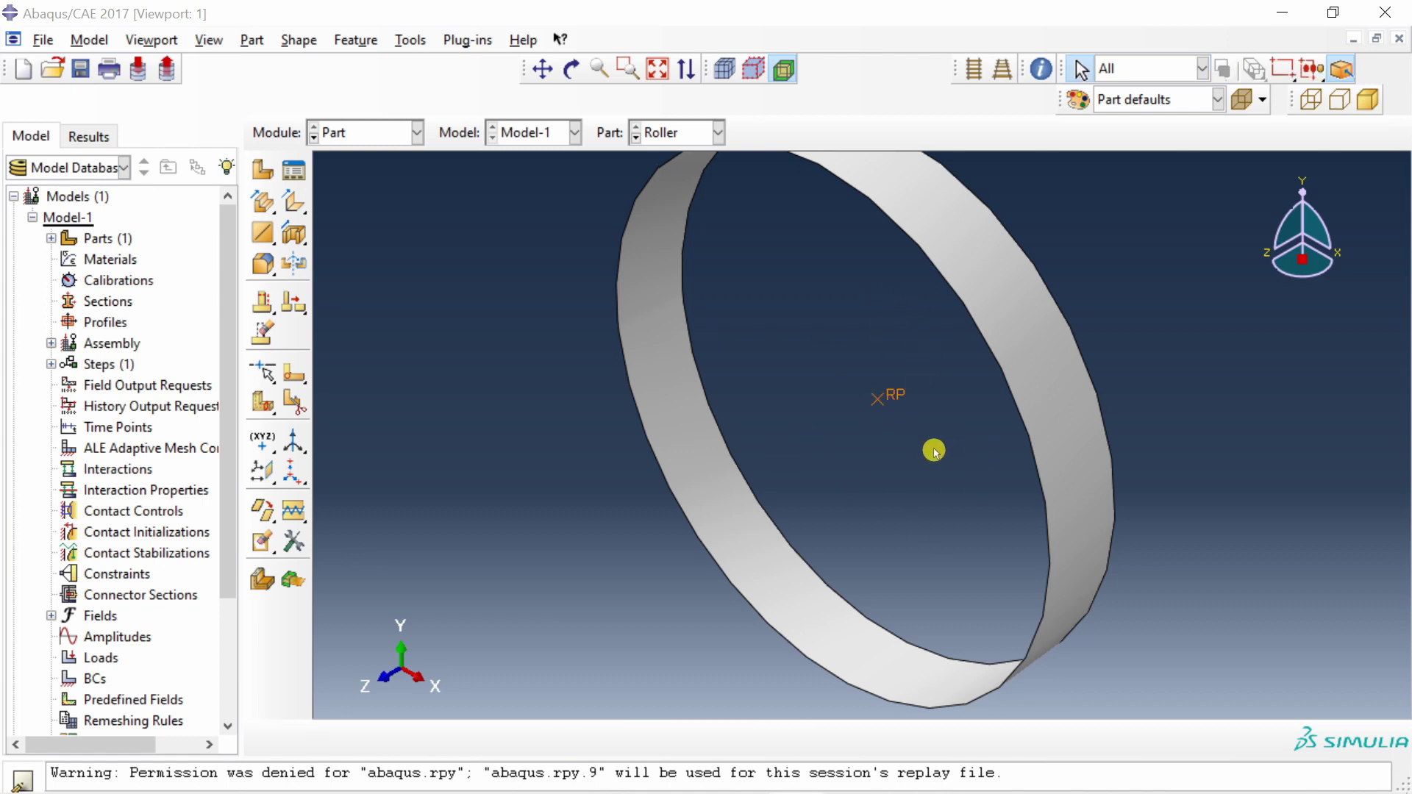
scroll(816, 403, down, 2)
- Create a 3D deformable part named Sheet with a solid extrusion base feature and open its section sketch
click(259, 172)
text(Sheet)
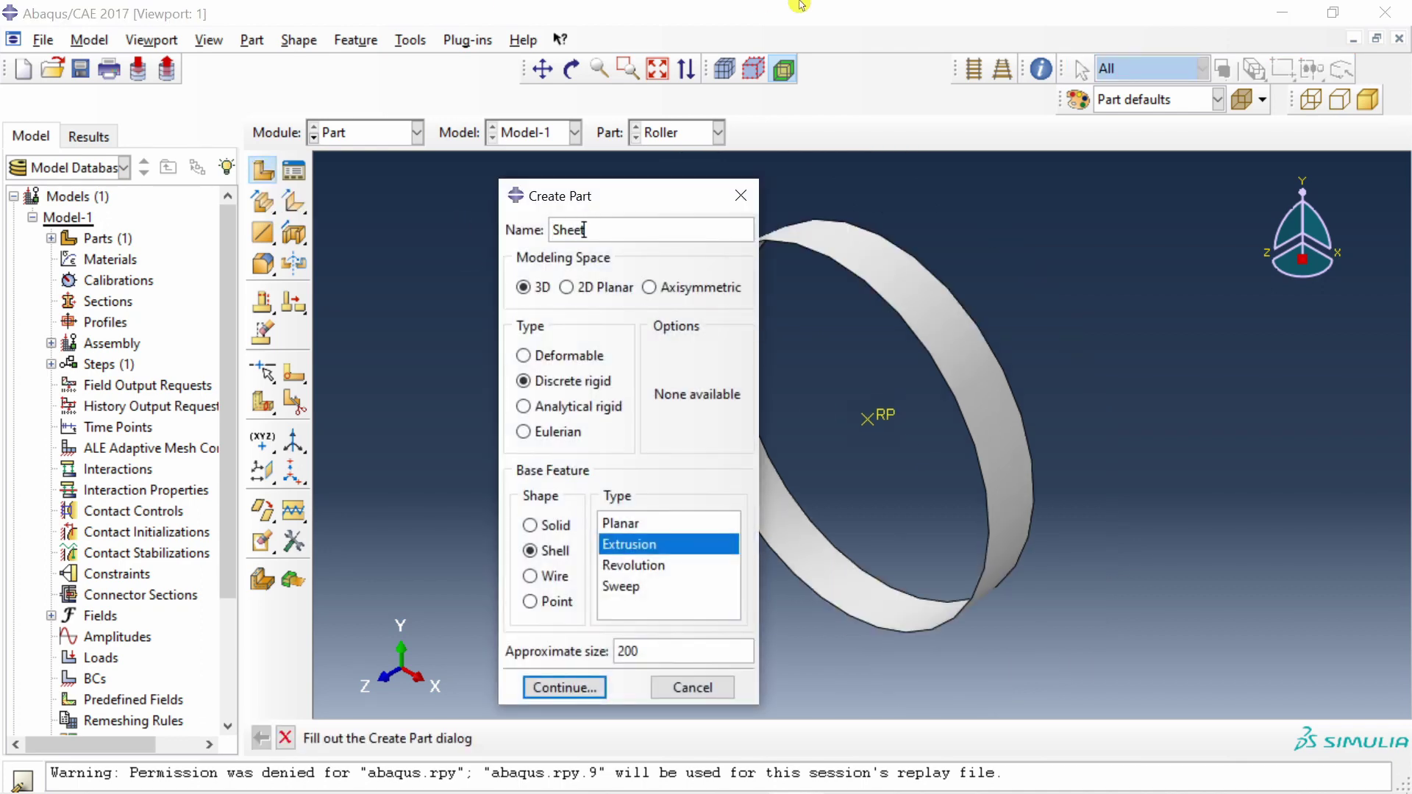
click(525, 355)
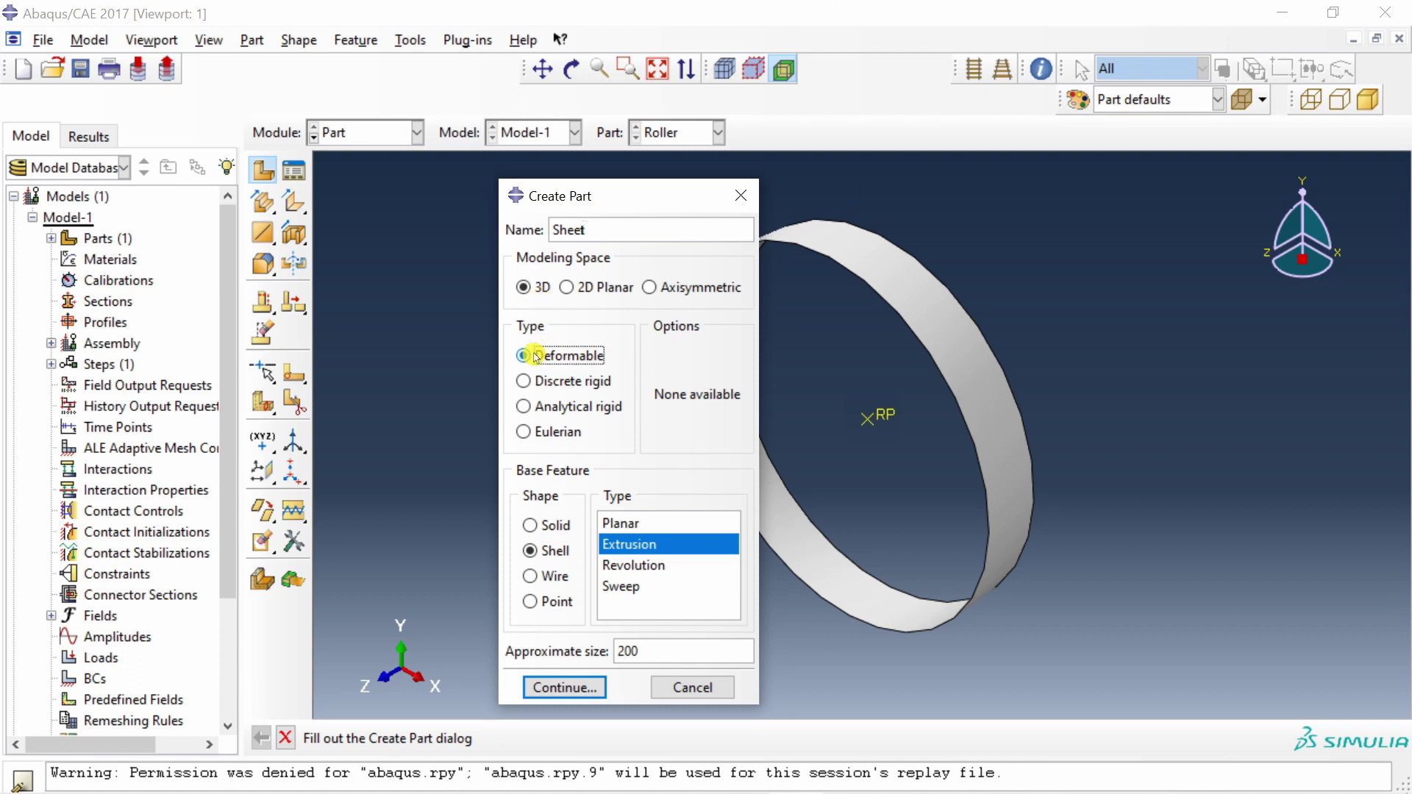
click(545, 523)
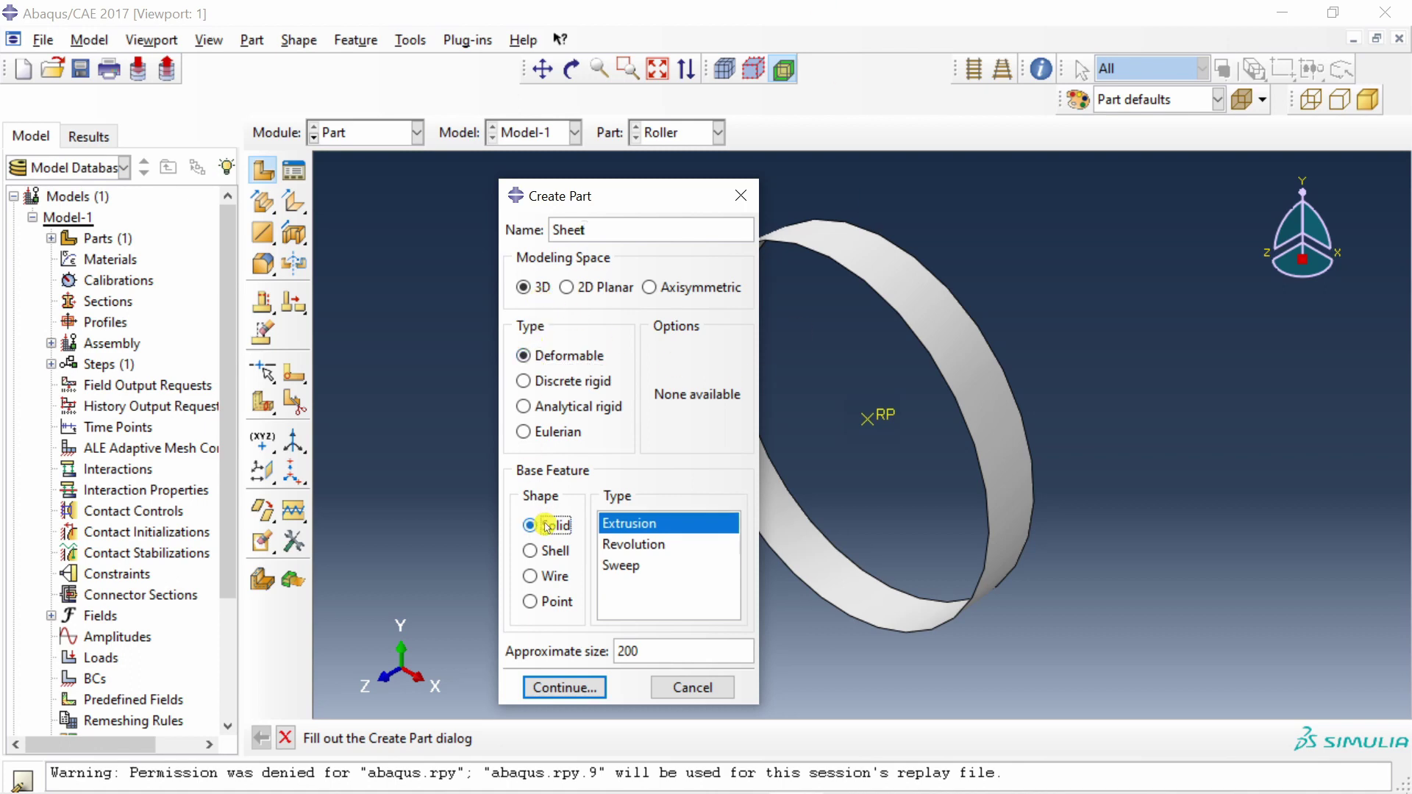
click(565, 687)
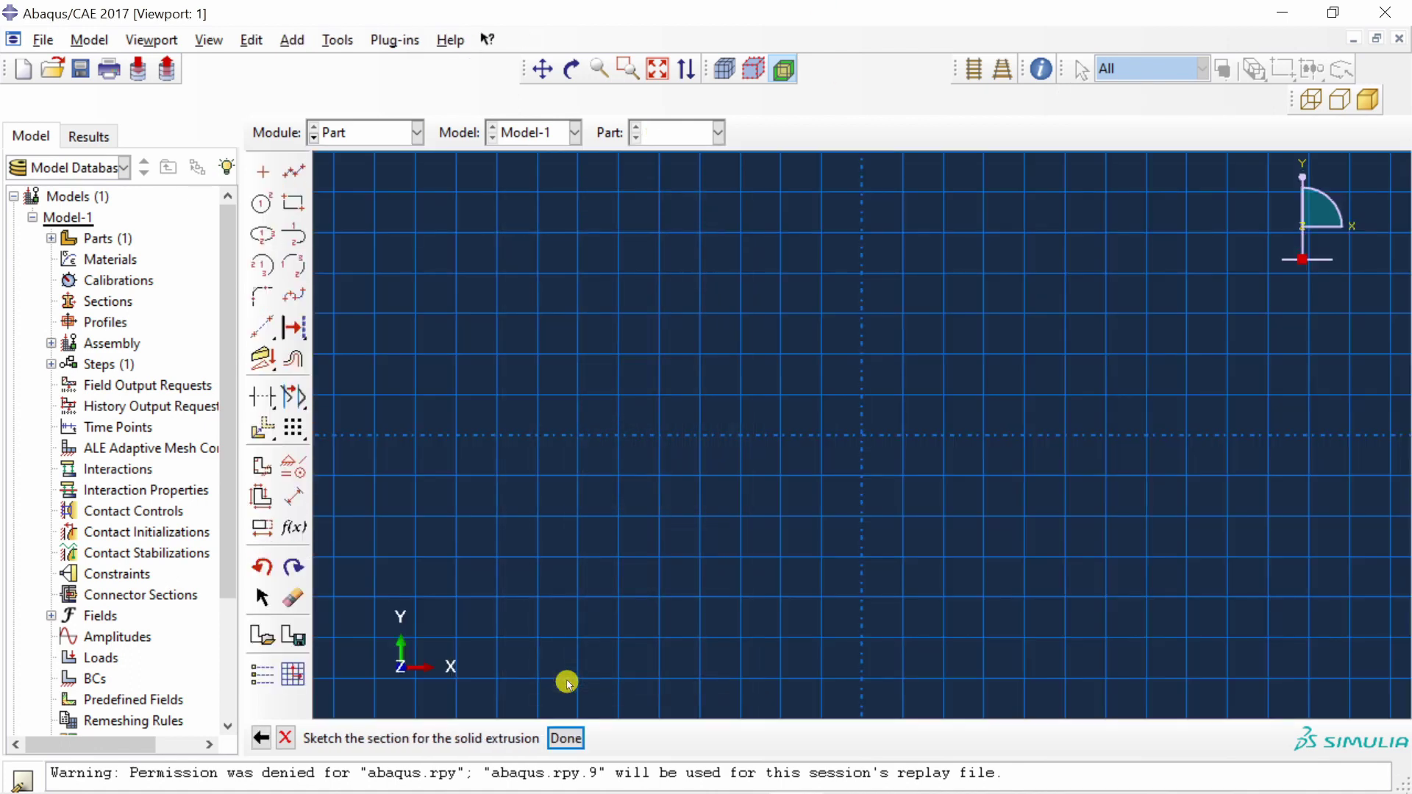
- Sketch a rectangle about 11 high from the origin into the positive X and Y quadrant
click(293, 203)
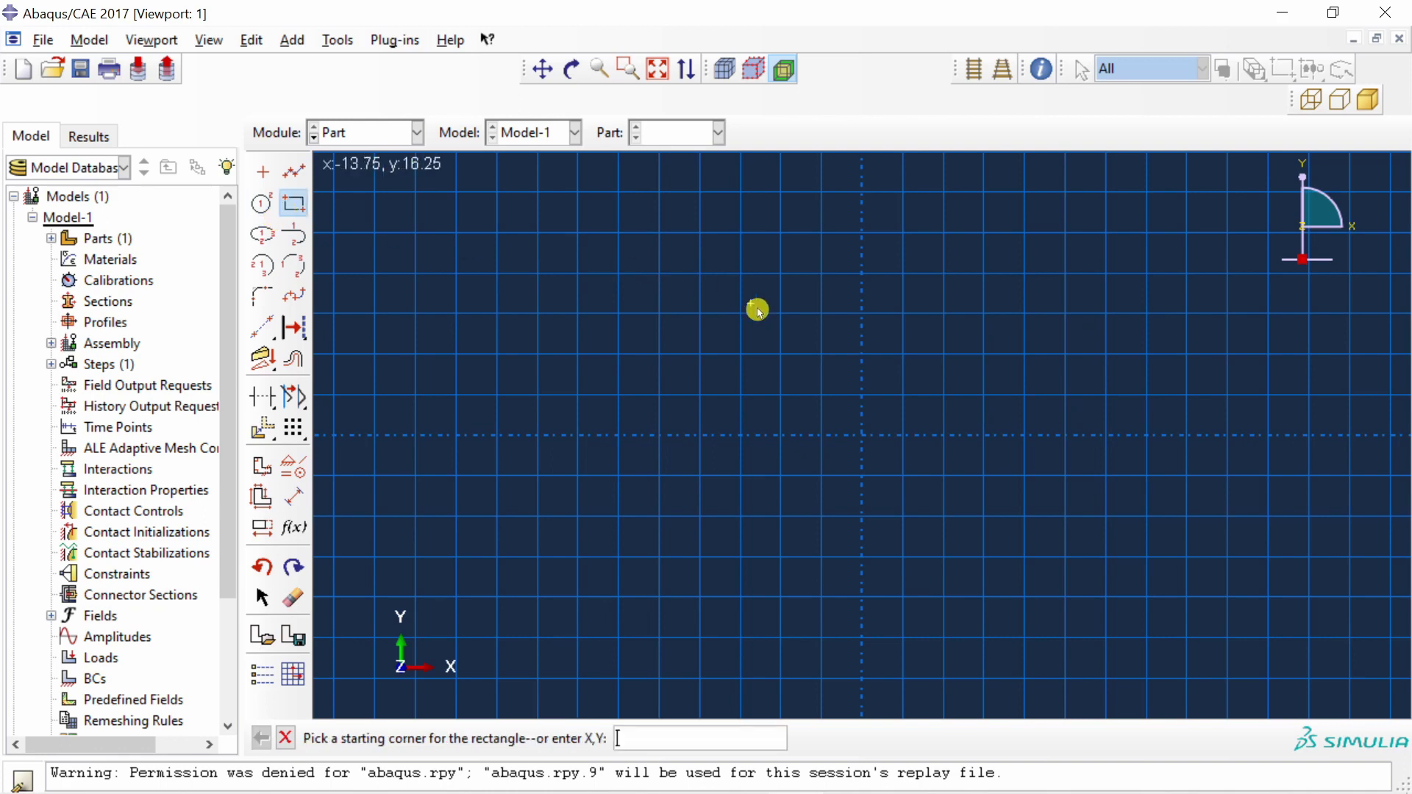
click(864, 435)
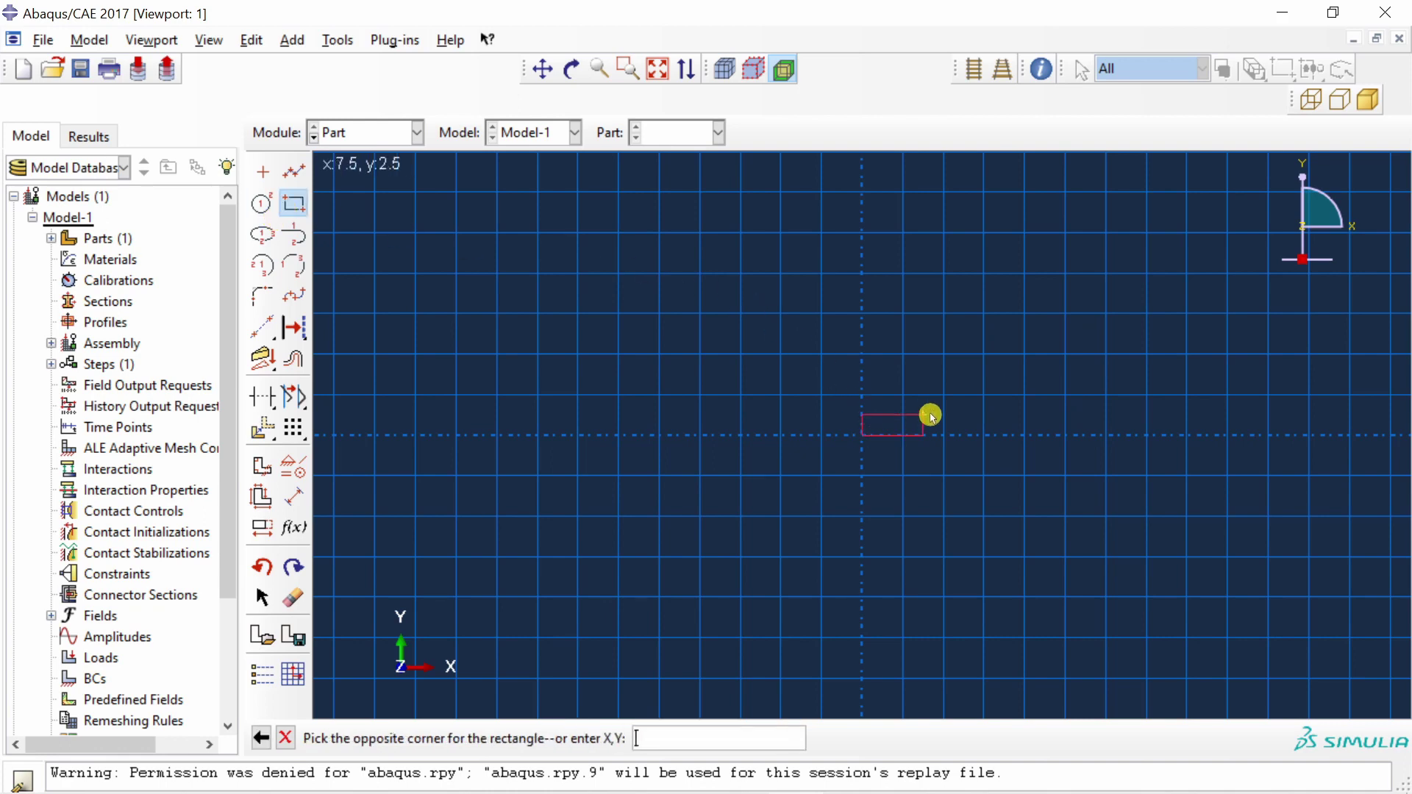
click(1045, 344)
middle_click(605, 417)
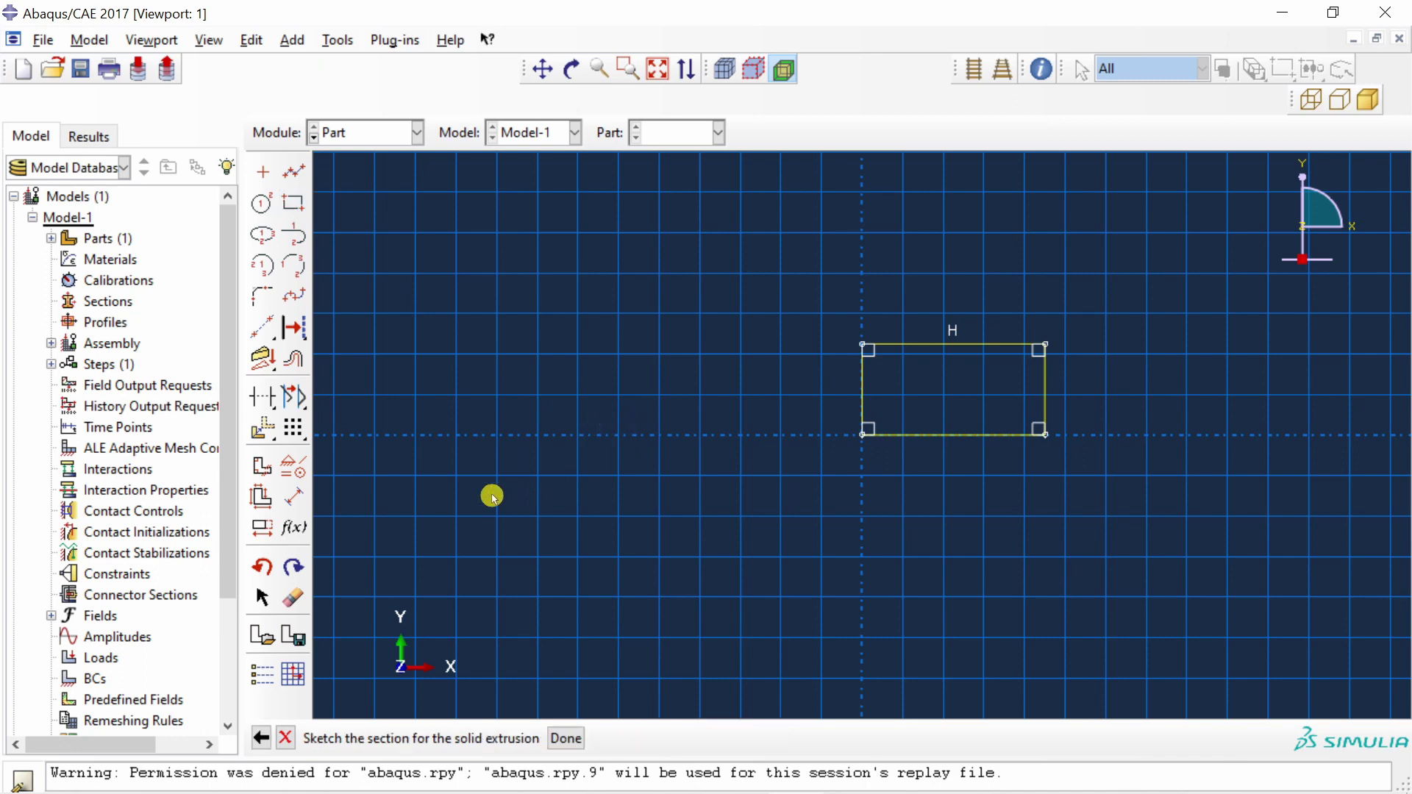
- Apply a Fixed constraint to the rectangle's corner at the origin
click(301, 471)
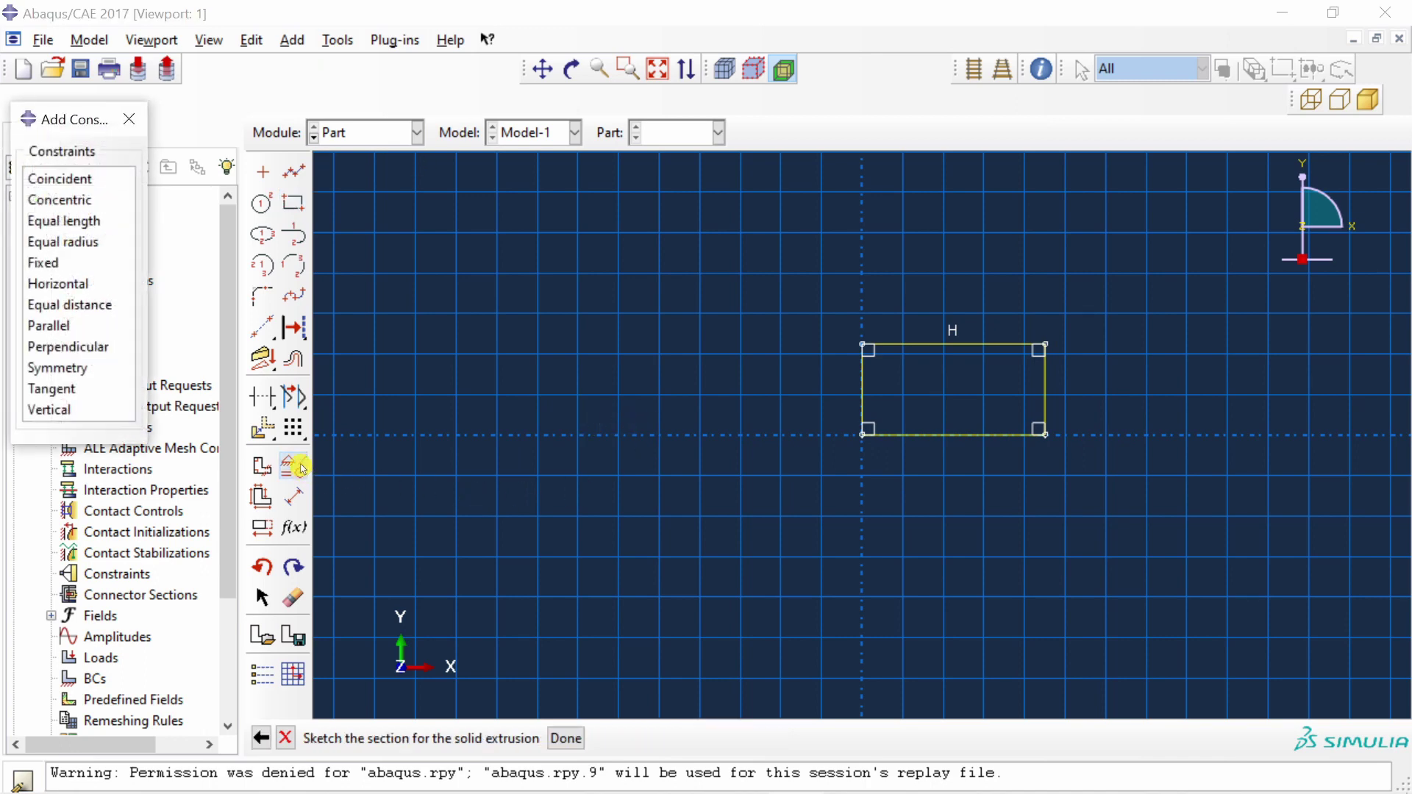
click(42, 263)
click(863, 435)
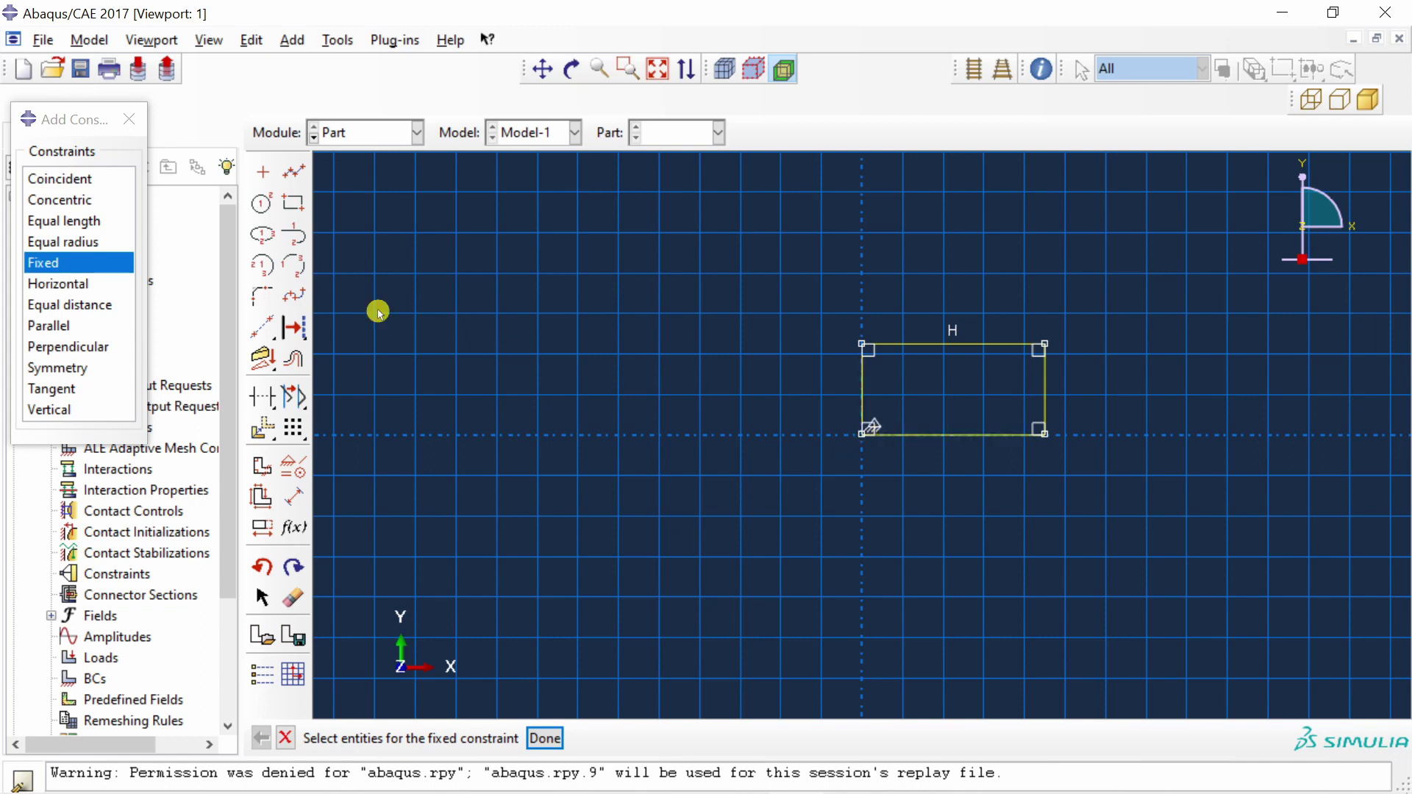
click(128, 119)
- Dimension the rectangle with a height of 10 and a width of 20
click(293, 497)
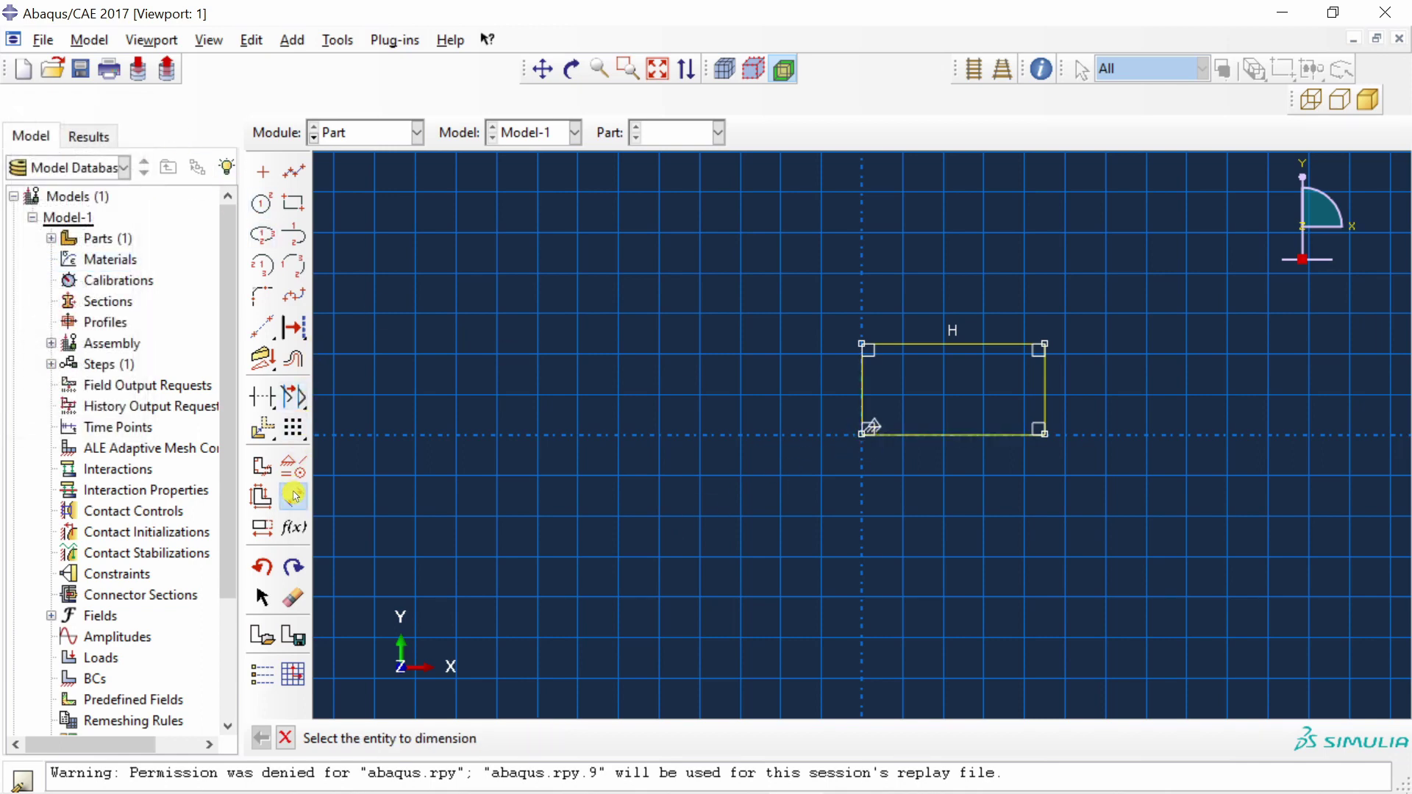
click(862, 384)
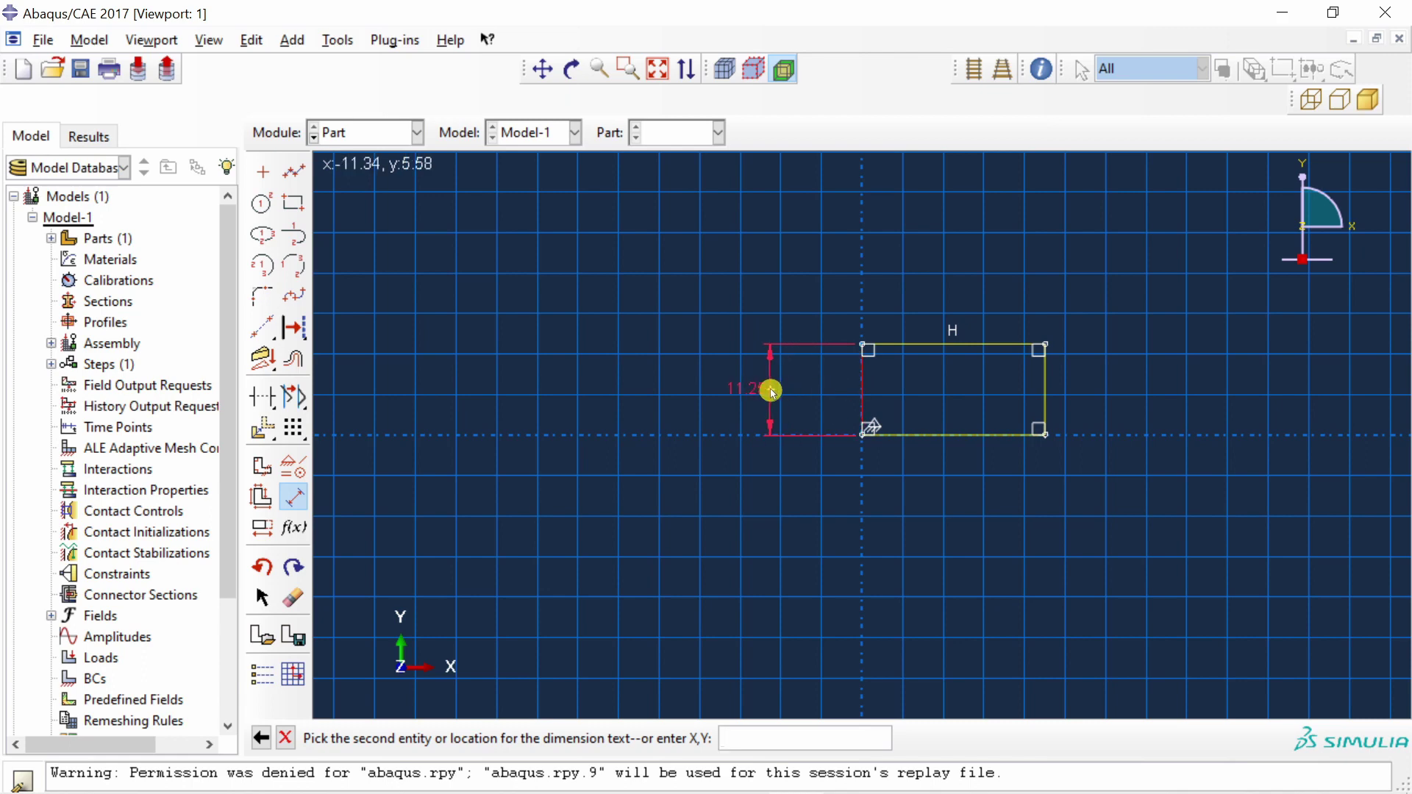
click(771, 390)
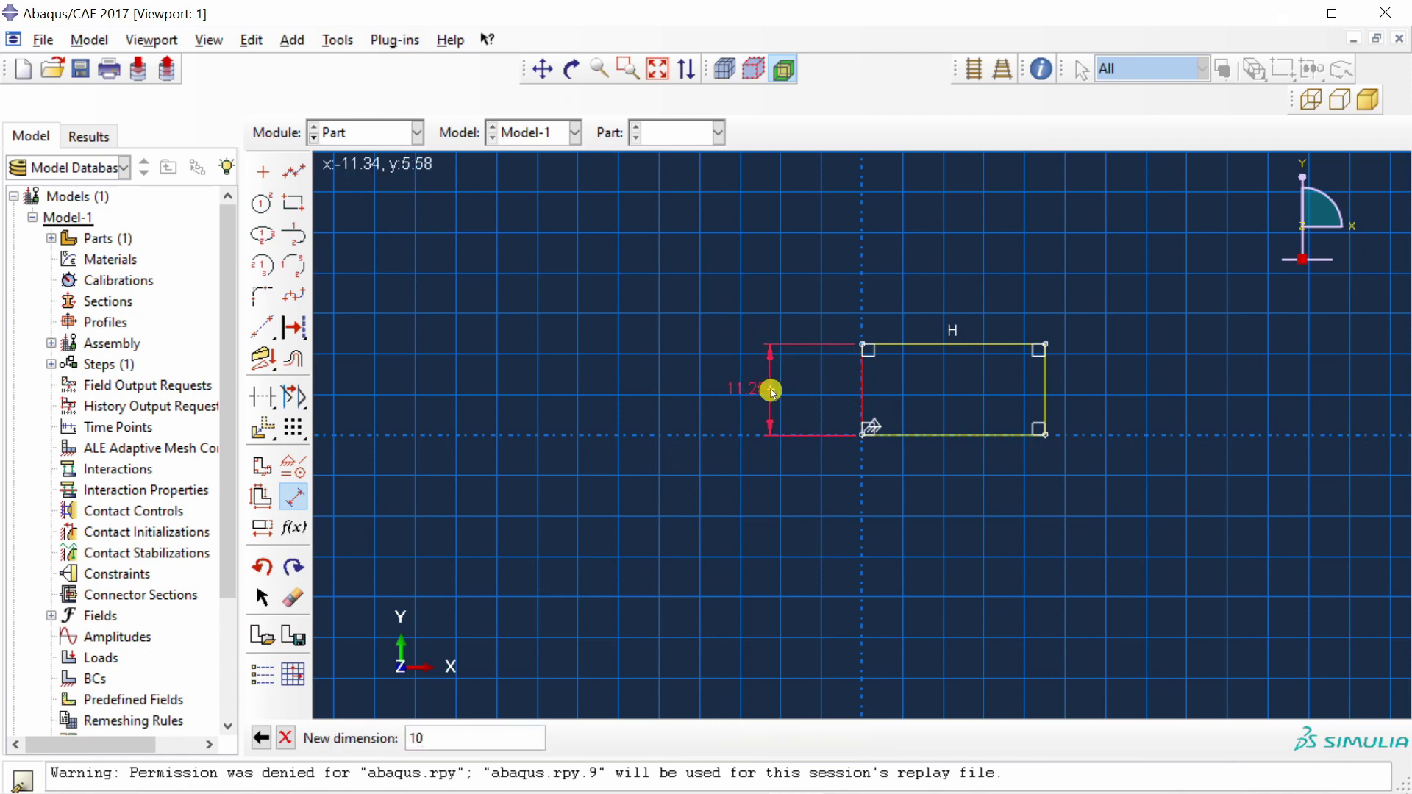
text(10)
key(Return)
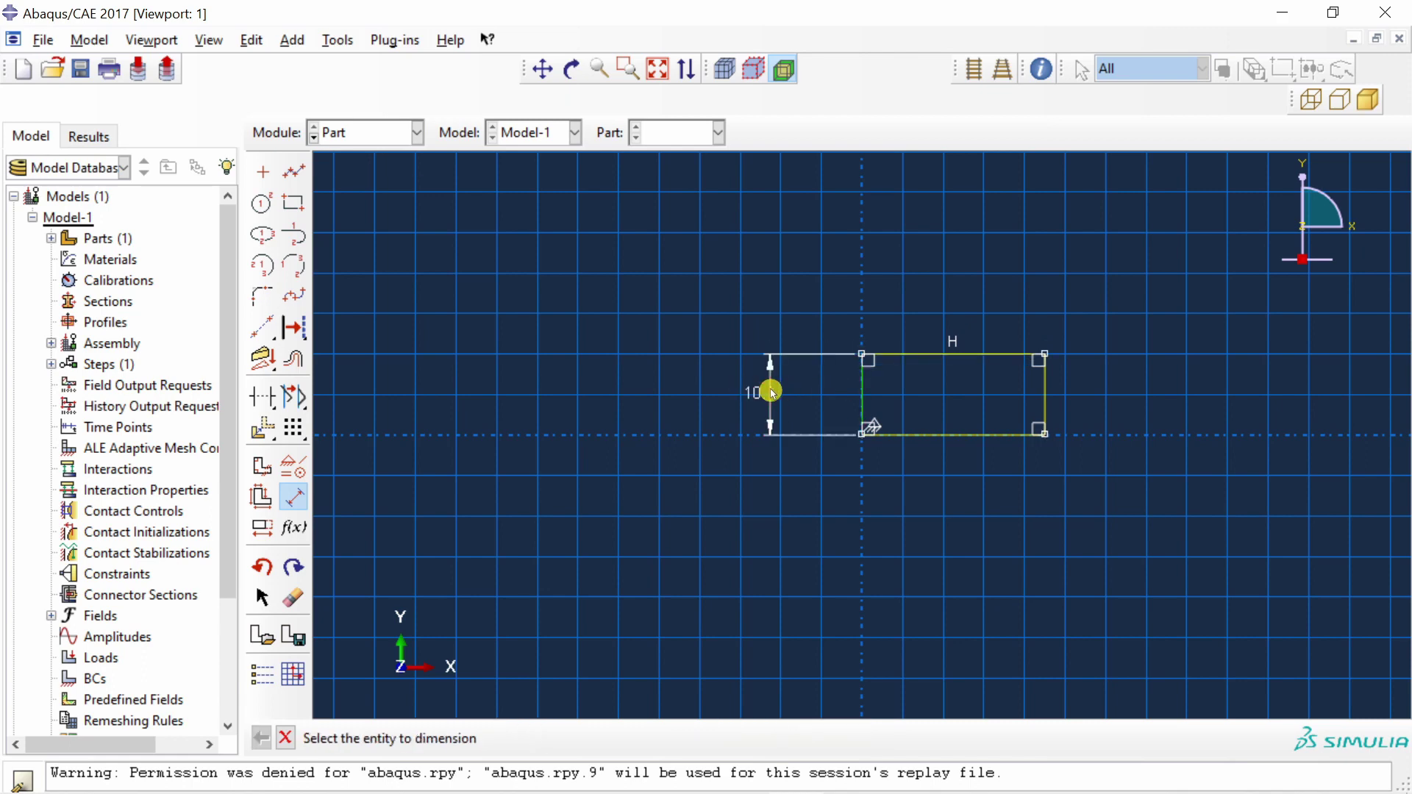
click(904, 356)
click(919, 286)
key(Return)
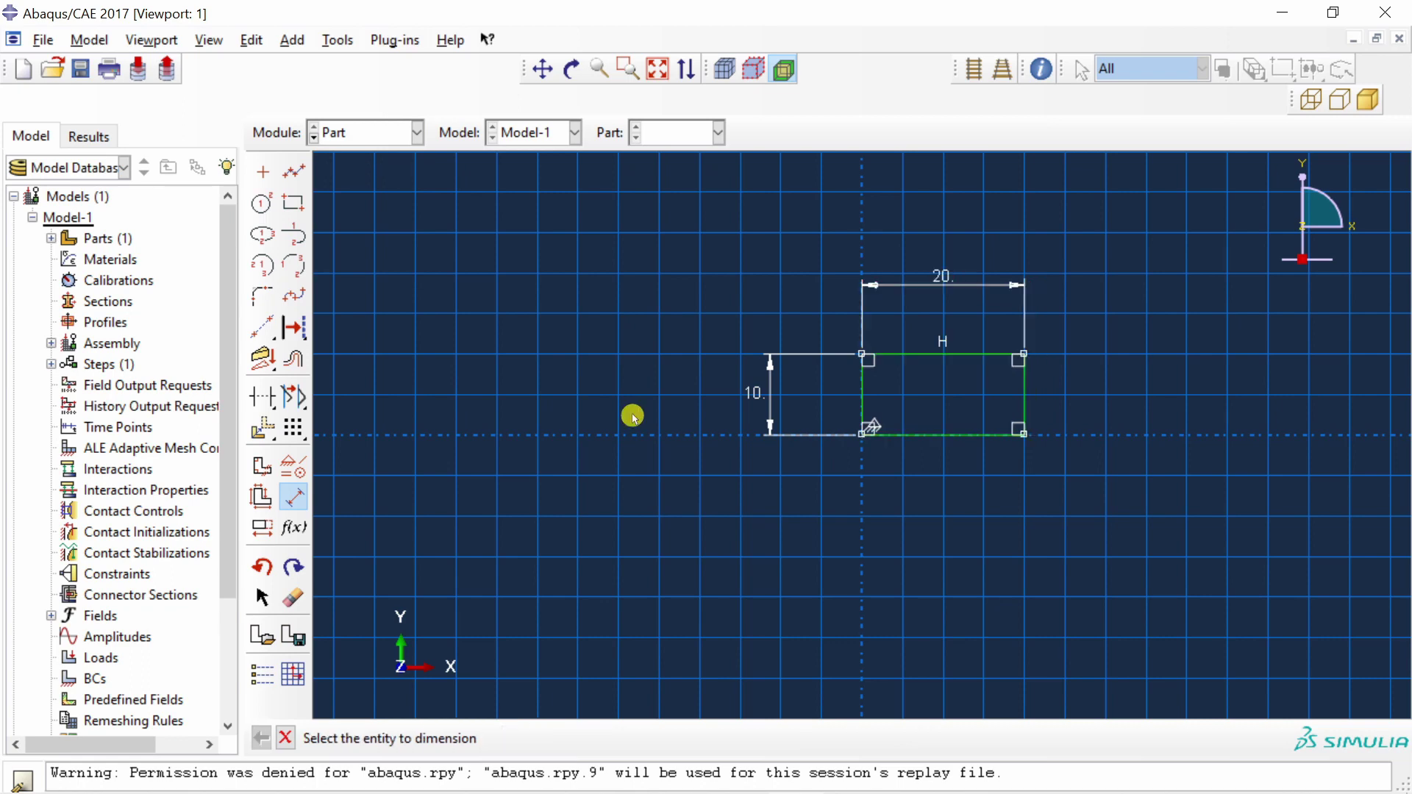
key(Escape)
- Finish the rectangle sketch and extrude it to a depth of 40
middle_click(630, 459)
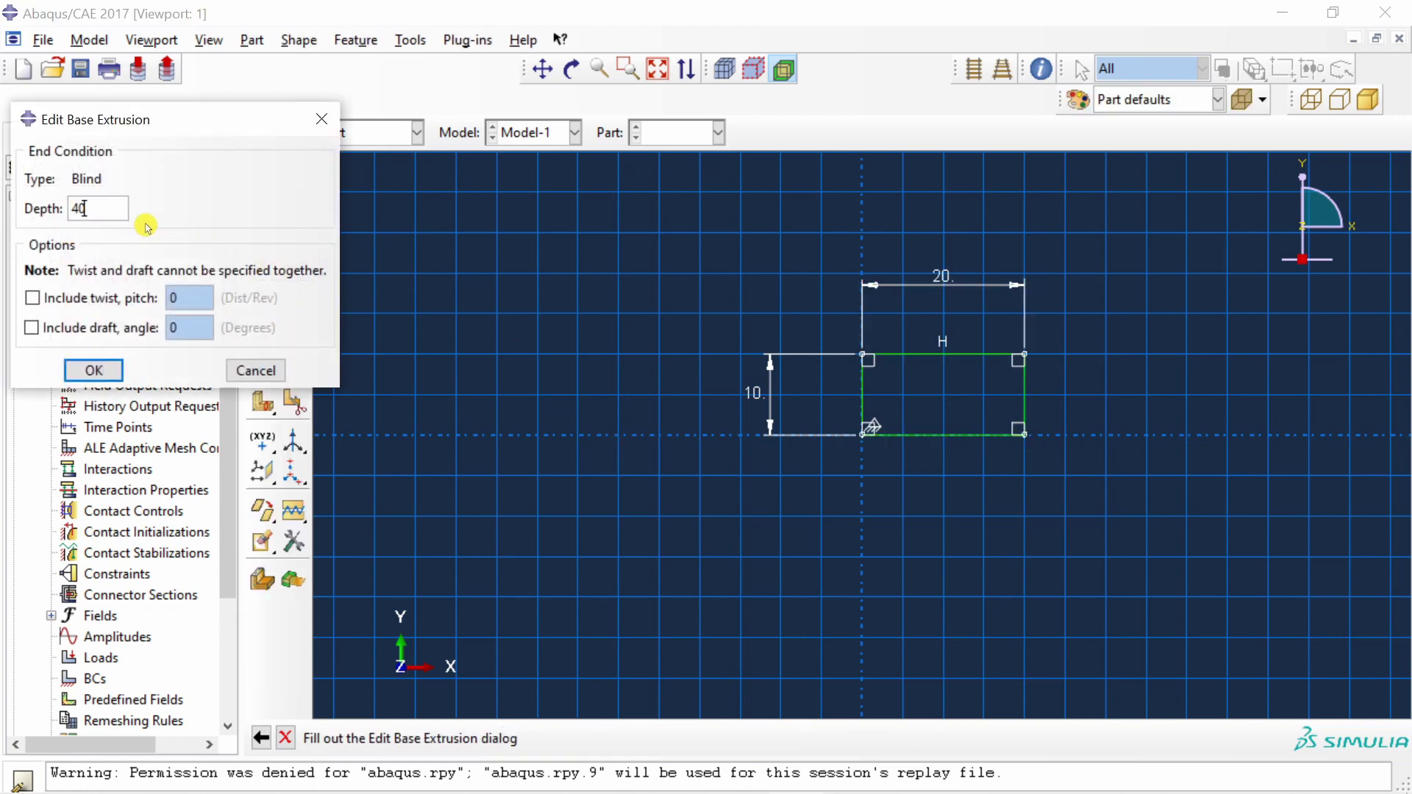
text(40)
key(Return)
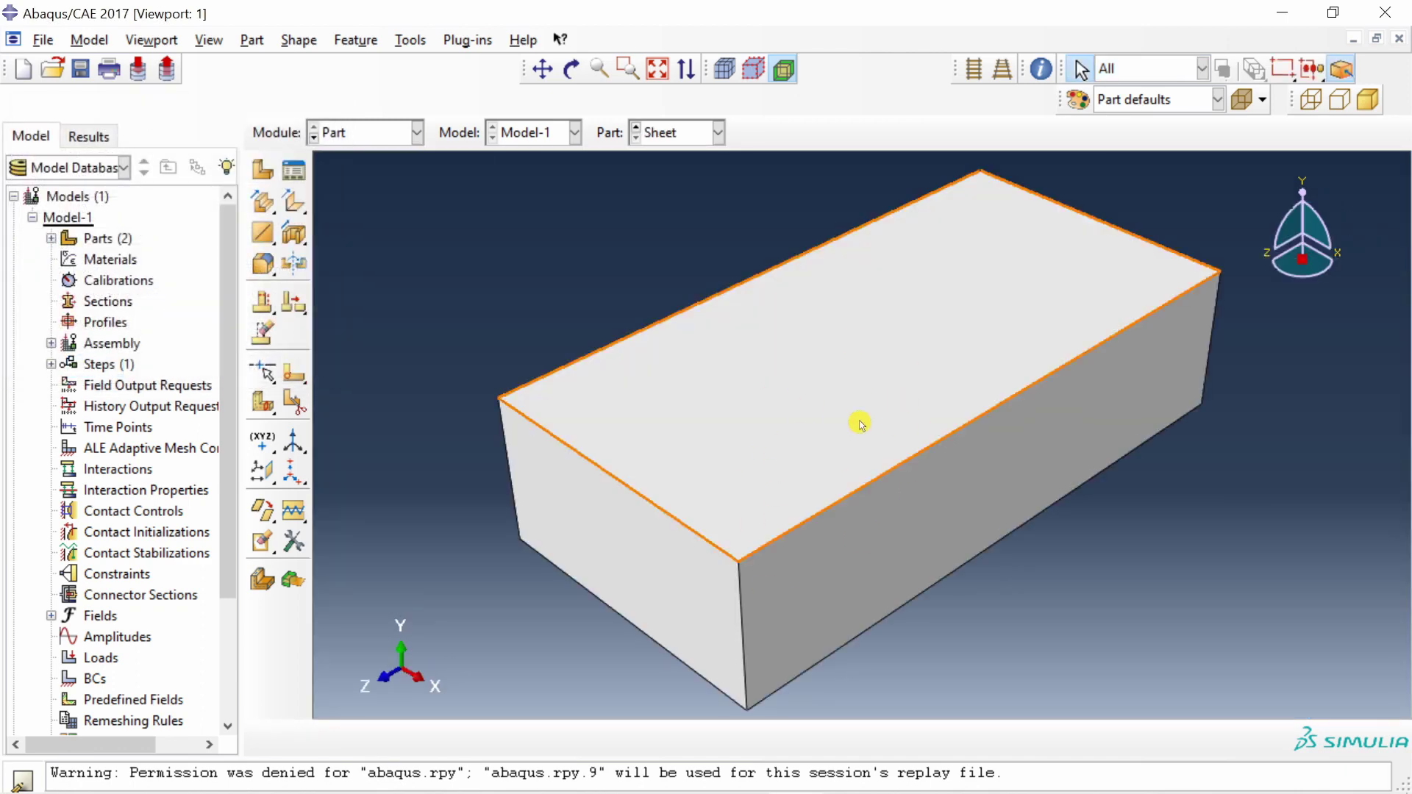
- In the Property module, create a material named Steel and define its uniform mass density
click(372, 134)
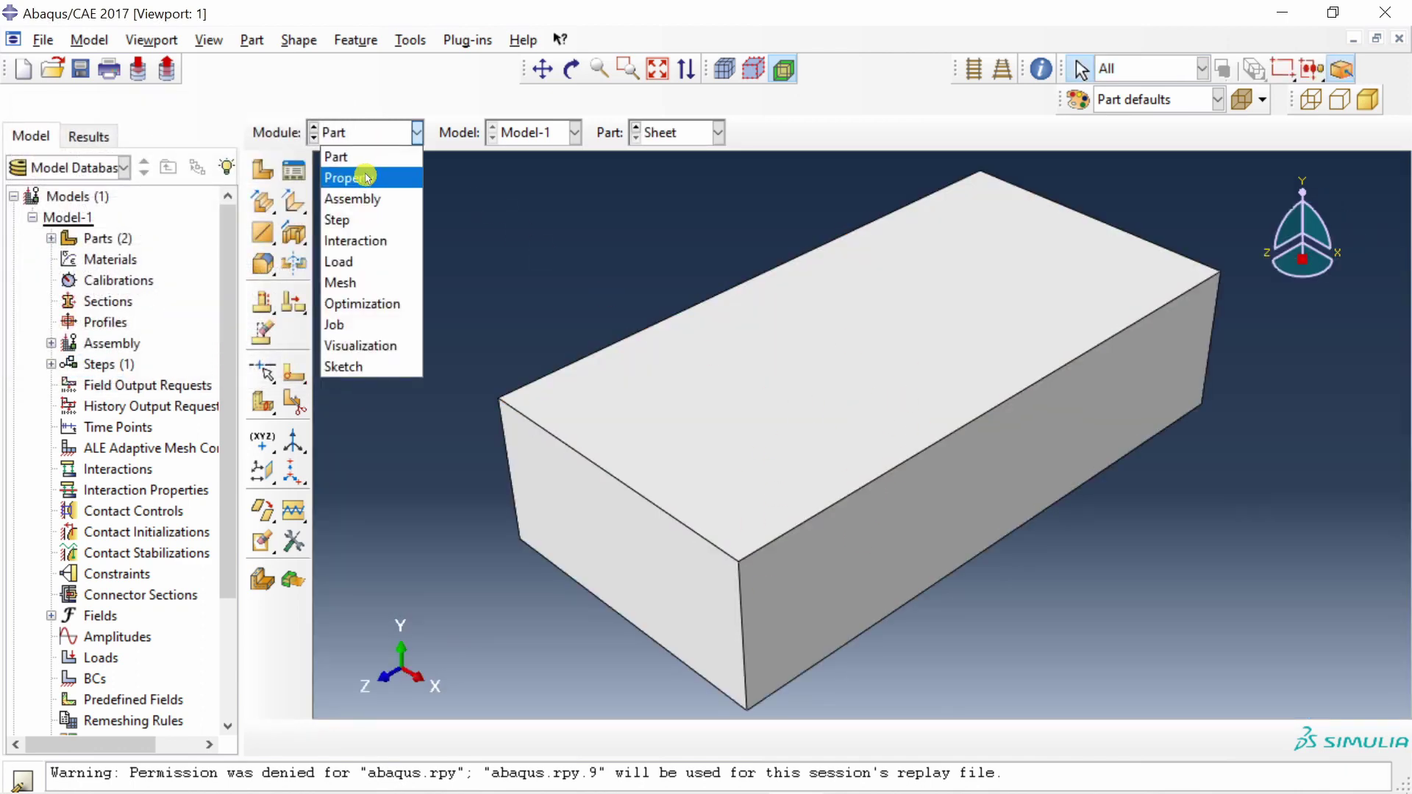
click(364, 177)
click(269, 174)
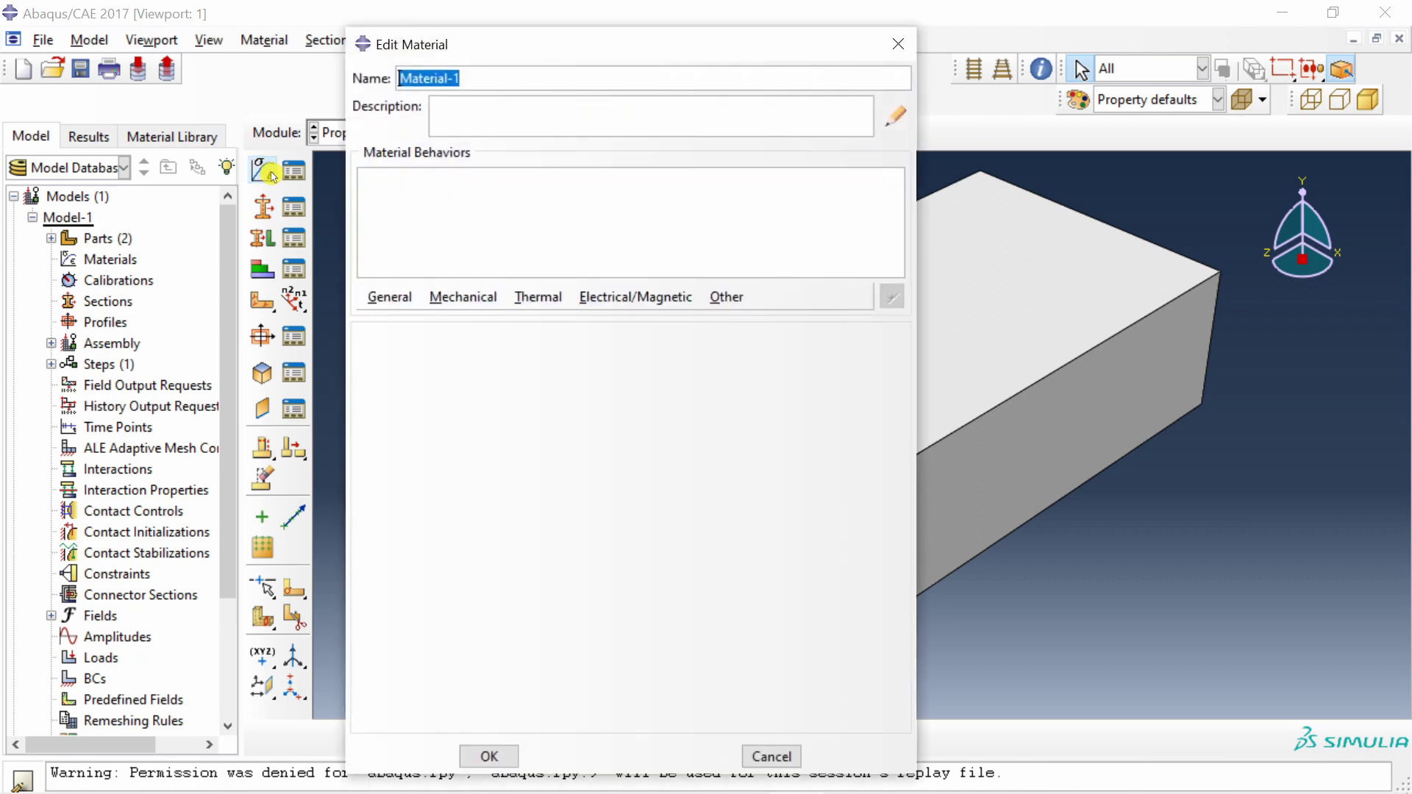
text(Steel)
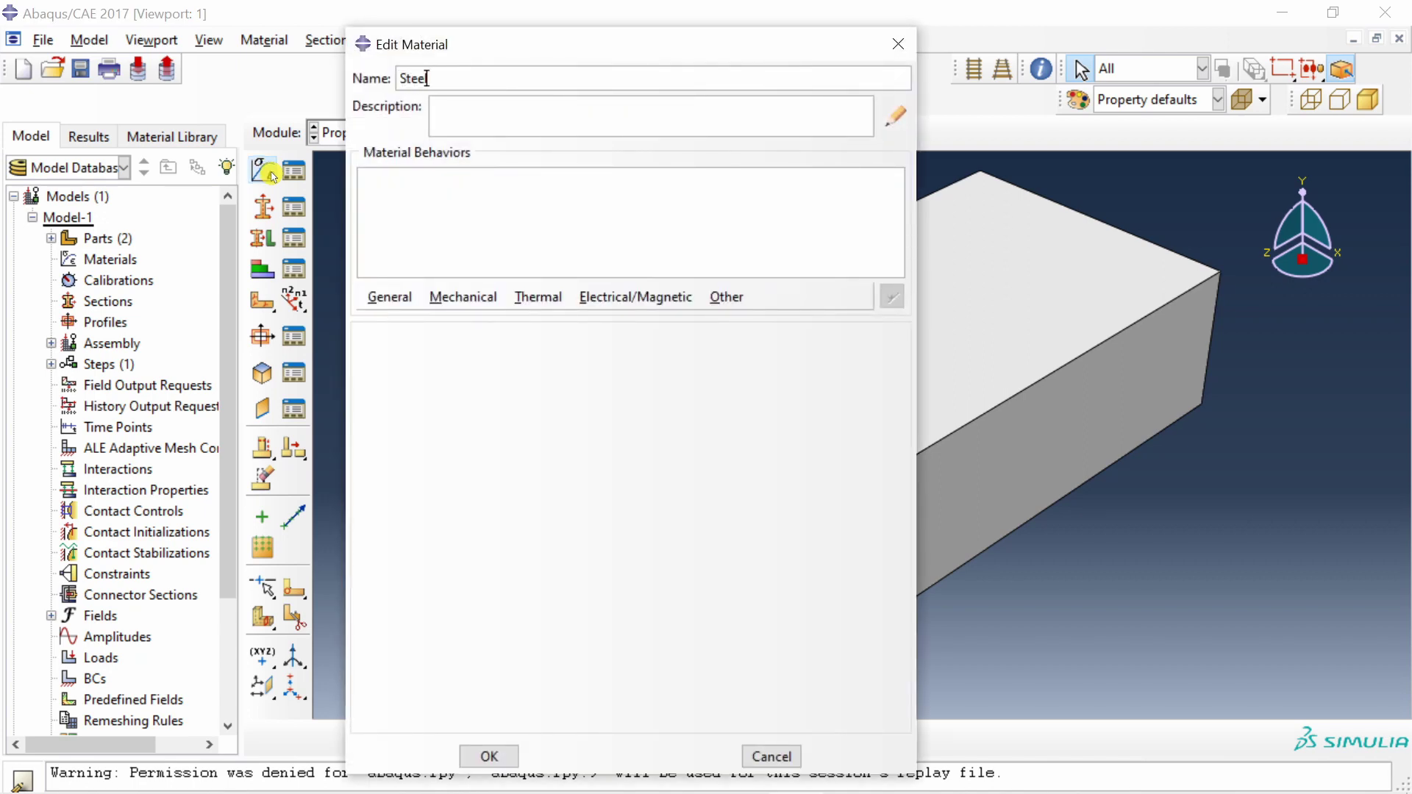
click(390, 297)
click(397, 315)
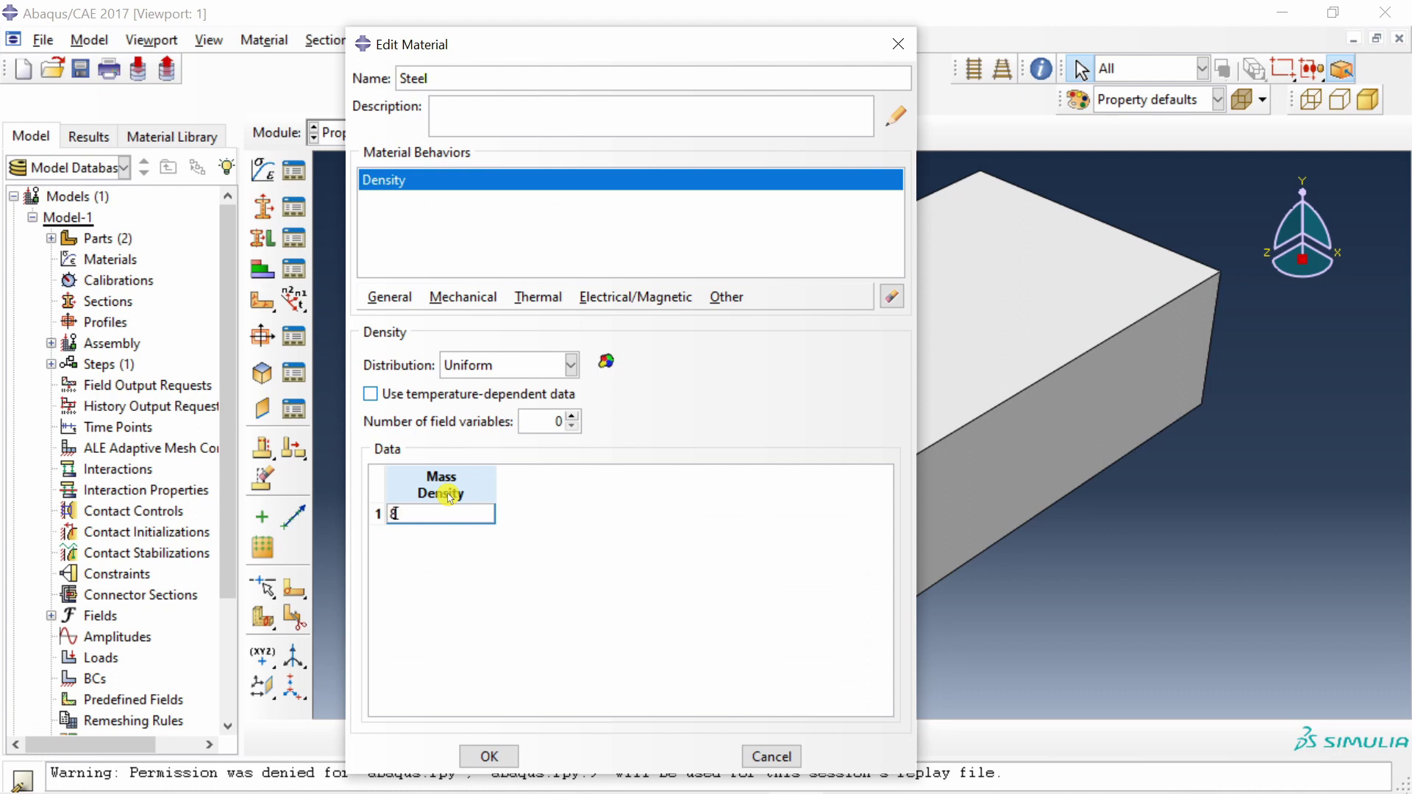
- Add isotropic elasticity to the Steel material with a Young's modulus of 210000 and a Poisson's ratio of 0.3
click(464, 296)
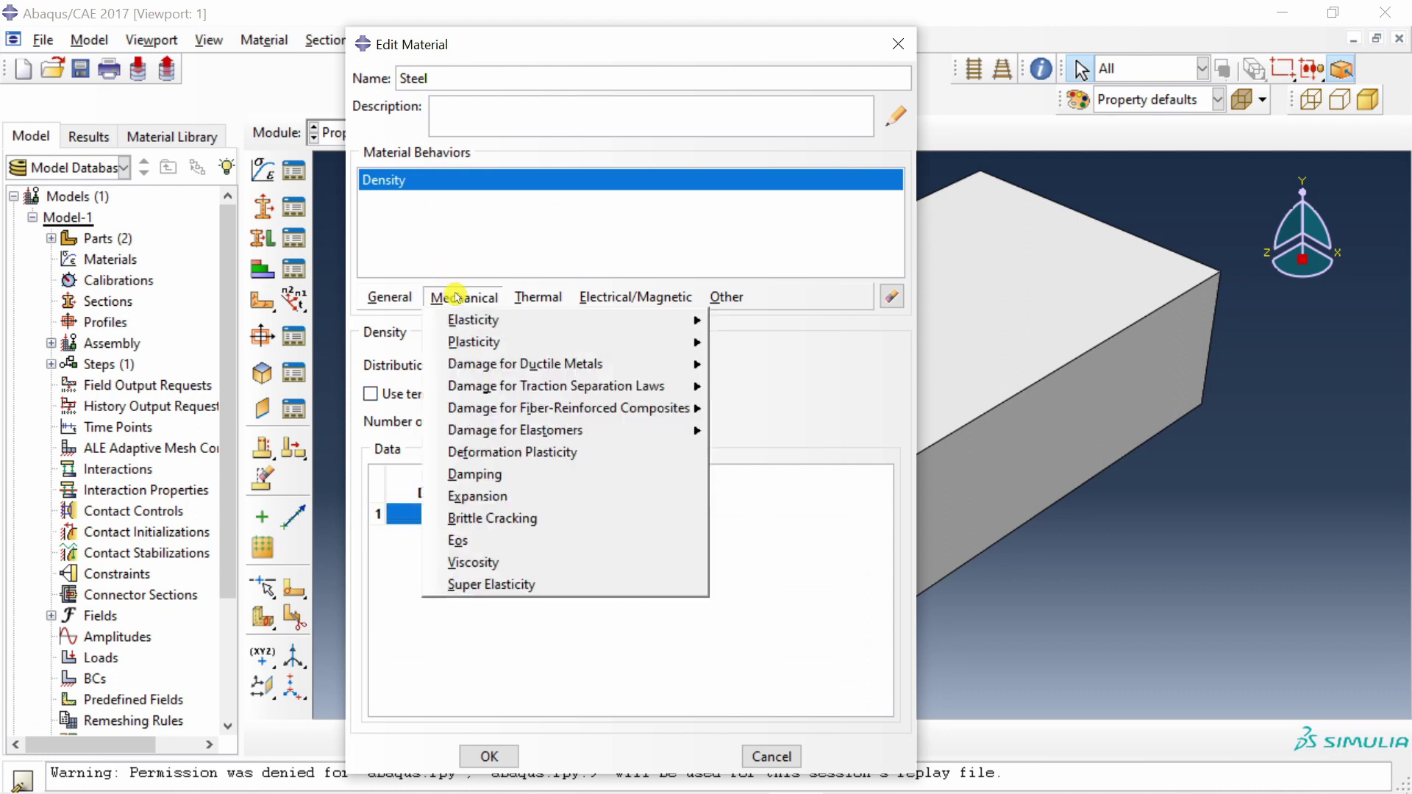
mouse_move(469, 321)
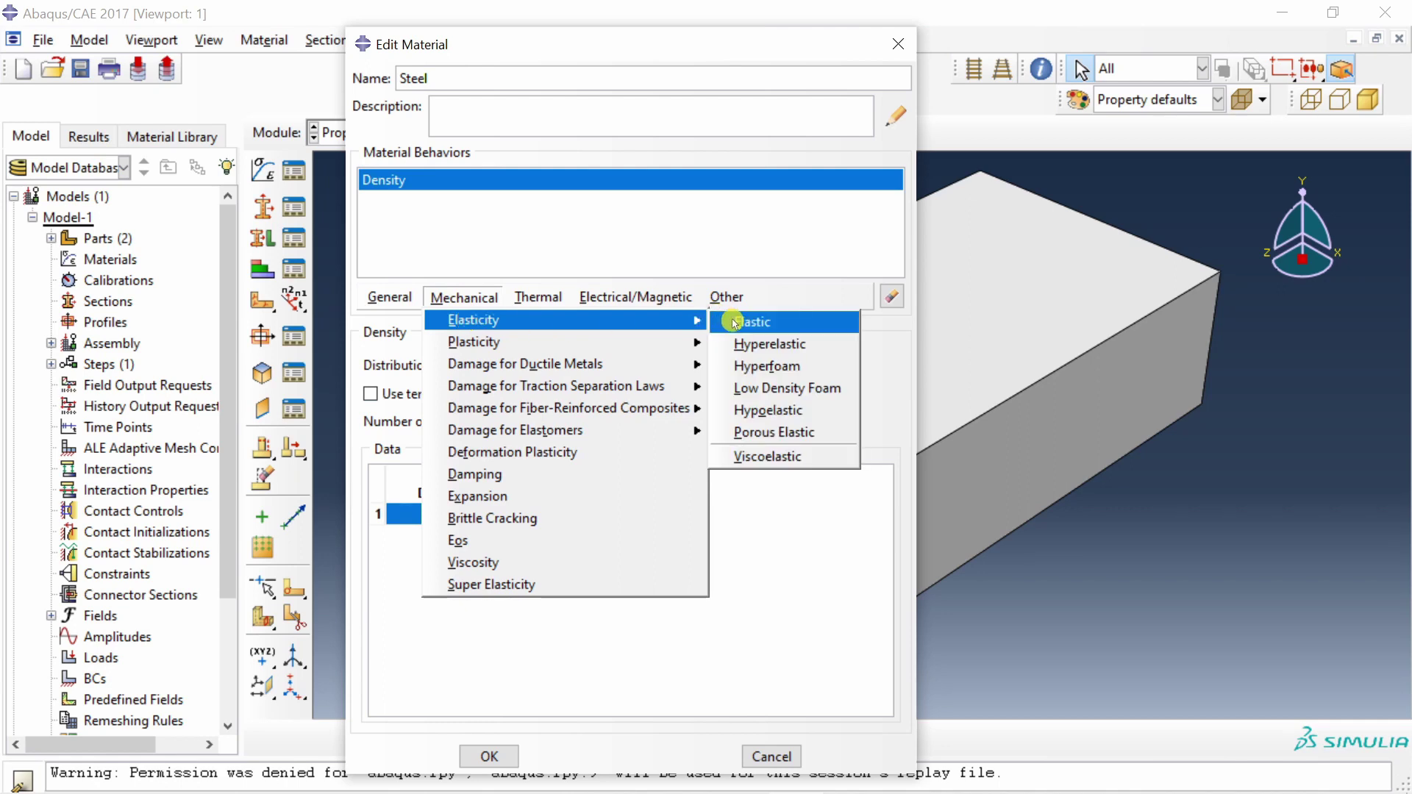
click(729, 321)
click(455, 598)
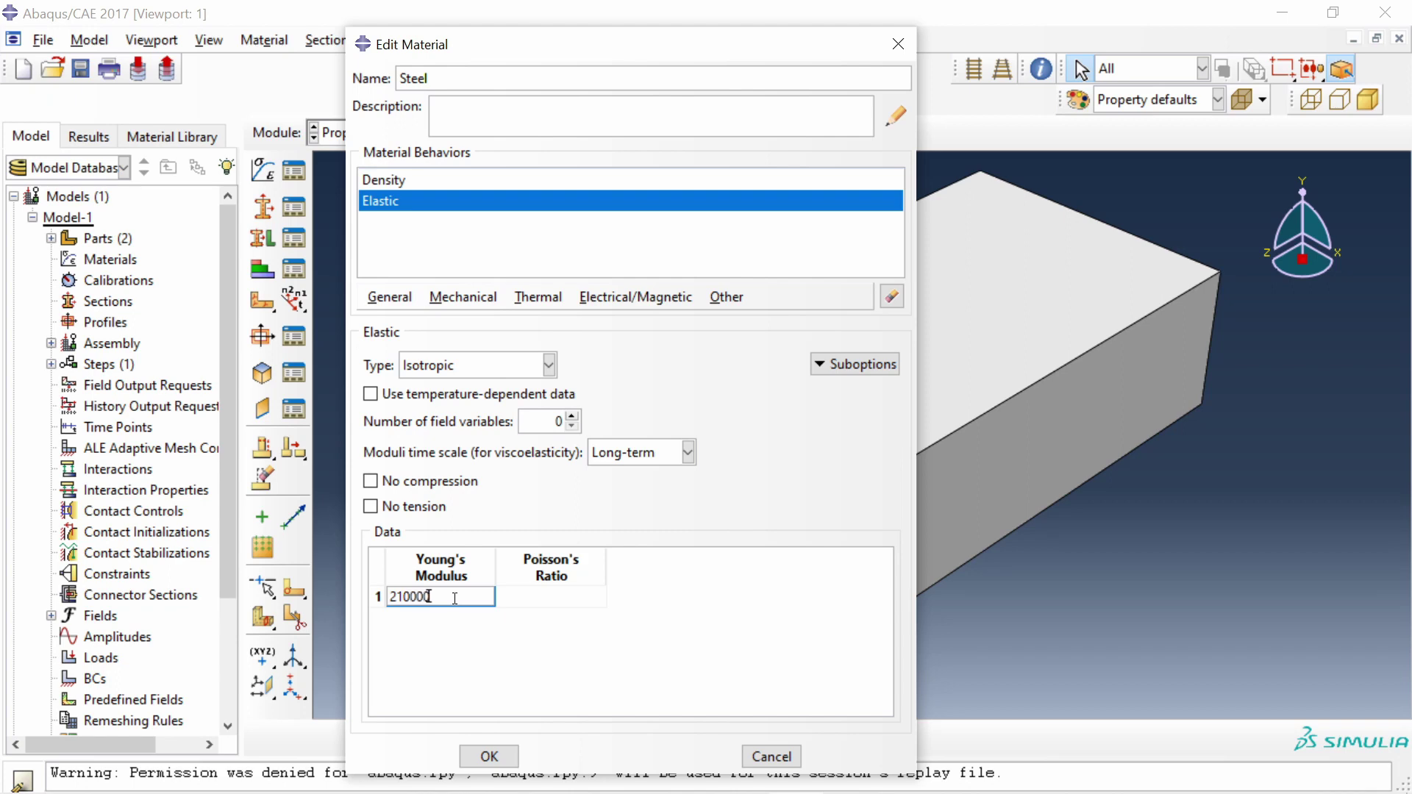
click(565, 599)
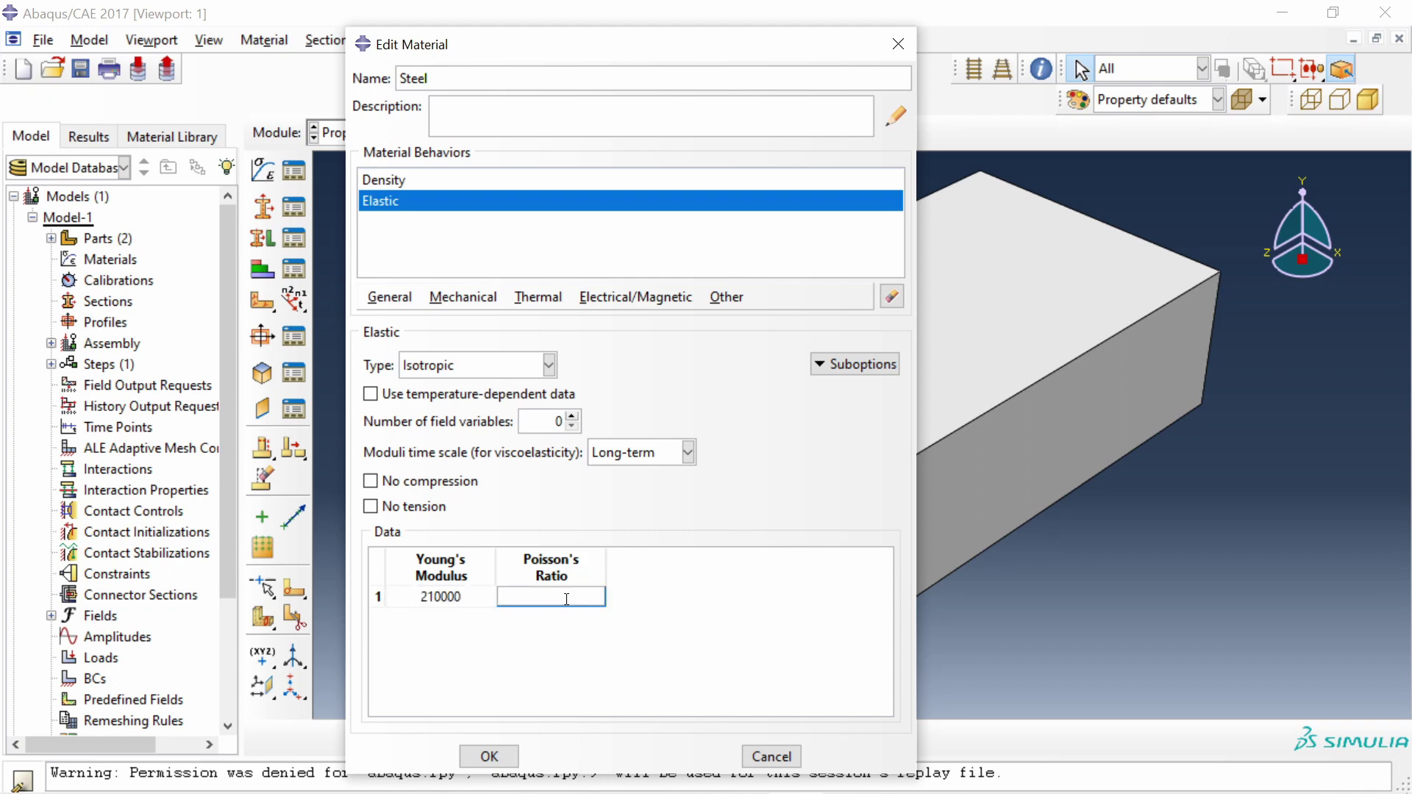
- Add isotropic plasticity with yield stress/plastic strain pairs 200/0, 246/0.0235, 294/0.0474, 374/0.0935, 437/0.1377 and 480/0.18, and save the material
click(474, 298)
mouse_move(482, 346)
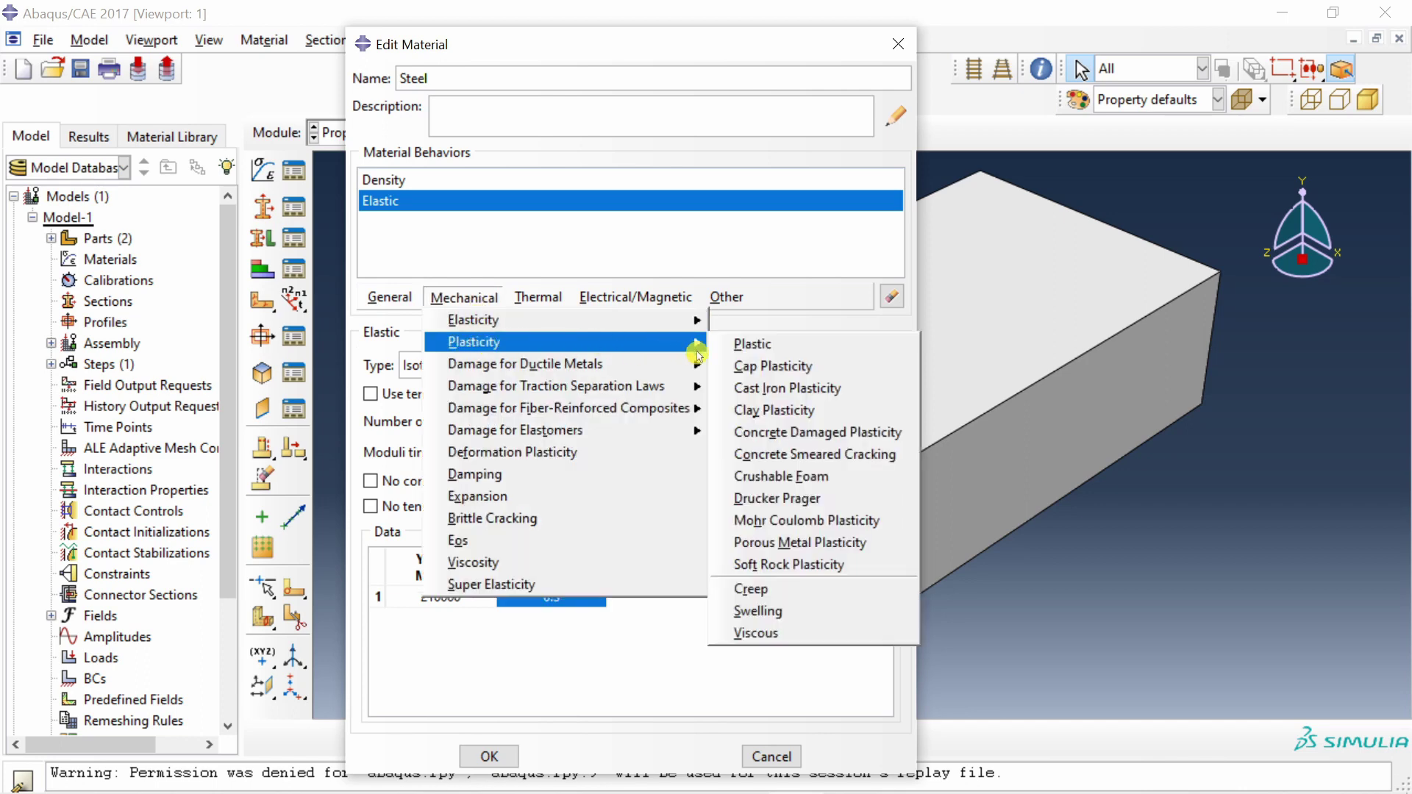
click(728, 346)
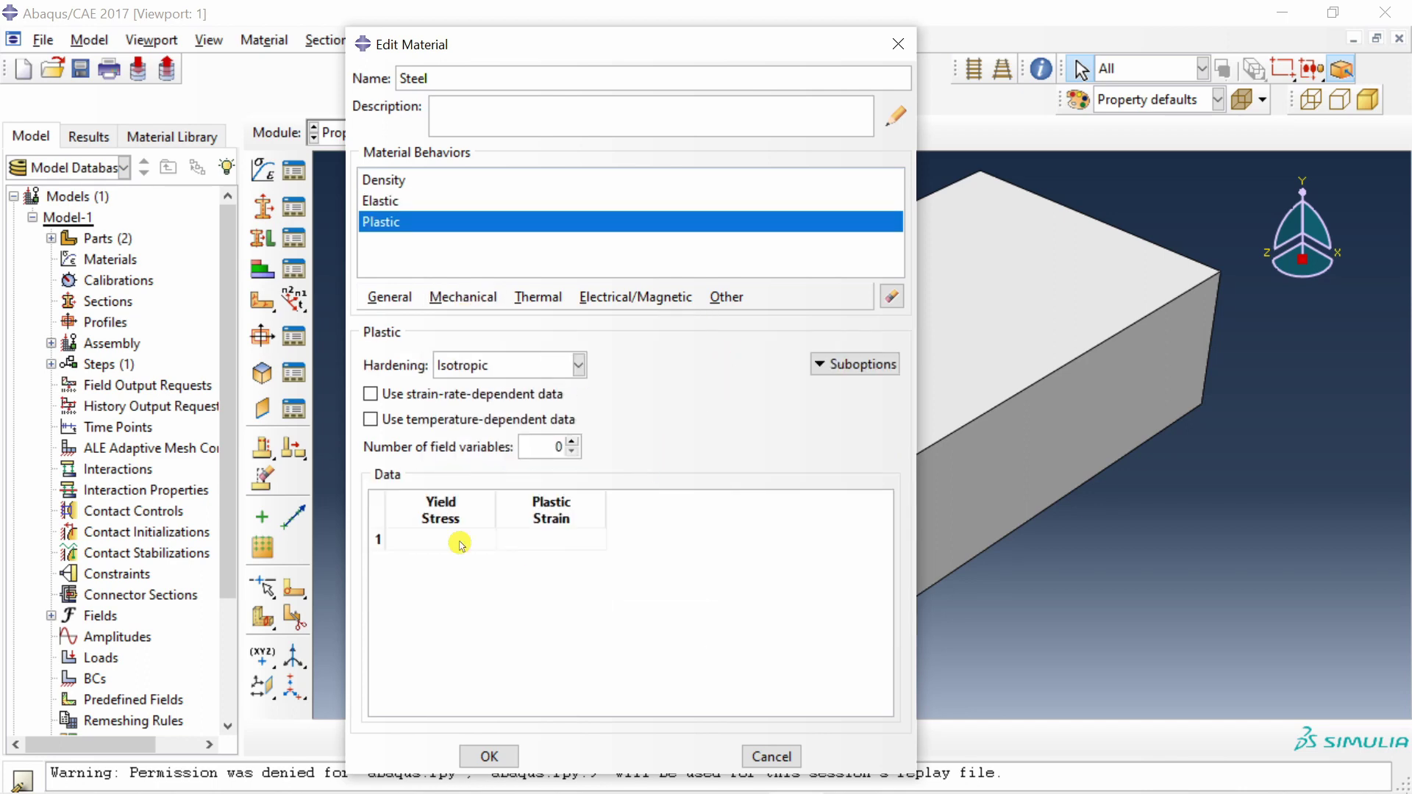
key(alt+Tab)
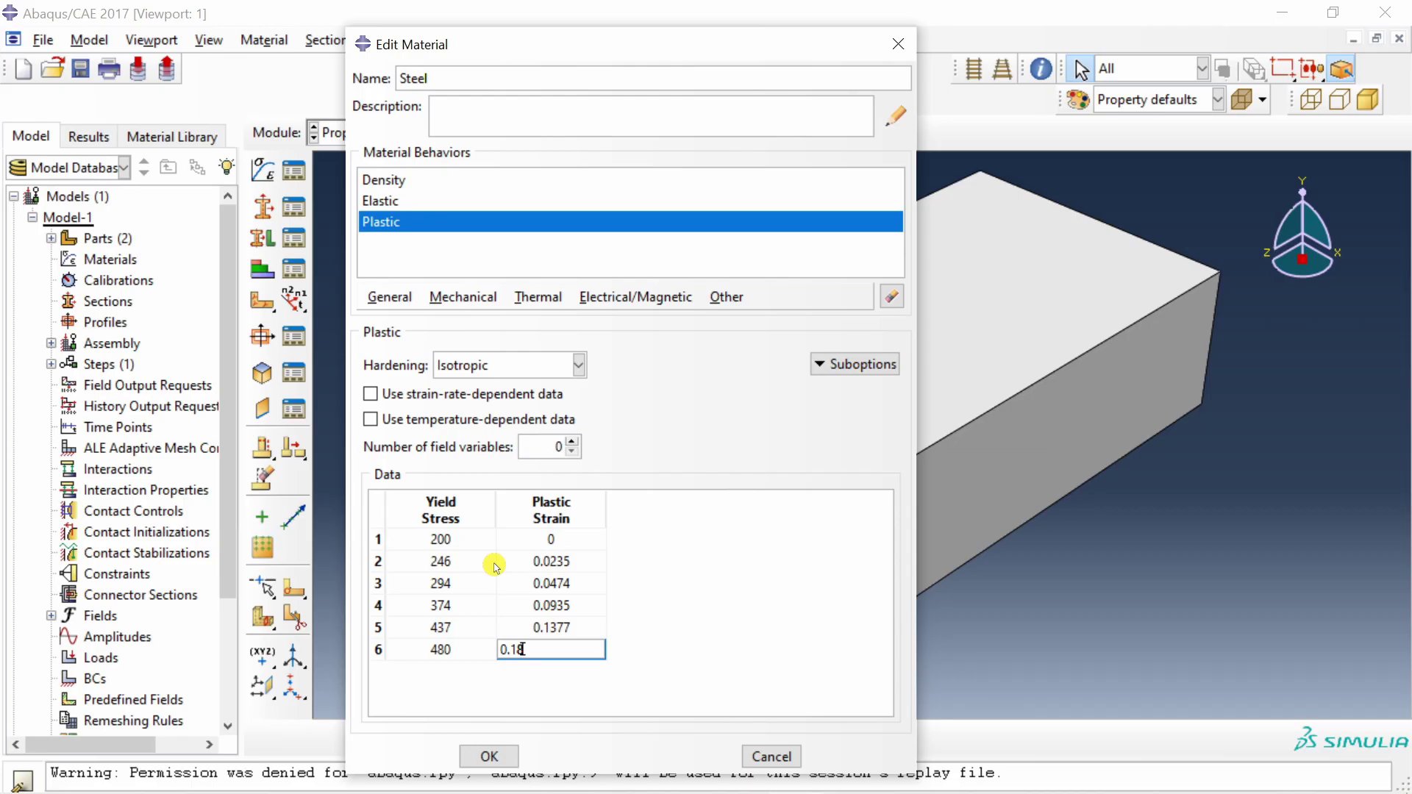
key(Return)
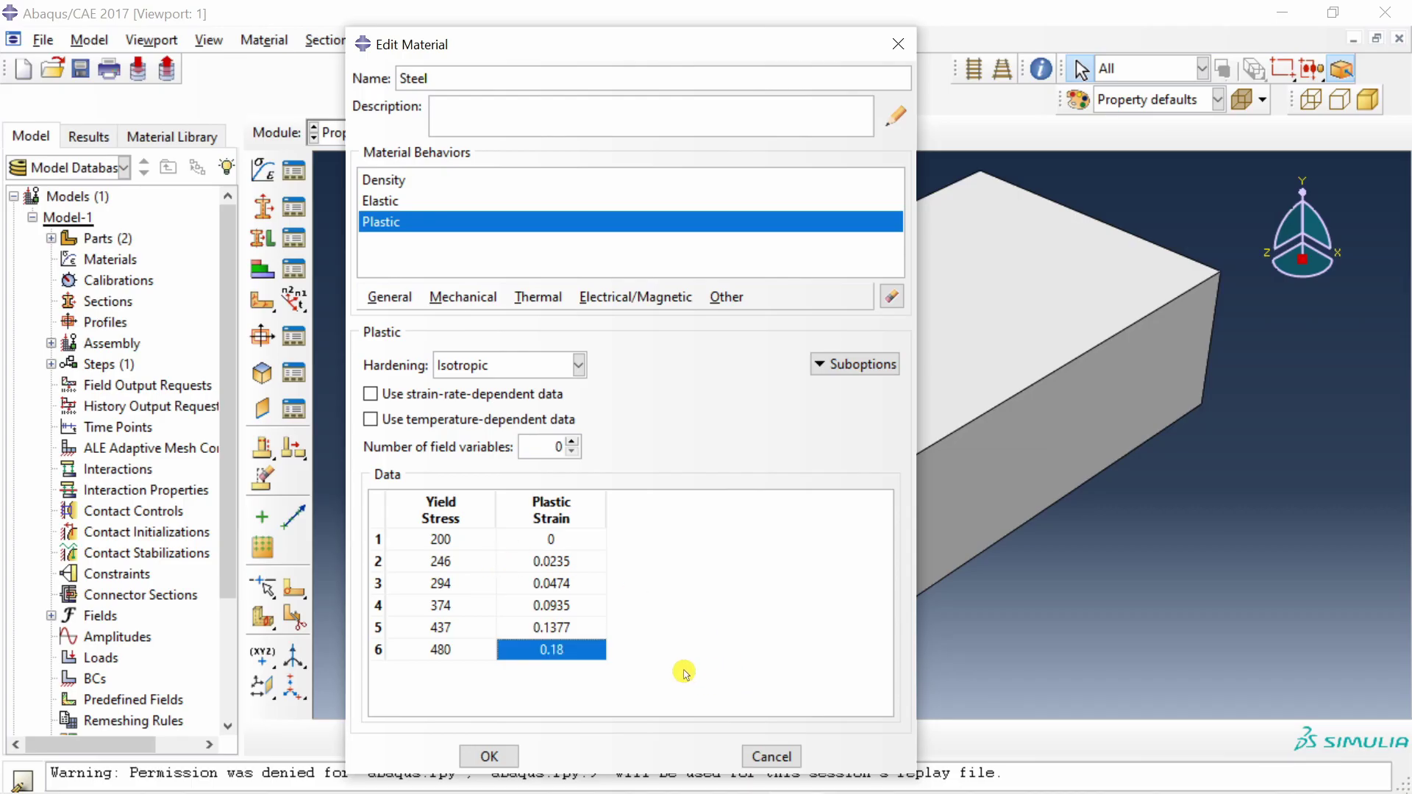
click(489, 757)
- Create a solid homogeneous section that uses the Steel material, without a plane stress/strain thickness
click(263, 207)
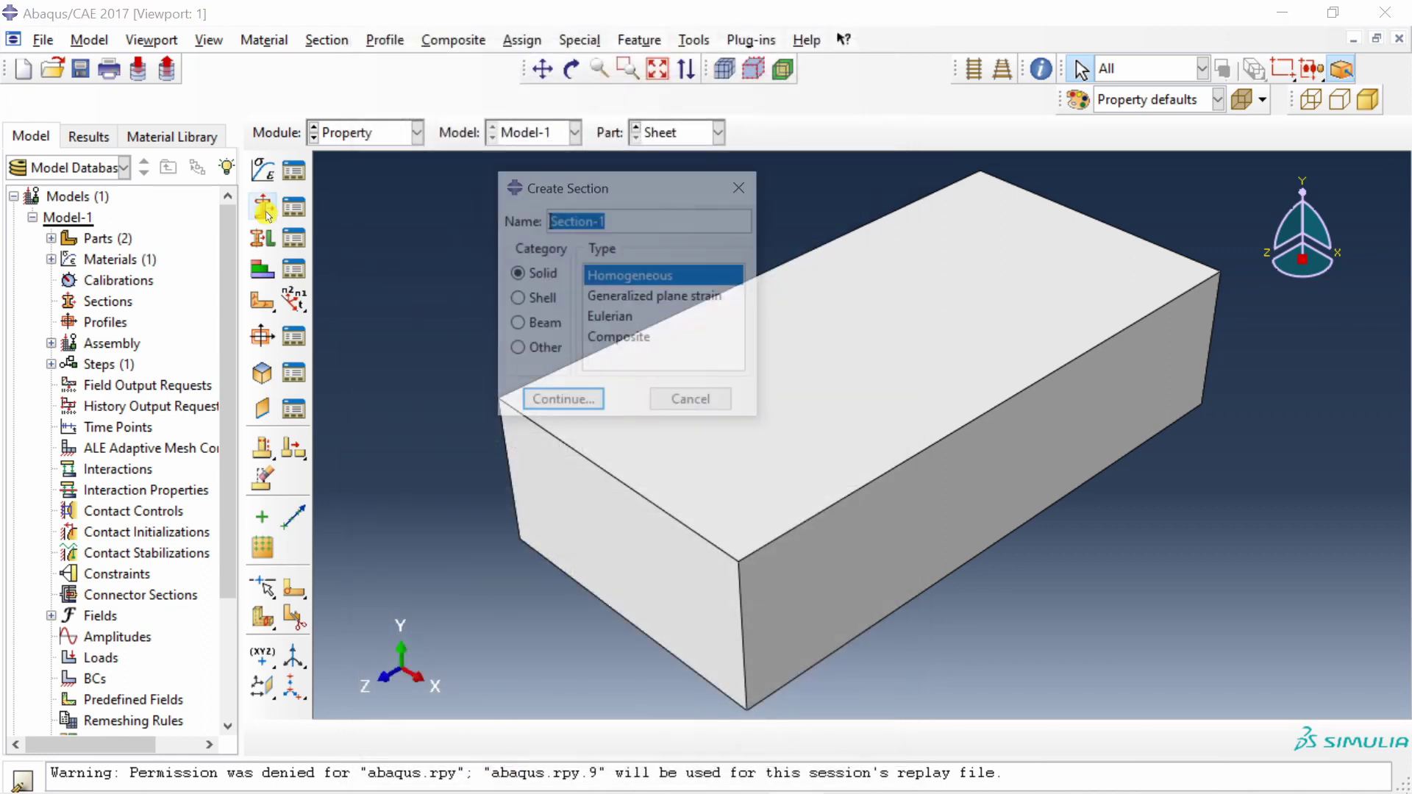
click(580, 406)
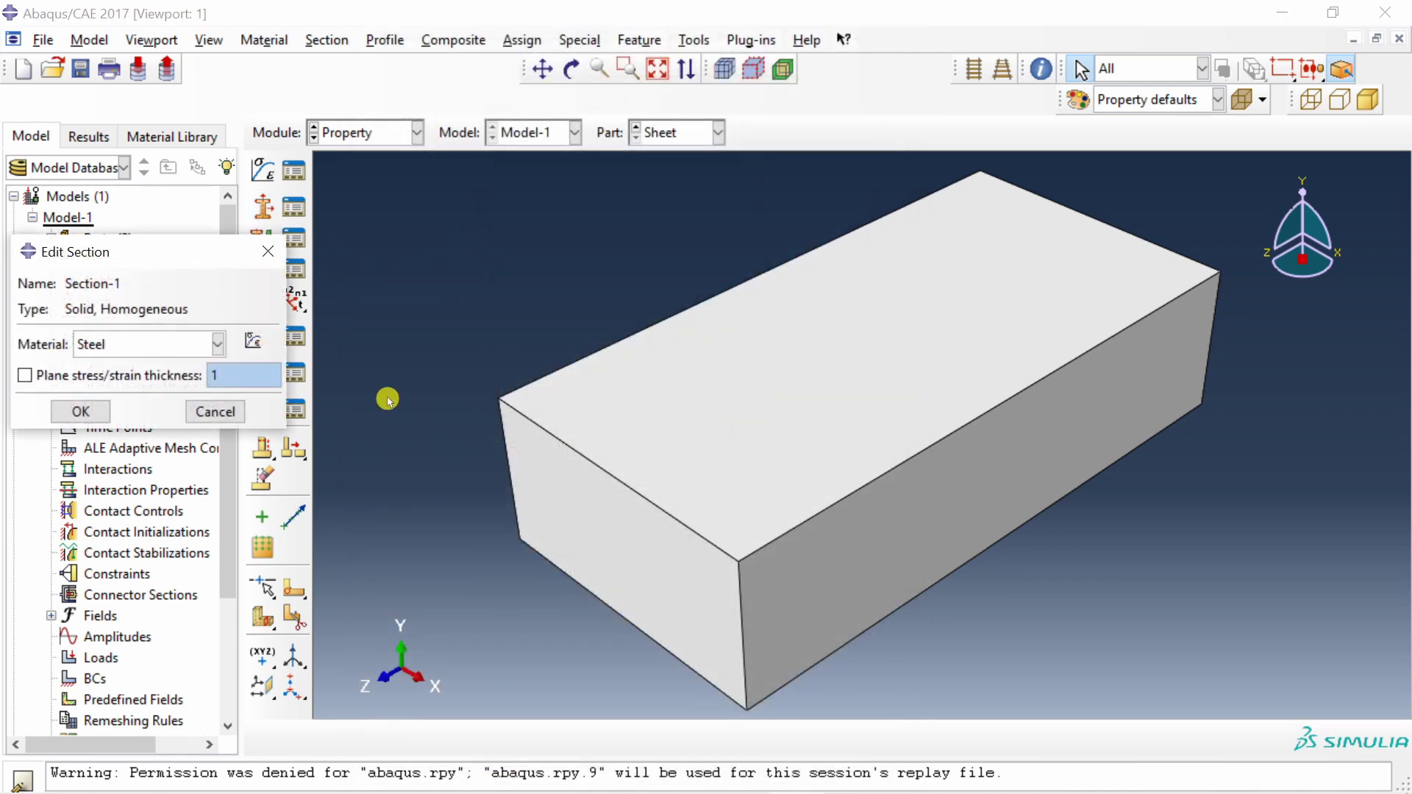
click(81, 413)
- Assign the solid steel section to the whole sheet block
click(265, 241)
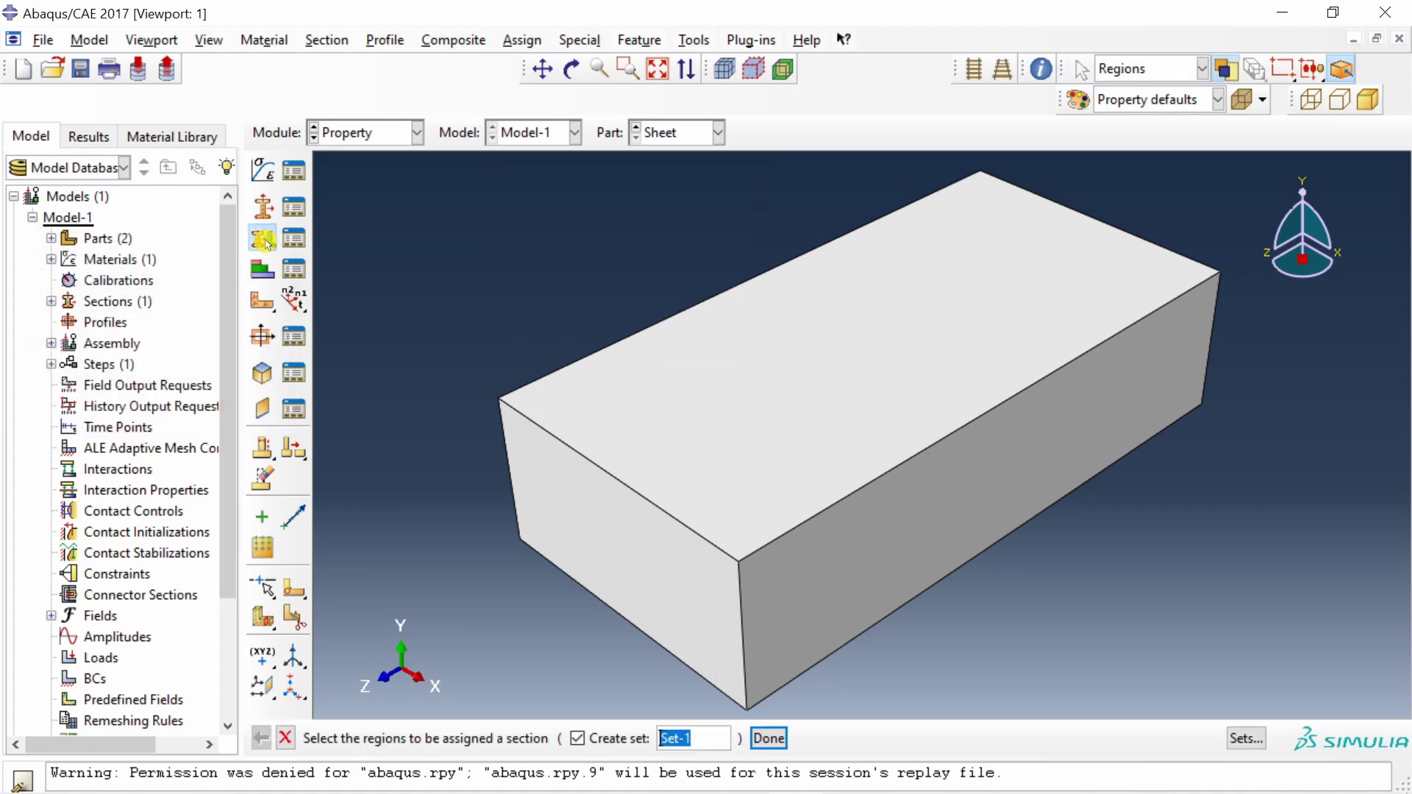
click(851, 457)
middle_click(542, 284)
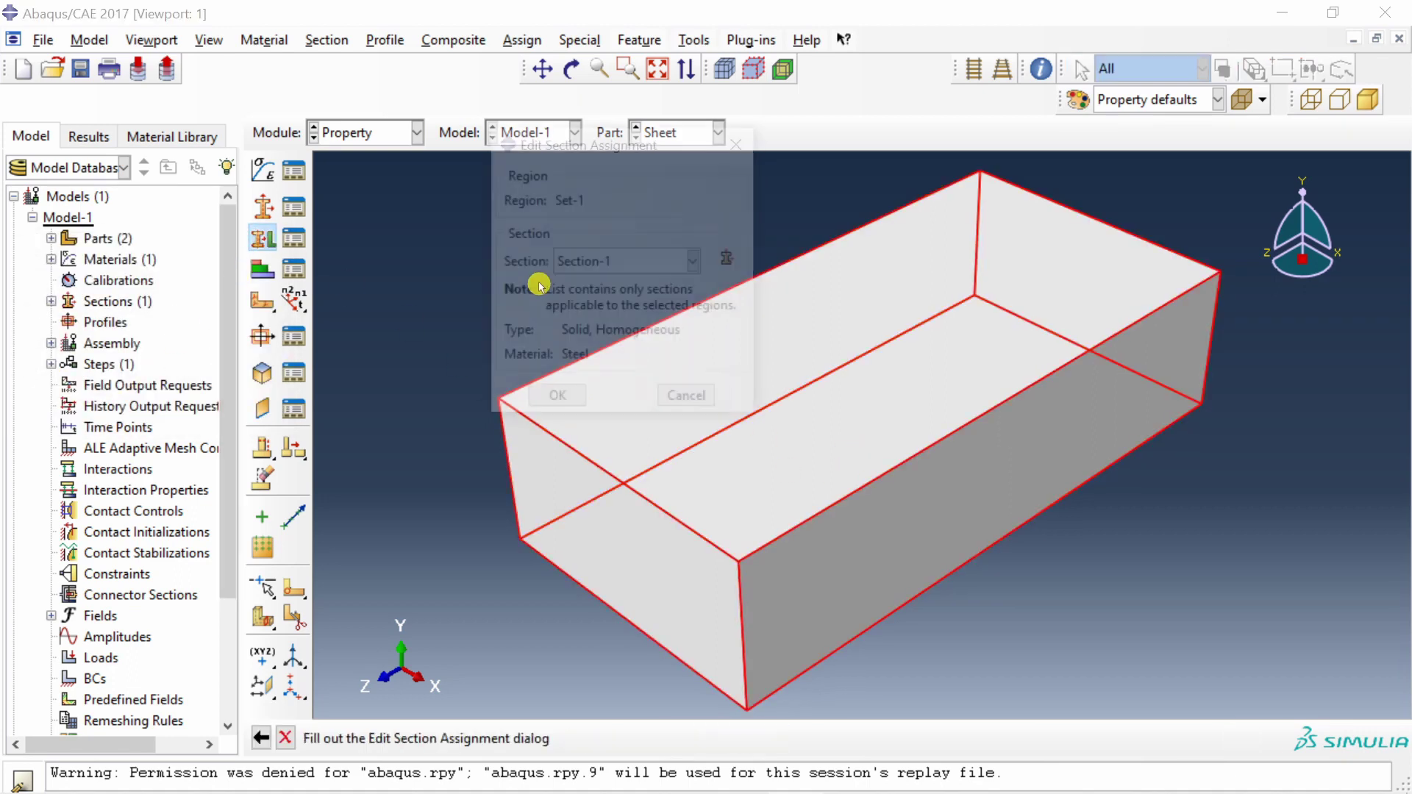
click(538, 402)
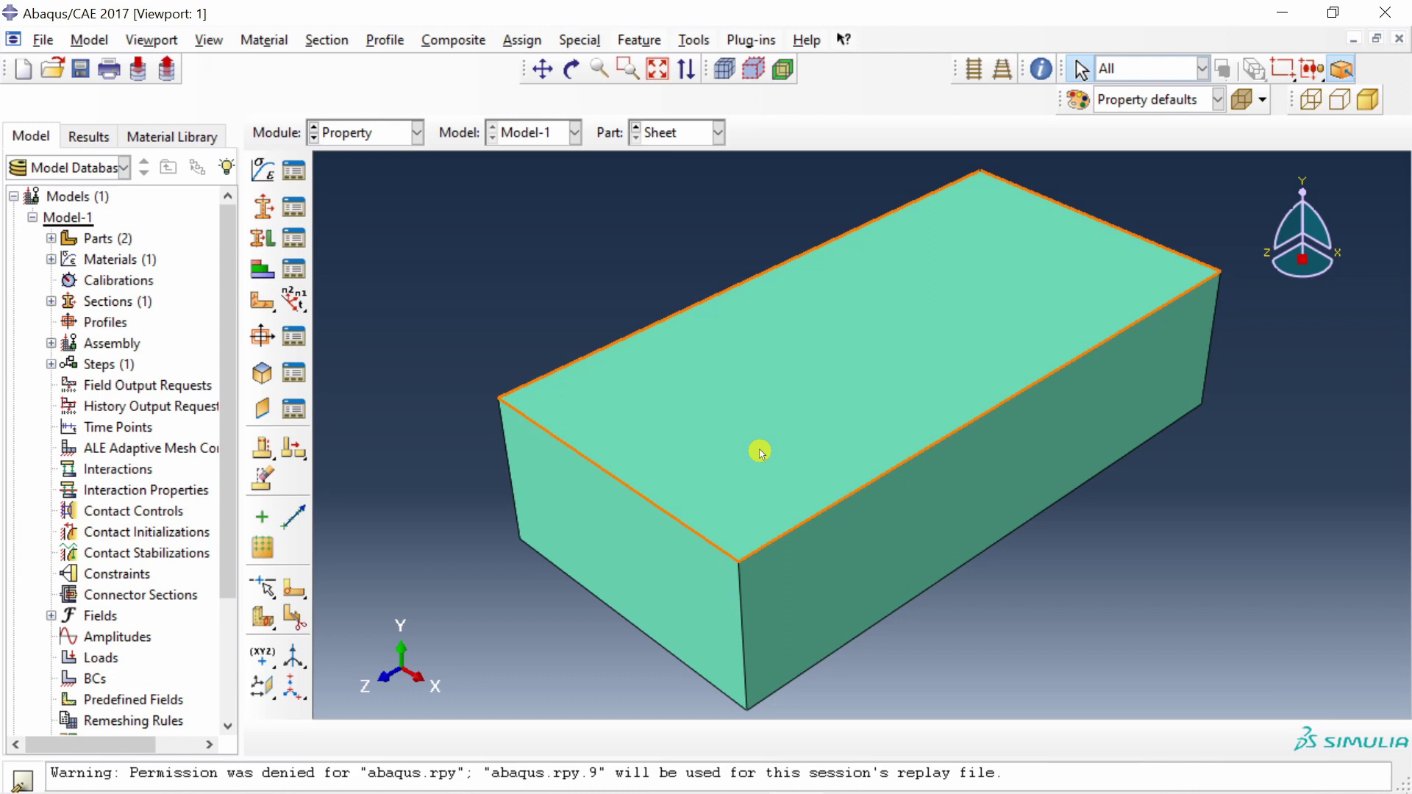
- In the Assembly module, create dependent instances of both the Roller and Sheet parts
click(372, 133)
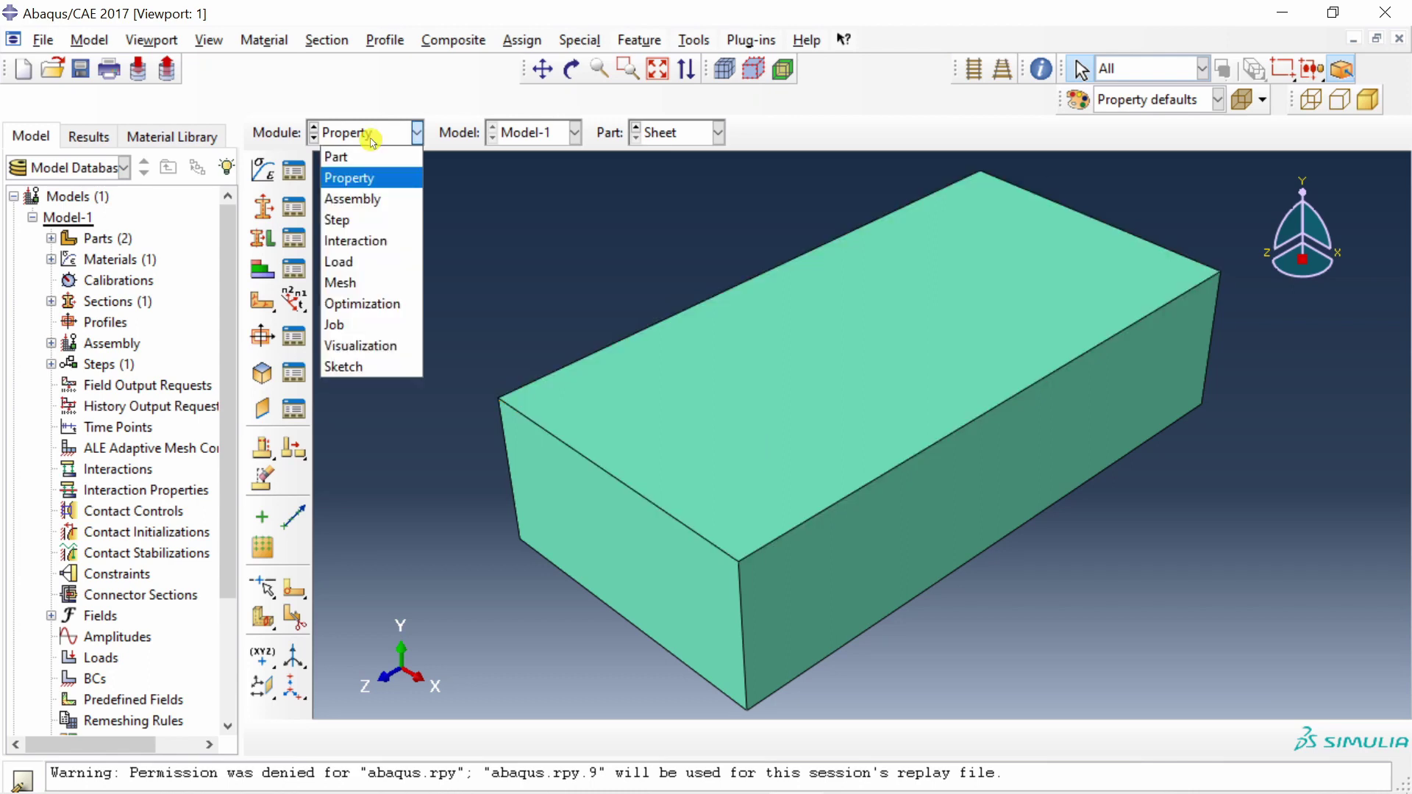
click(372, 200)
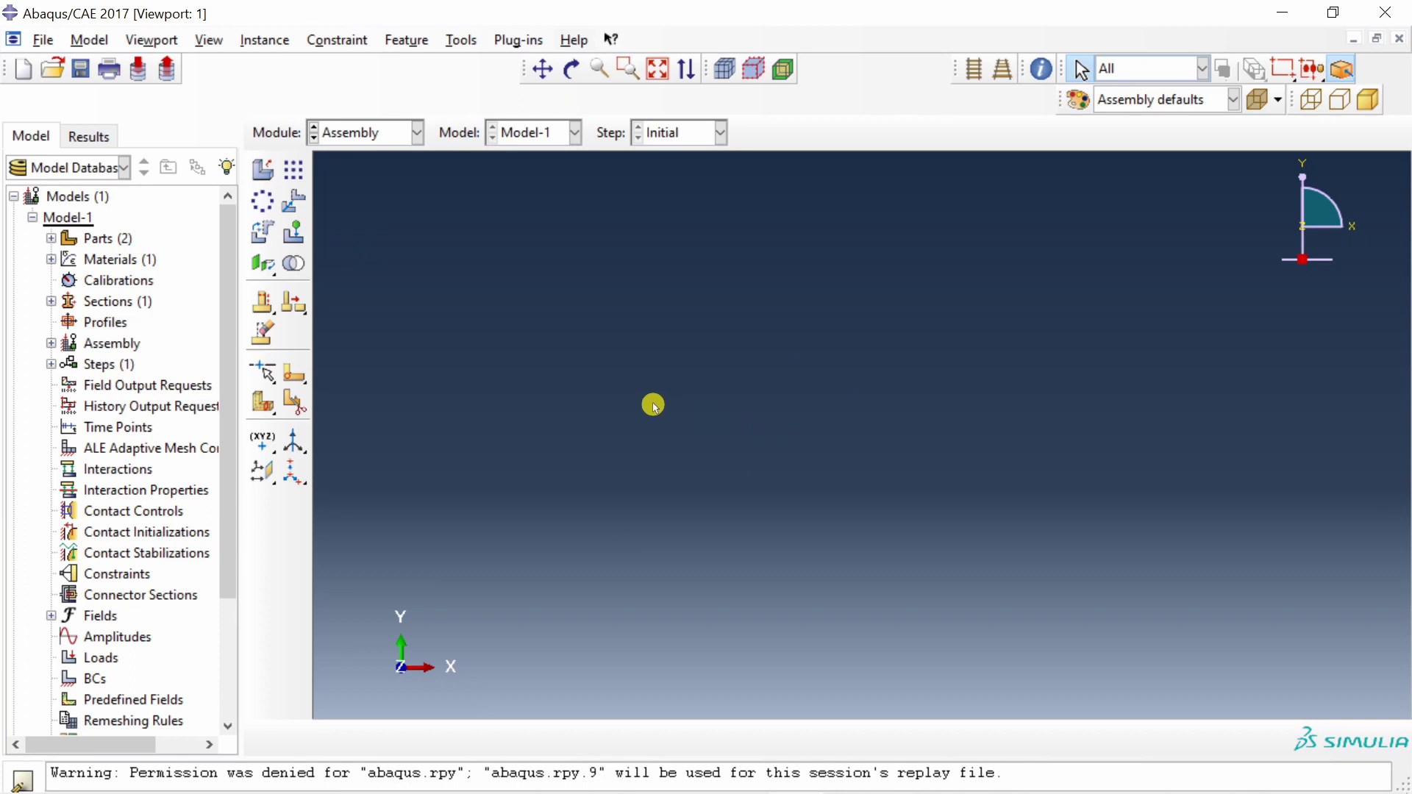
click(260, 173)
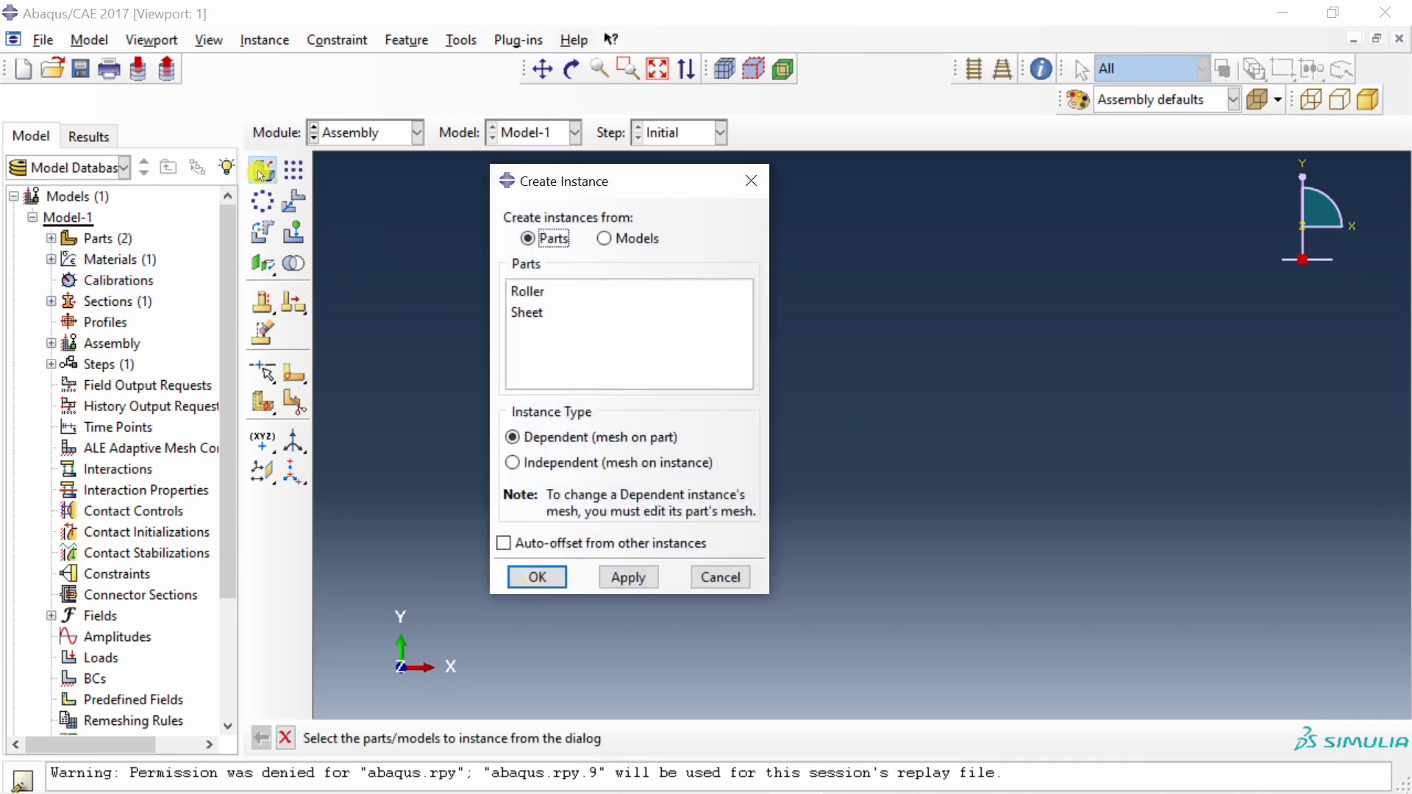
click(529, 294)
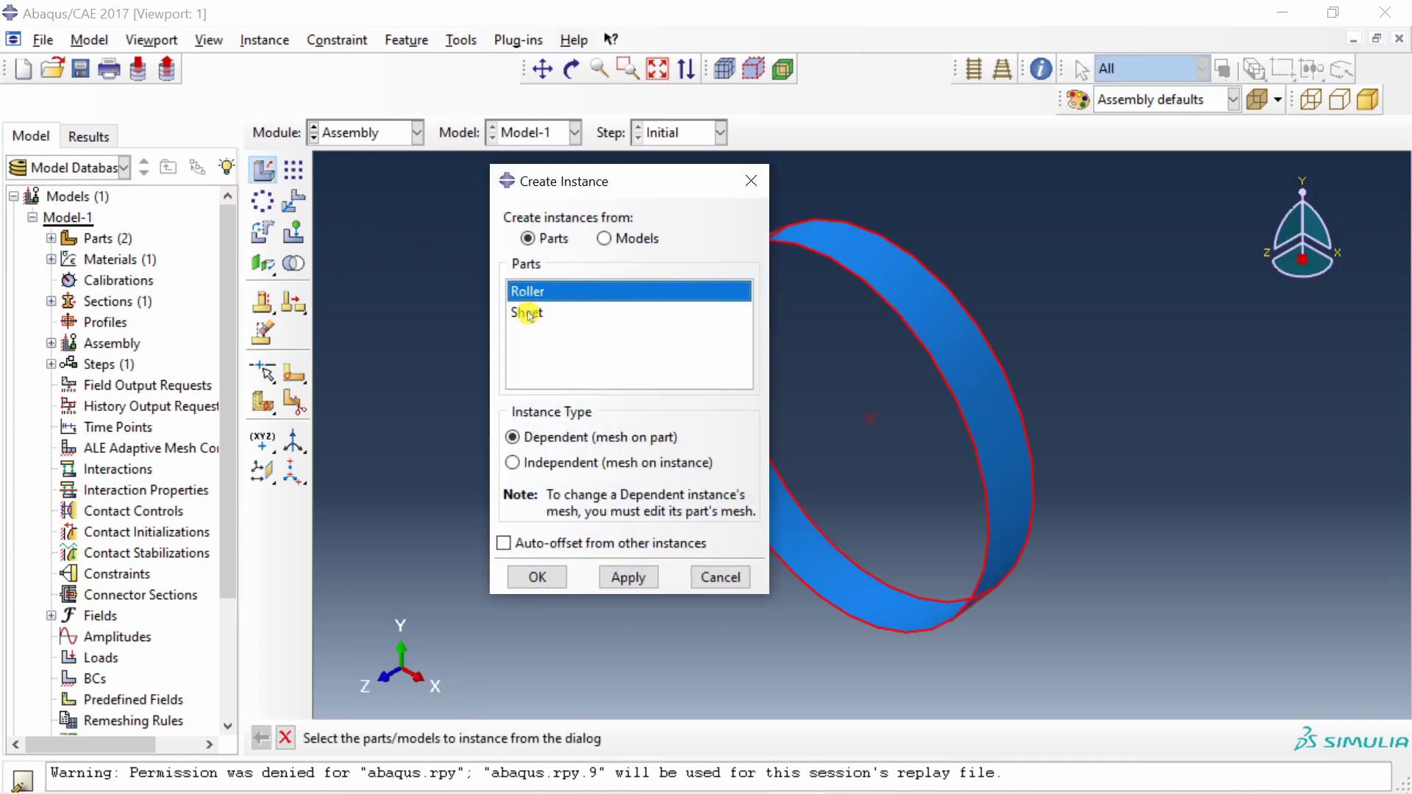
shift+click(528, 314)
click(538, 578)
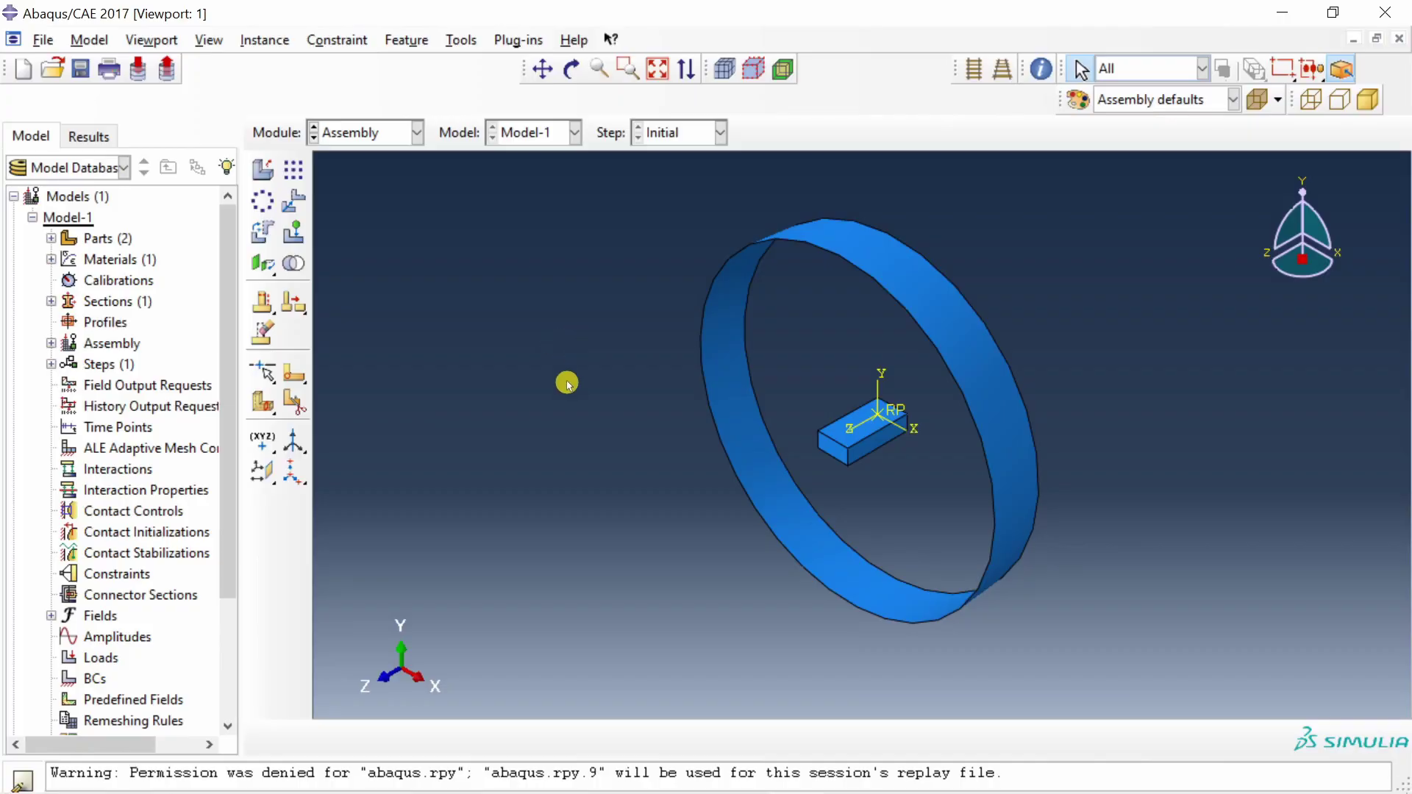
- Rotate the roller instance 90 degrees about the axis from 0,0,0 to 0,1,0
click(262, 239)
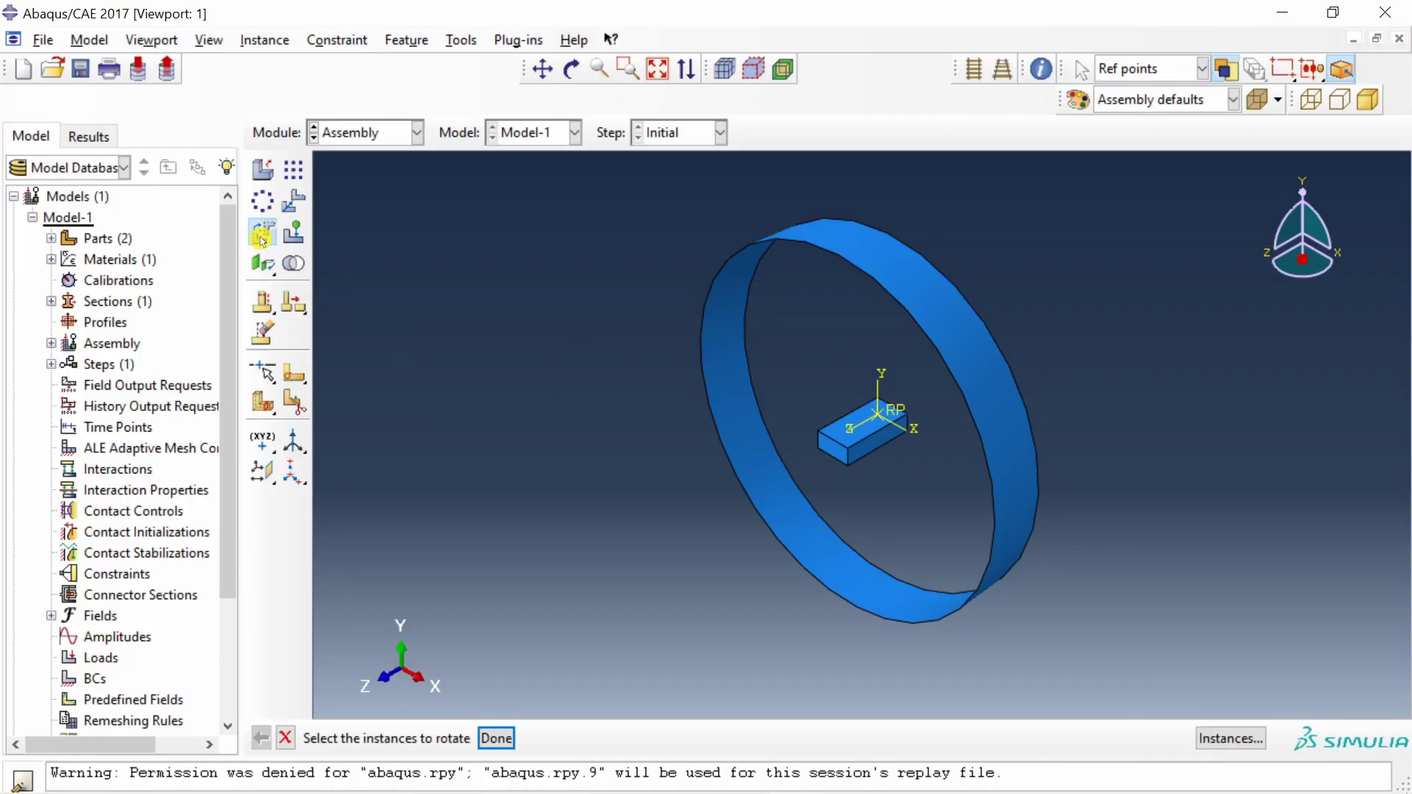
click(715, 326)
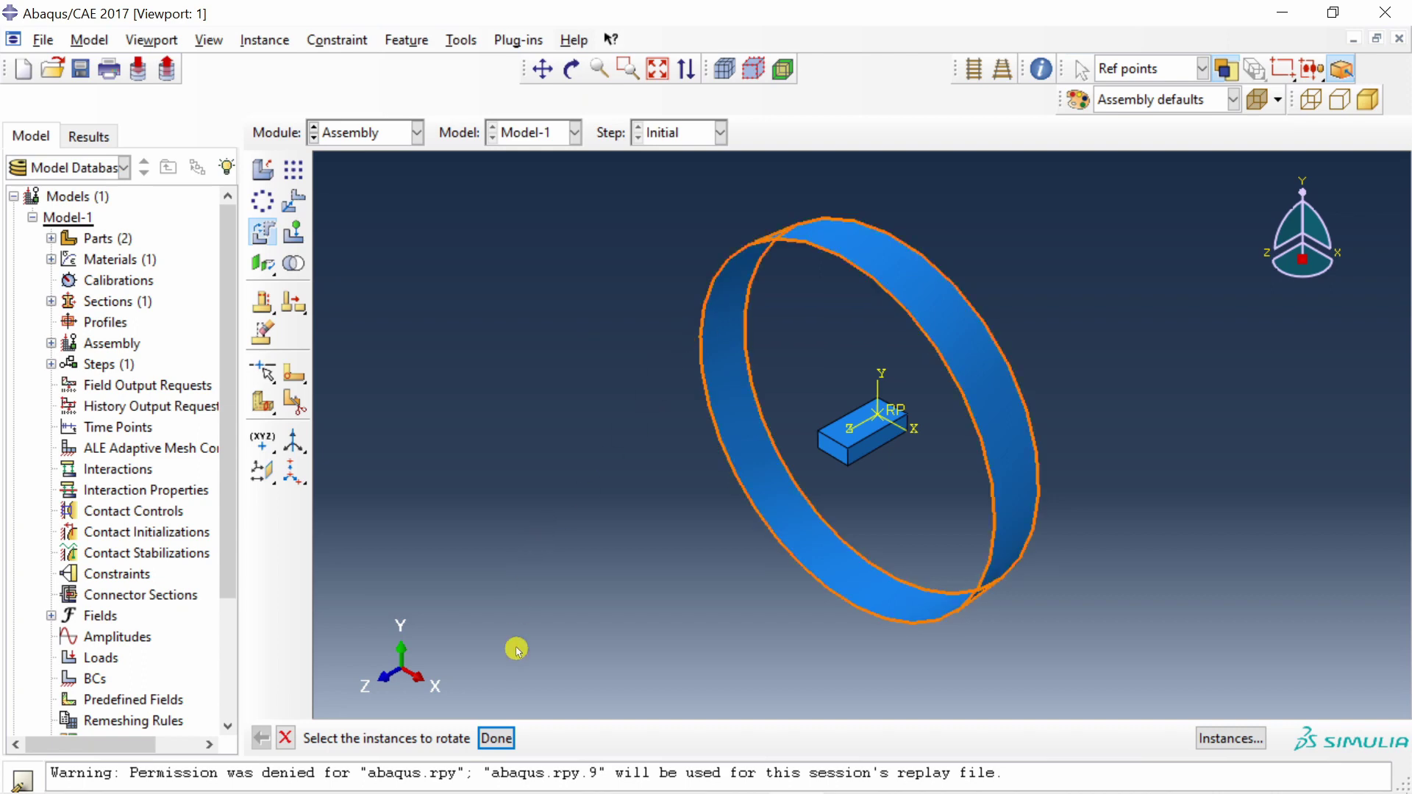
click(501, 738)
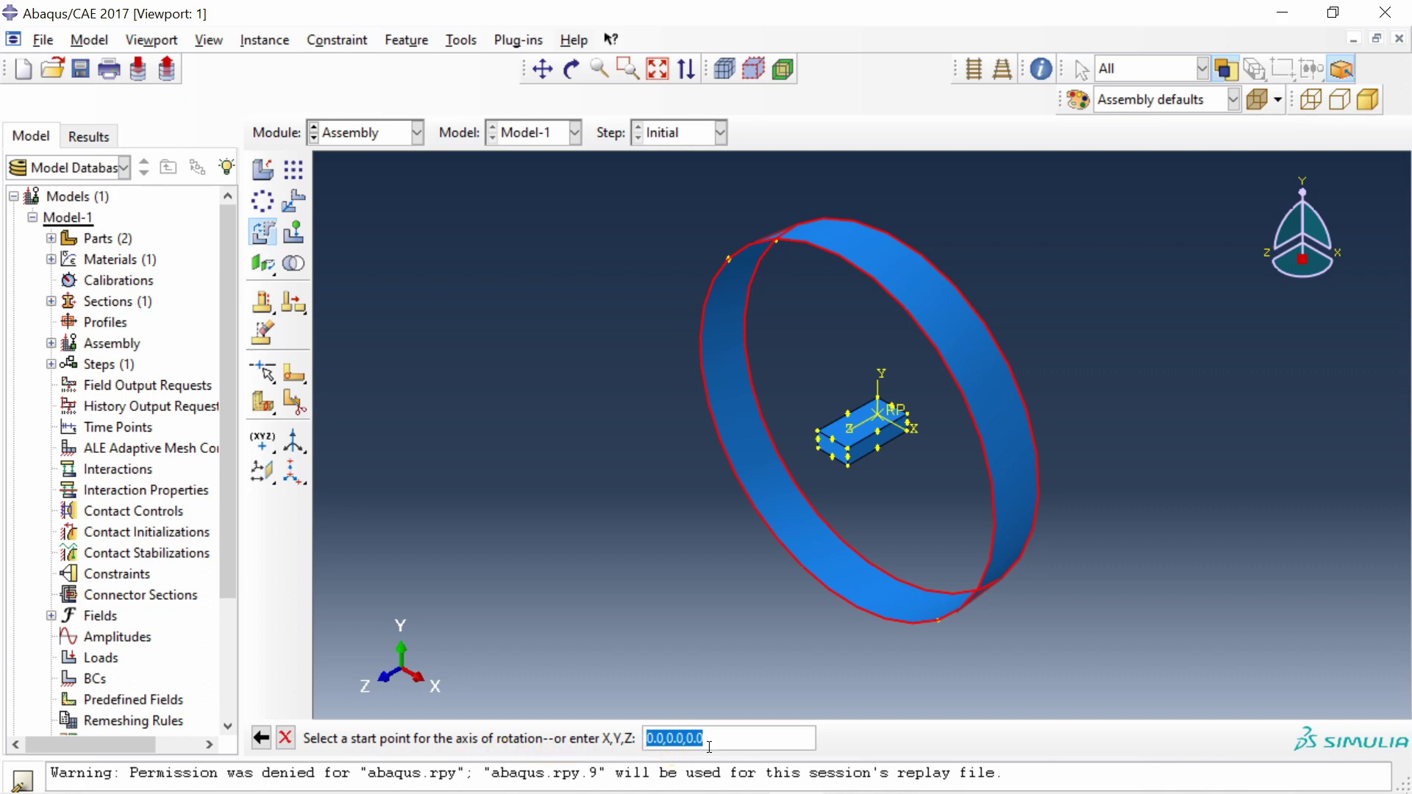
key(Return)
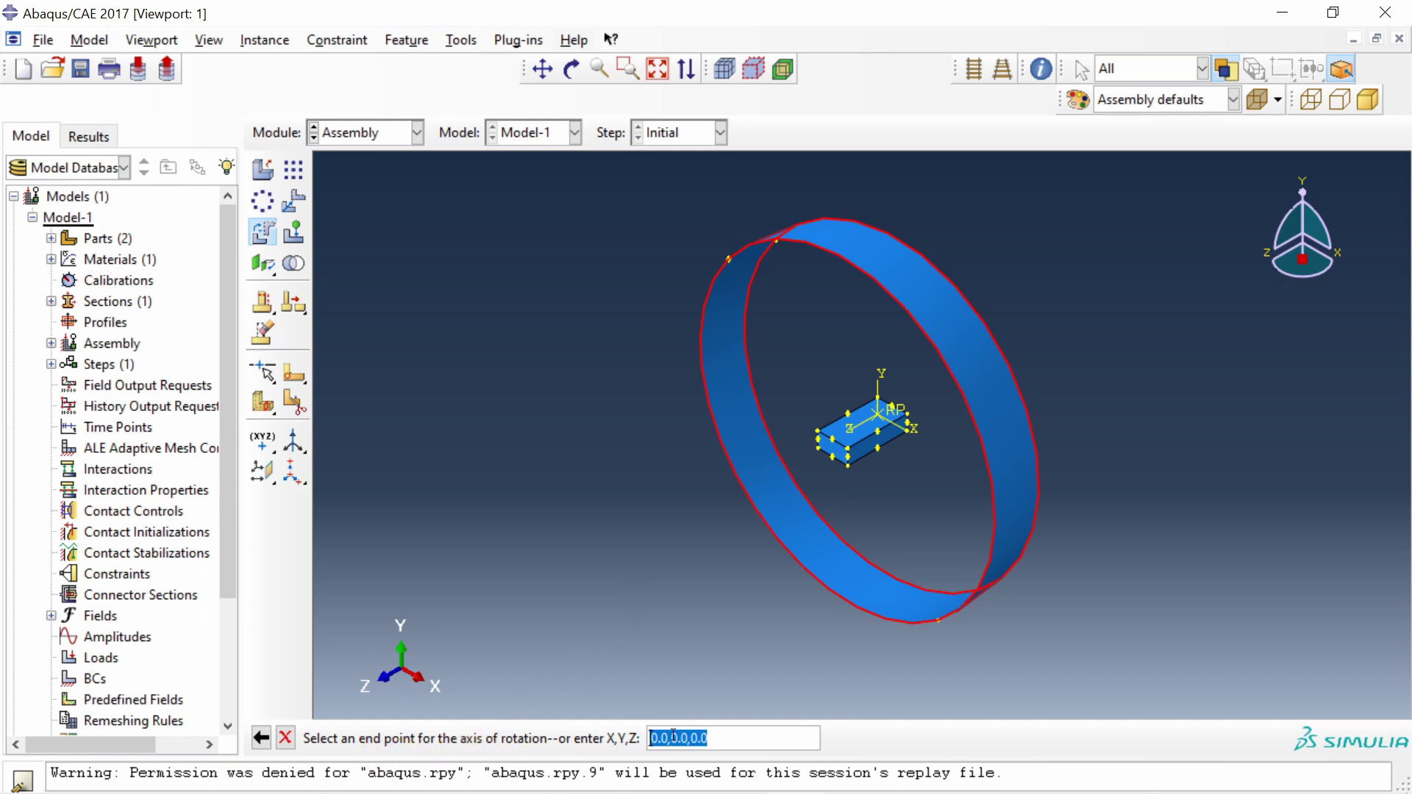
click(696, 747)
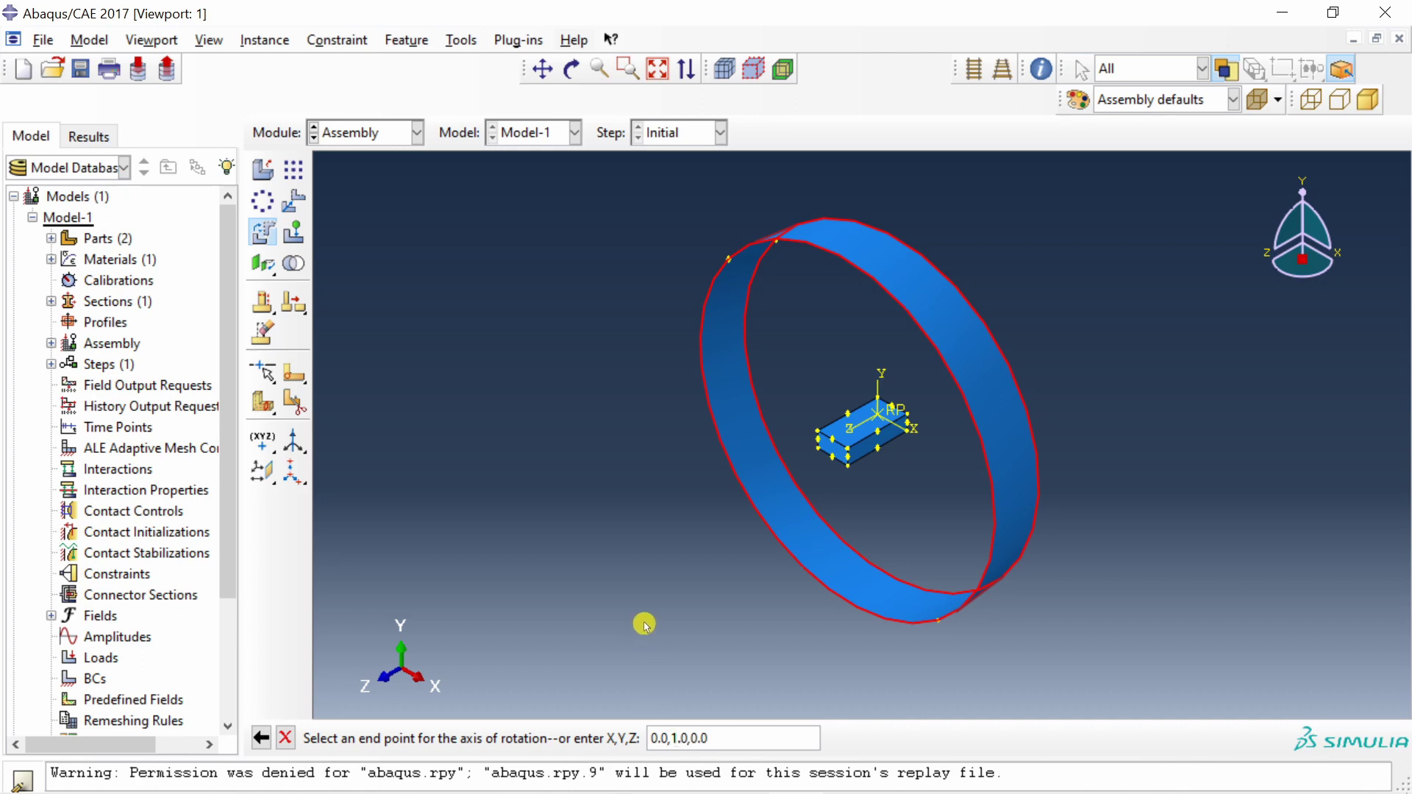
key(Return)
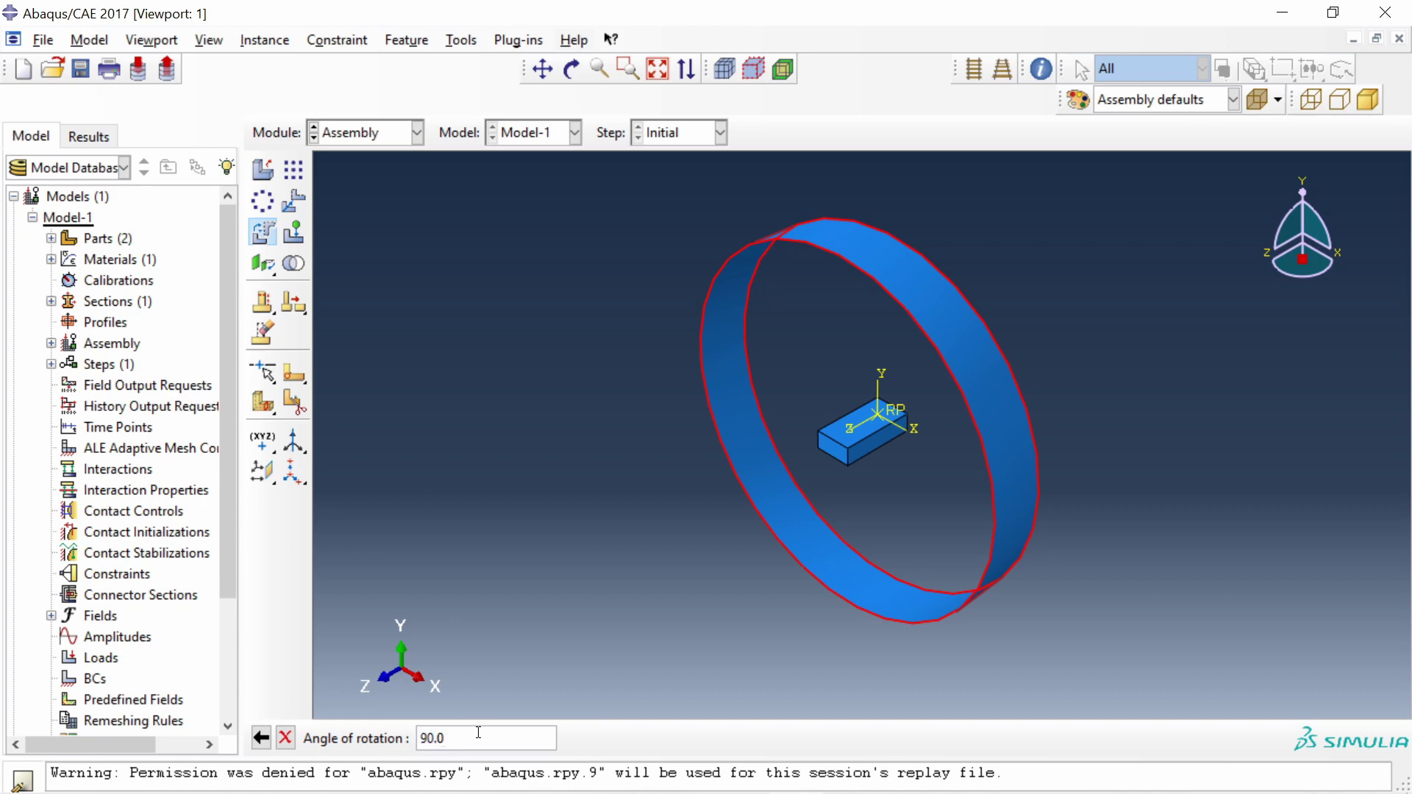
key(Return)
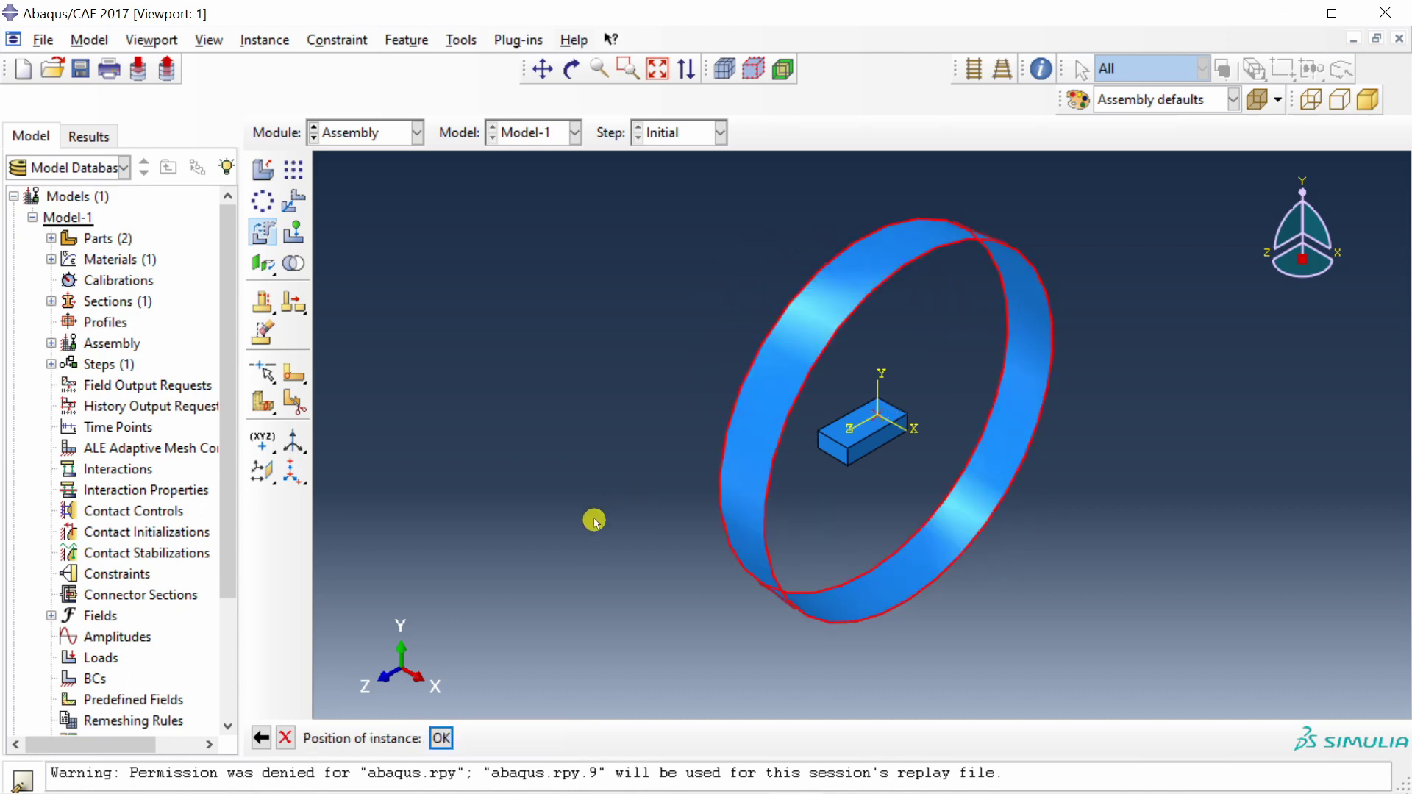
click(441, 738)
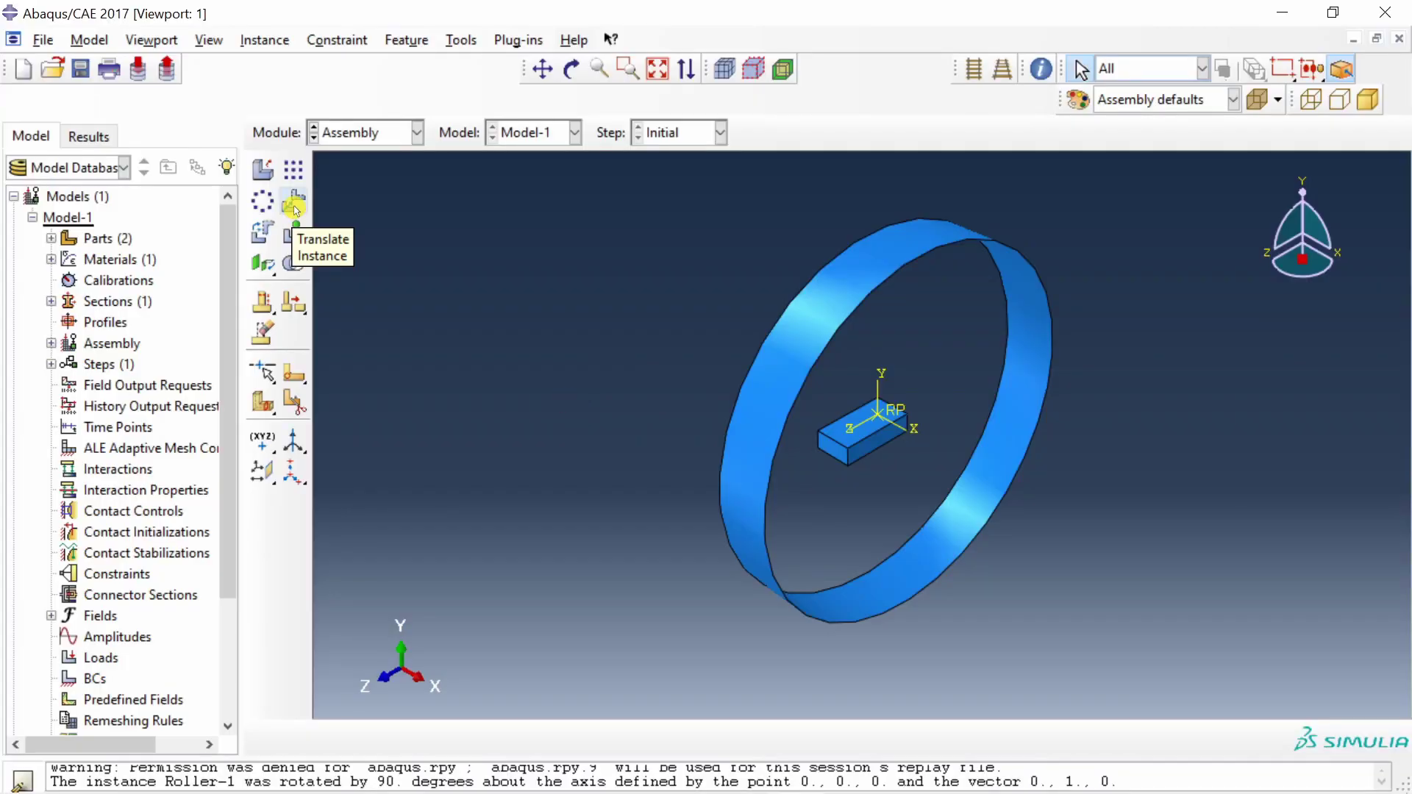
- Translate the roller instance from the origin to end point 0,108,0 and accept its new position
click(294, 209)
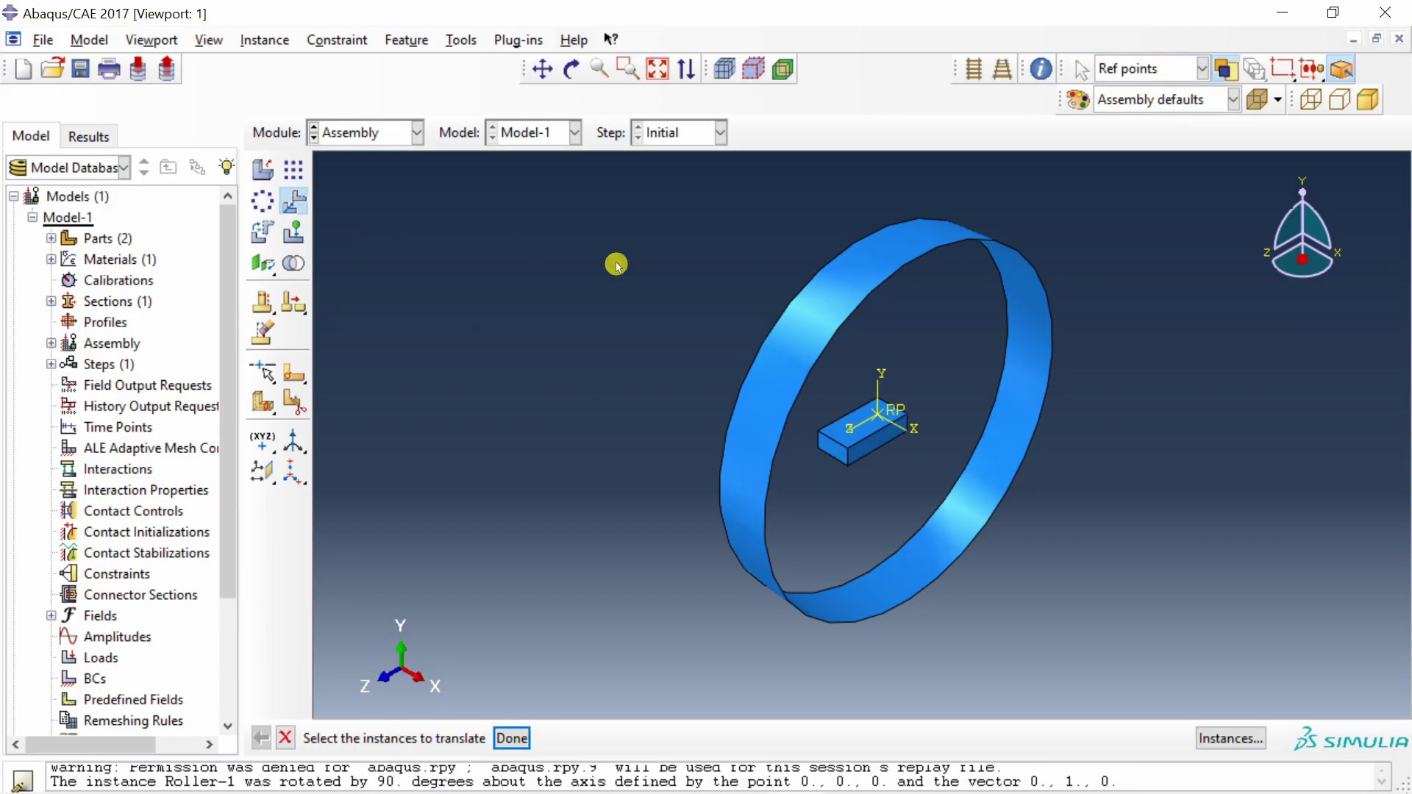
click(792, 374)
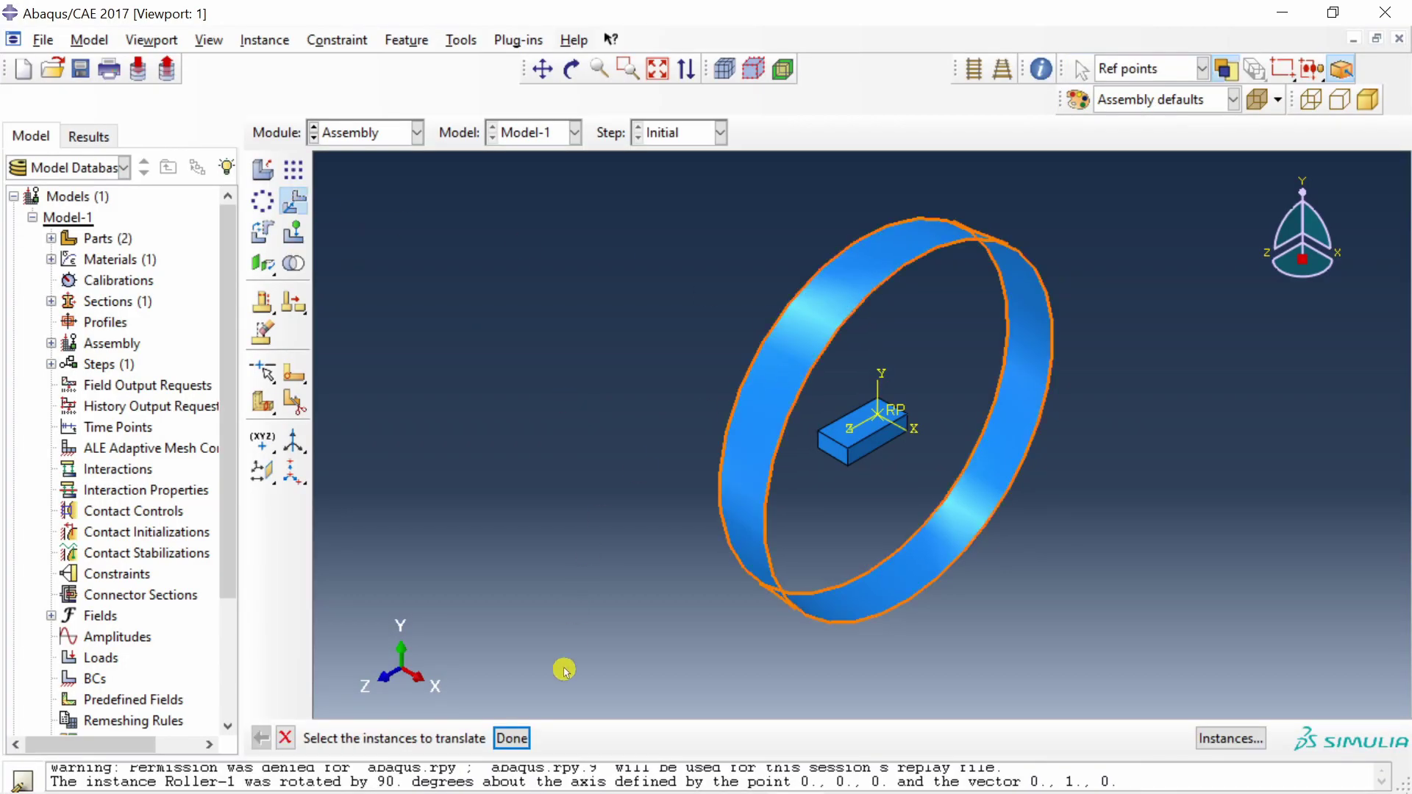
click(515, 739)
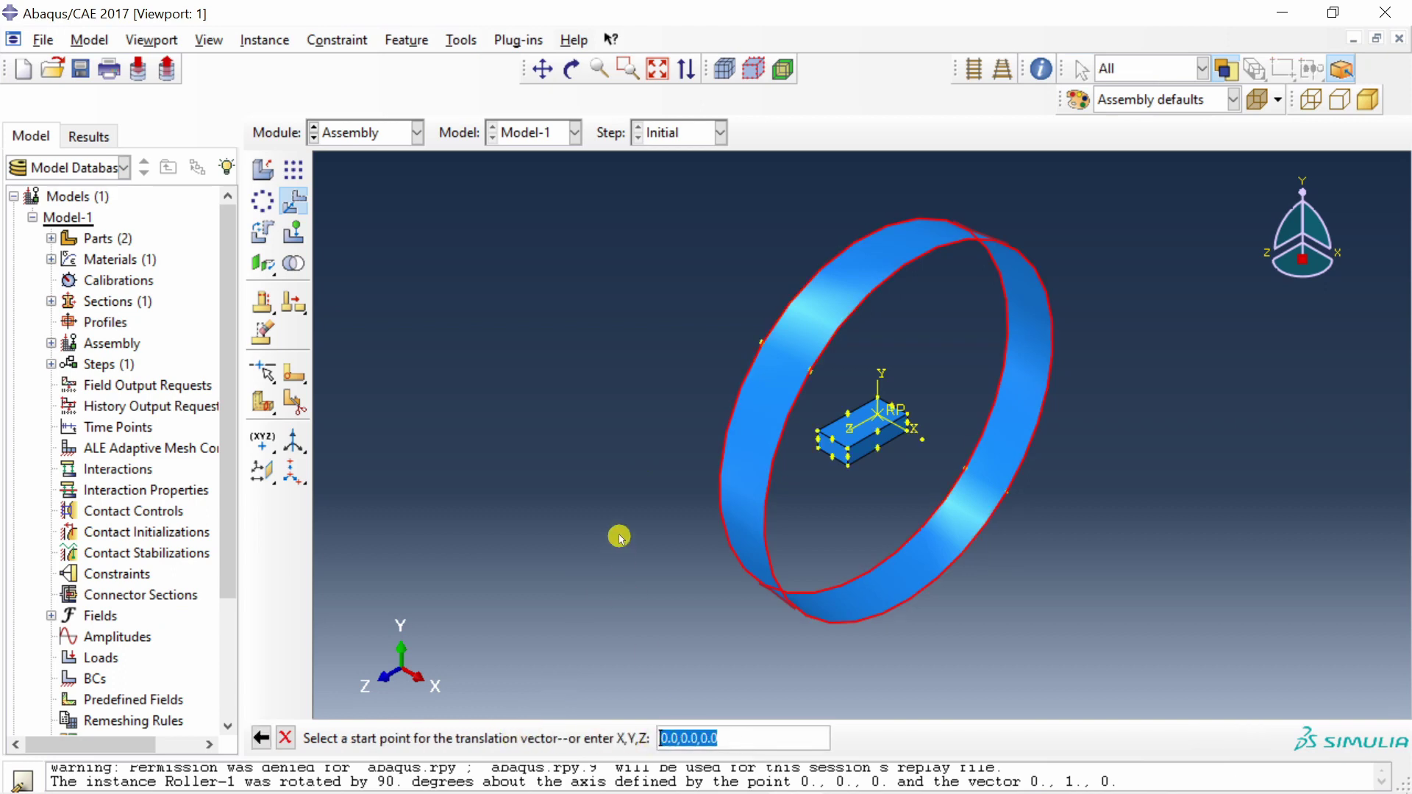
key(Return)
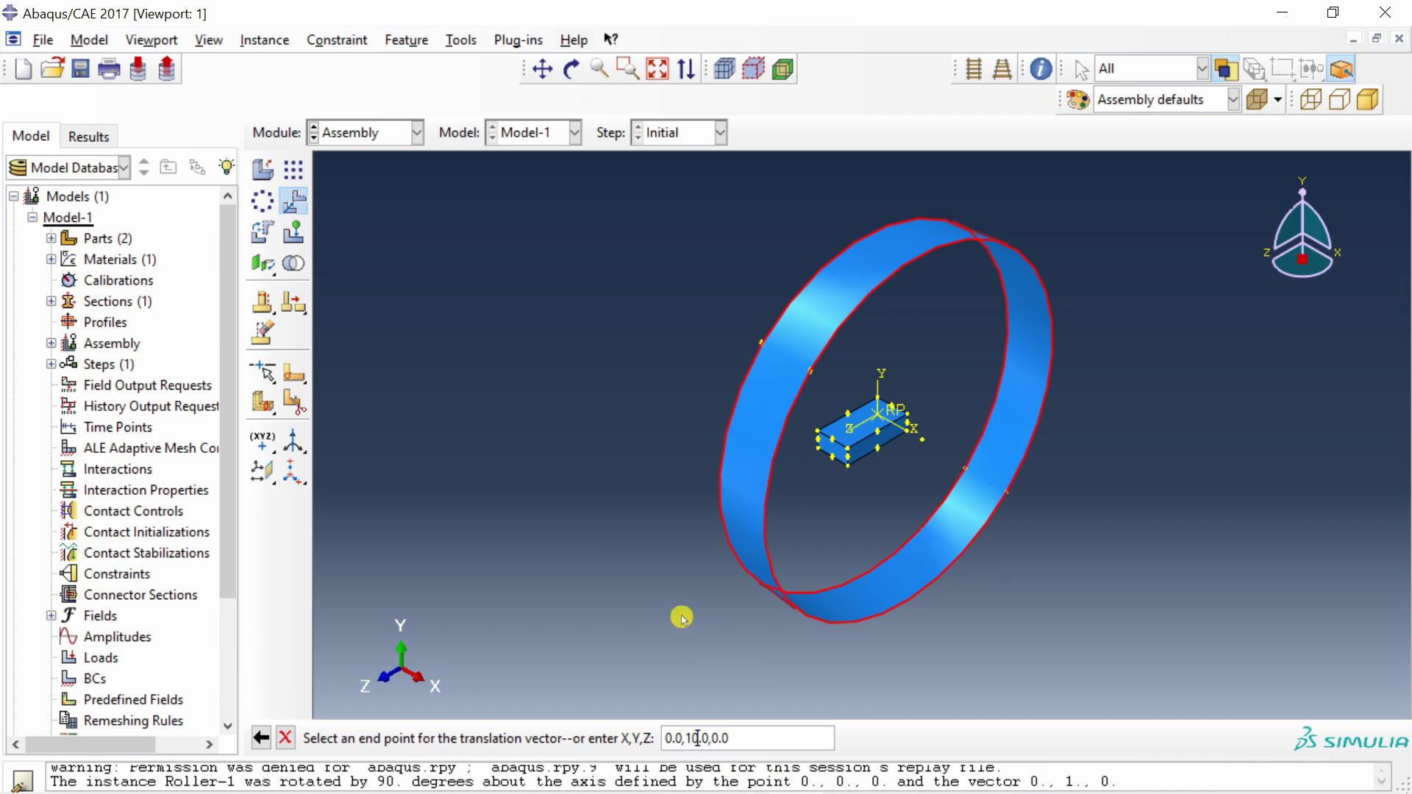
key(Return)
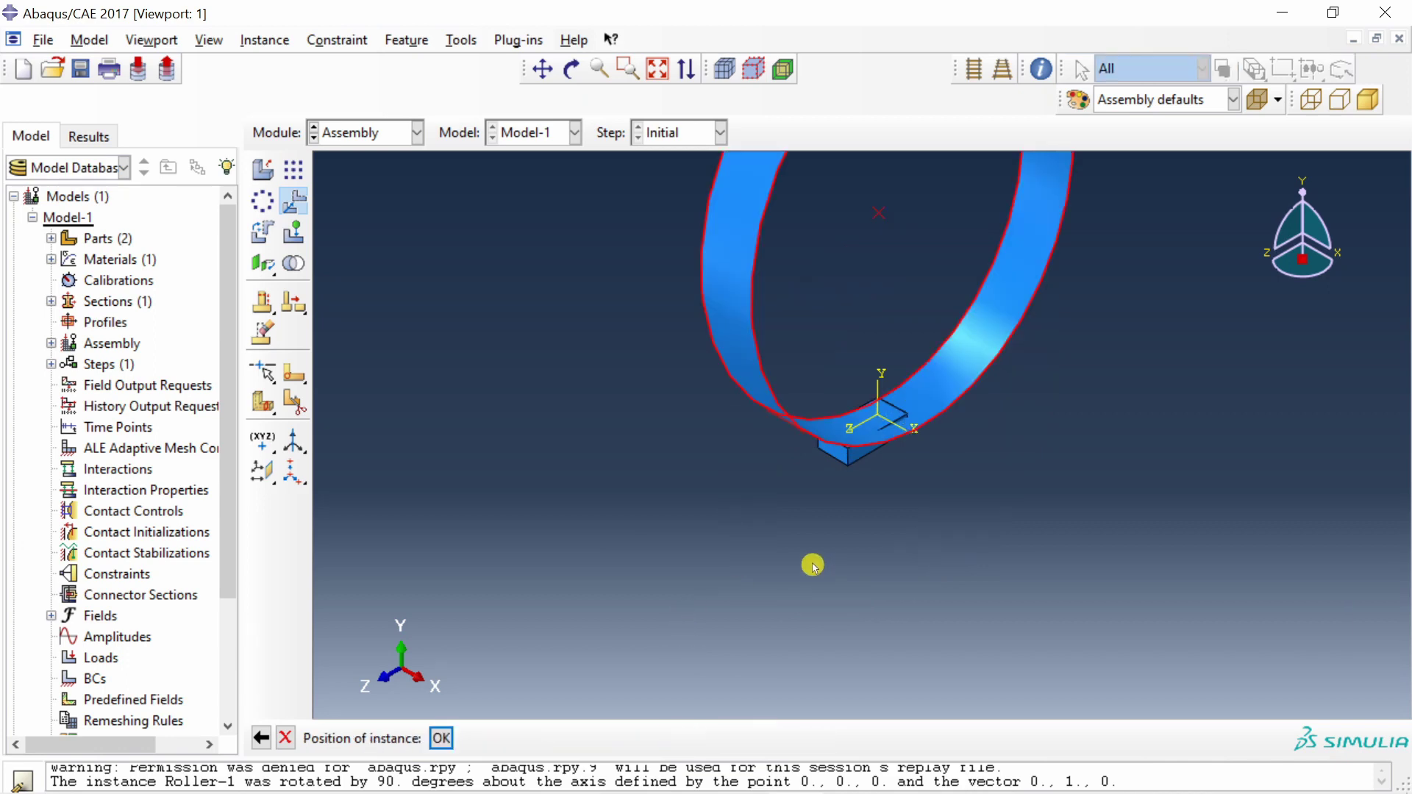
scroll(836, 395, up, 3)
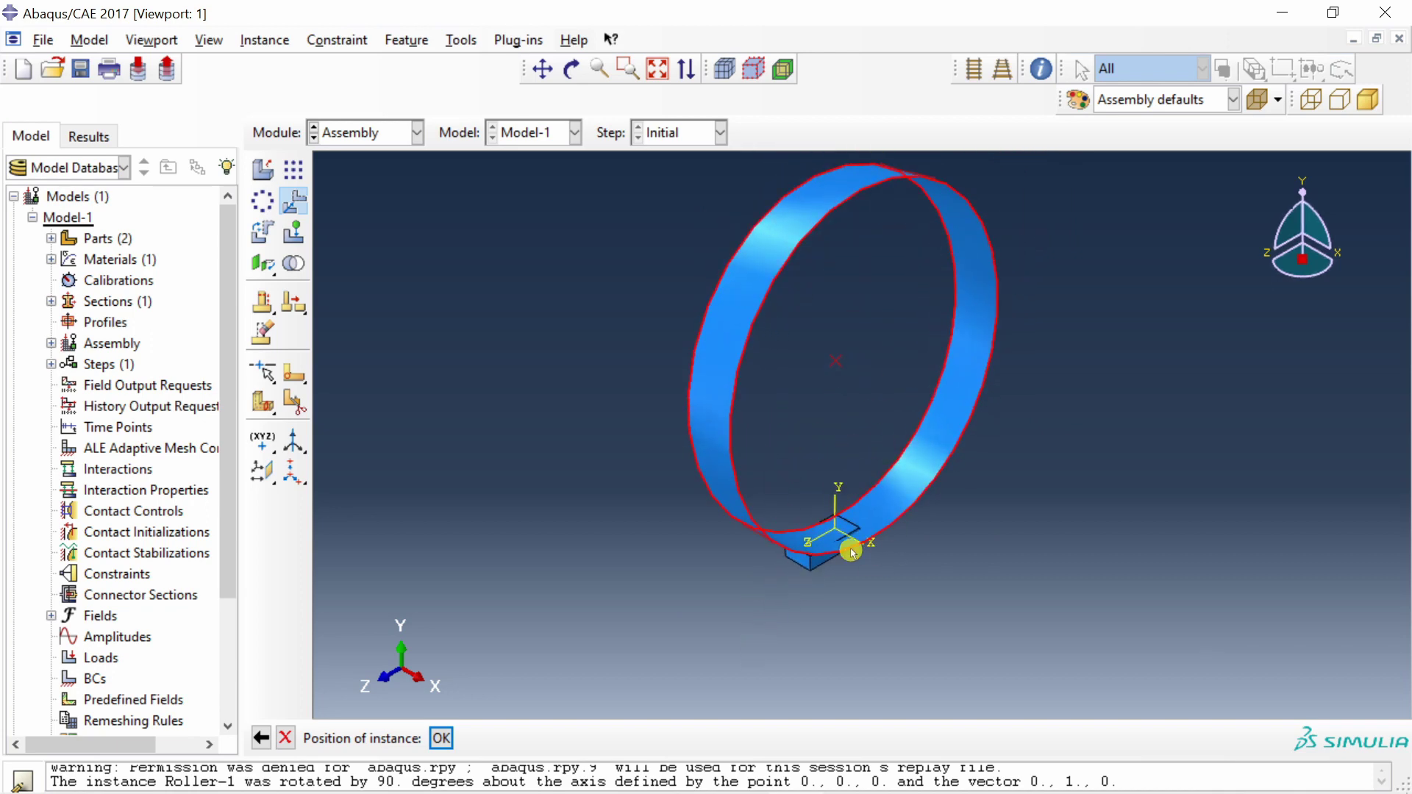
scroll(837, 580, up, 1)
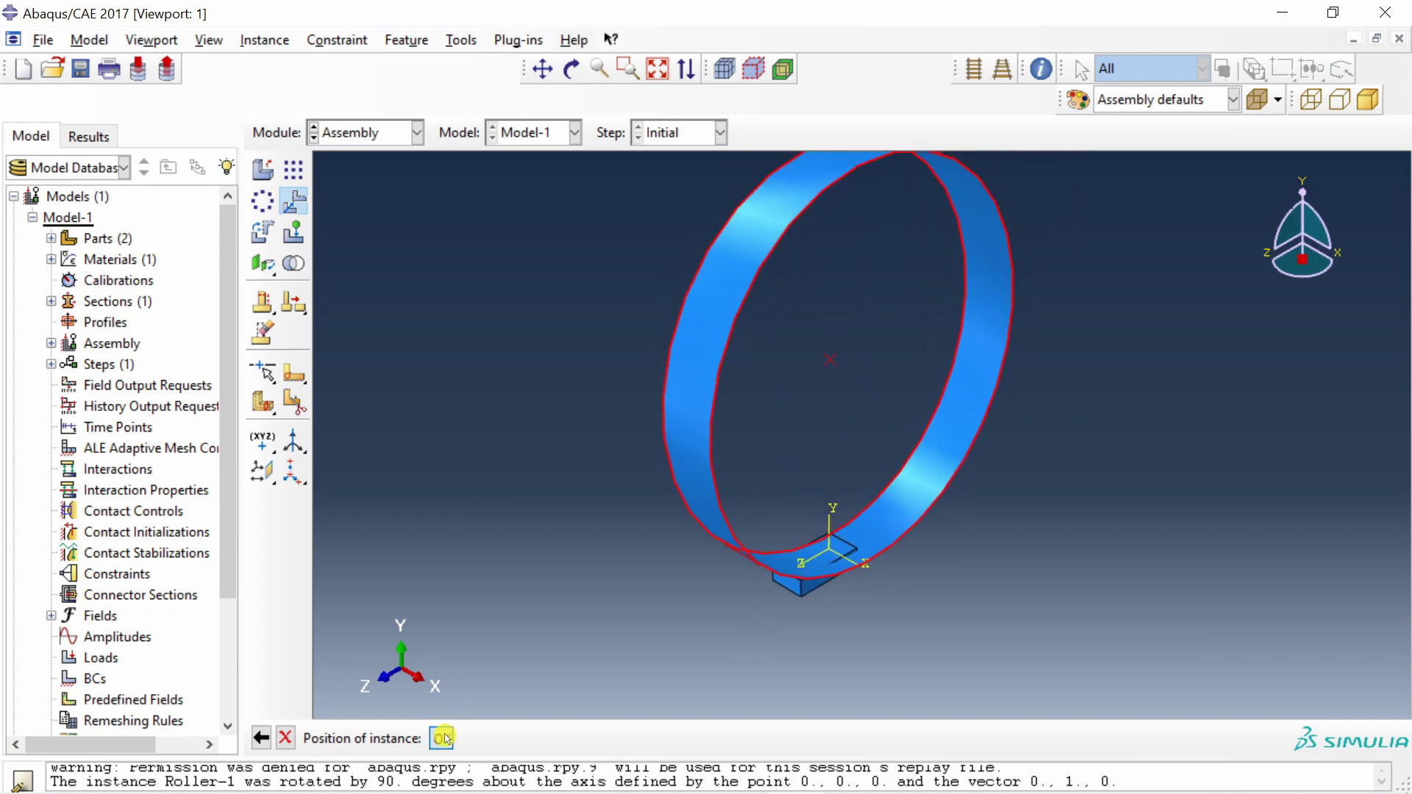
click(444, 739)
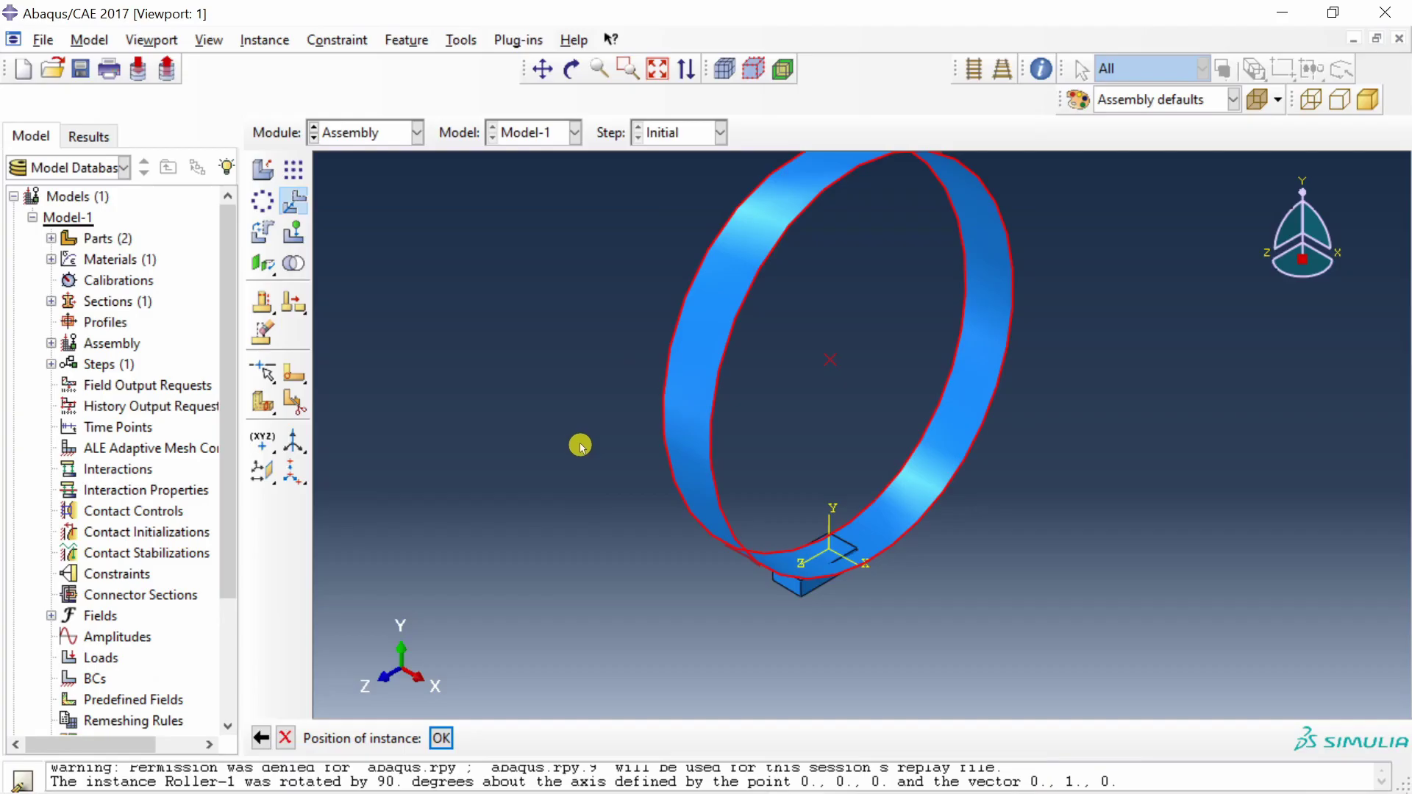
middle_click(580, 444)
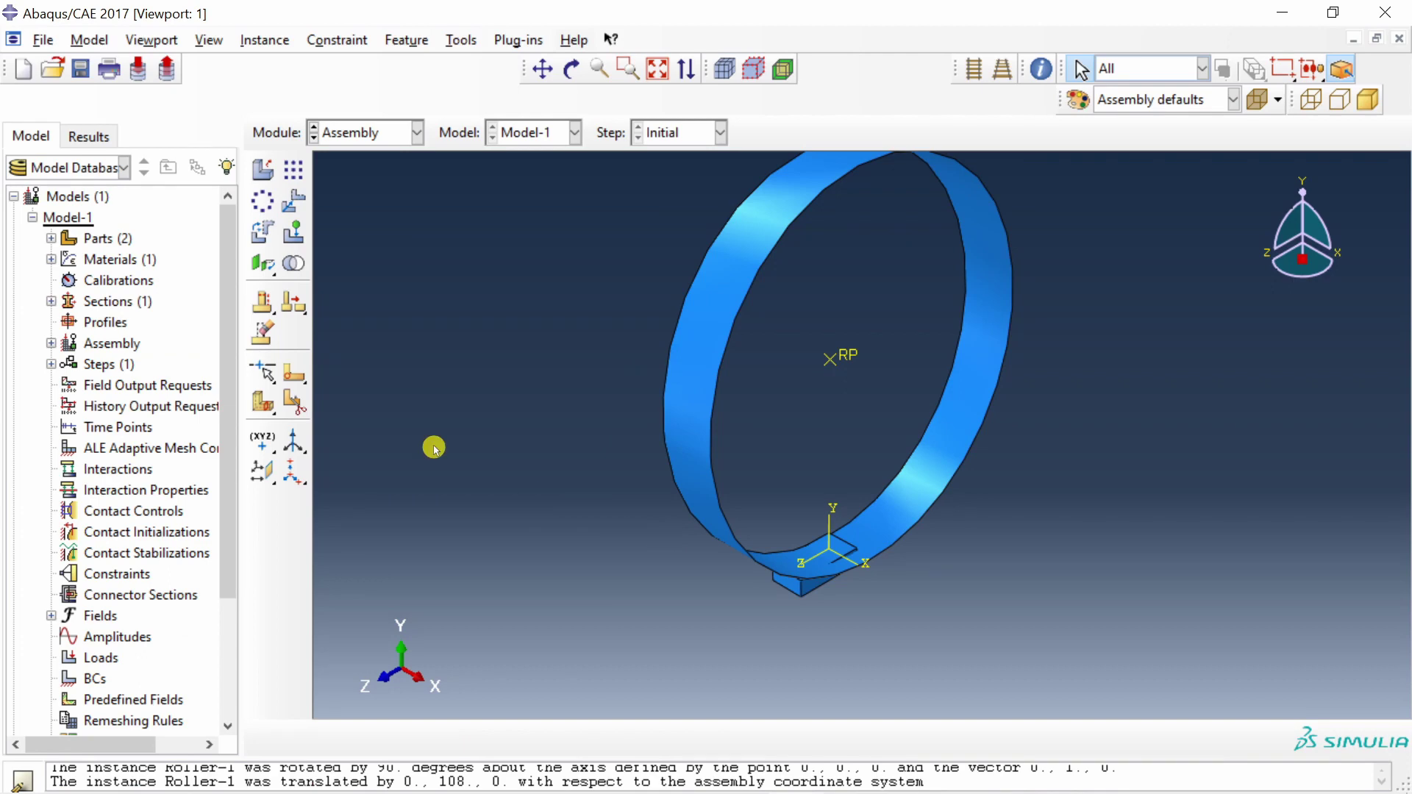
- Translate the sheet instance 25 along Z, from the origin to end point 0,0,25, and accept its position
click(295, 203)
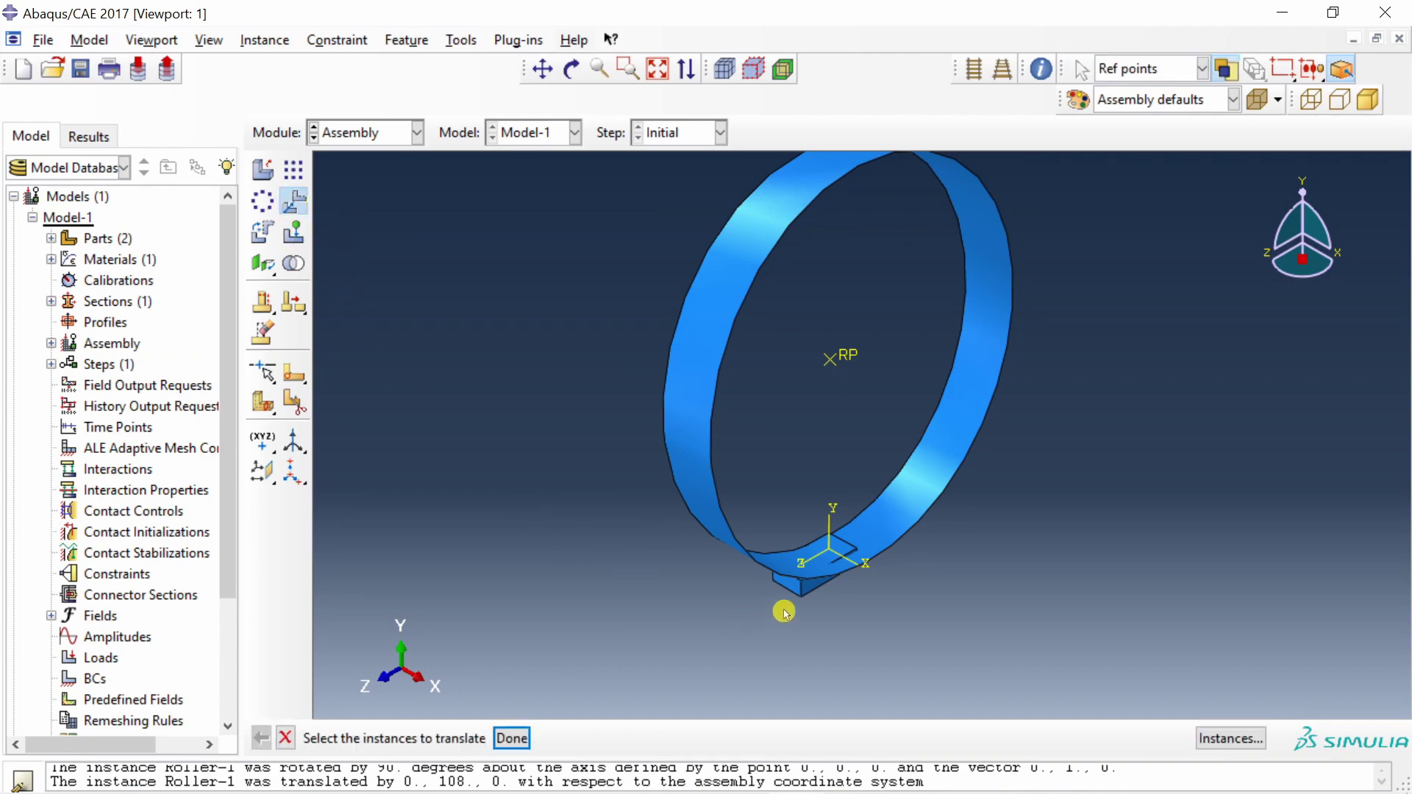
click(799, 597)
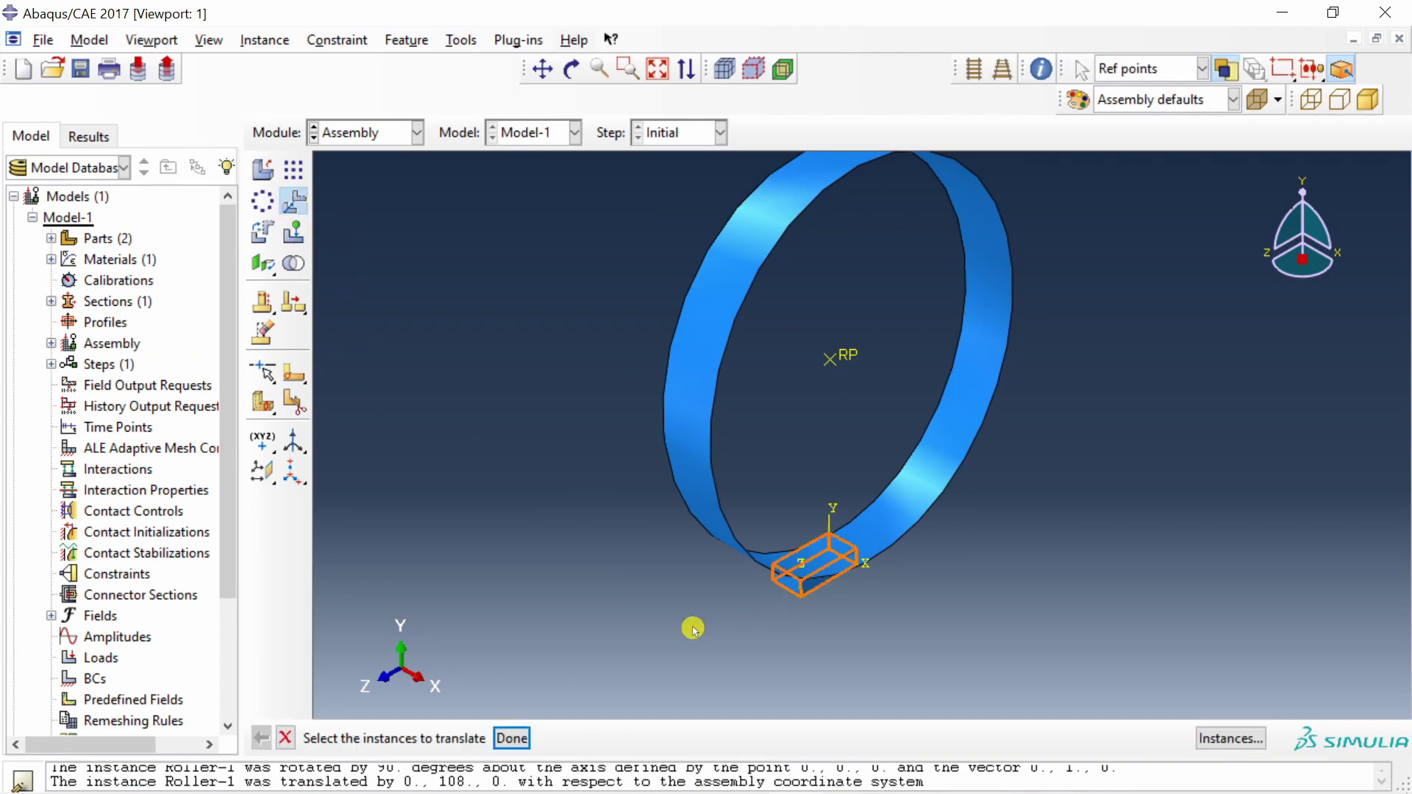
click(511, 739)
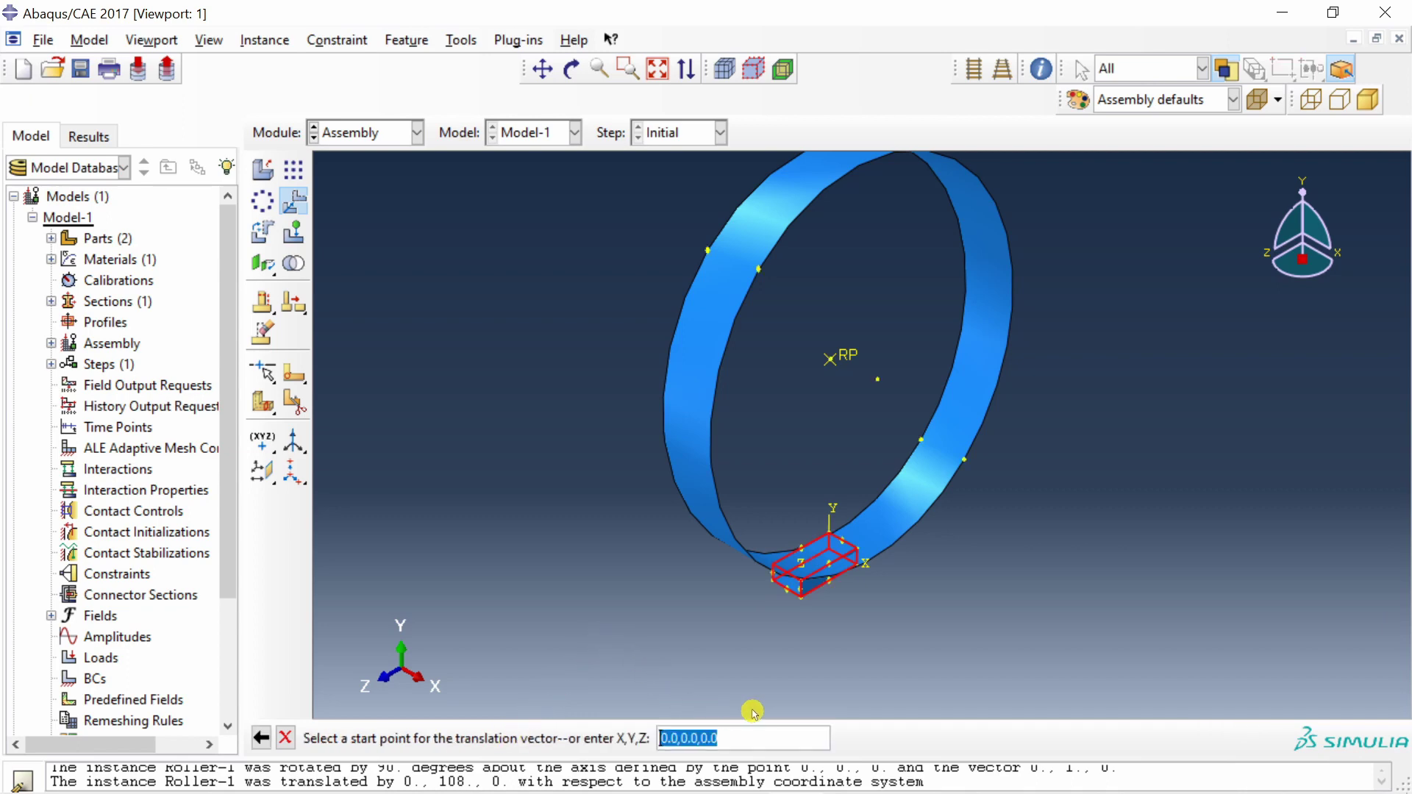
key(Return)
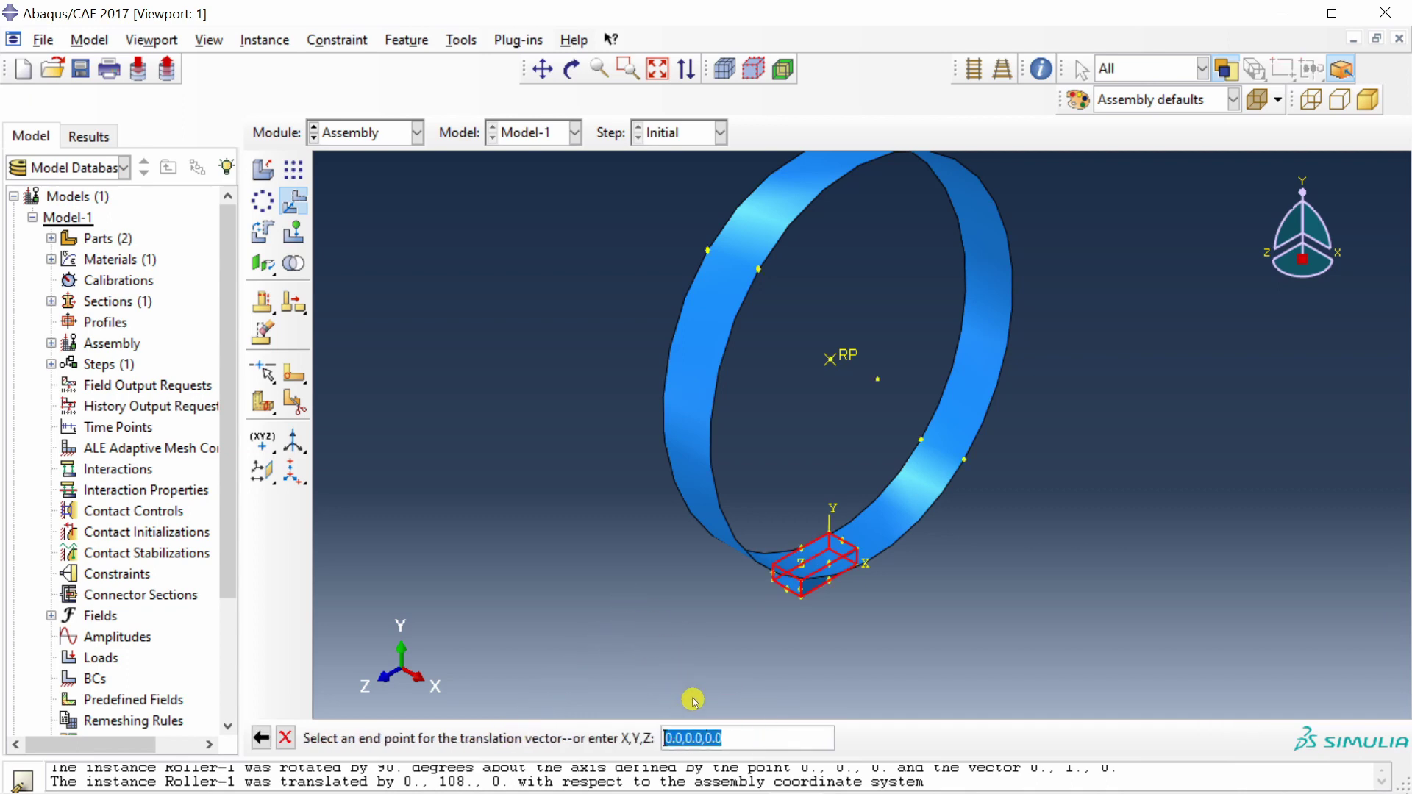
click(714, 737)
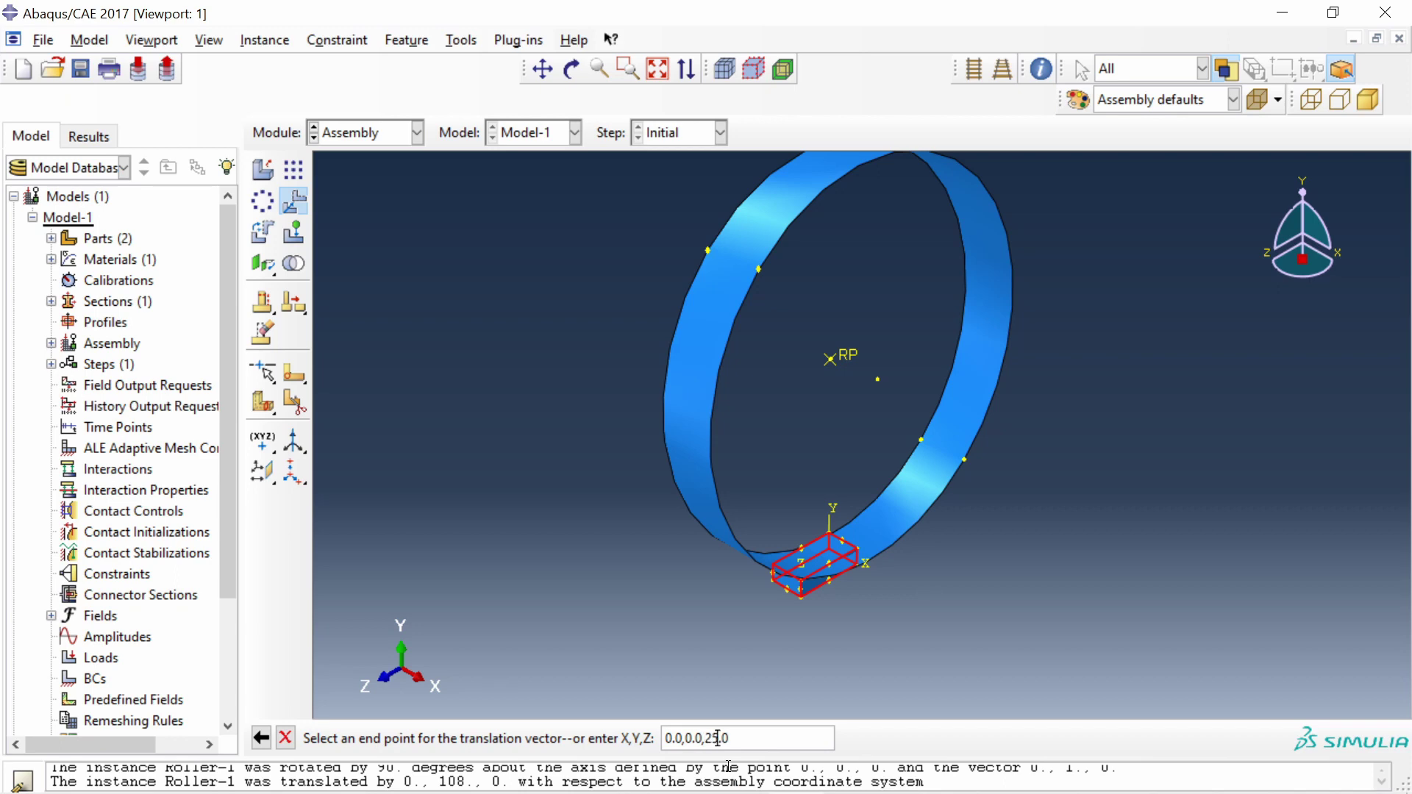
text(25)
key(Return)
click(444, 741)
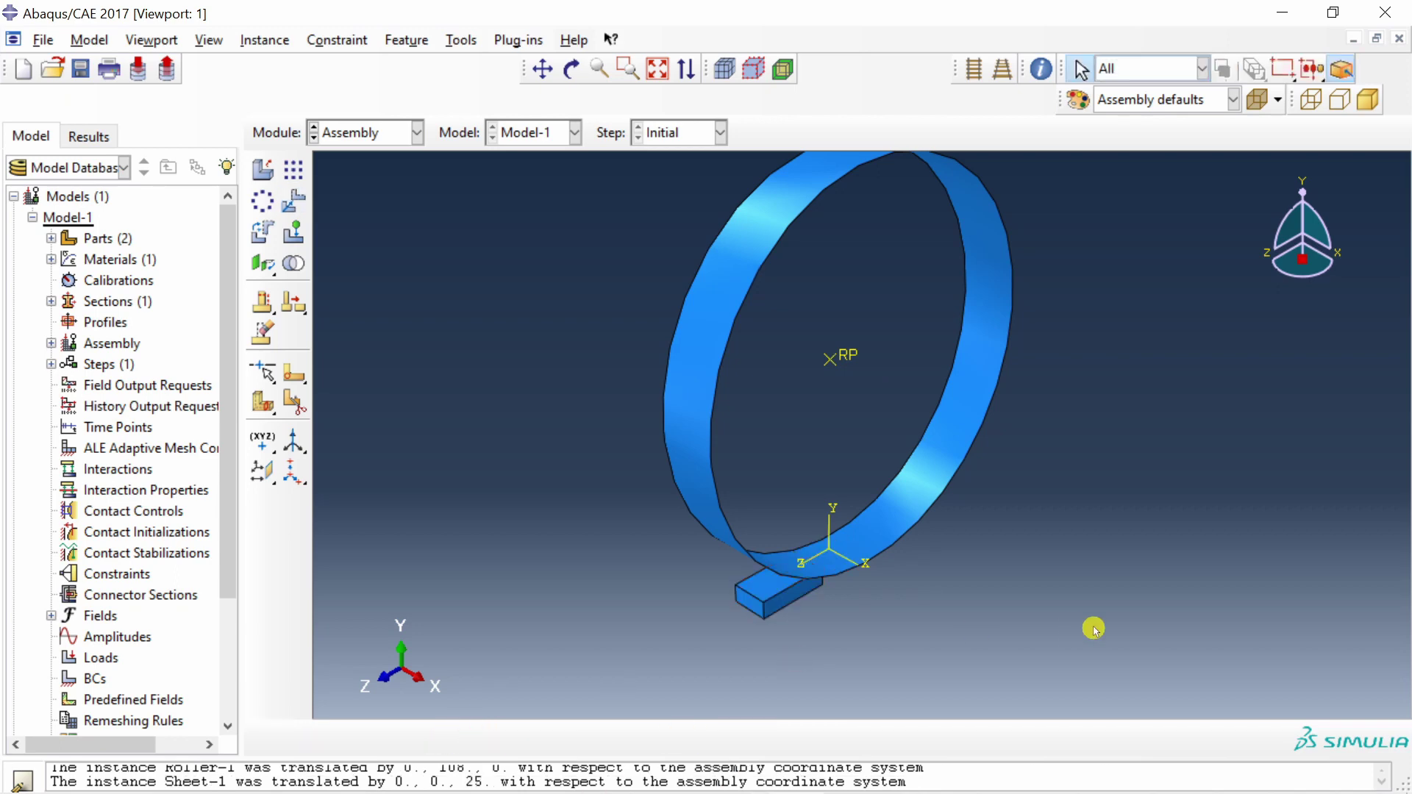
- In the Step module, create a Dynamic, Explicit step after Initial, keeping the time period at 1 and Nlgeom on
scroll(845, 596, up, 4)
ctrl+alt+drag(807, 601, 726, 589)
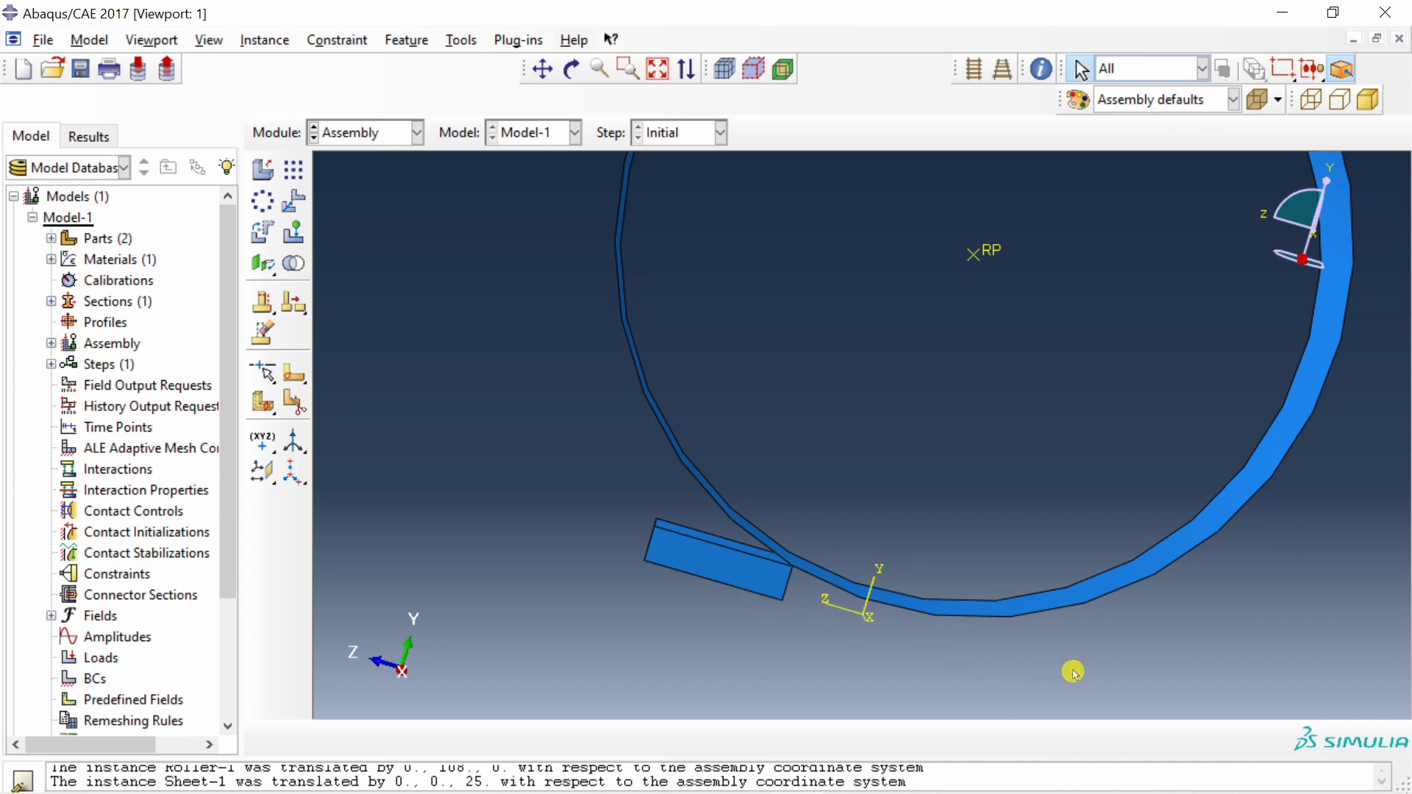
click(367, 132)
click(360, 217)
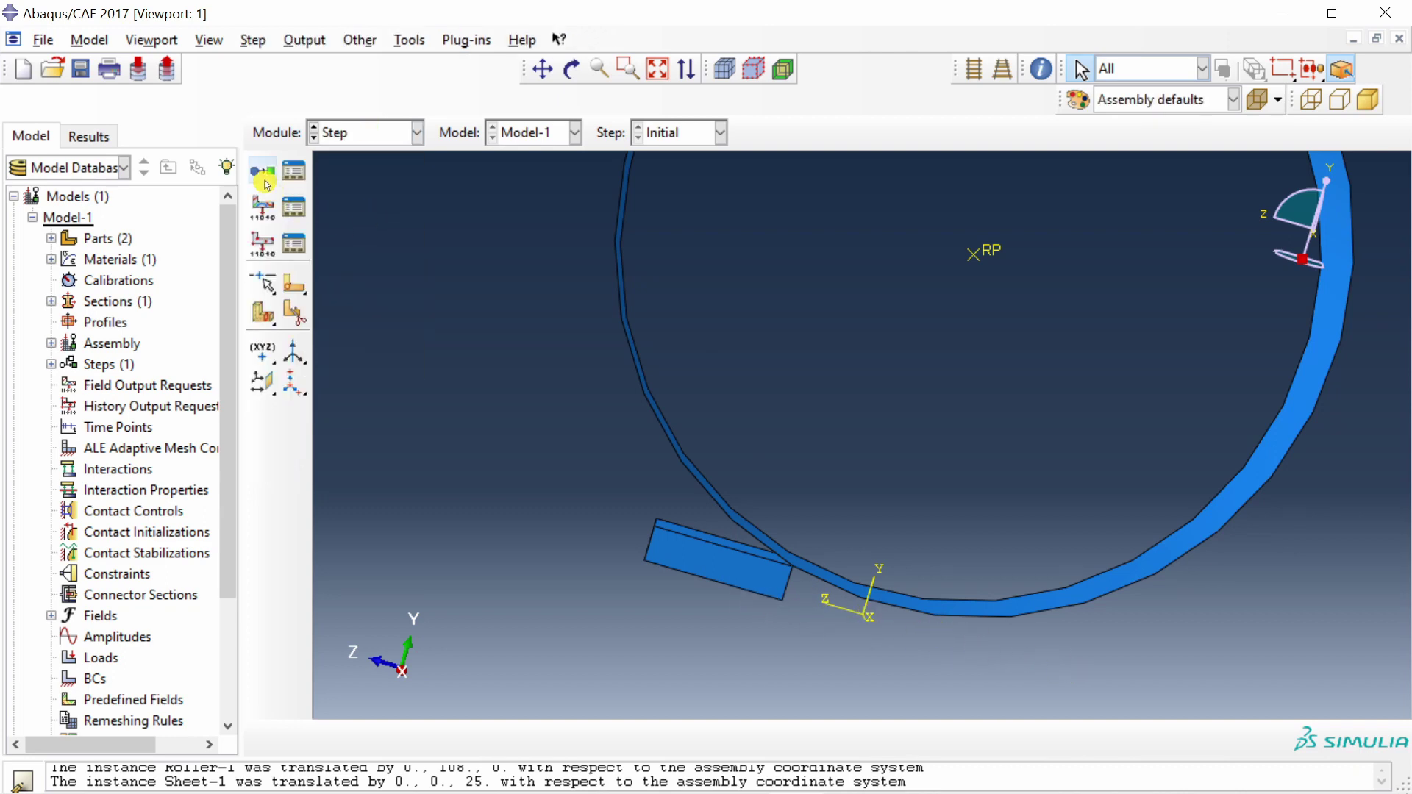
click(264, 175)
scroll(578, 507, up, 1)
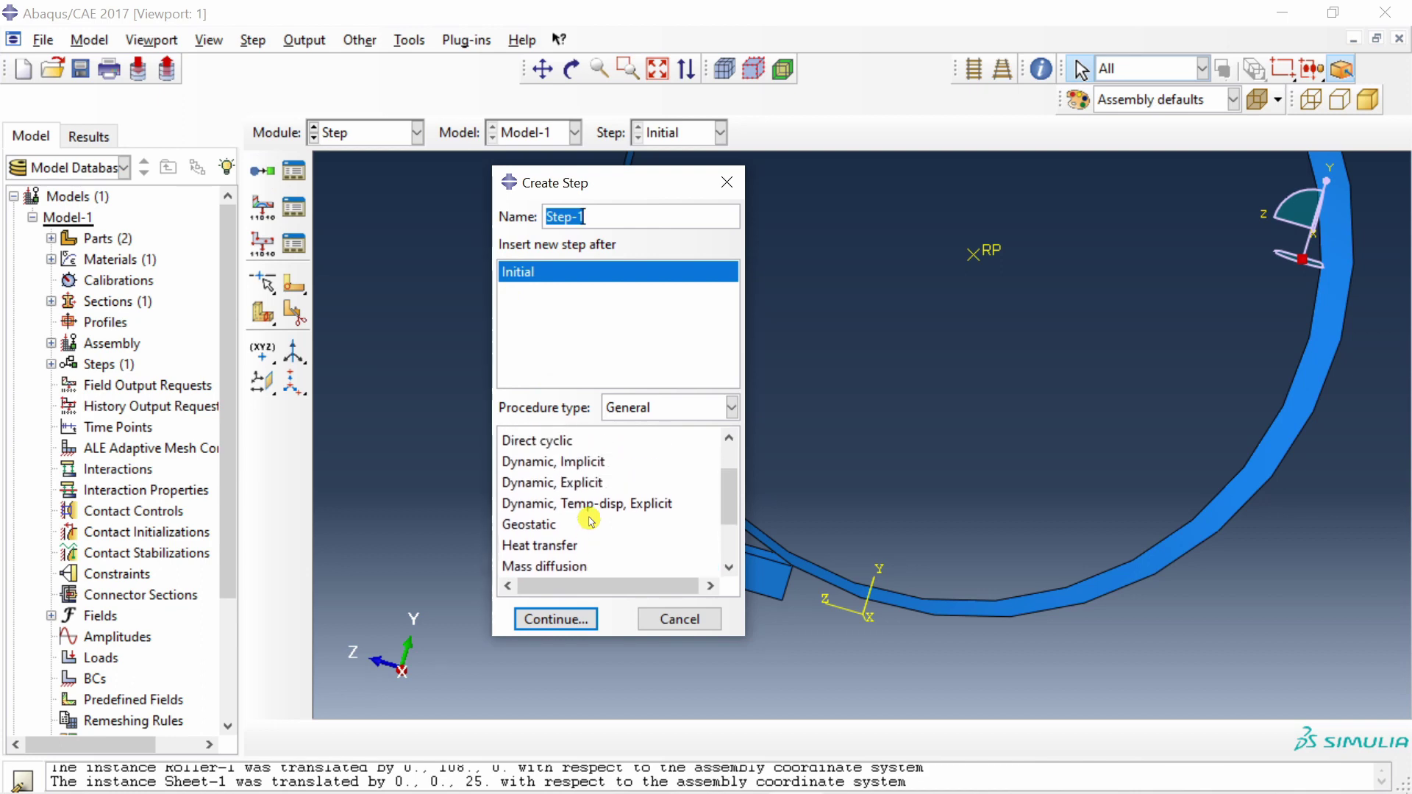
click(576, 483)
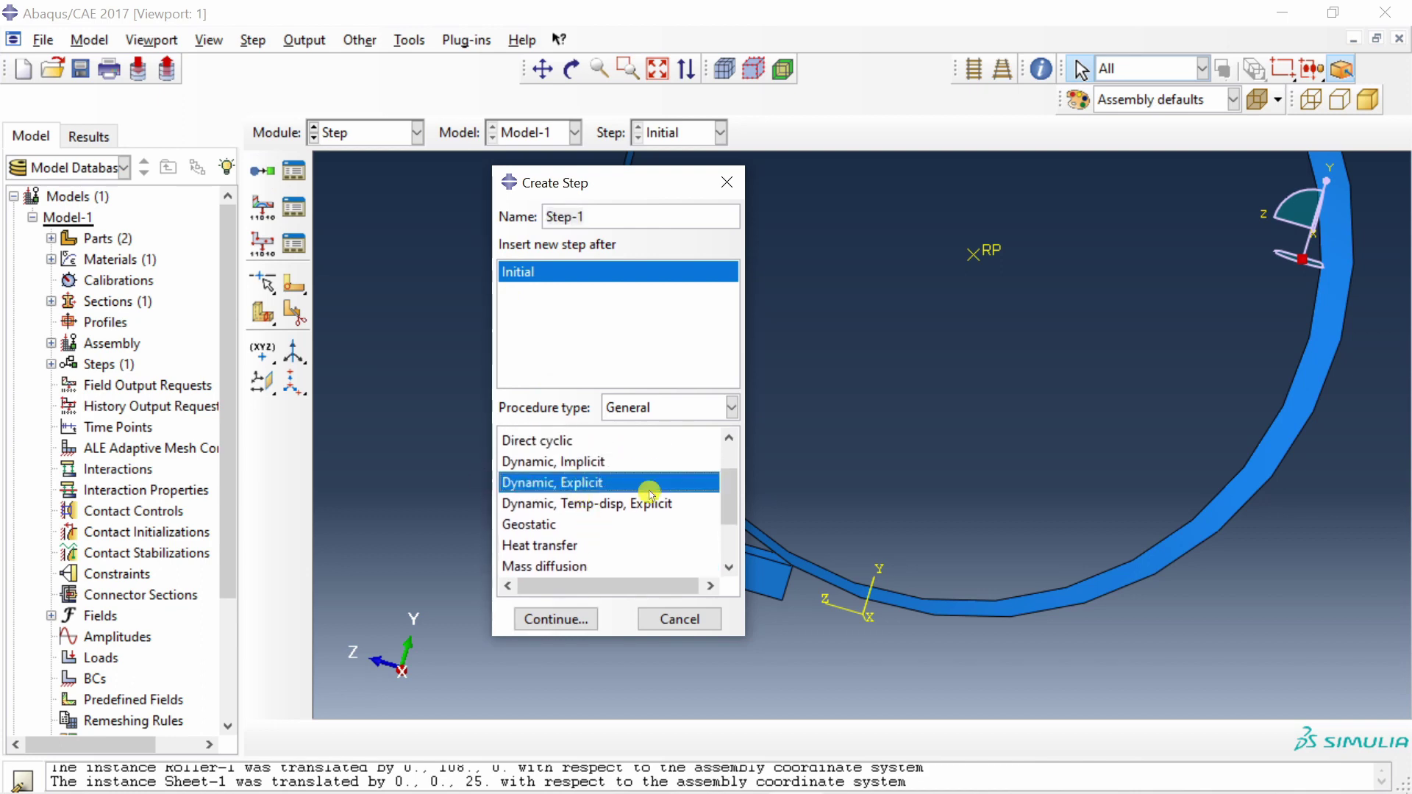
click(564, 619)
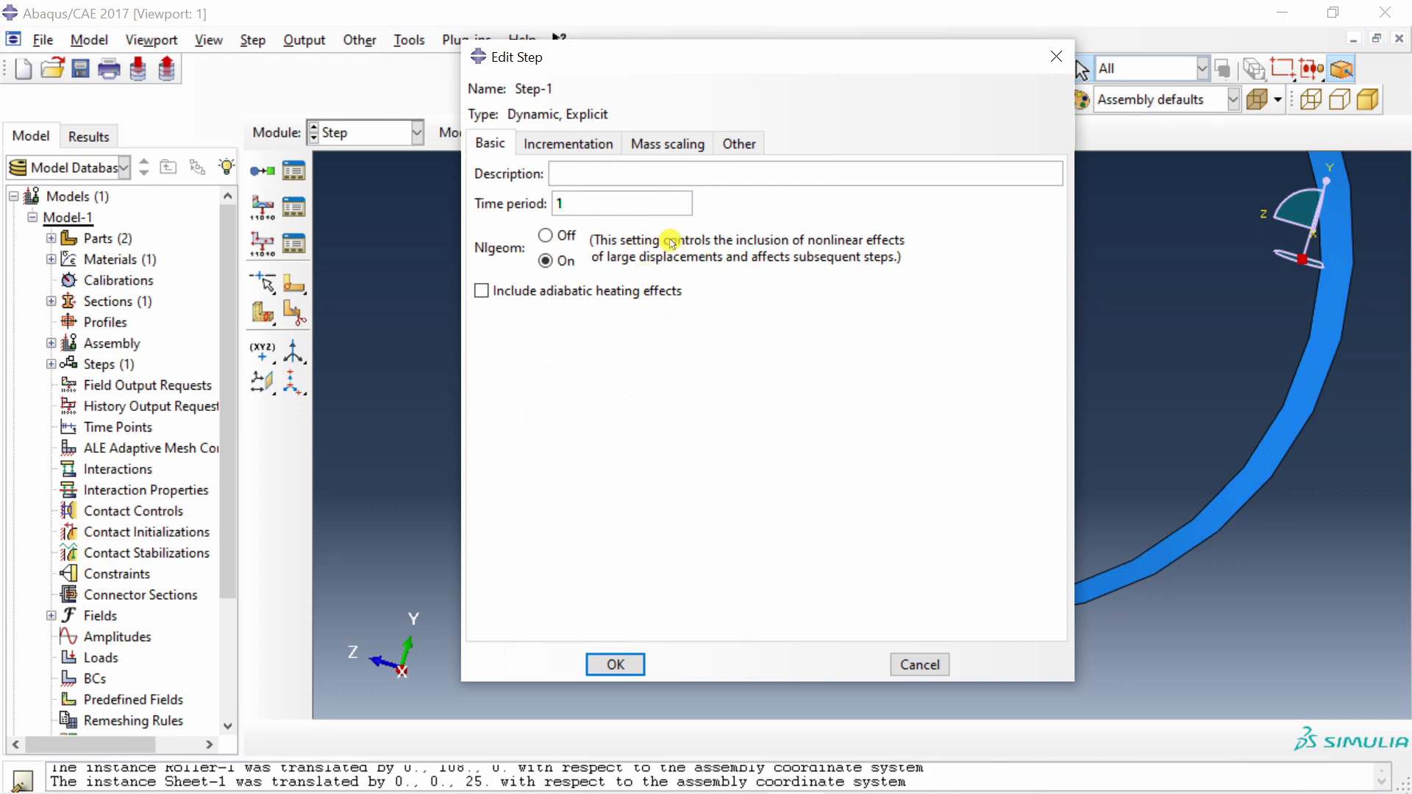
click(670, 149)
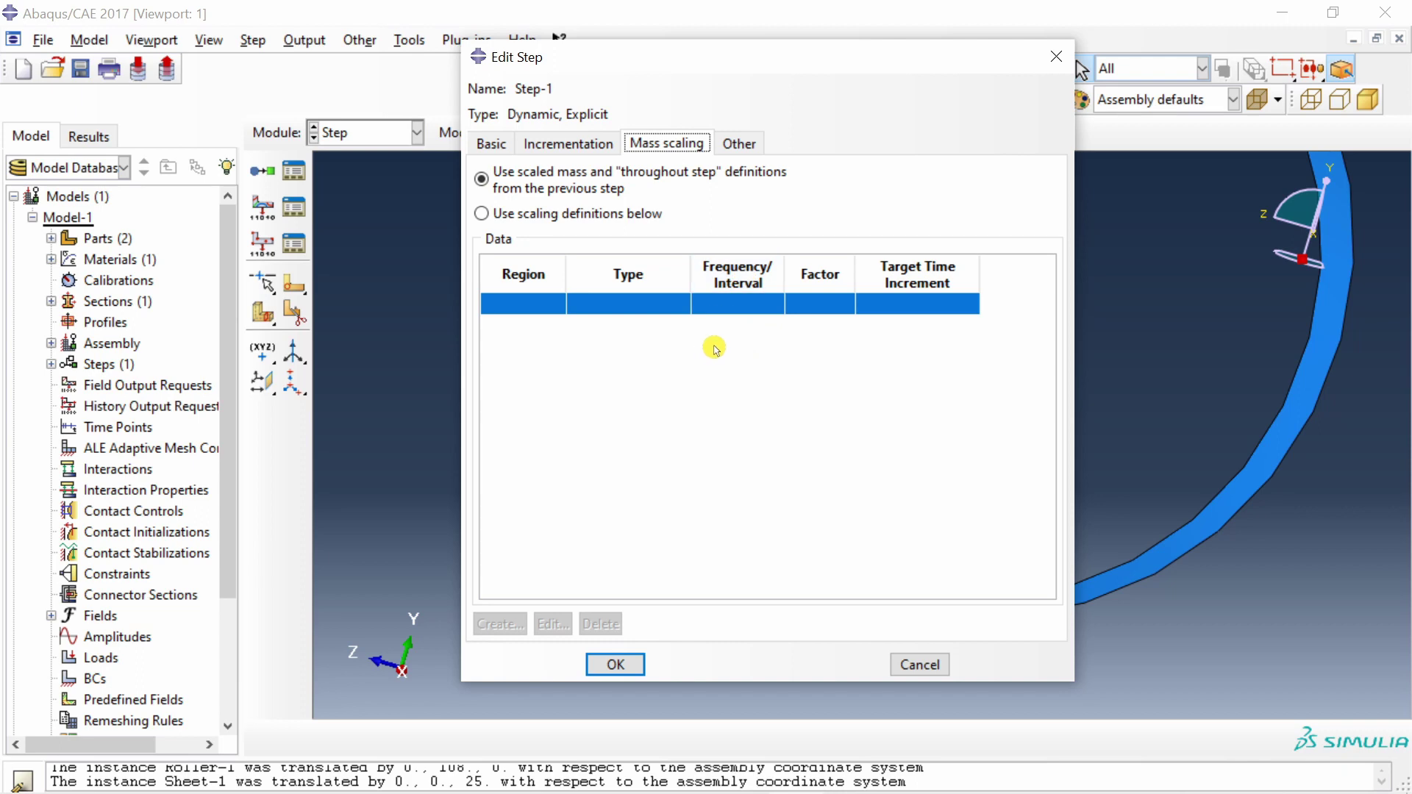
click(493, 143)
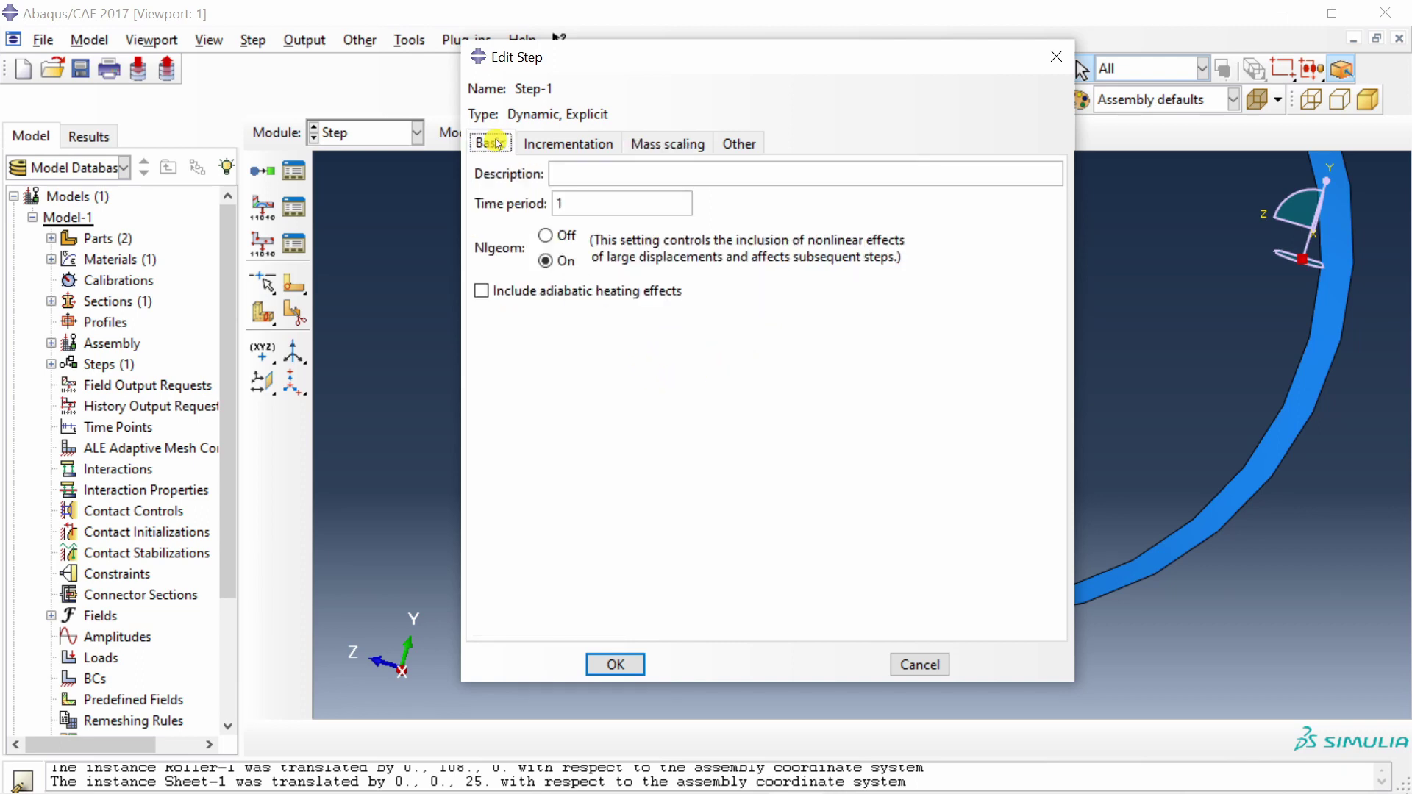
click(626, 665)
- In the Interaction module, start a surface-to-surface contact (Explicit) in Step-1 with the sheet's top face as the first surface
click(368, 134)
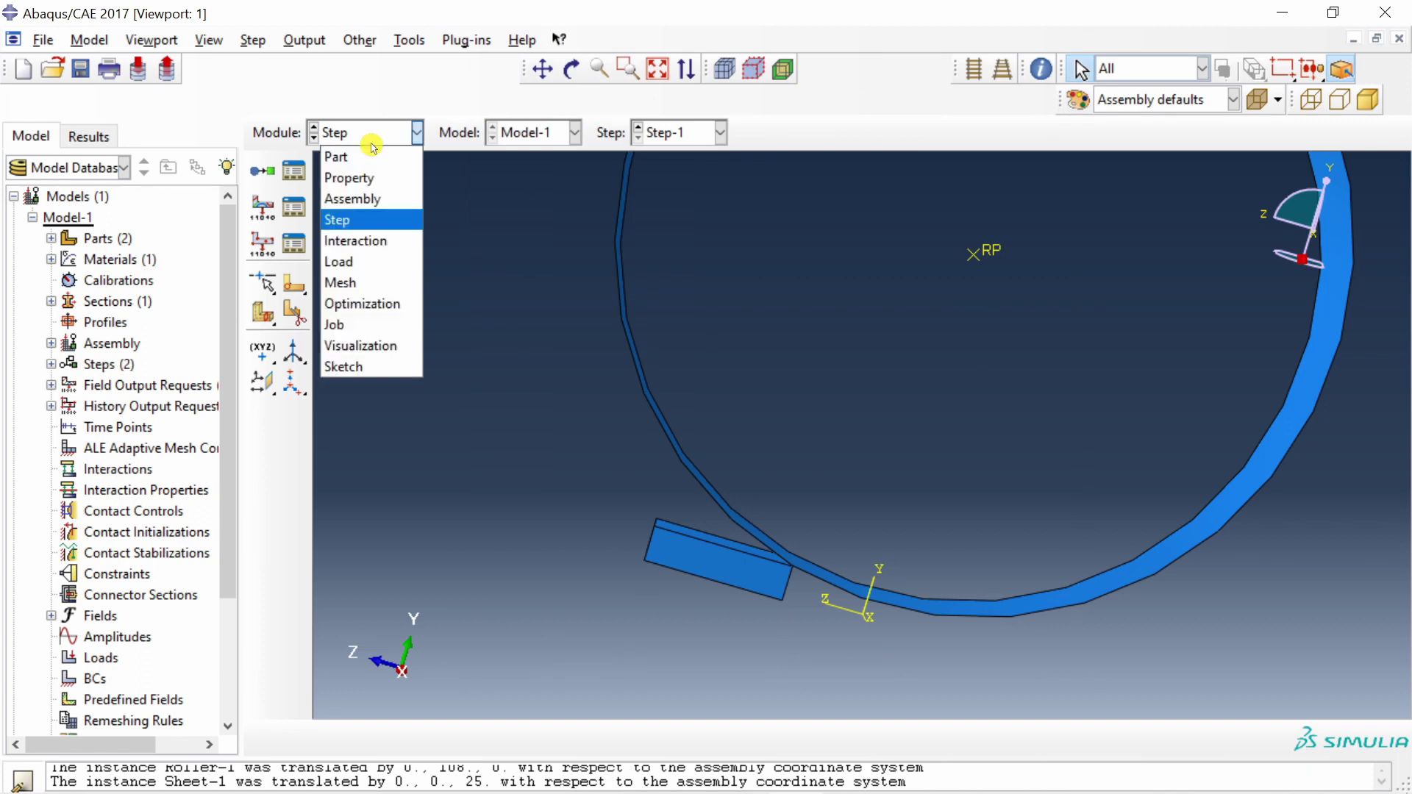
click(360, 241)
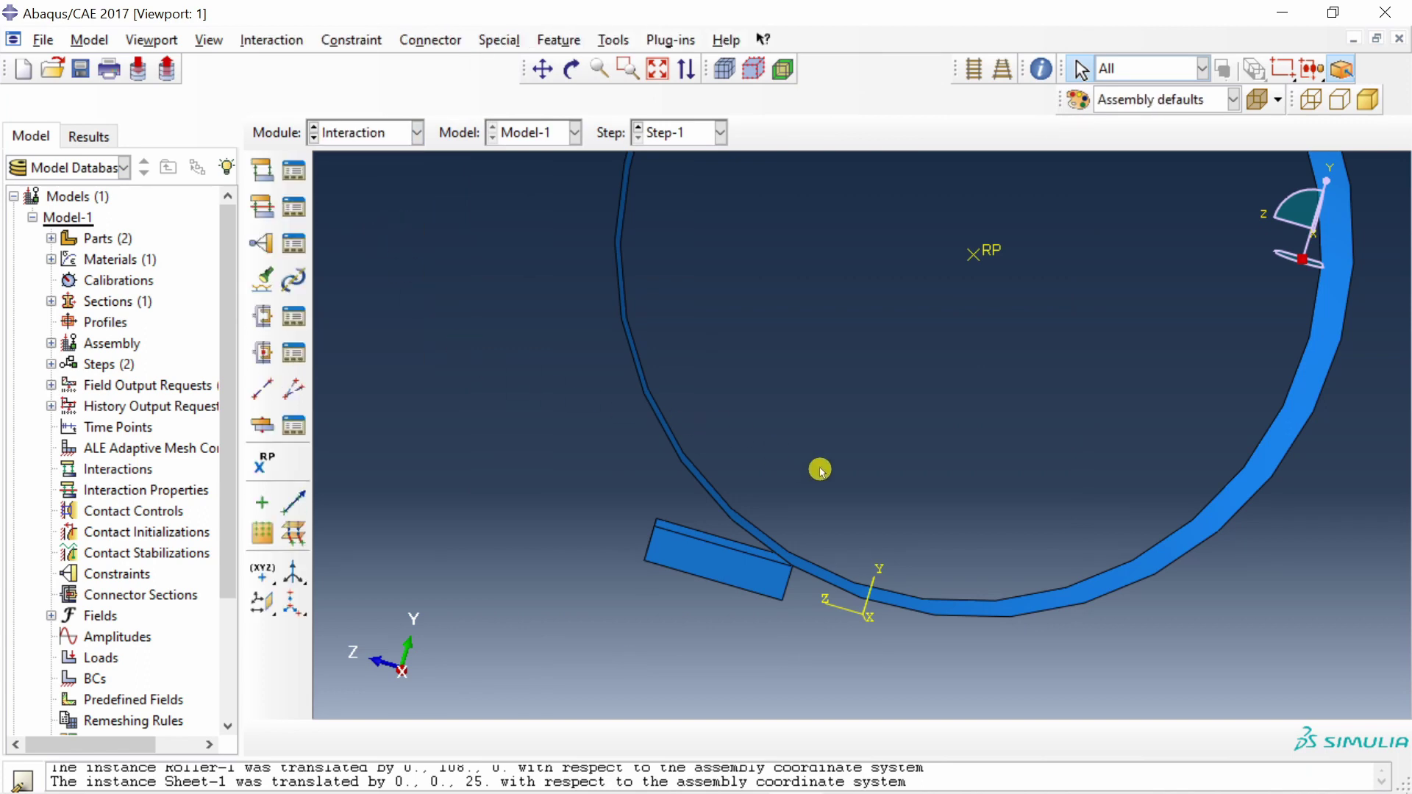
scroll(800, 447, down, 1)
ctrl+alt+drag(734, 479, 759, 567)
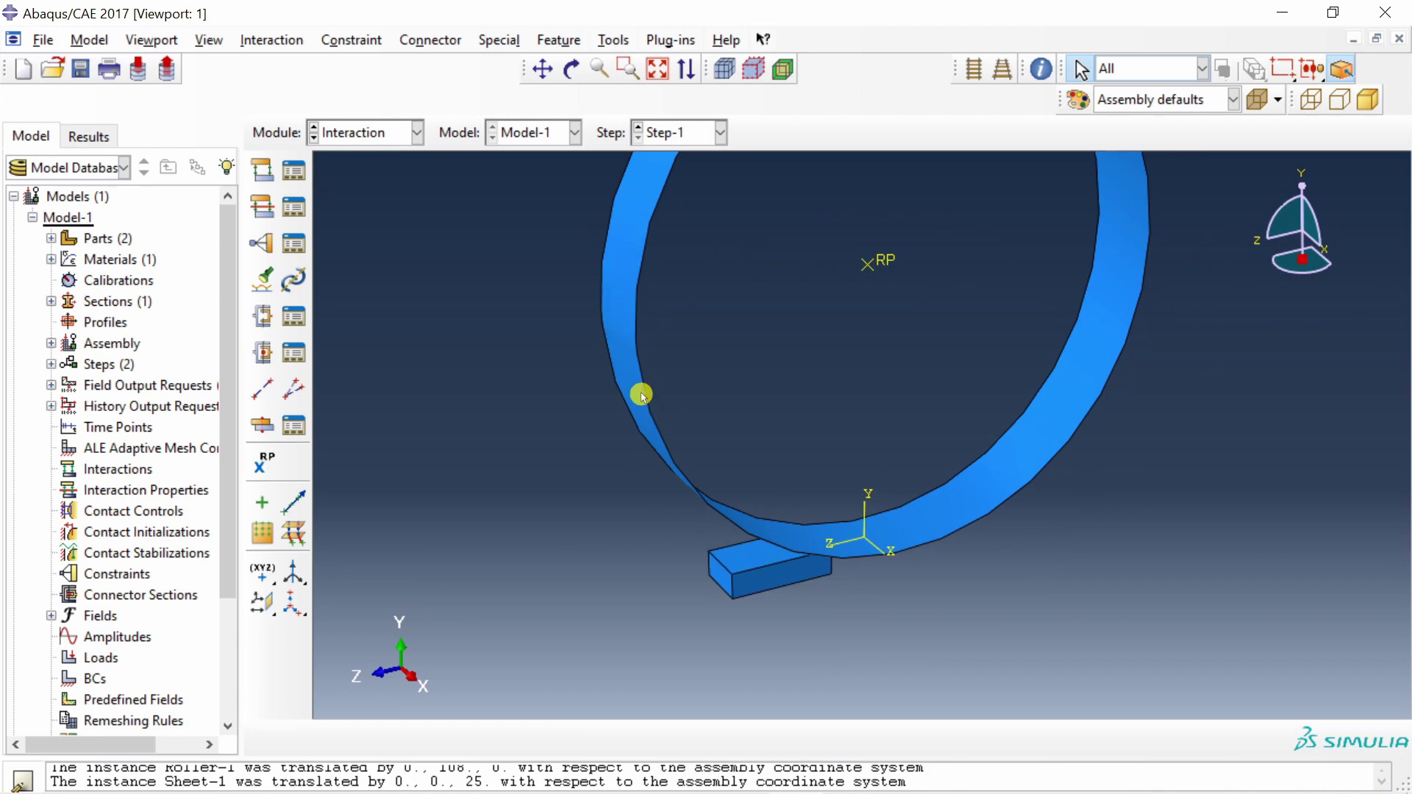
click(261, 171)
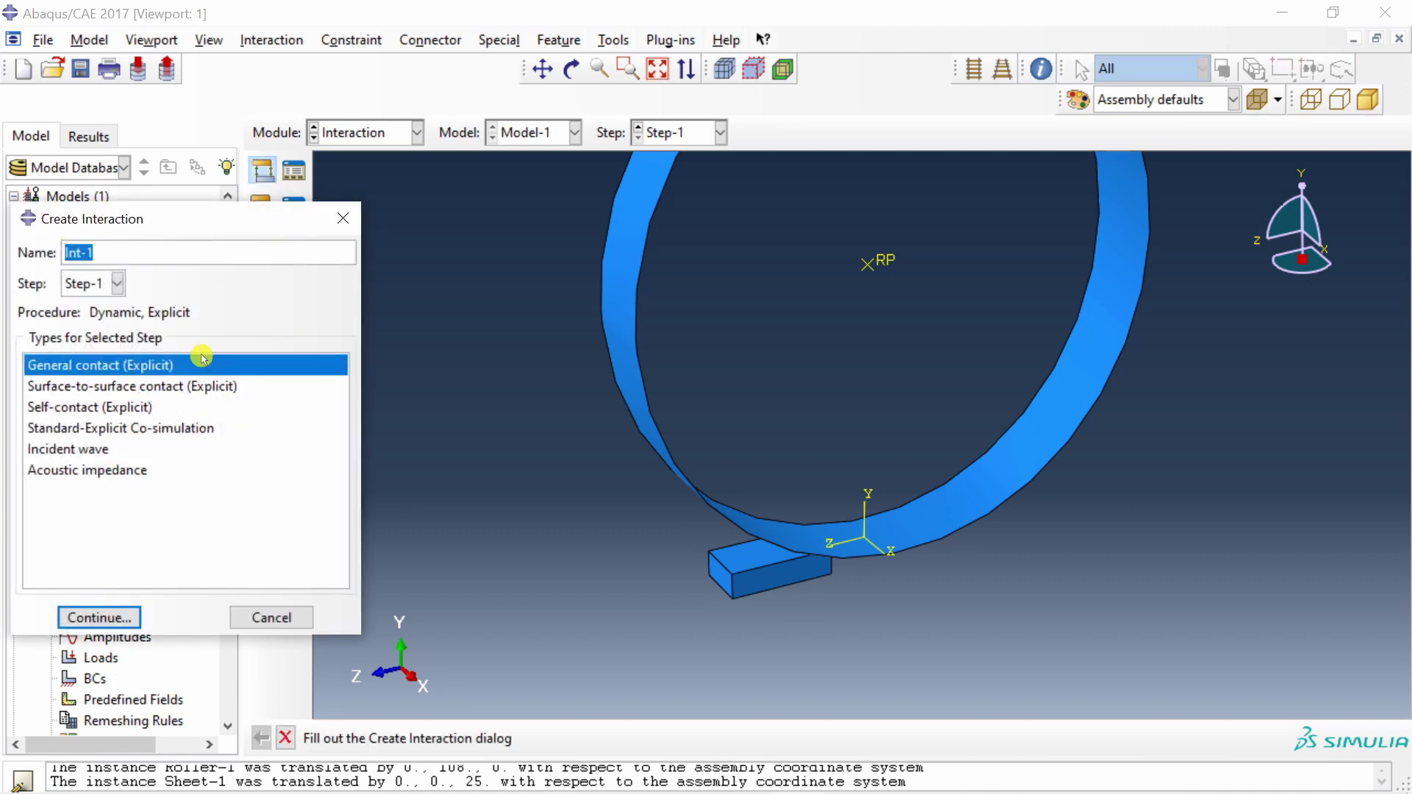
click(70, 386)
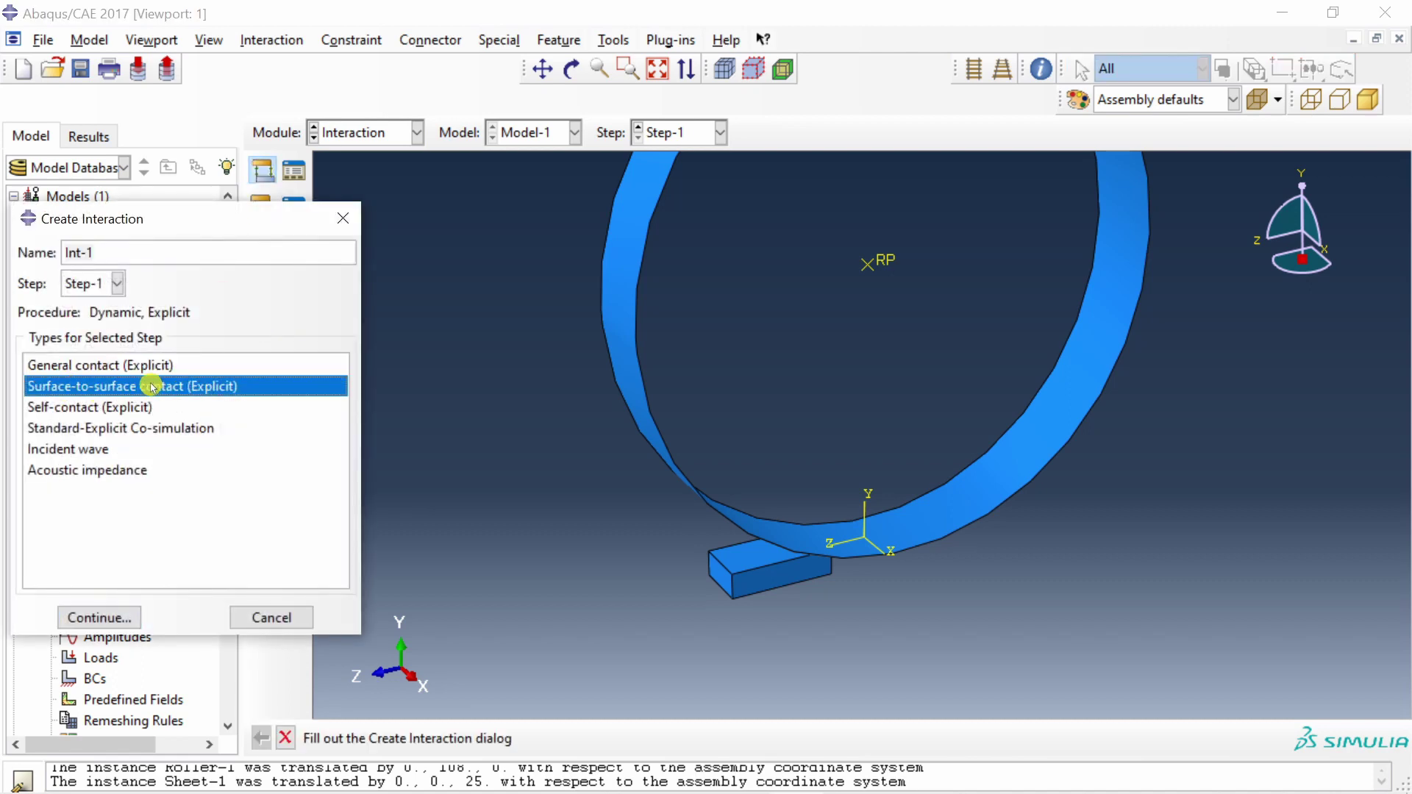
click(119, 618)
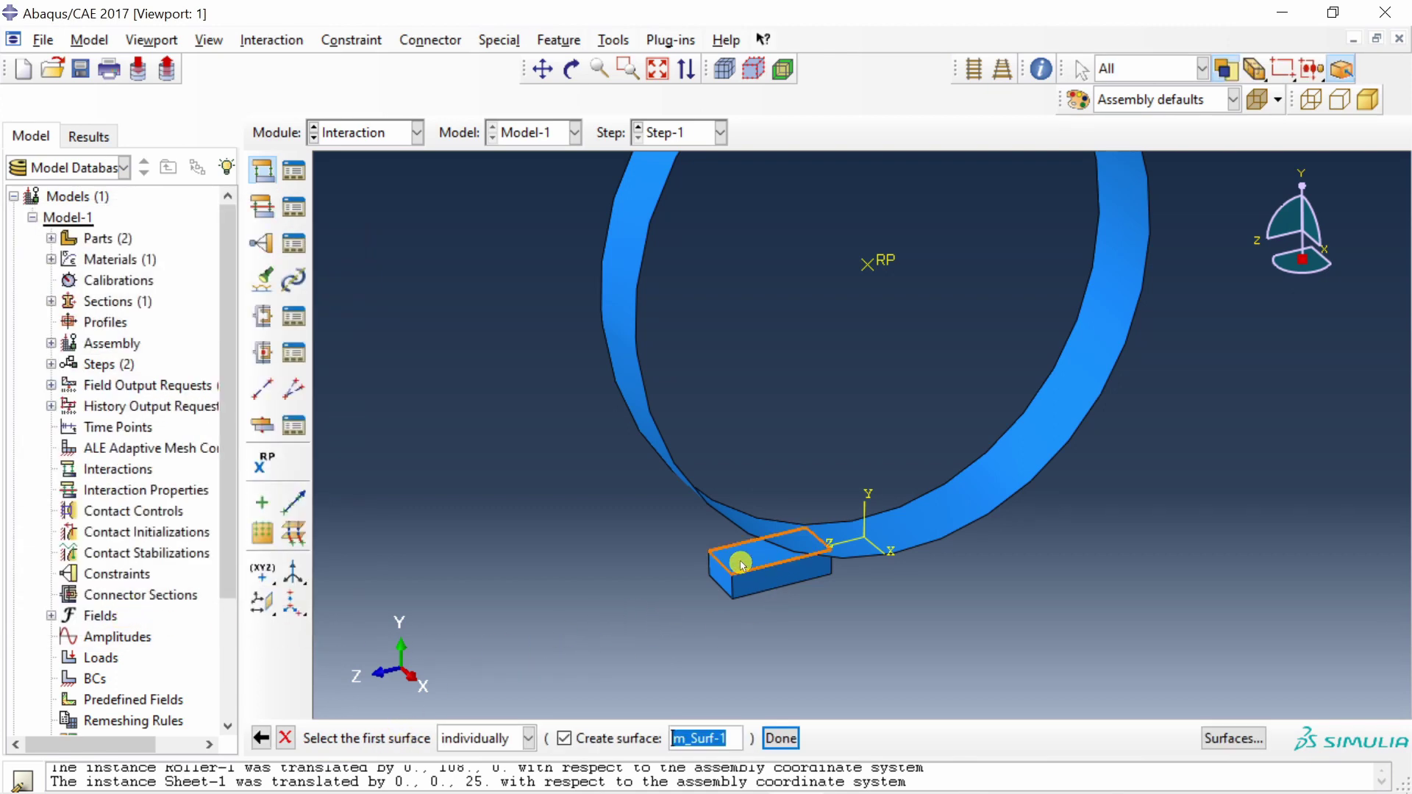
click(742, 565)
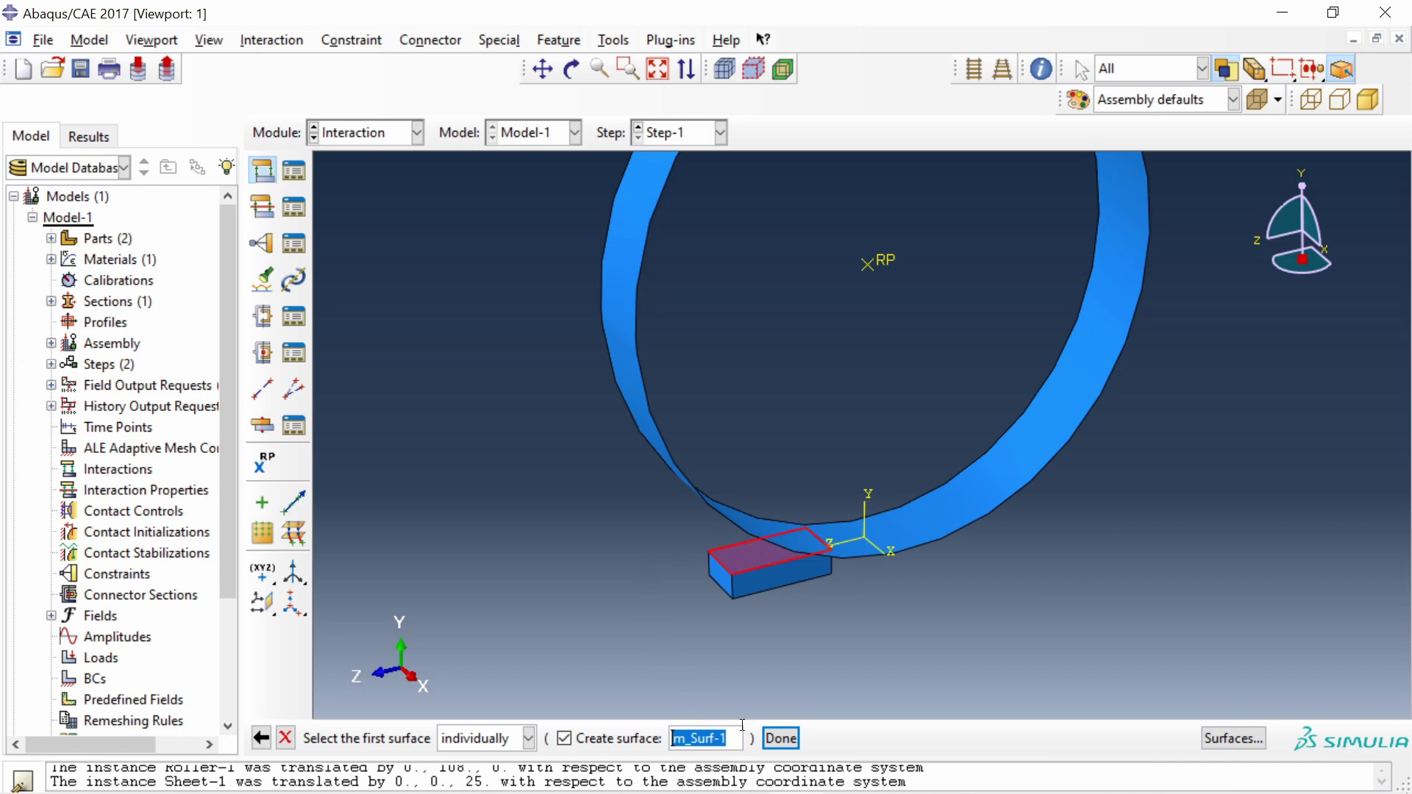
click(783, 739)
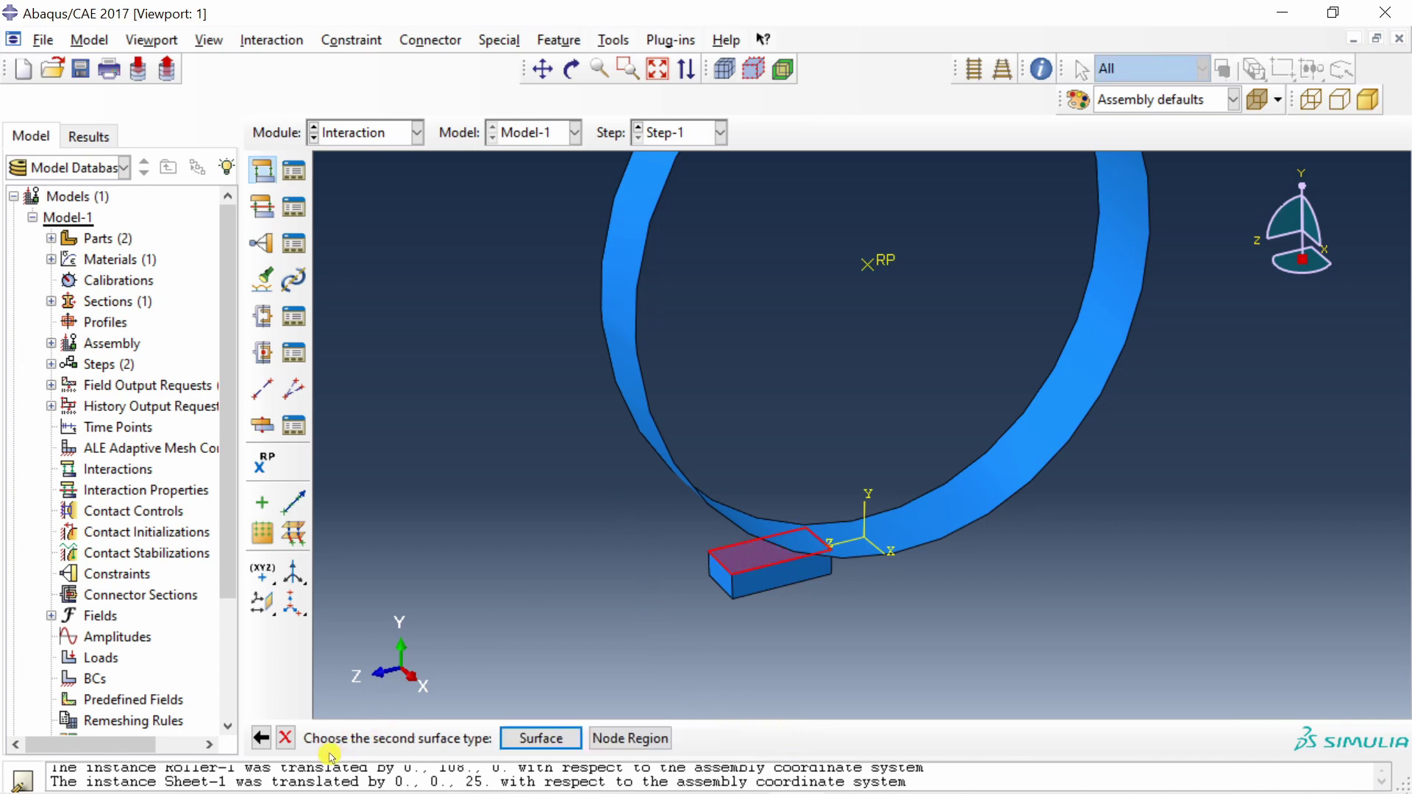
- Set the roller's cylindrical face as the second contact surface, choosing its outer (brown) side
click(540, 739)
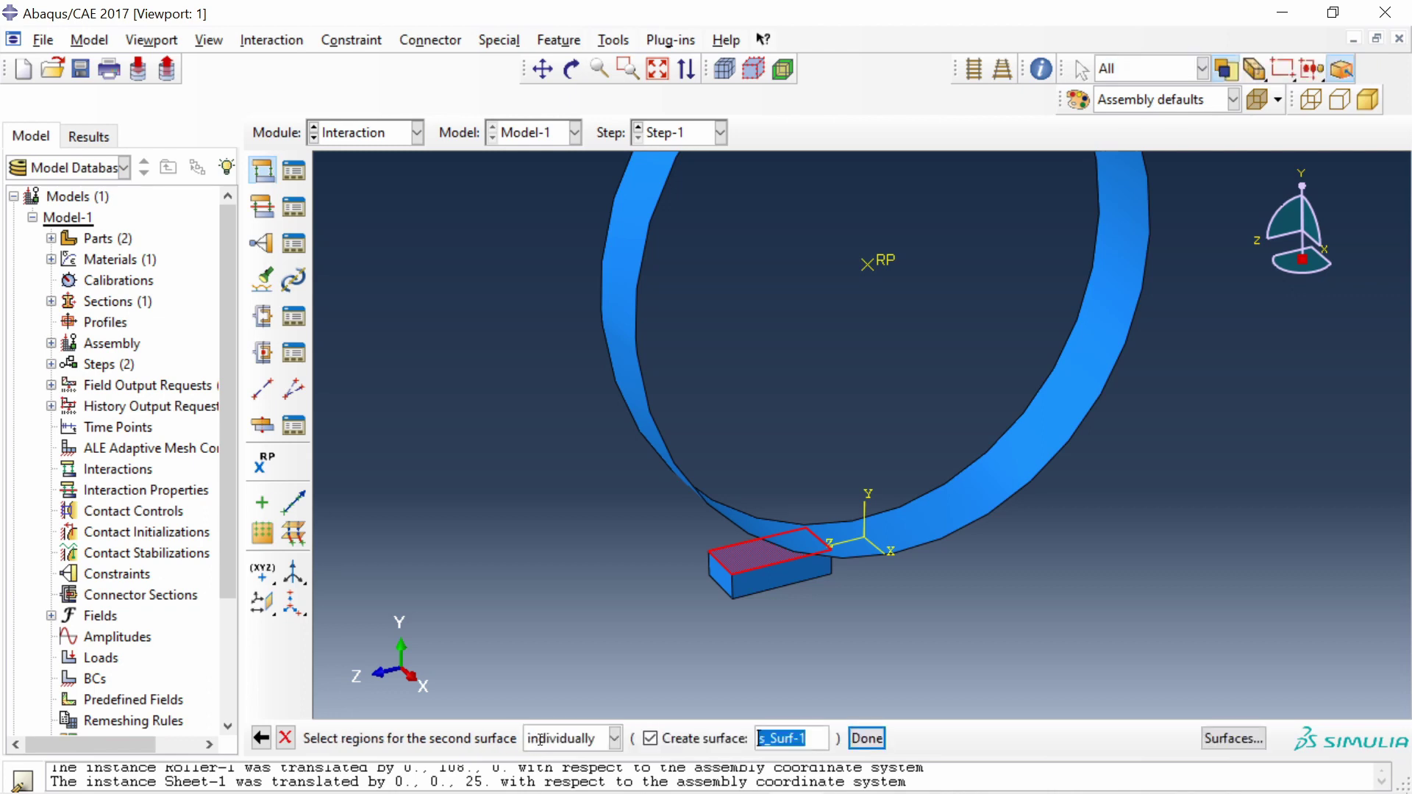
click(617, 328)
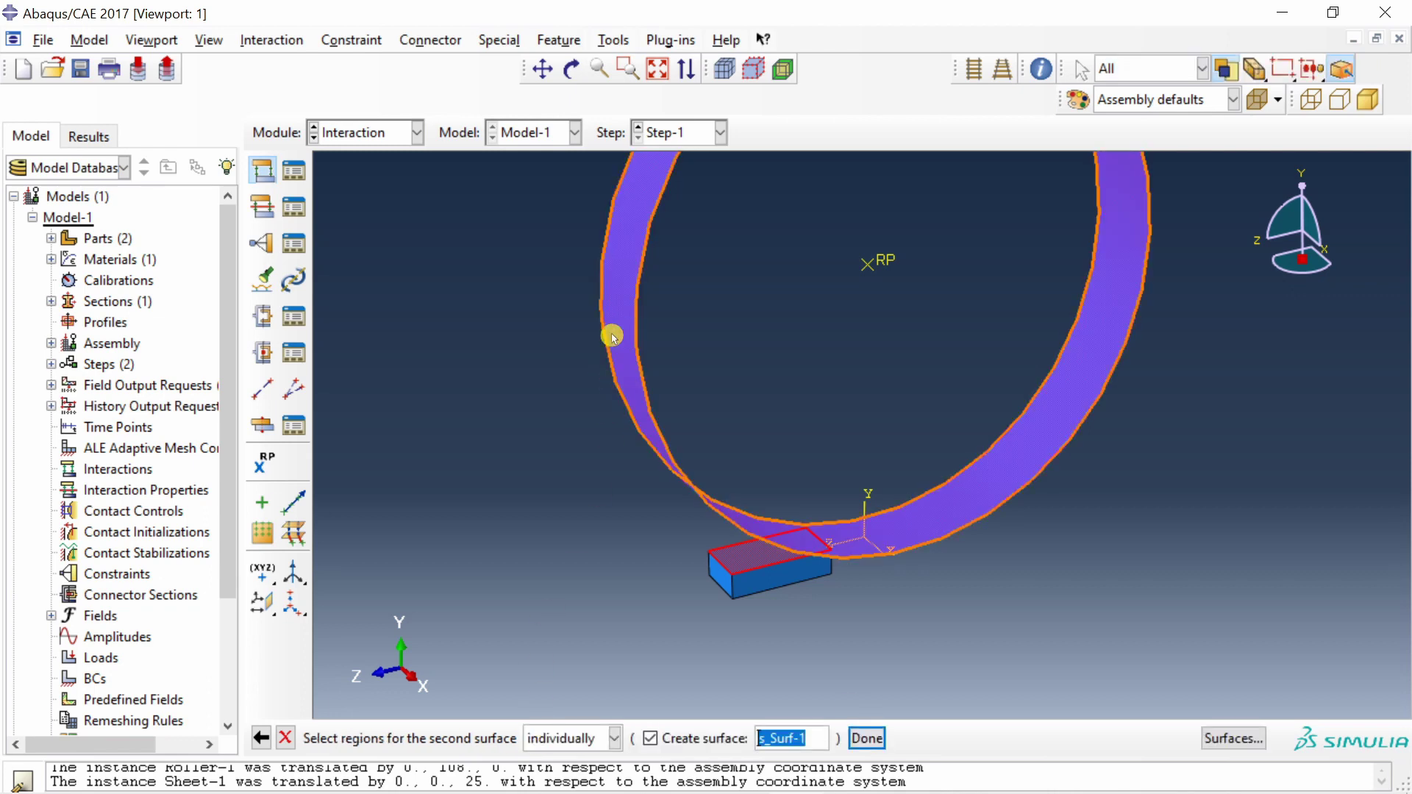
click(865, 738)
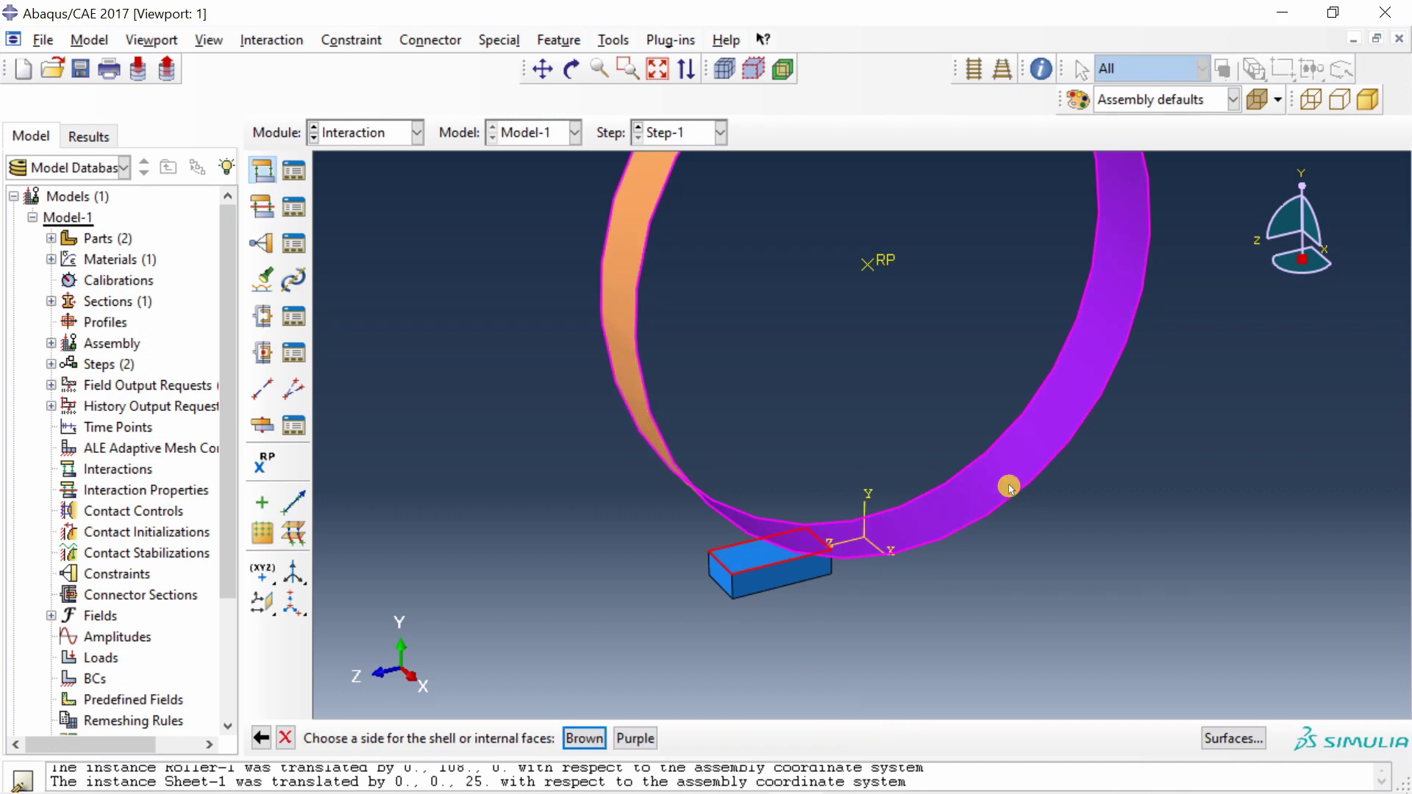
scroll(717, 664, down, 3)
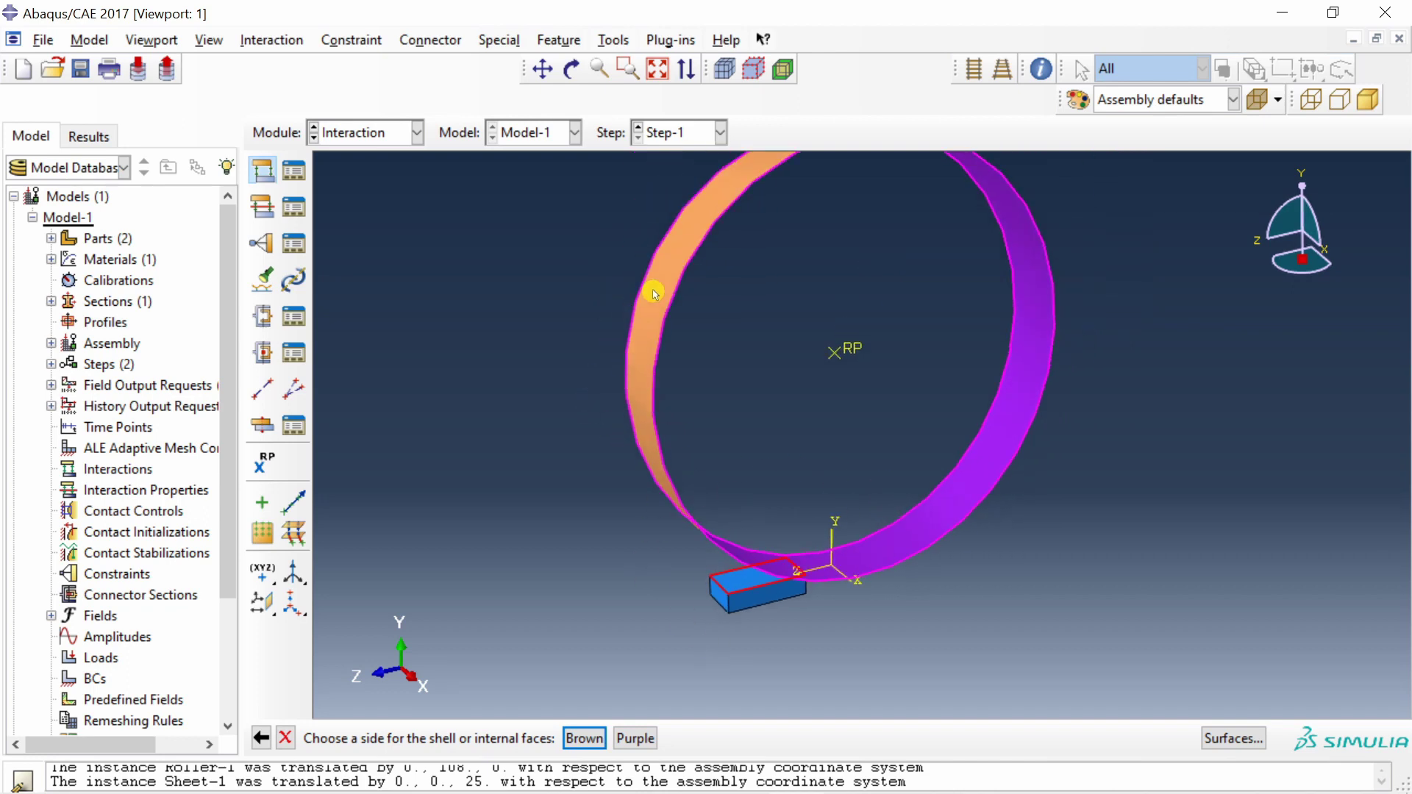
click(585, 739)
drag(353, 287, 463, 37)
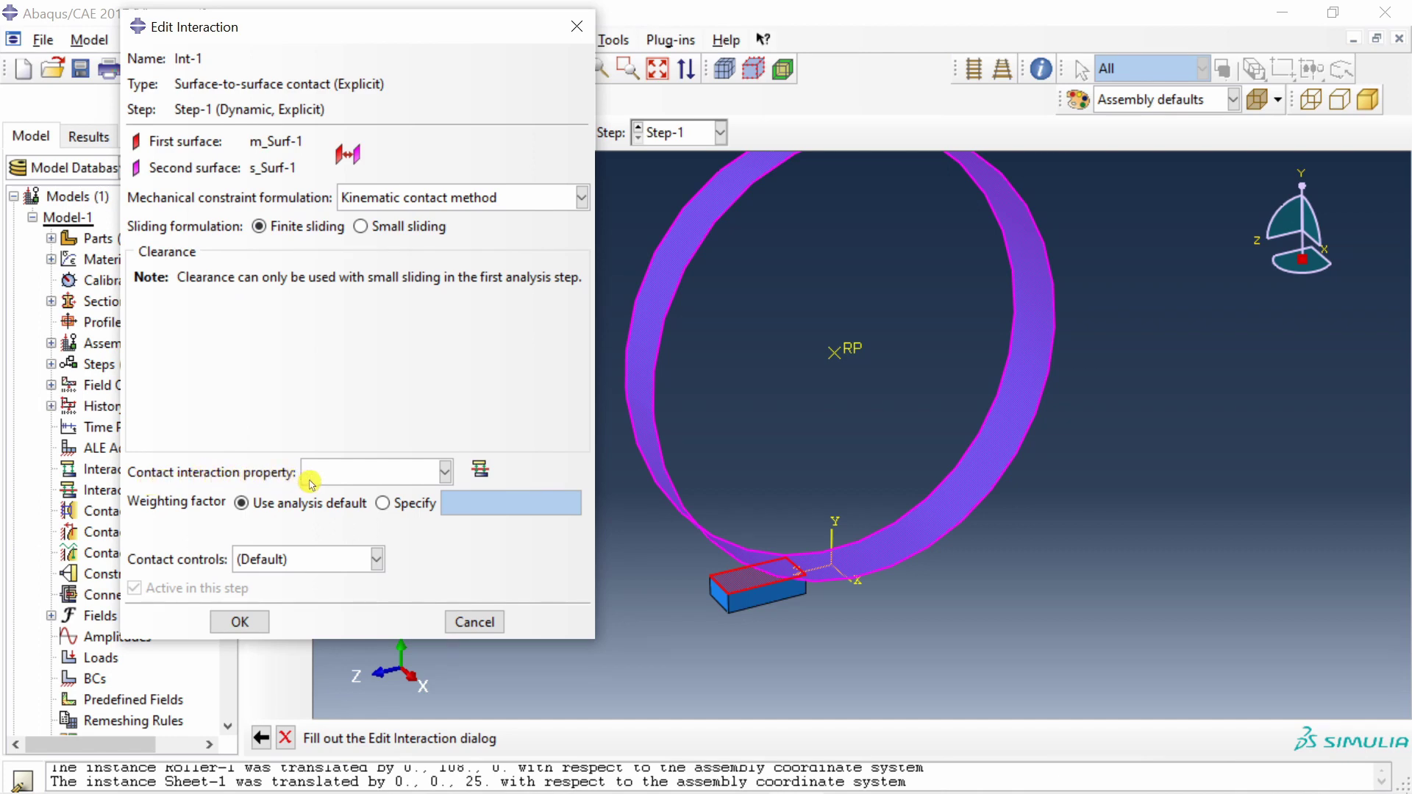
- Create a contact property with penalty tangential behavior and a friction coefficient of 0.3, and accept the roller-sheet interaction using it
click(481, 470)
click(71, 422)
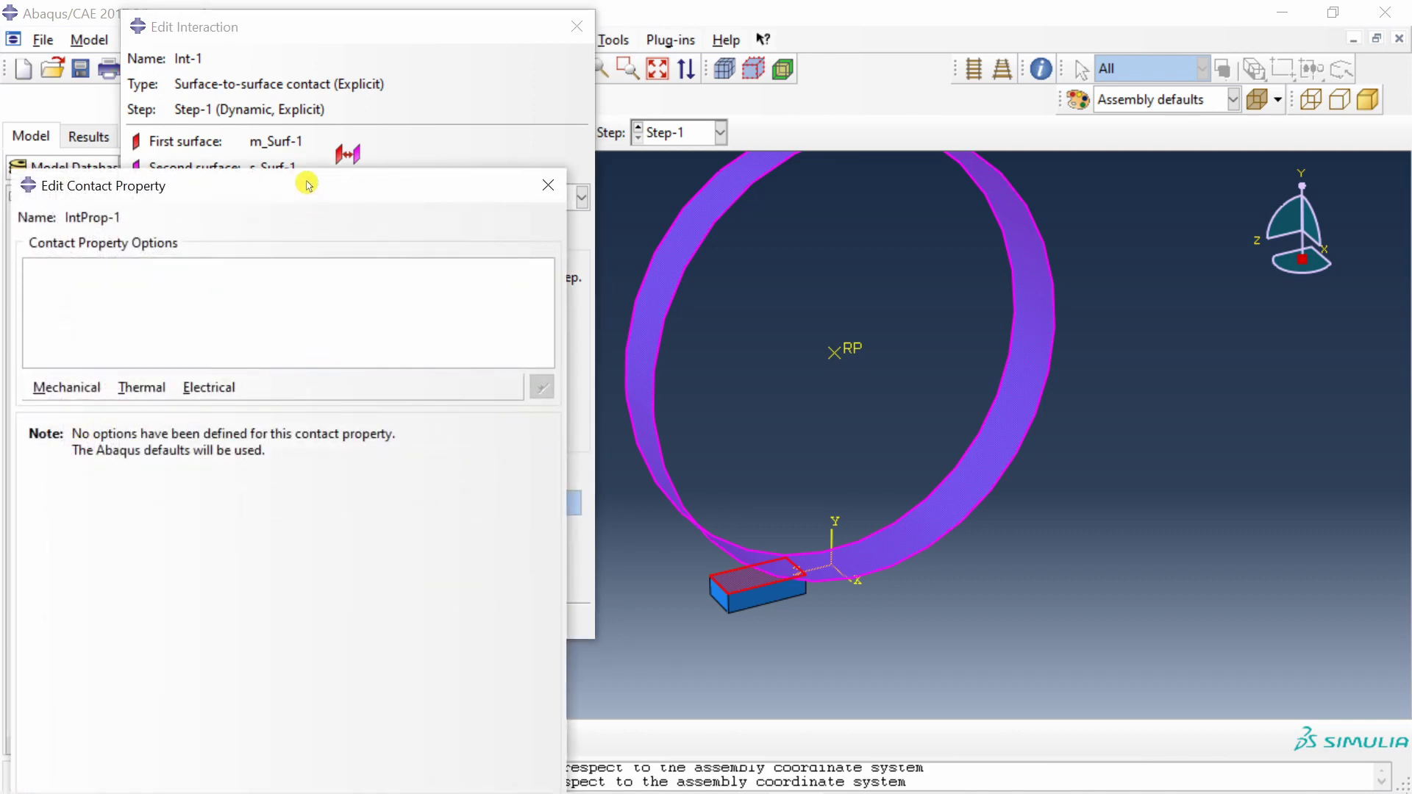
drag(306, 180, 520, 62)
click(282, 271)
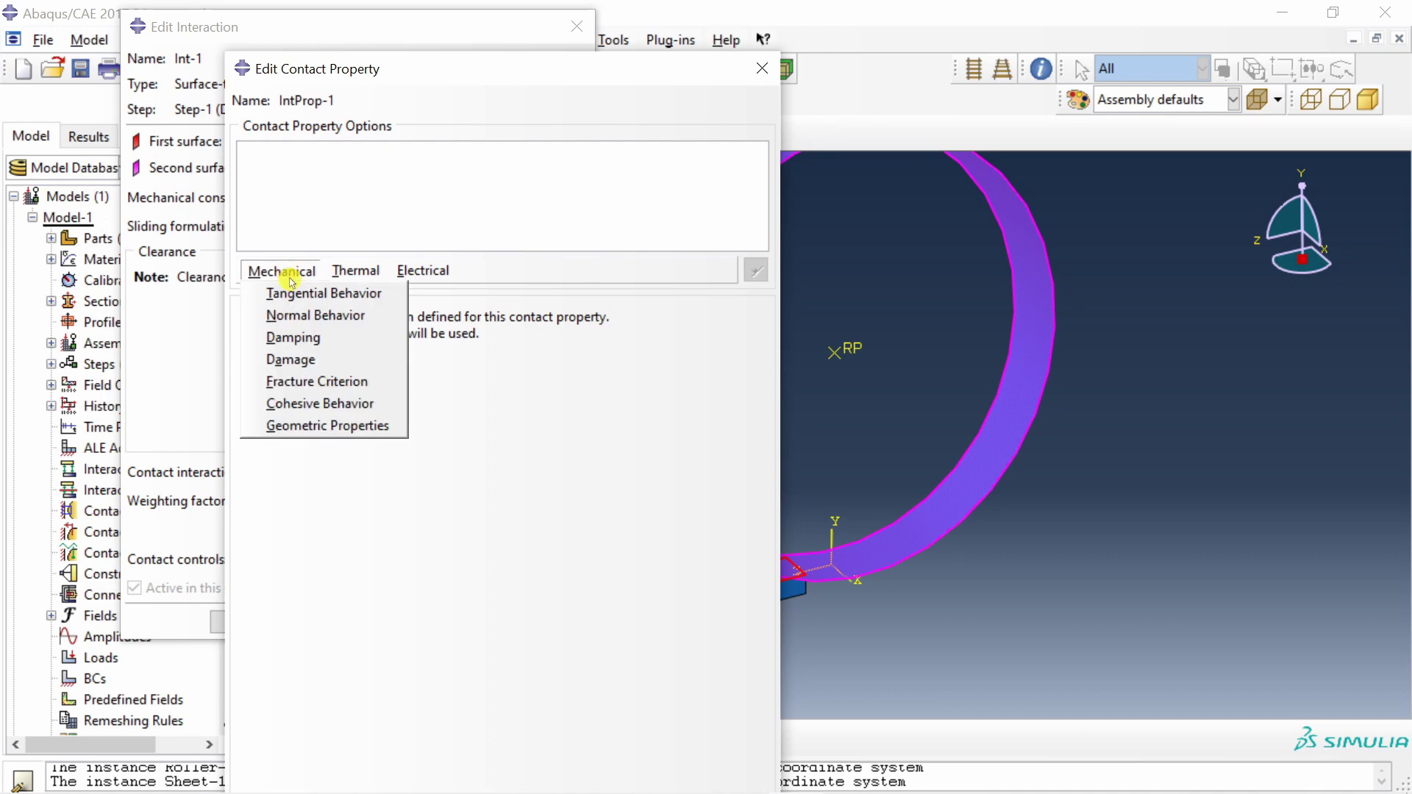
click(293, 294)
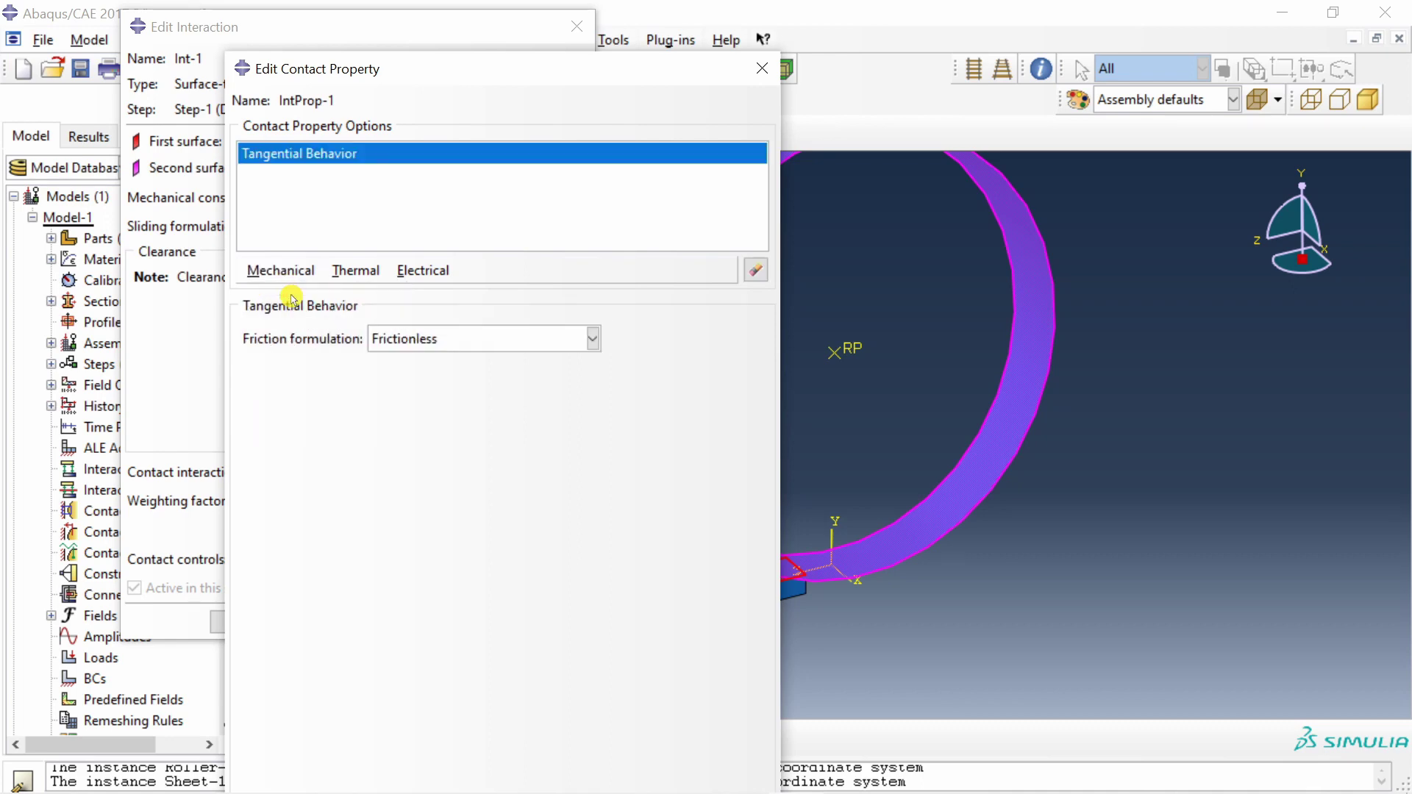
click(470, 343)
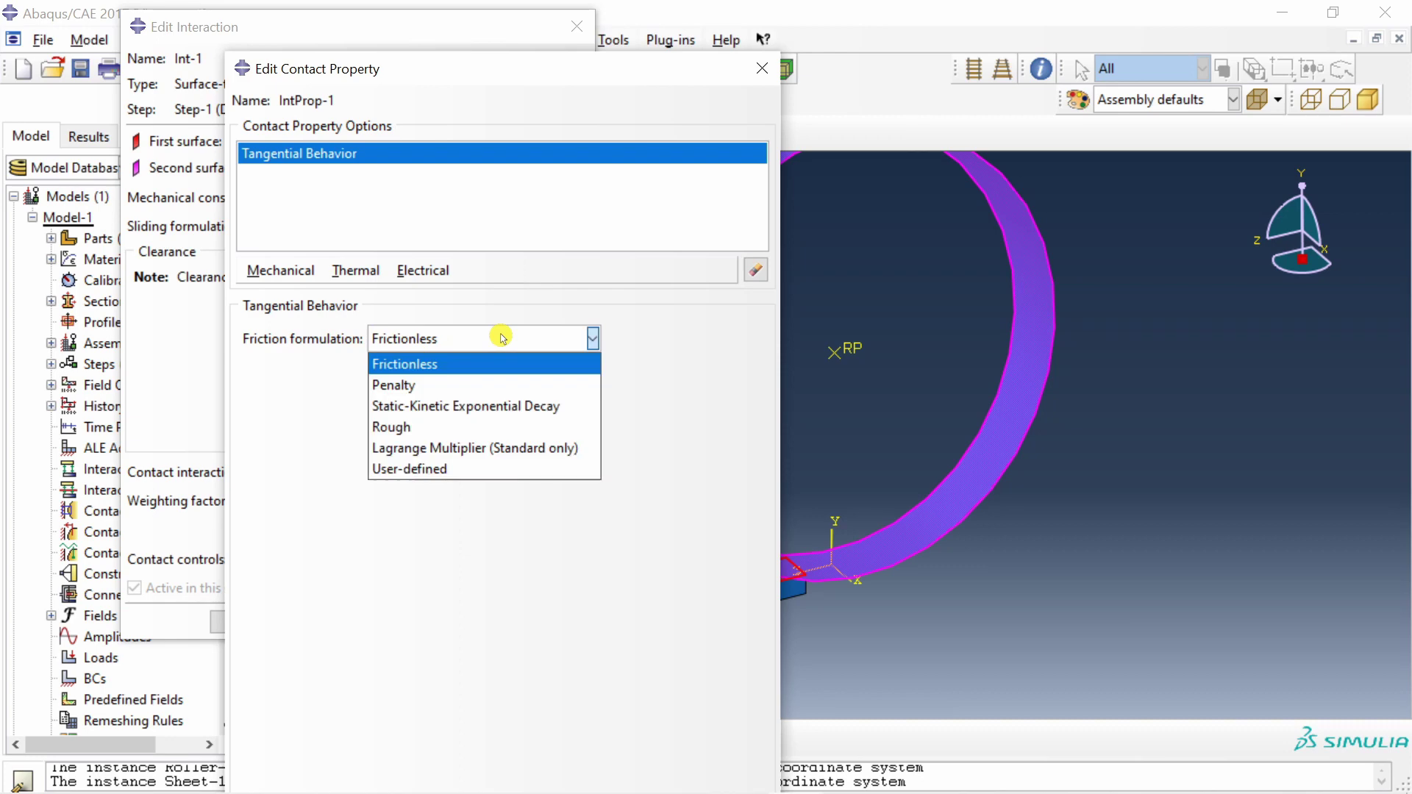
click(418, 386)
click(293, 571)
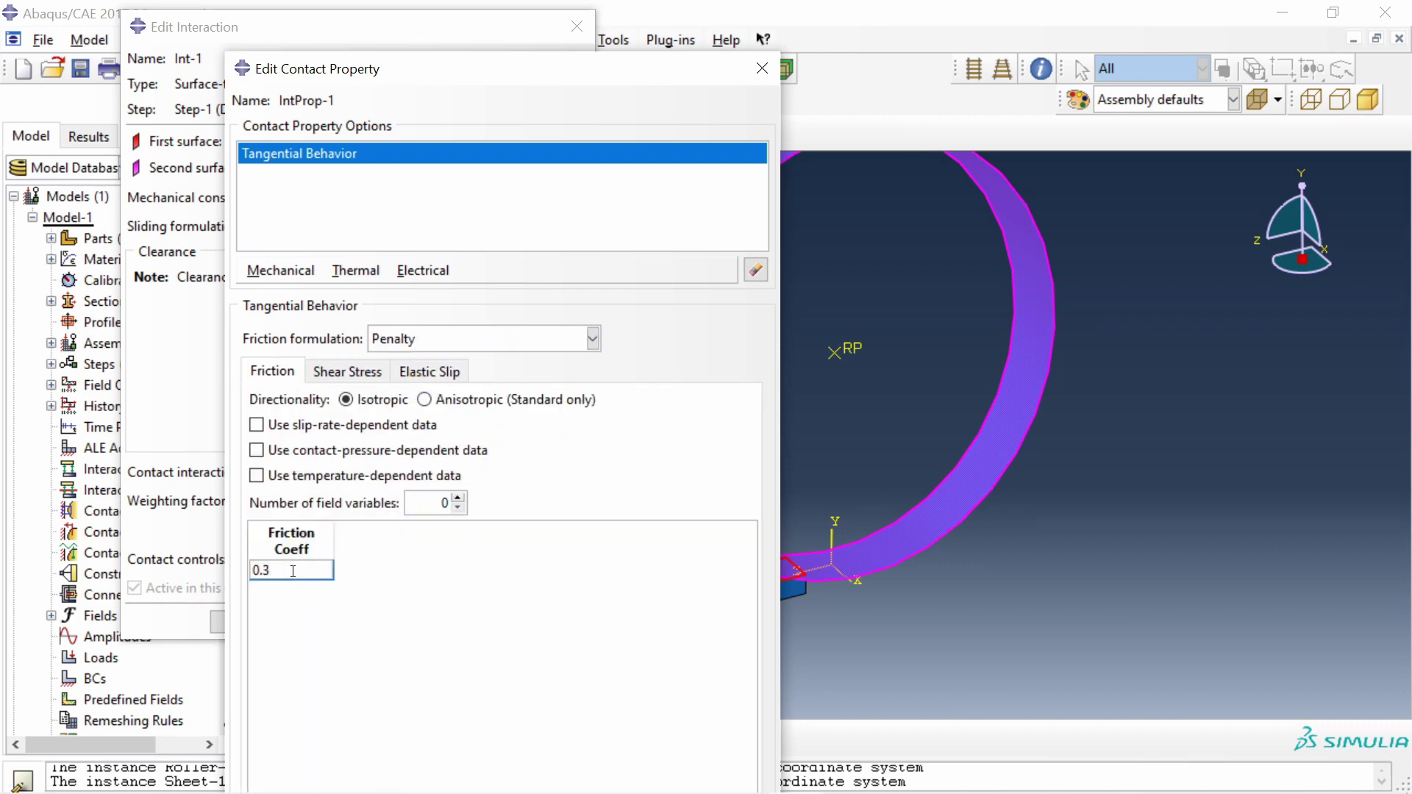
drag(510, 72, 562, 21)
click(417, 788)
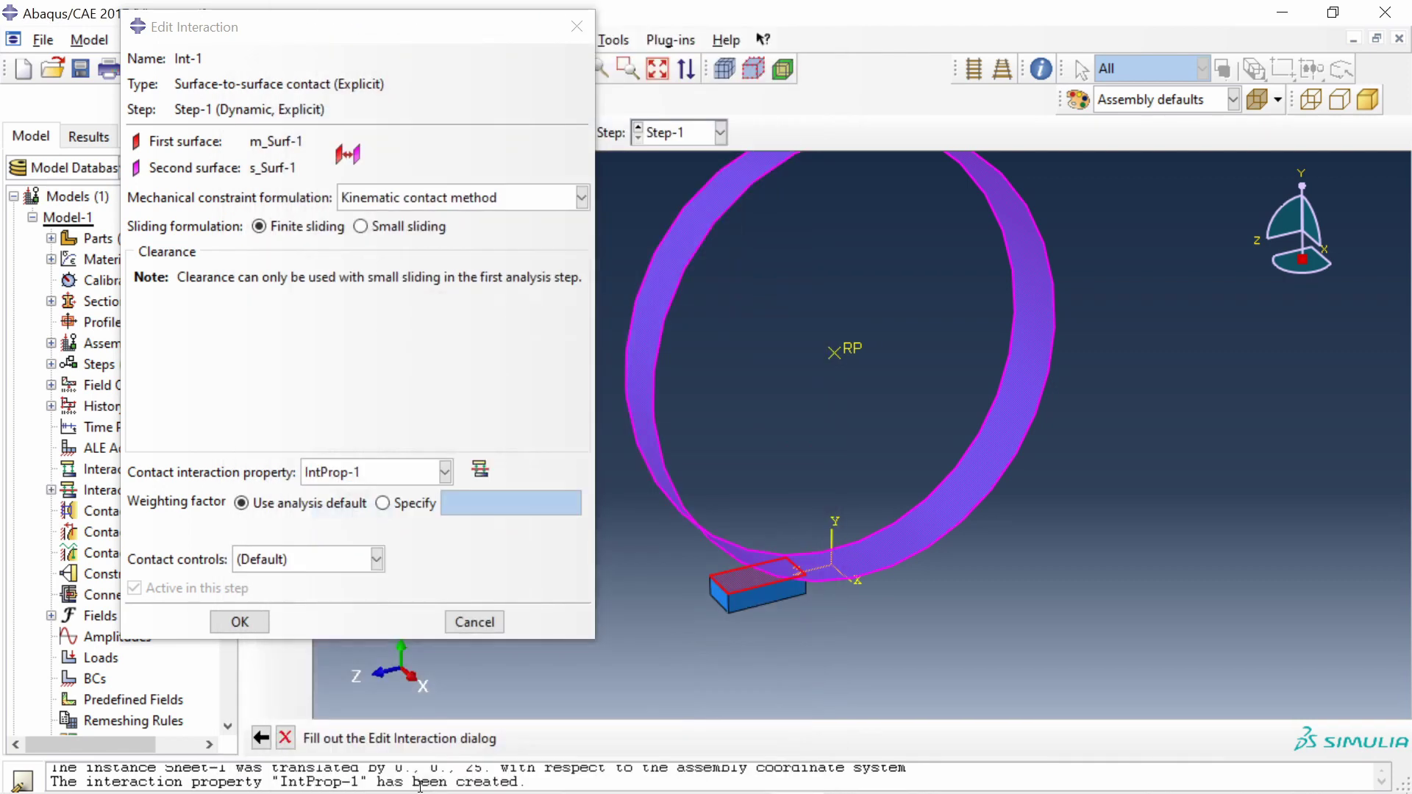
click(240, 623)
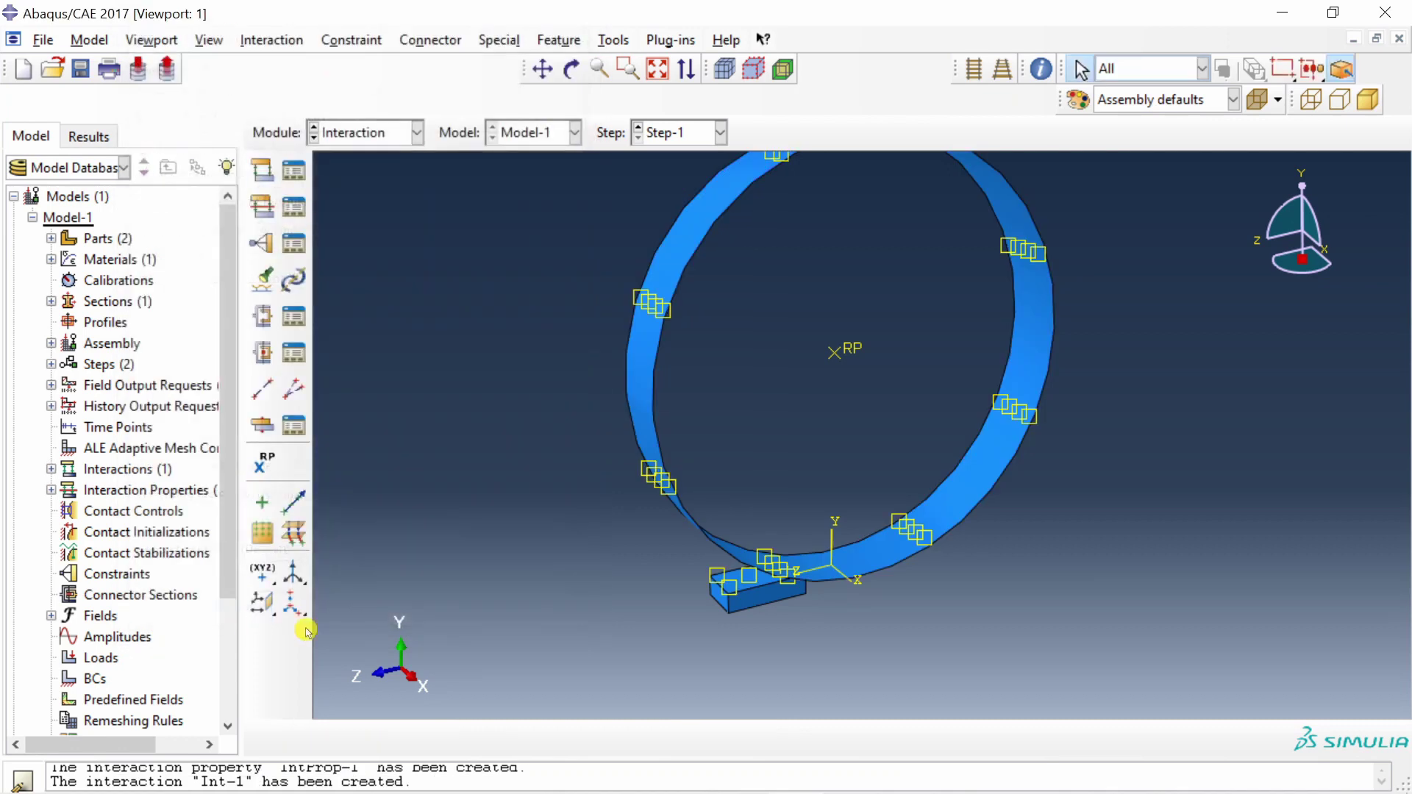
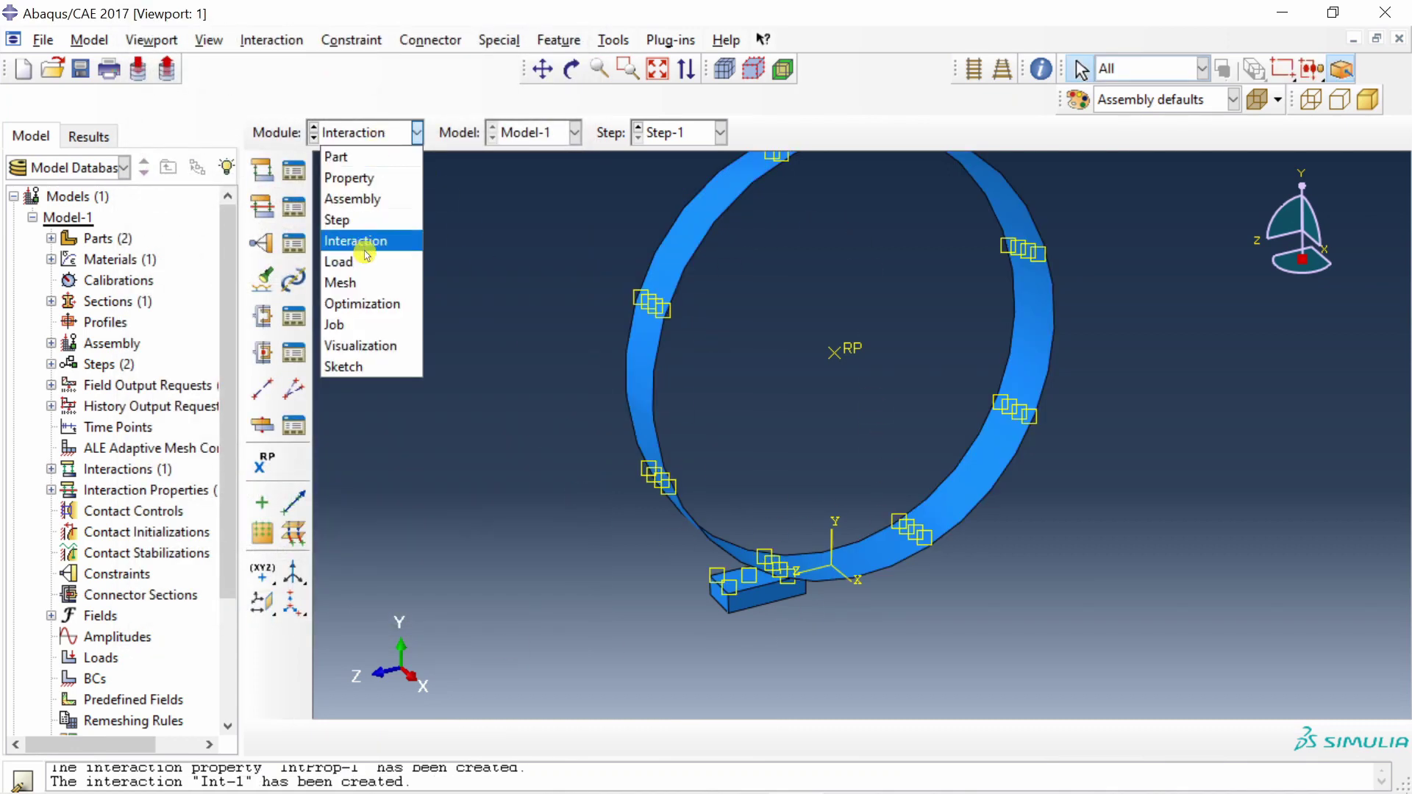
- In the Load module, create a symmetry boundary condition in the Initial step, applying YSYMM (U2 = UR1 = UR3 = 0) to the sheet's bottom face
click(365, 261)
click(750, 580)
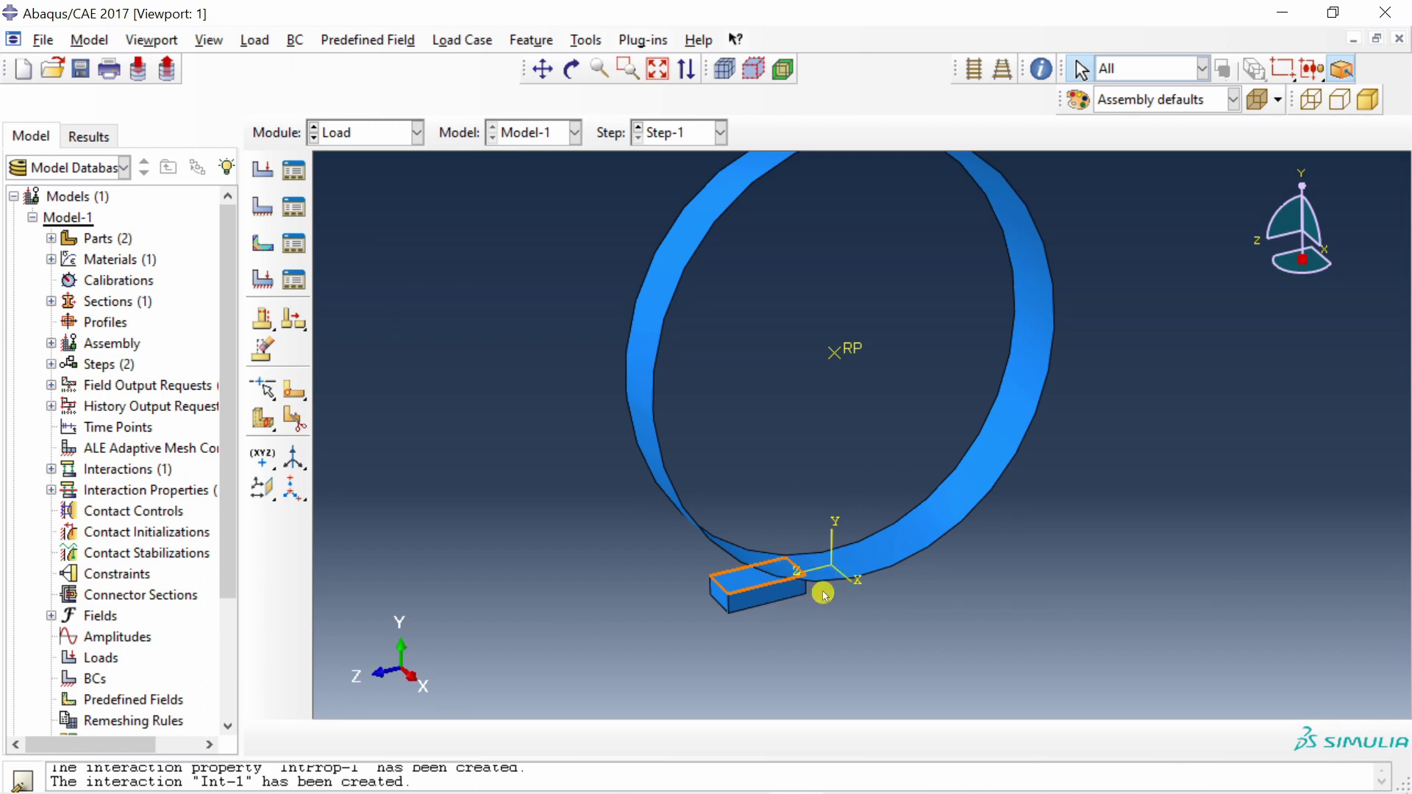
scroll(797, 597, up, 3)
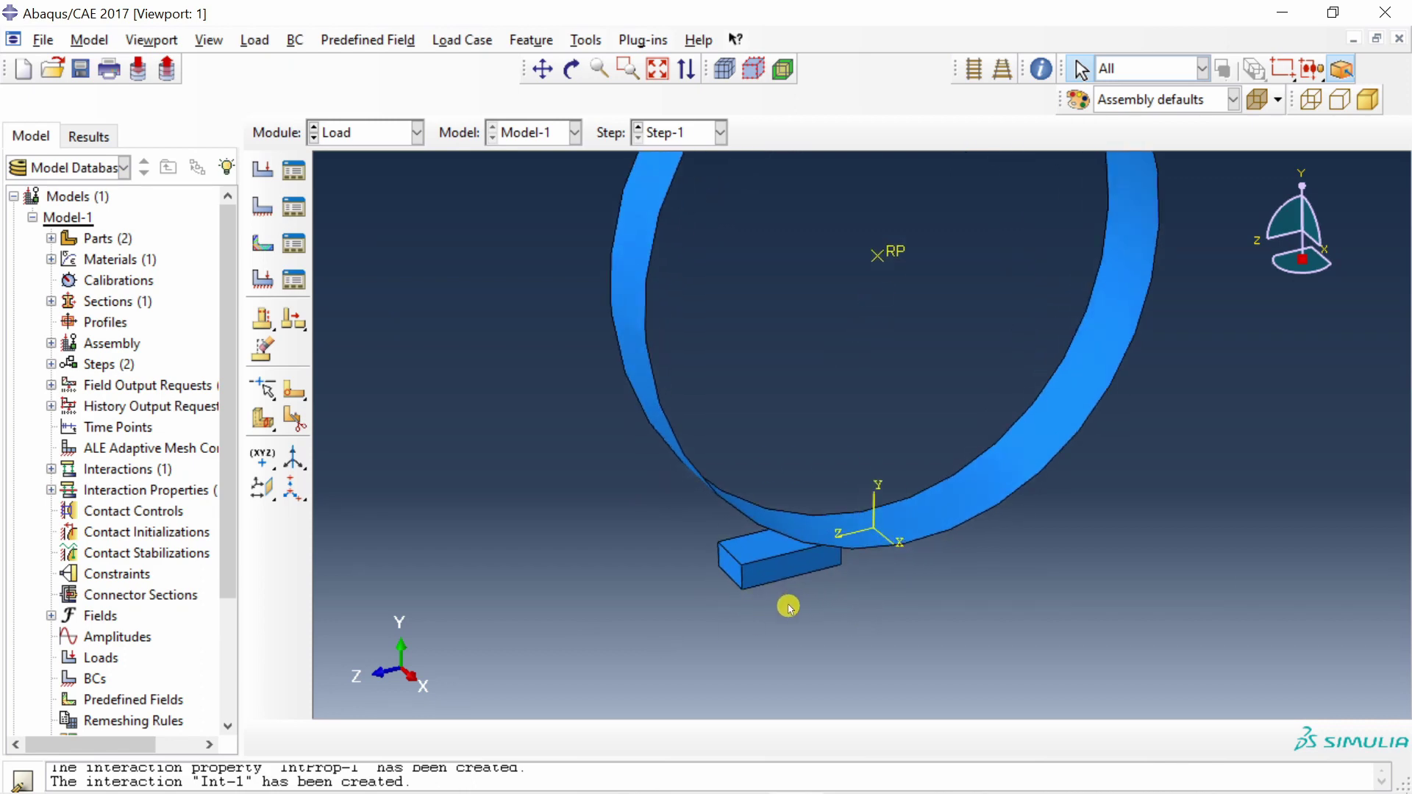
ctrl+alt+drag(804, 595, 862, 370)
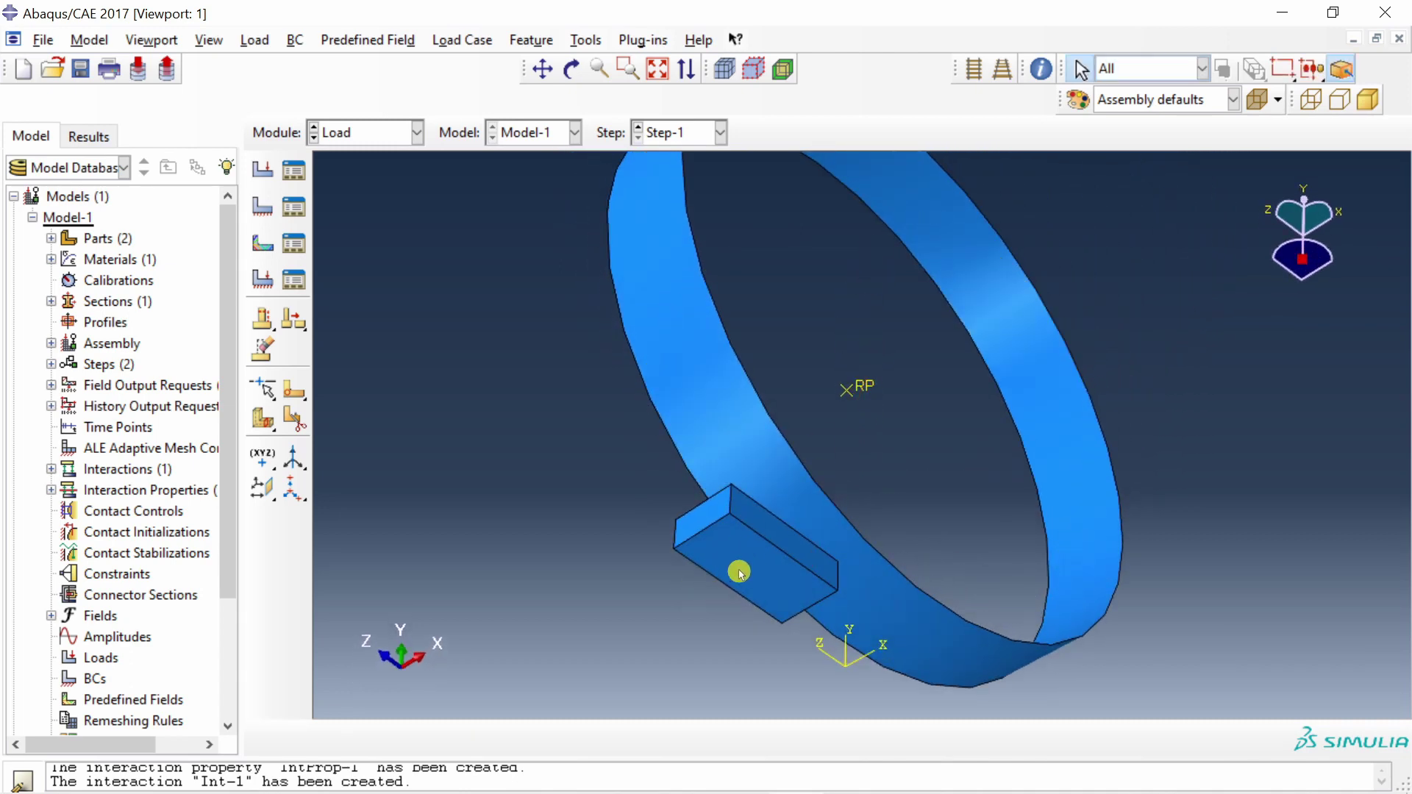
click(263, 206)
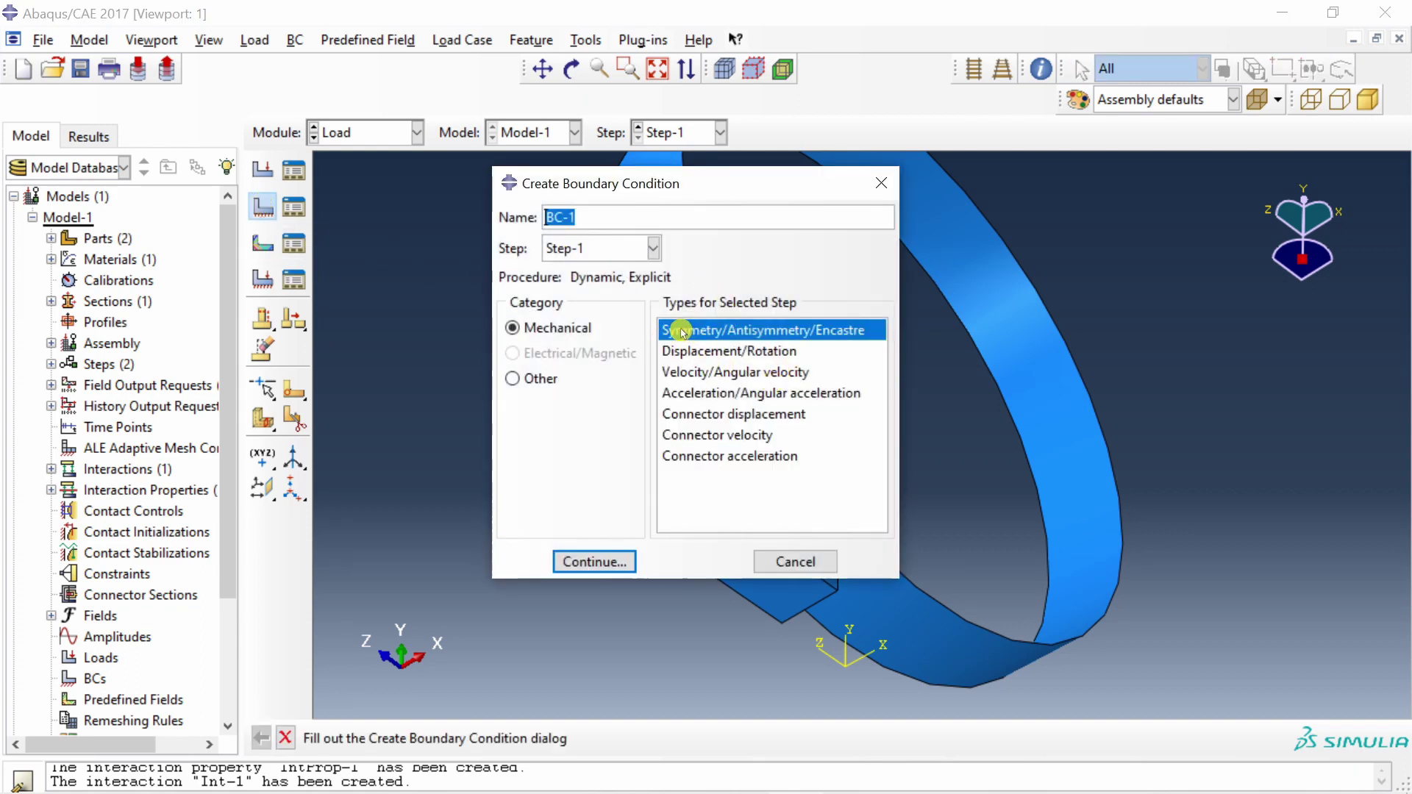
click(609, 254)
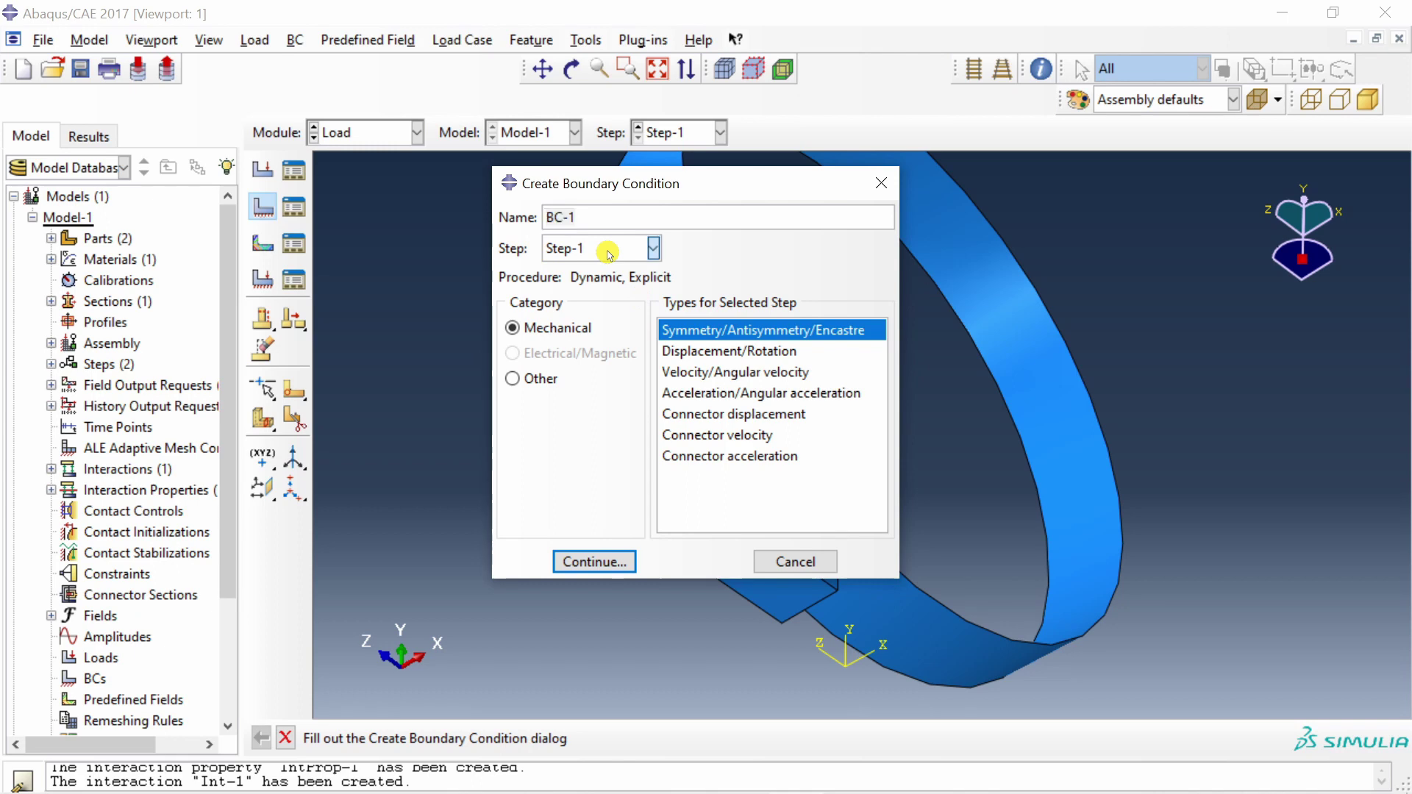
click(589, 274)
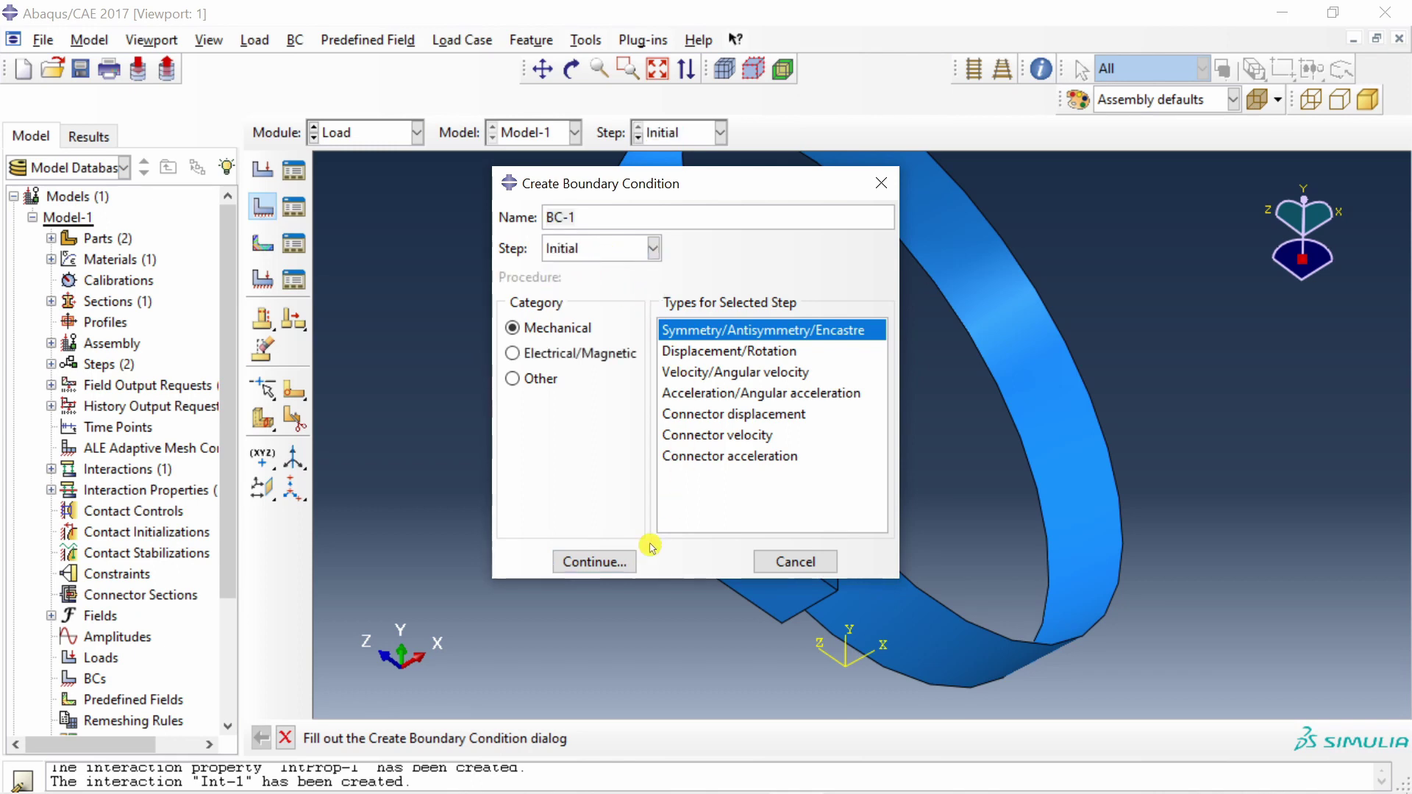
click(602, 563)
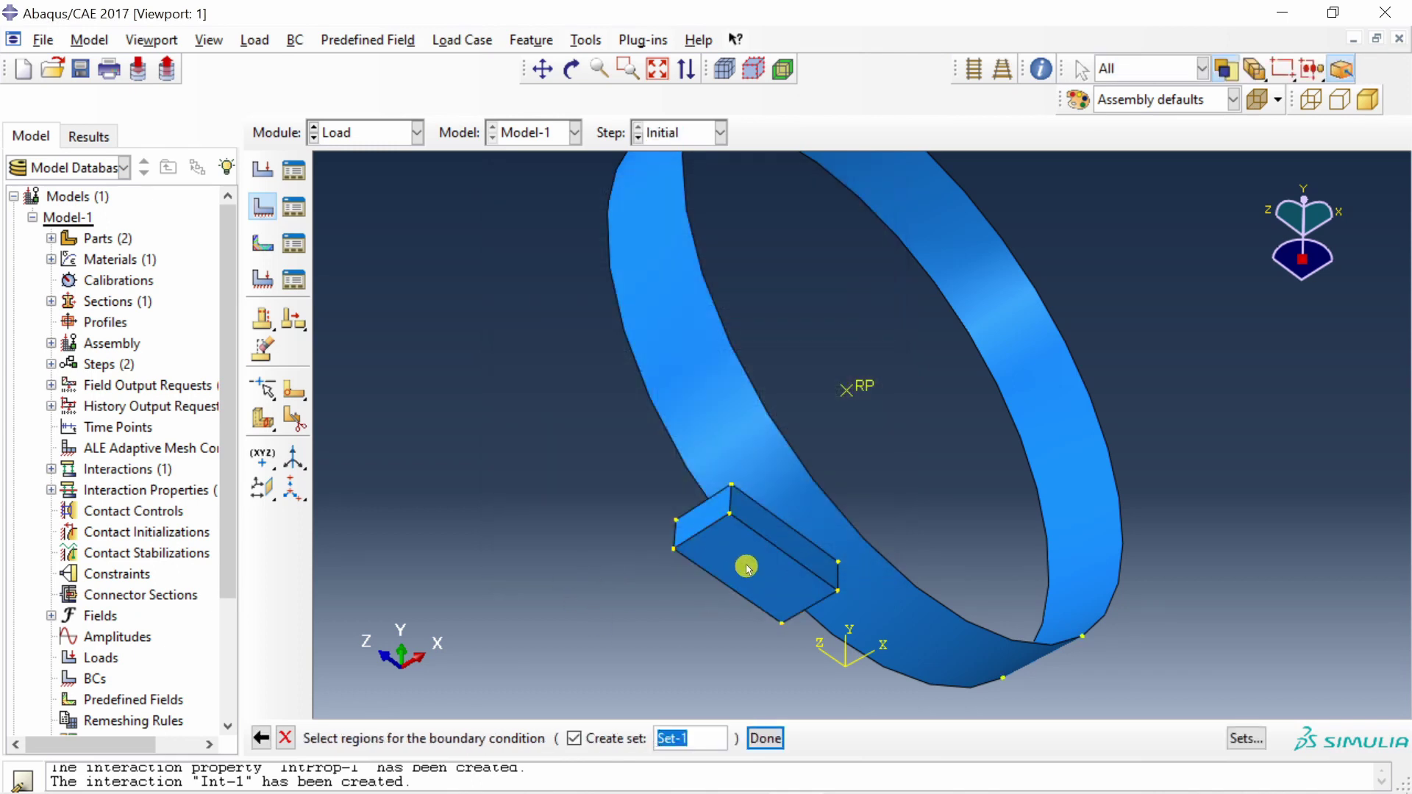
click(746, 567)
middle_click(589, 463)
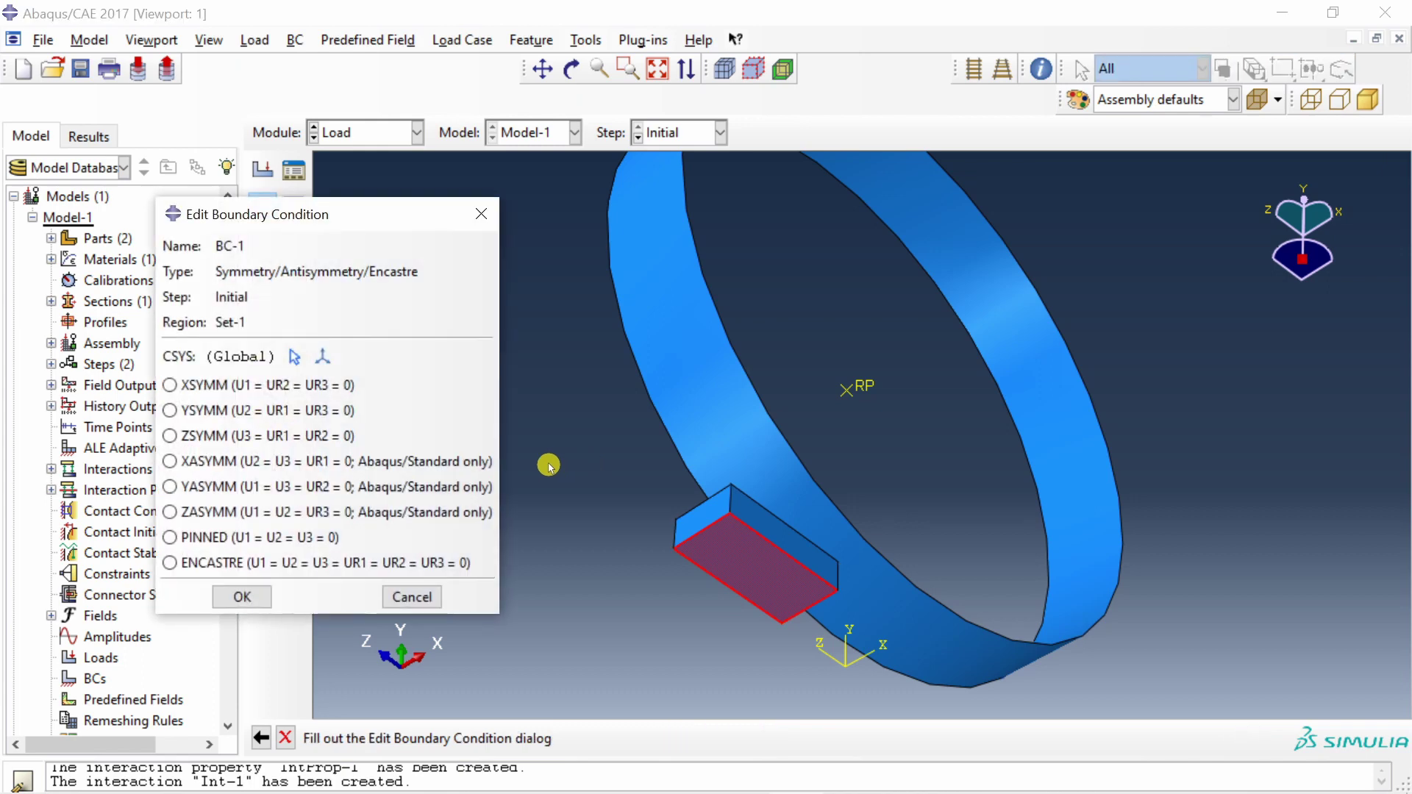
click(173, 414)
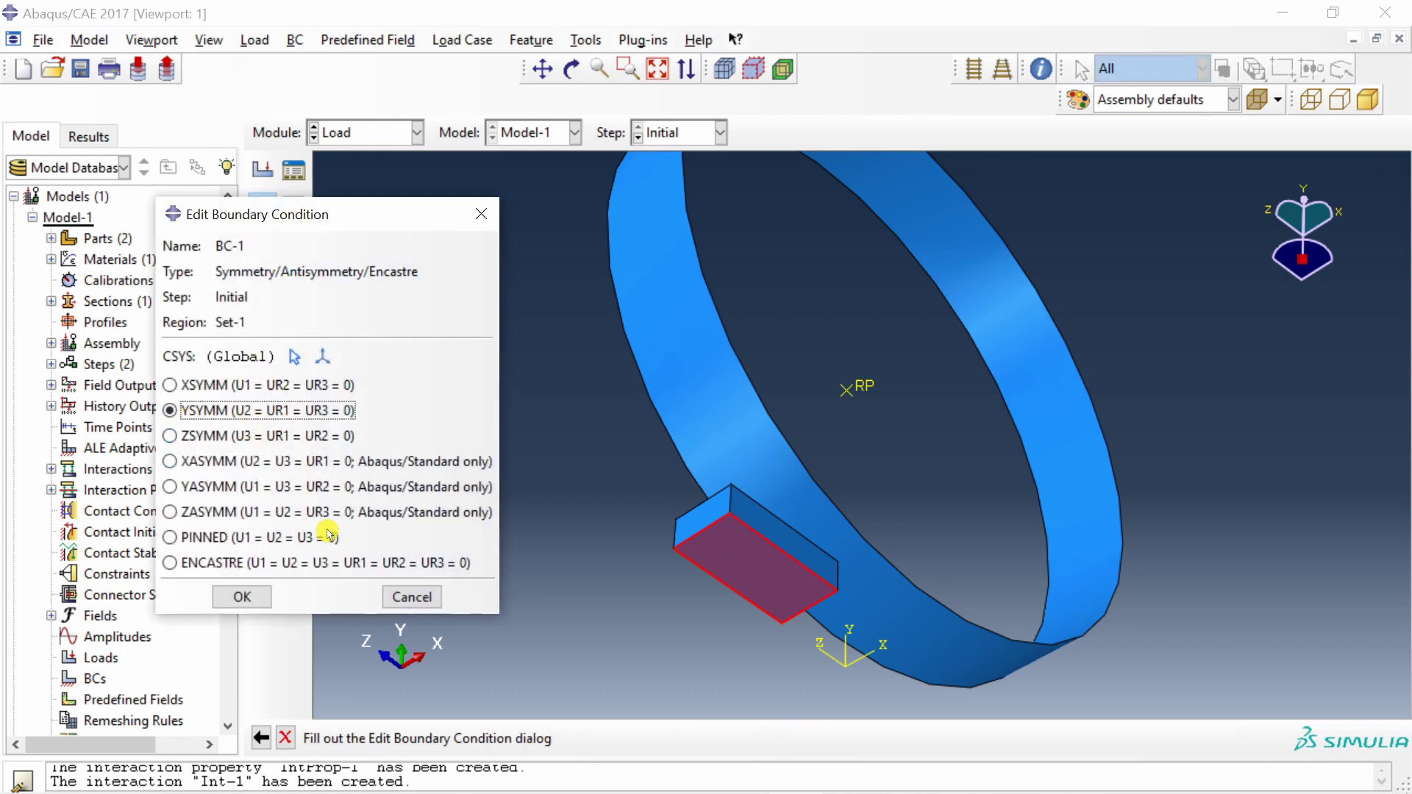
click(239, 597)
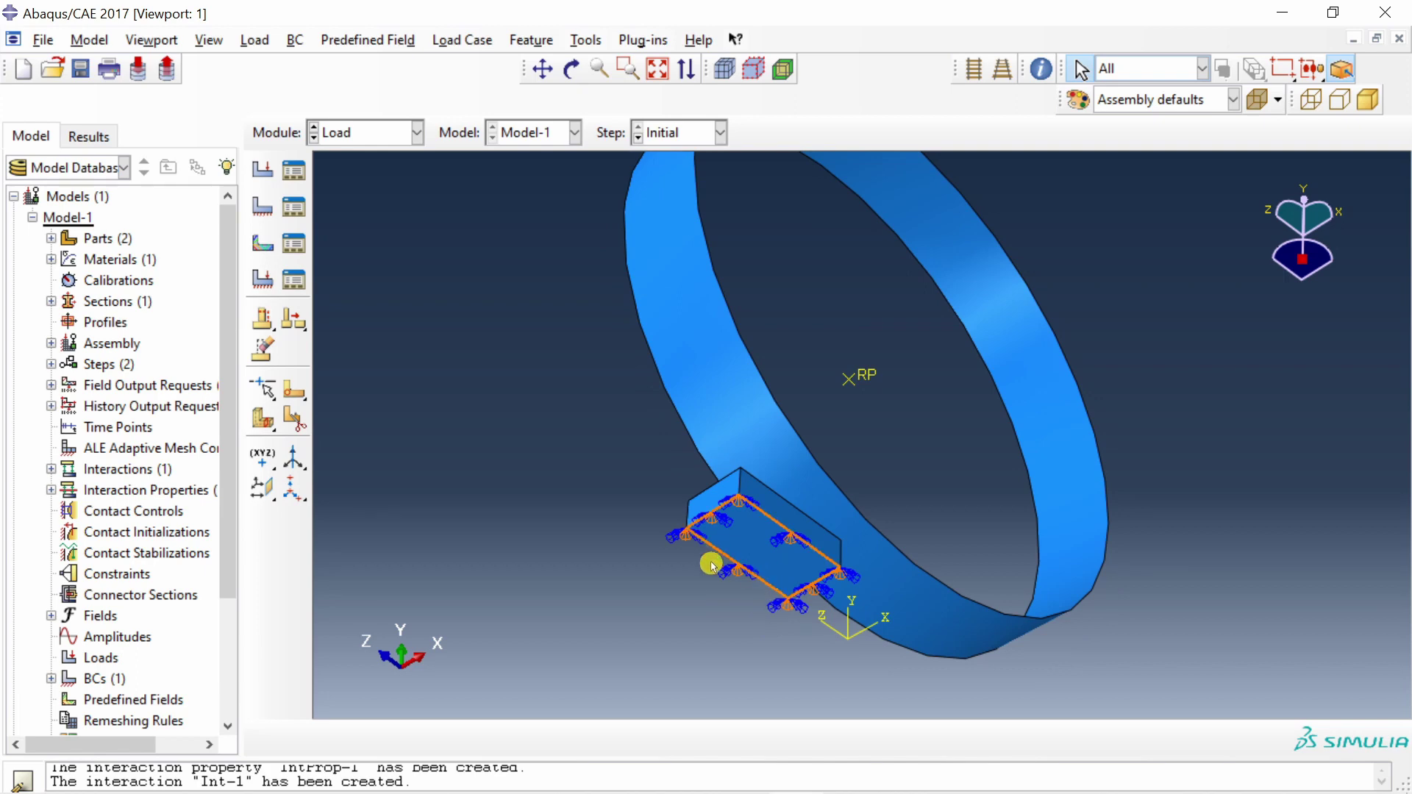
- Create a second symmetry boundary condition in the Initial step, applying XSYMM (U1 = UR2 = UR3 = 0) to the sheet's long side face at X = 0
key(F2)
drag(735, 574, 1039, 411)
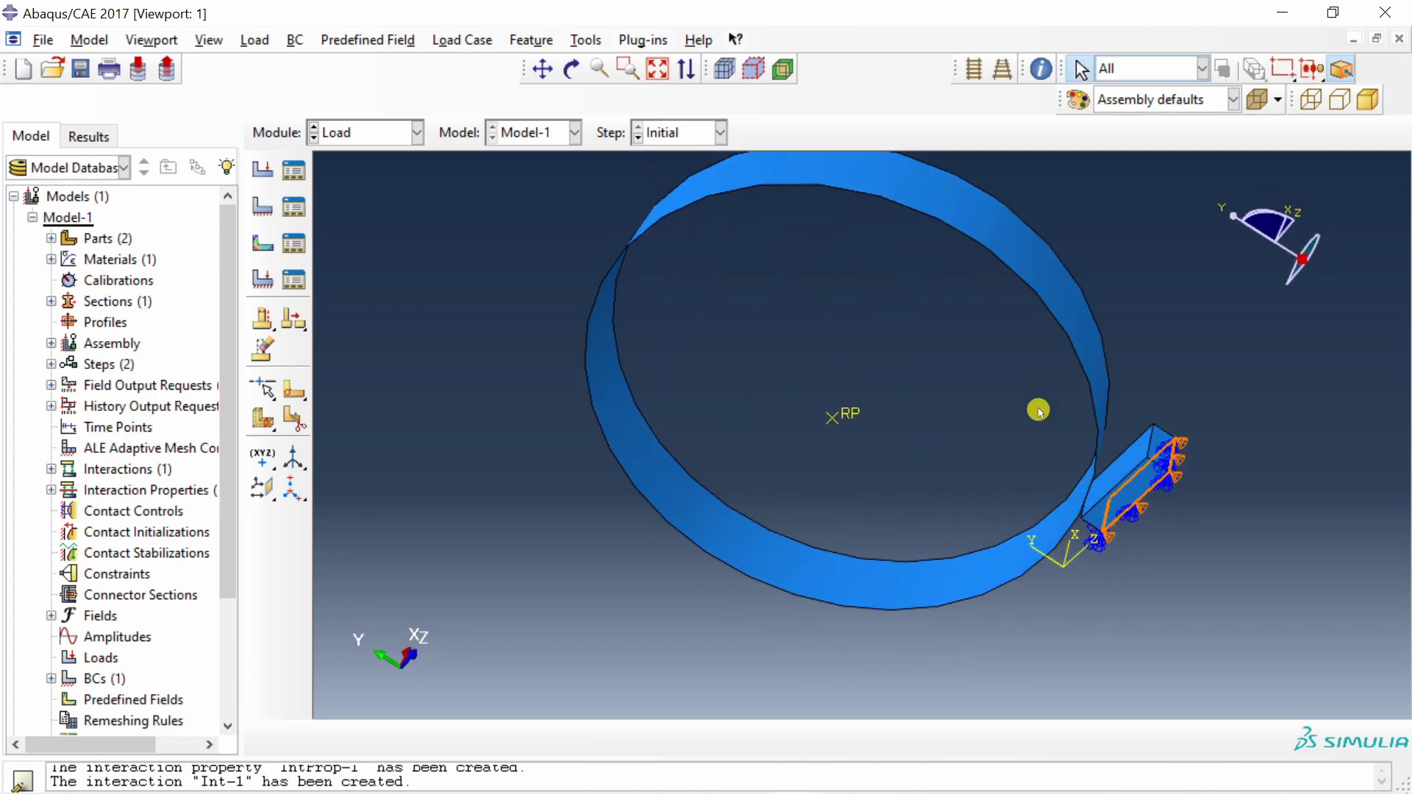
click(1121, 506)
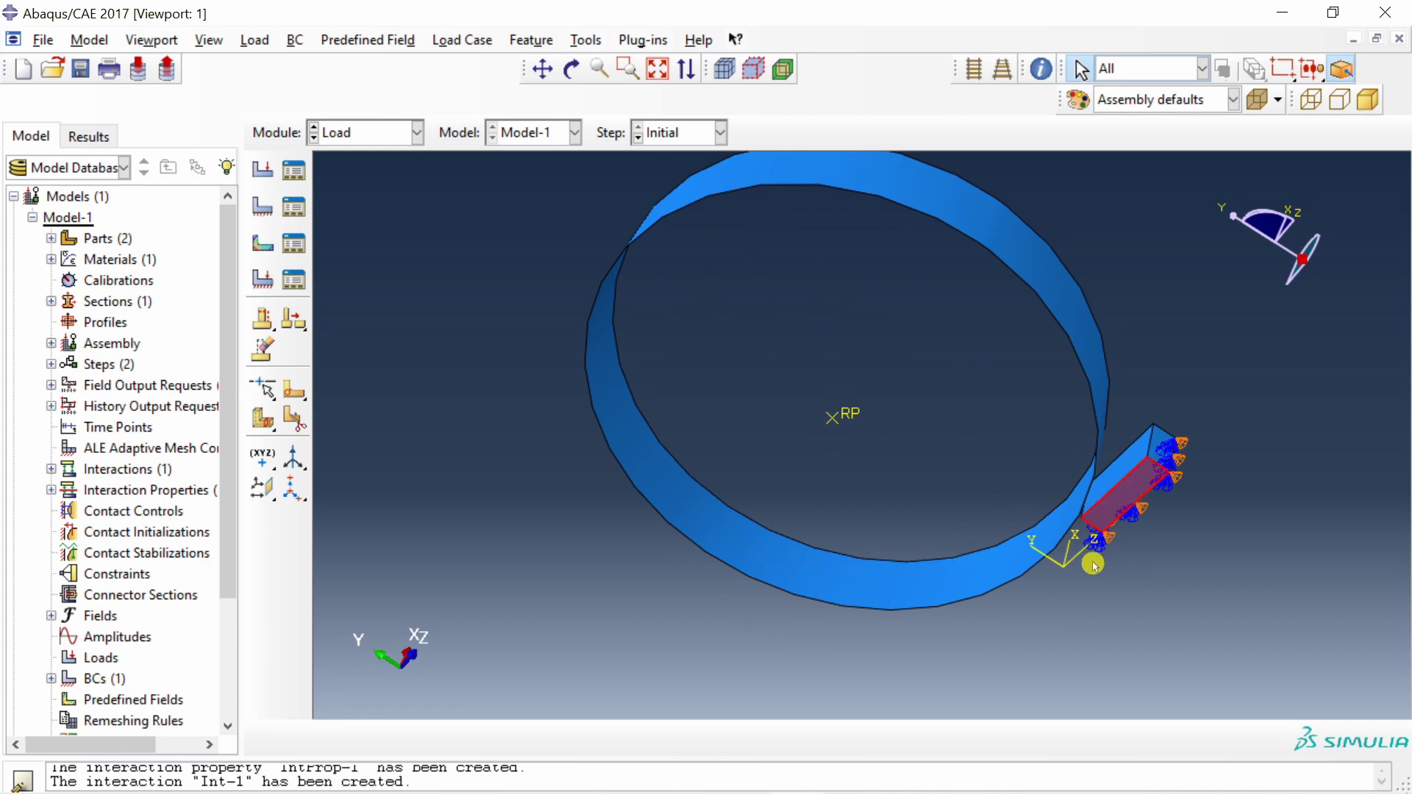
ctrl+alt+drag(1093, 564, 845, 510)
ctrl+alt+drag(810, 574, 799, 614)
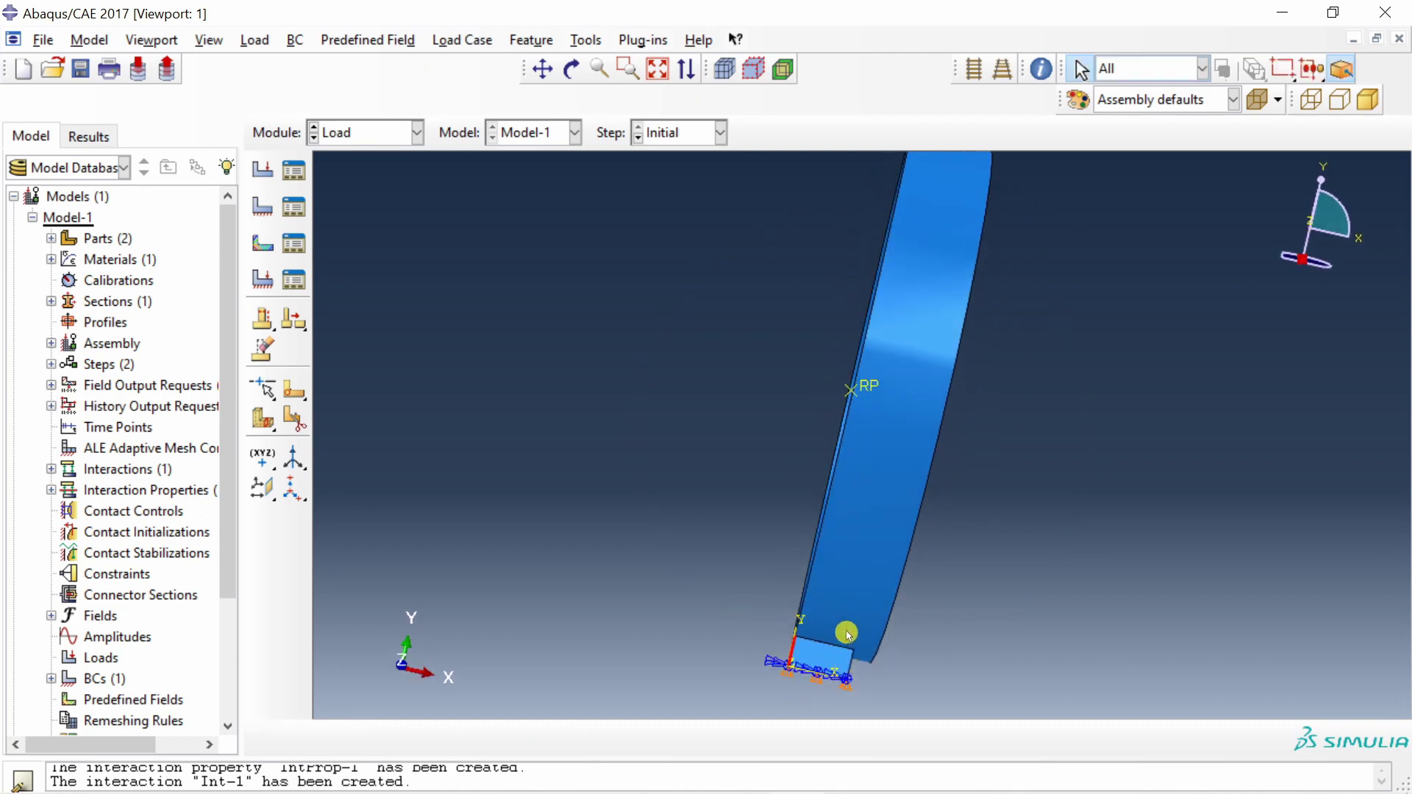
ctrl+alt+drag(847, 634, 1051, 522)
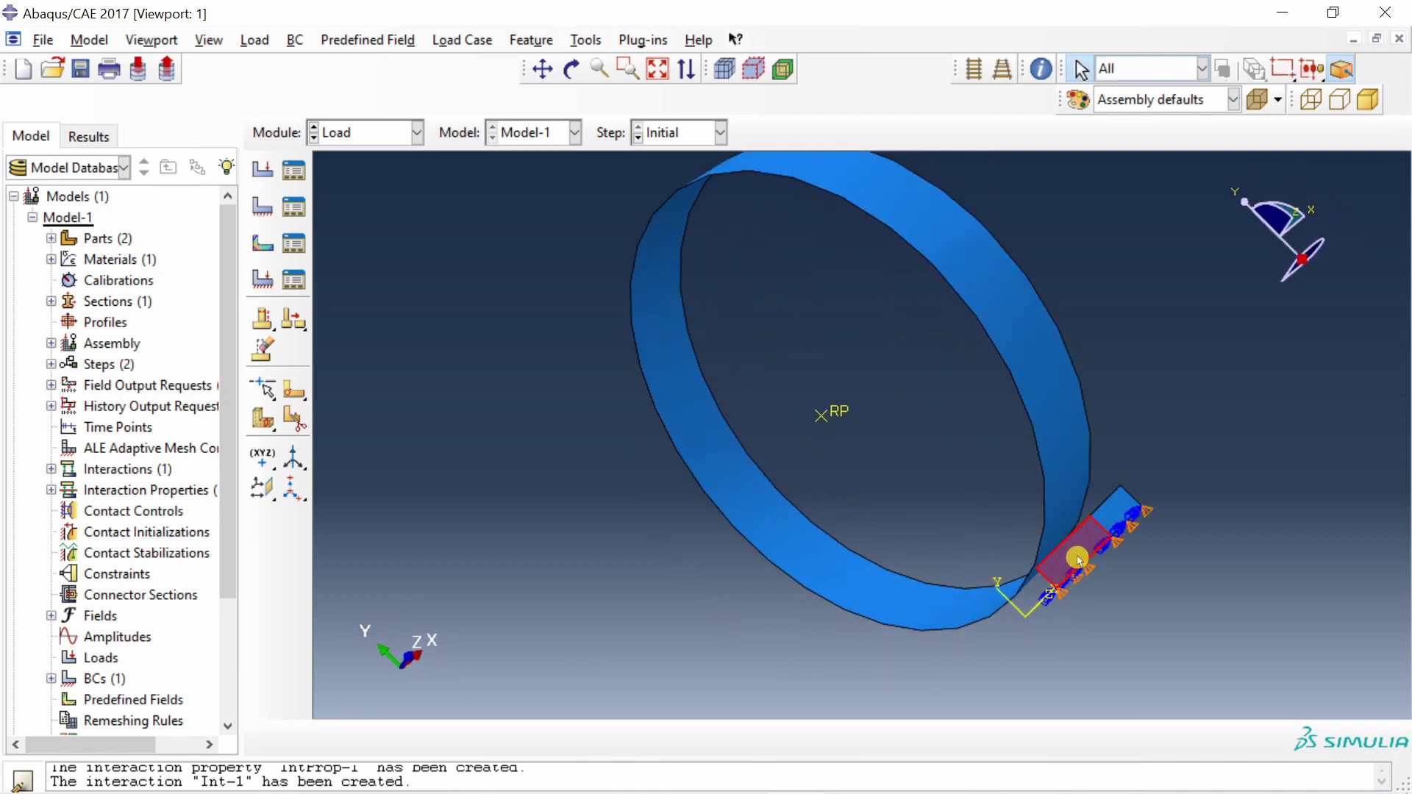
scroll(1077, 561, up, 4)
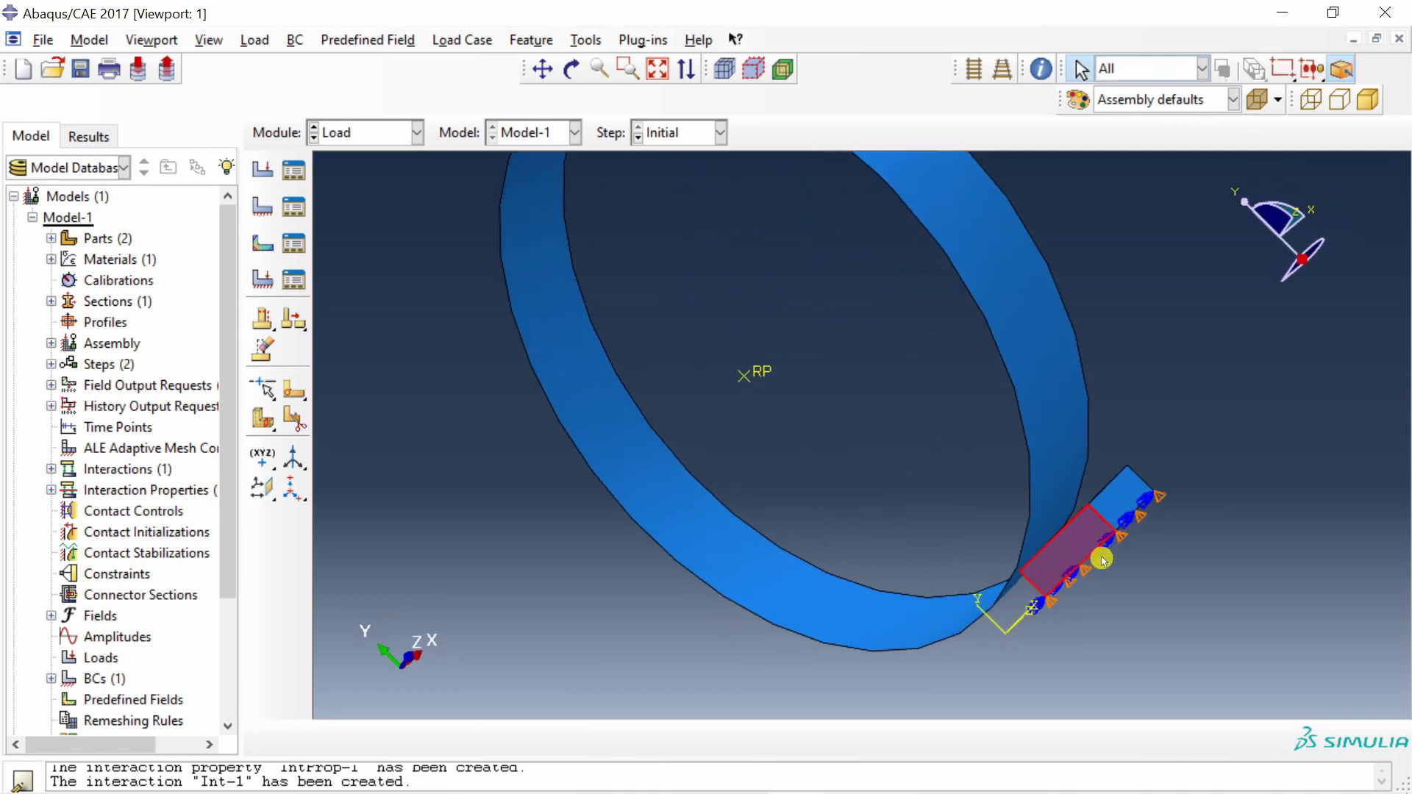
click(260, 209)
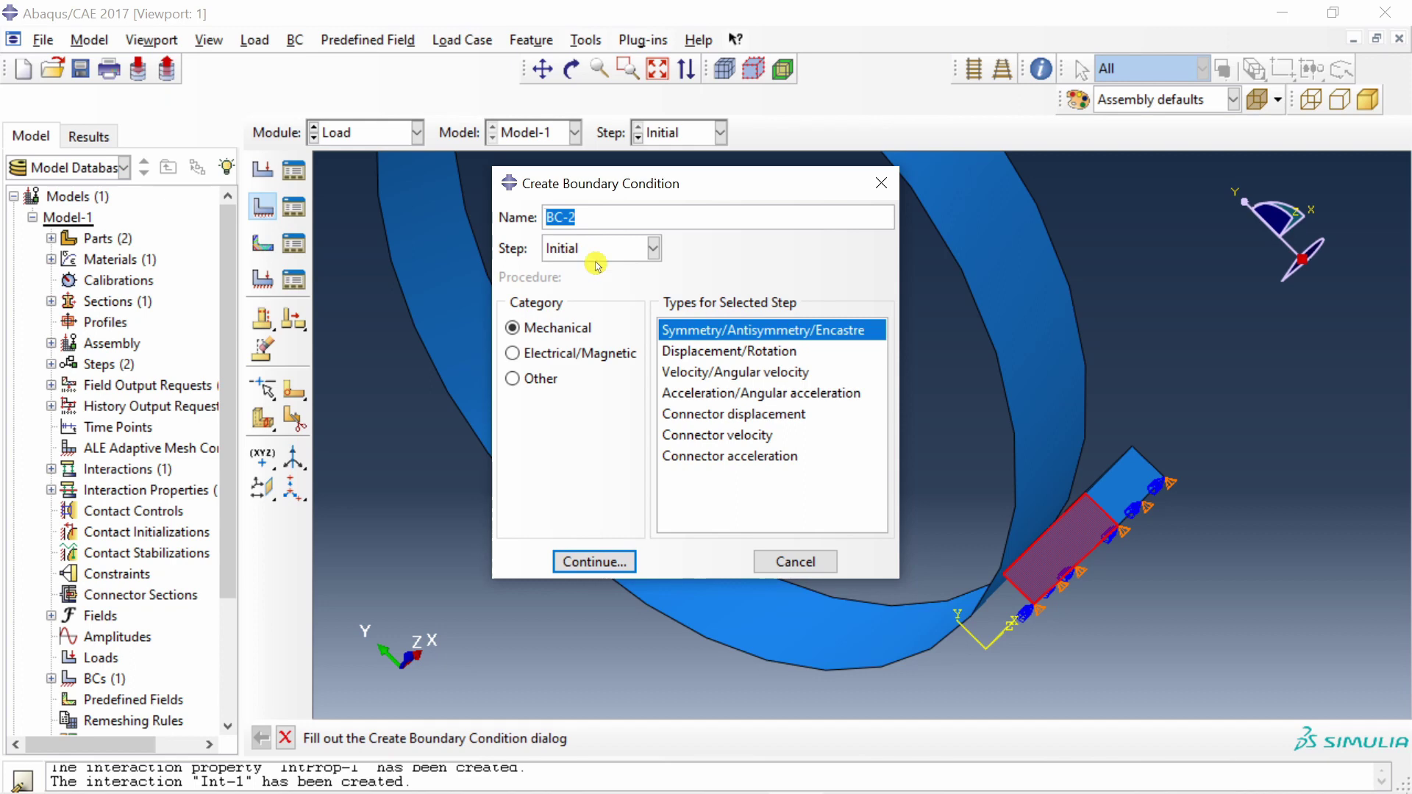
click(622, 561)
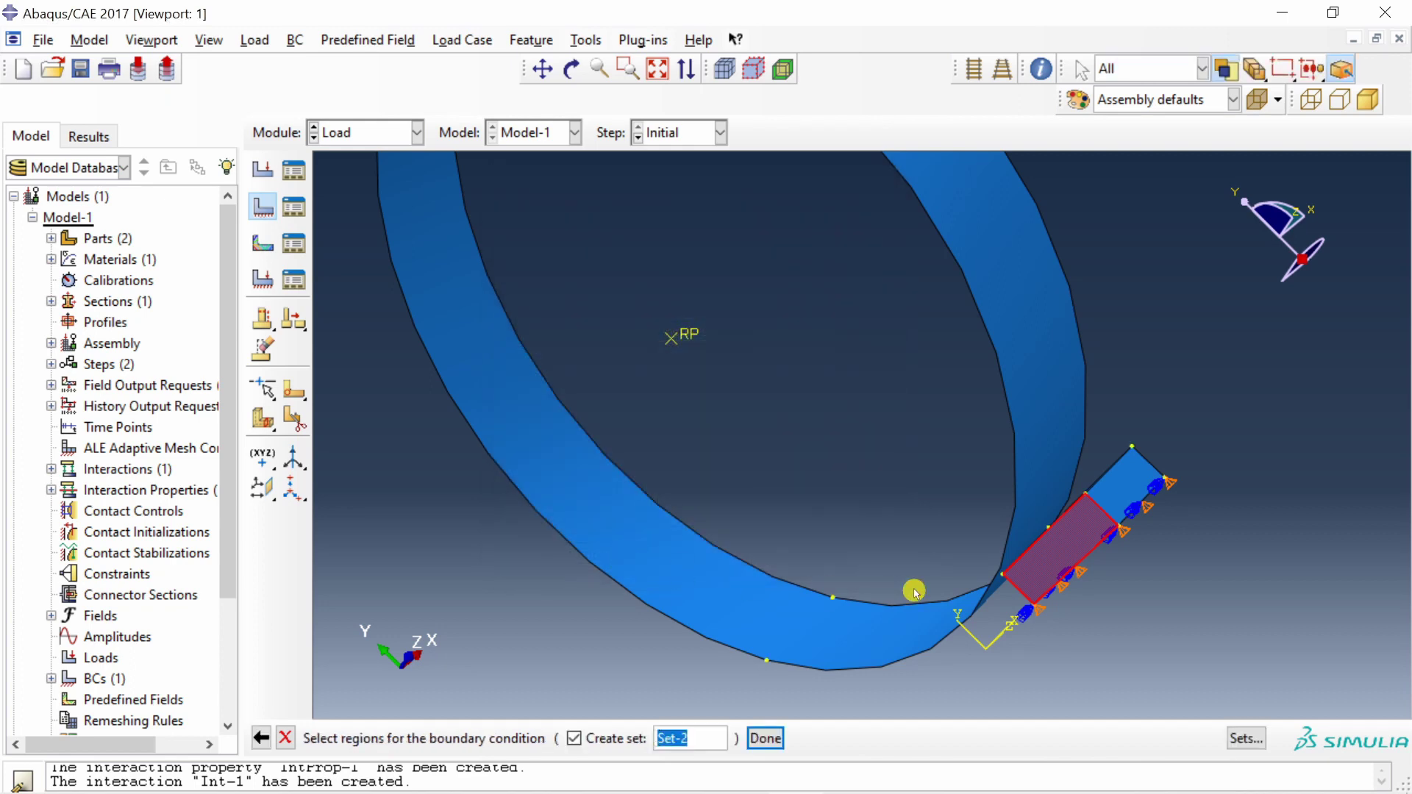
click(765, 738)
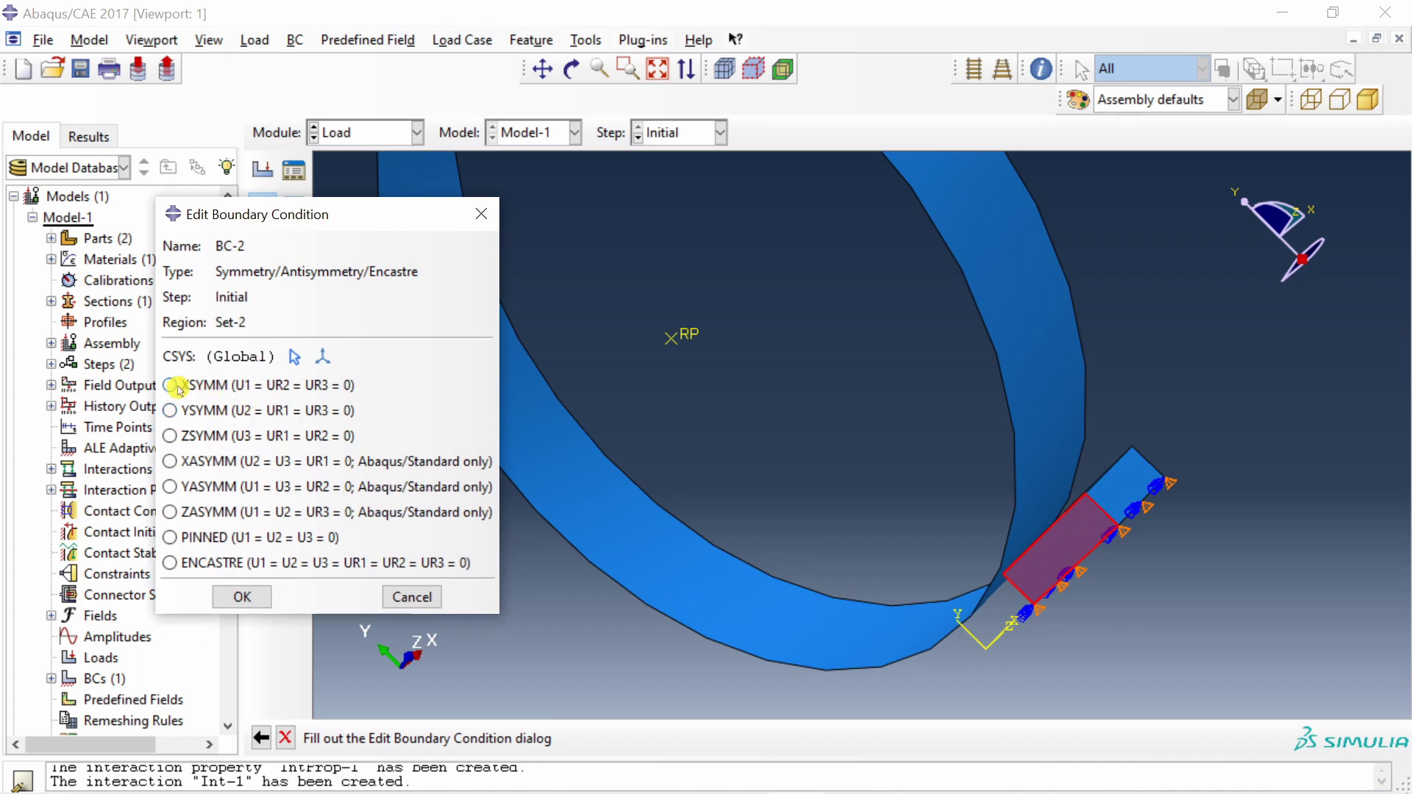
click(180, 388)
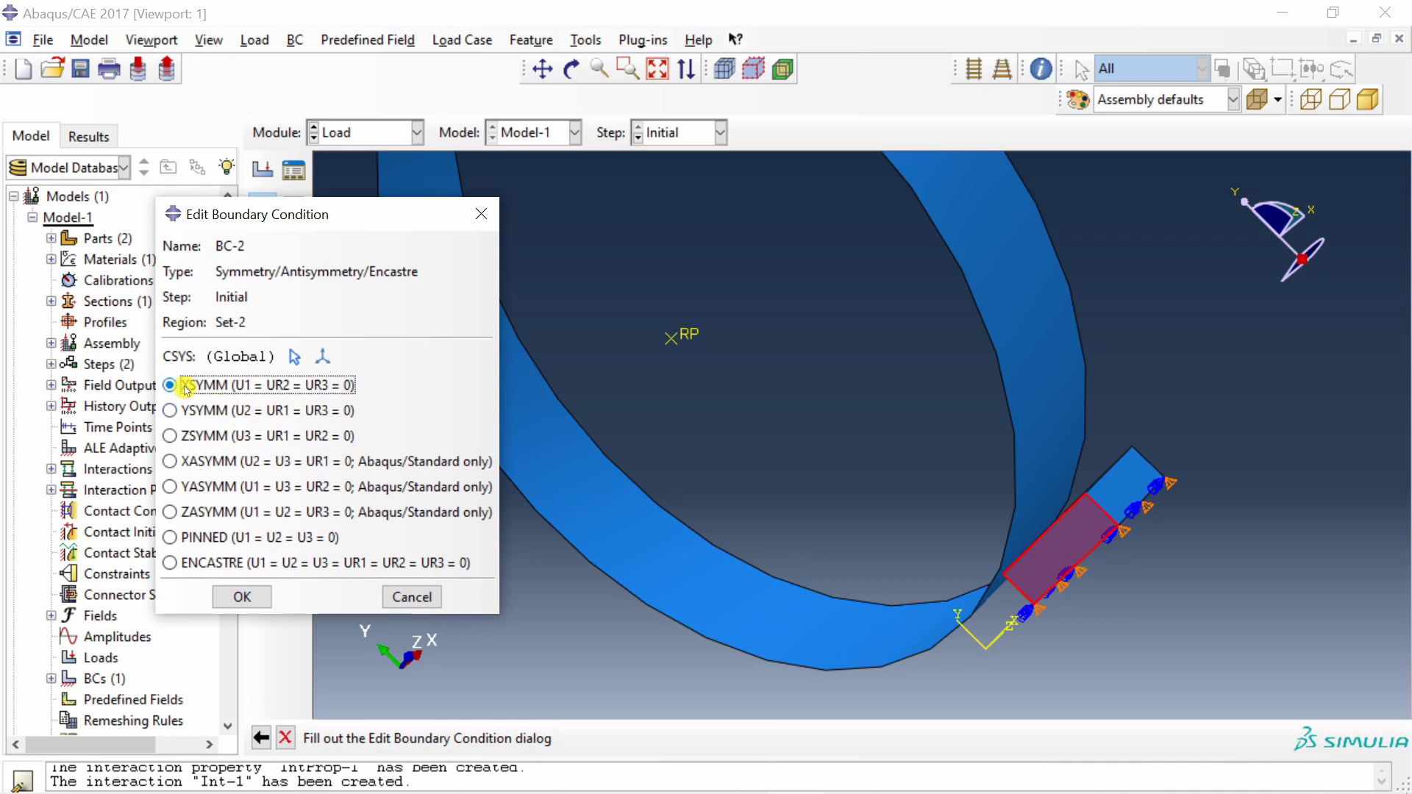
click(241, 597)
- Create a Displacement/Rotation boundary condition in the Initial step on the roller's reference point, fixing U1, U2, U3, UR2 and UR3 but not UR1
ctrl+alt+drag(756, 479, 902, 432)
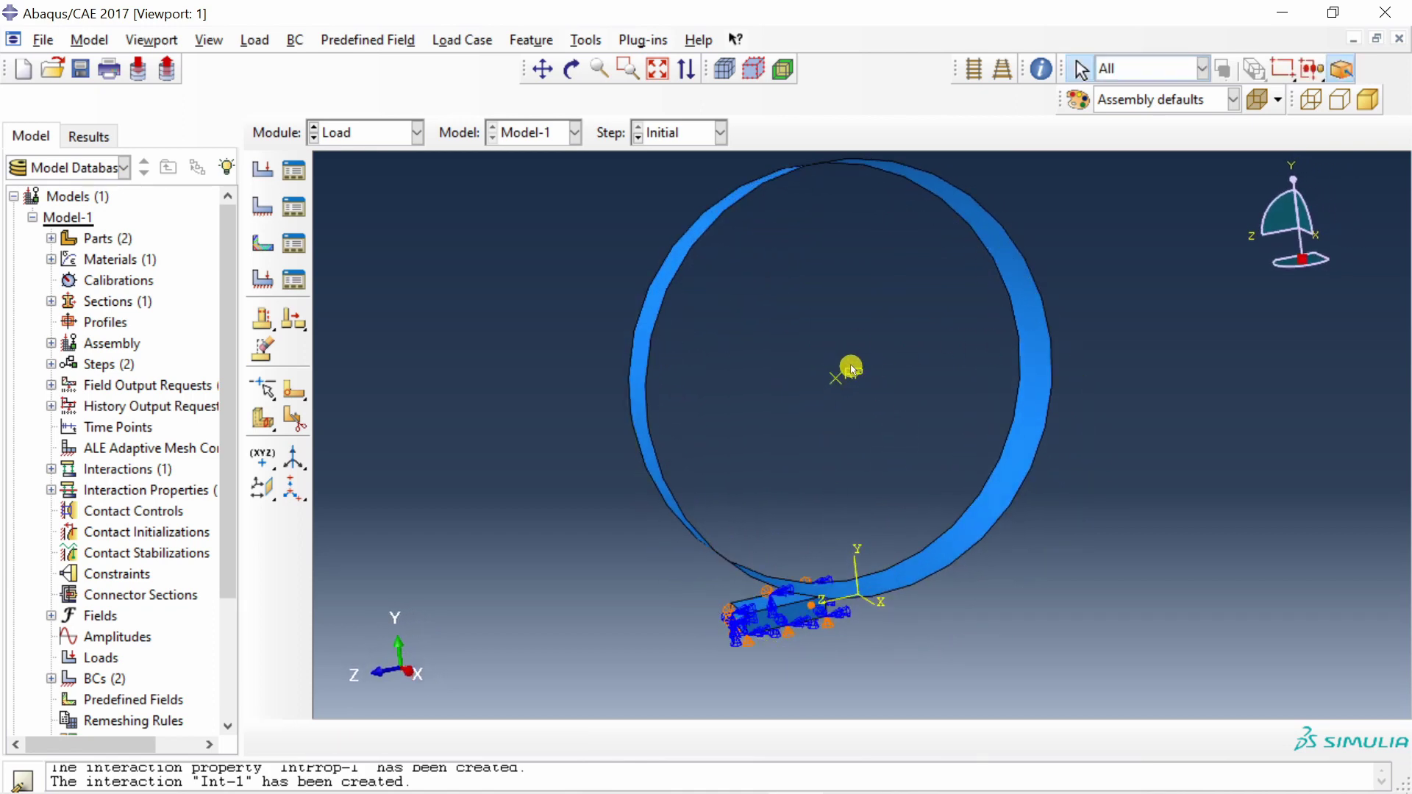
click(263, 210)
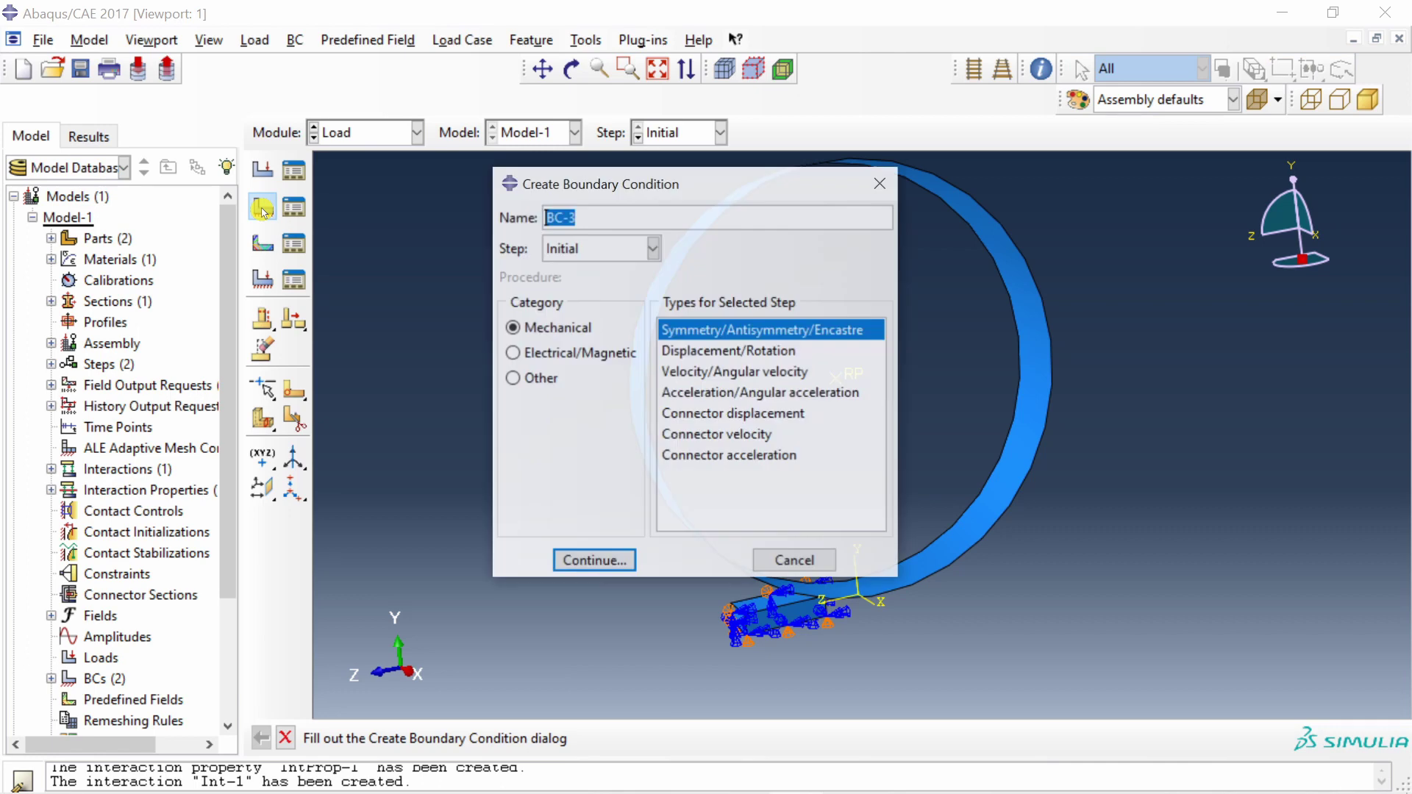
click(691, 355)
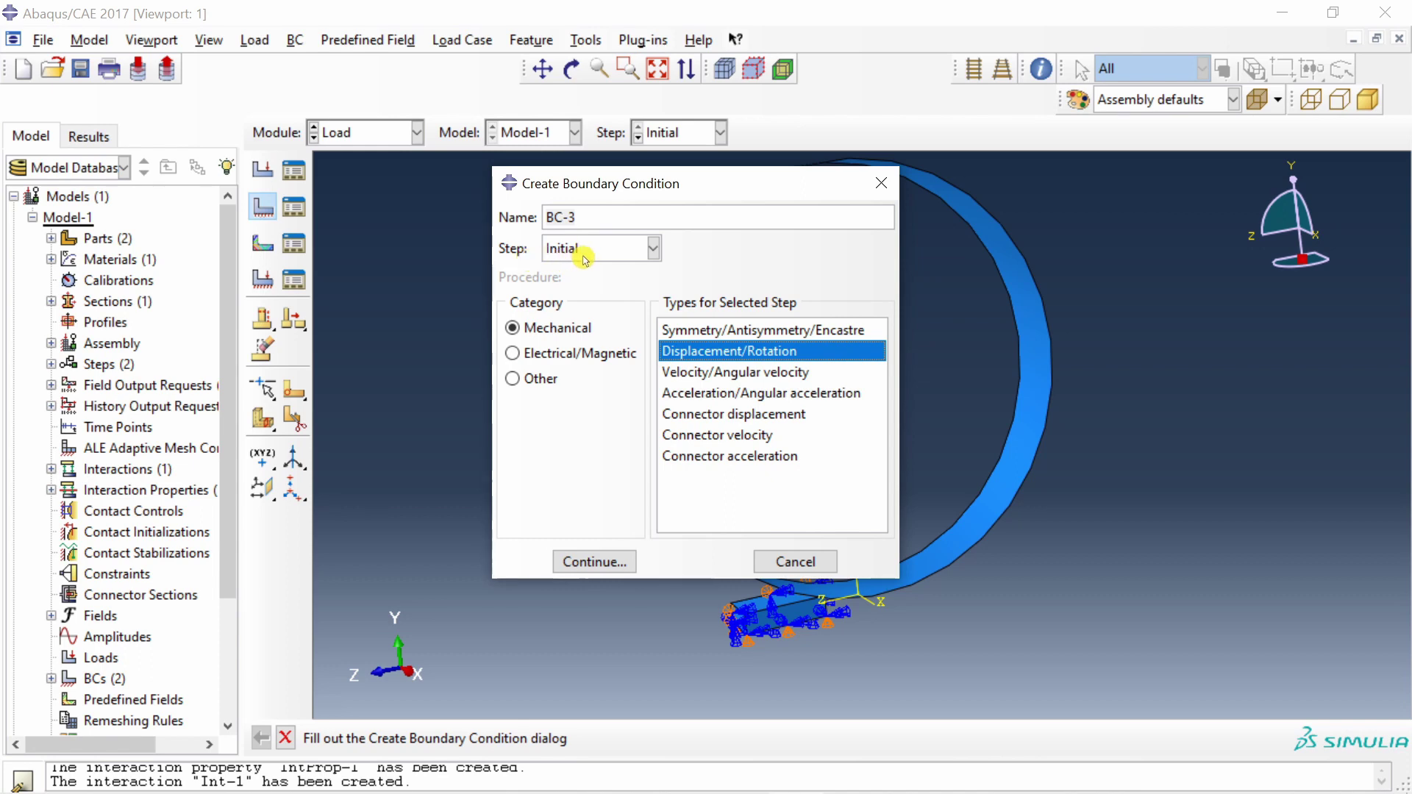
click(588, 561)
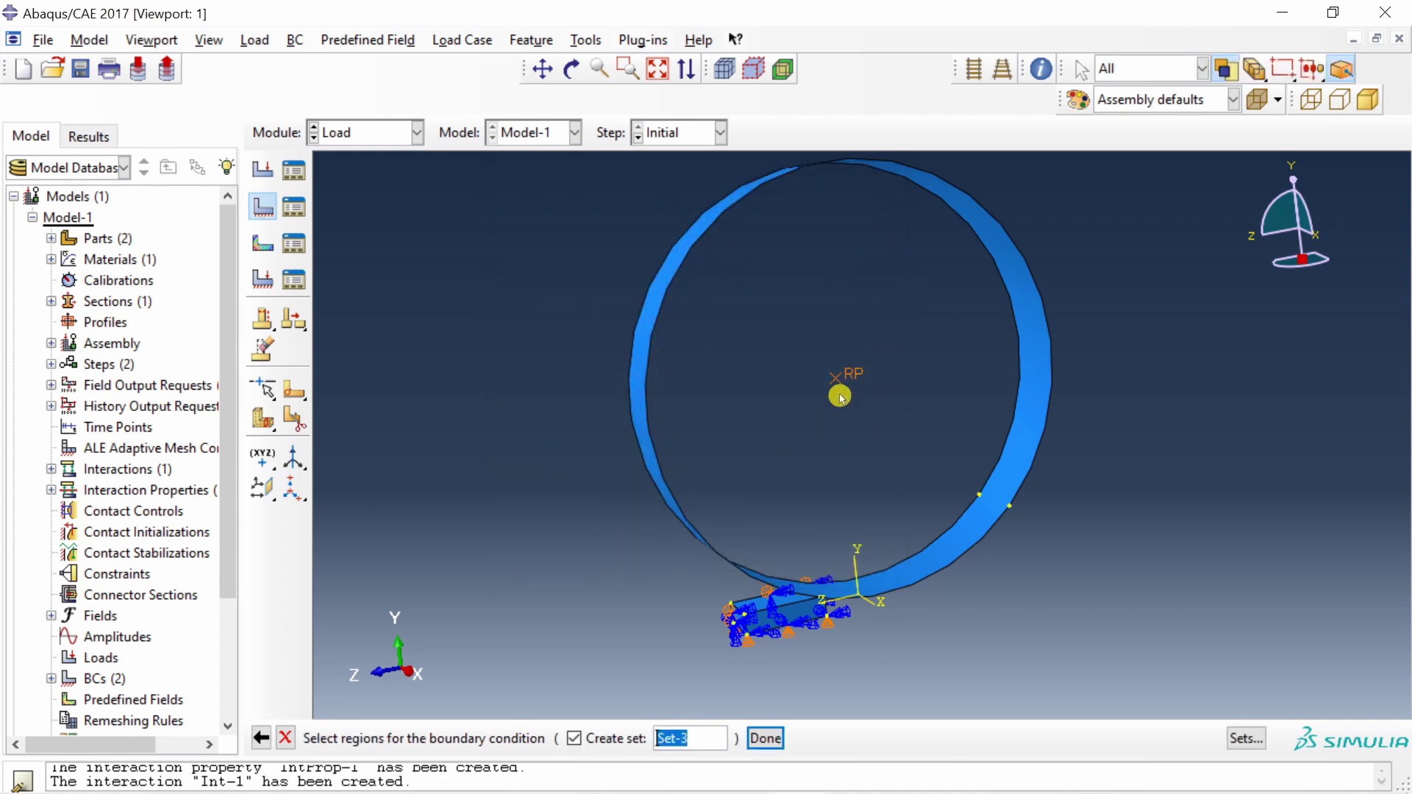
click(771, 741)
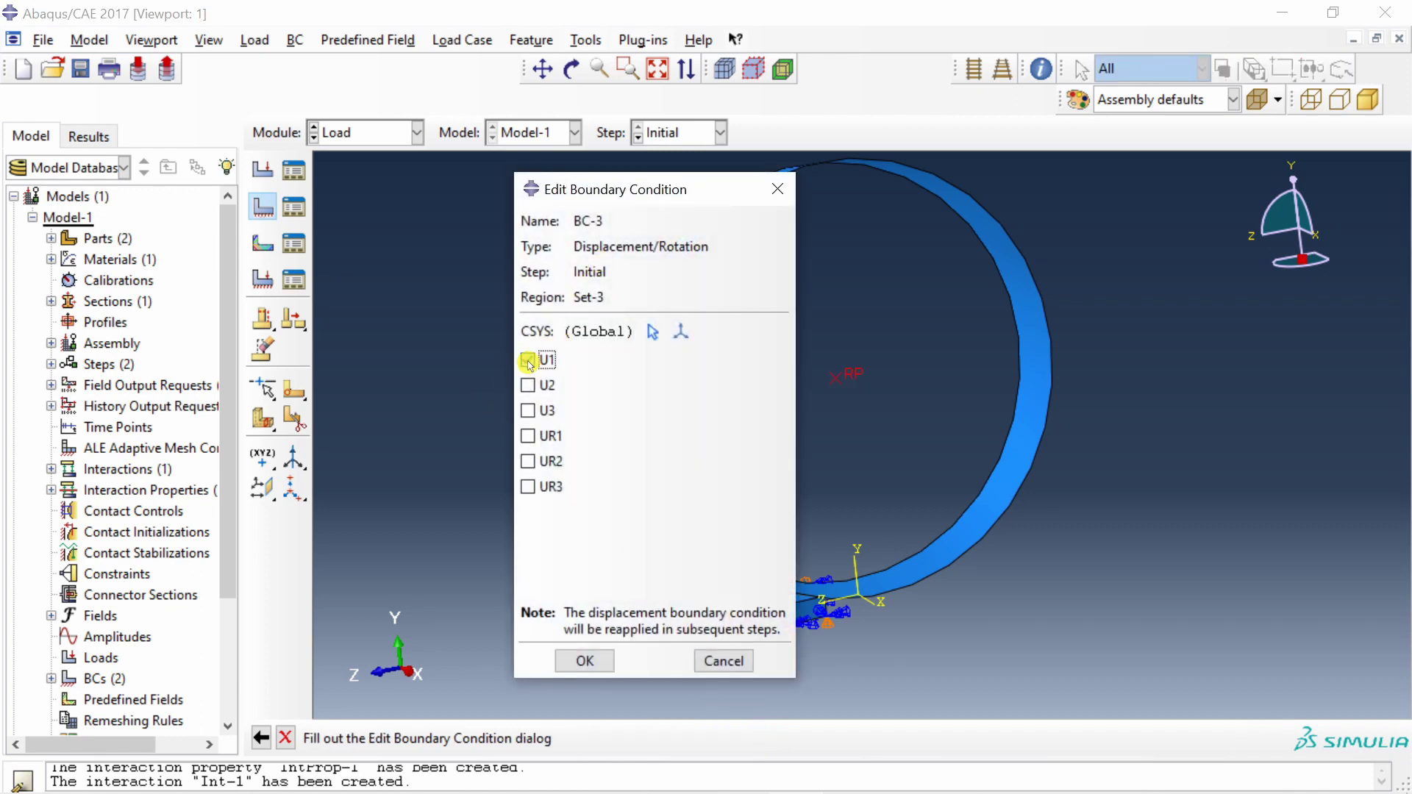
click(535, 385)
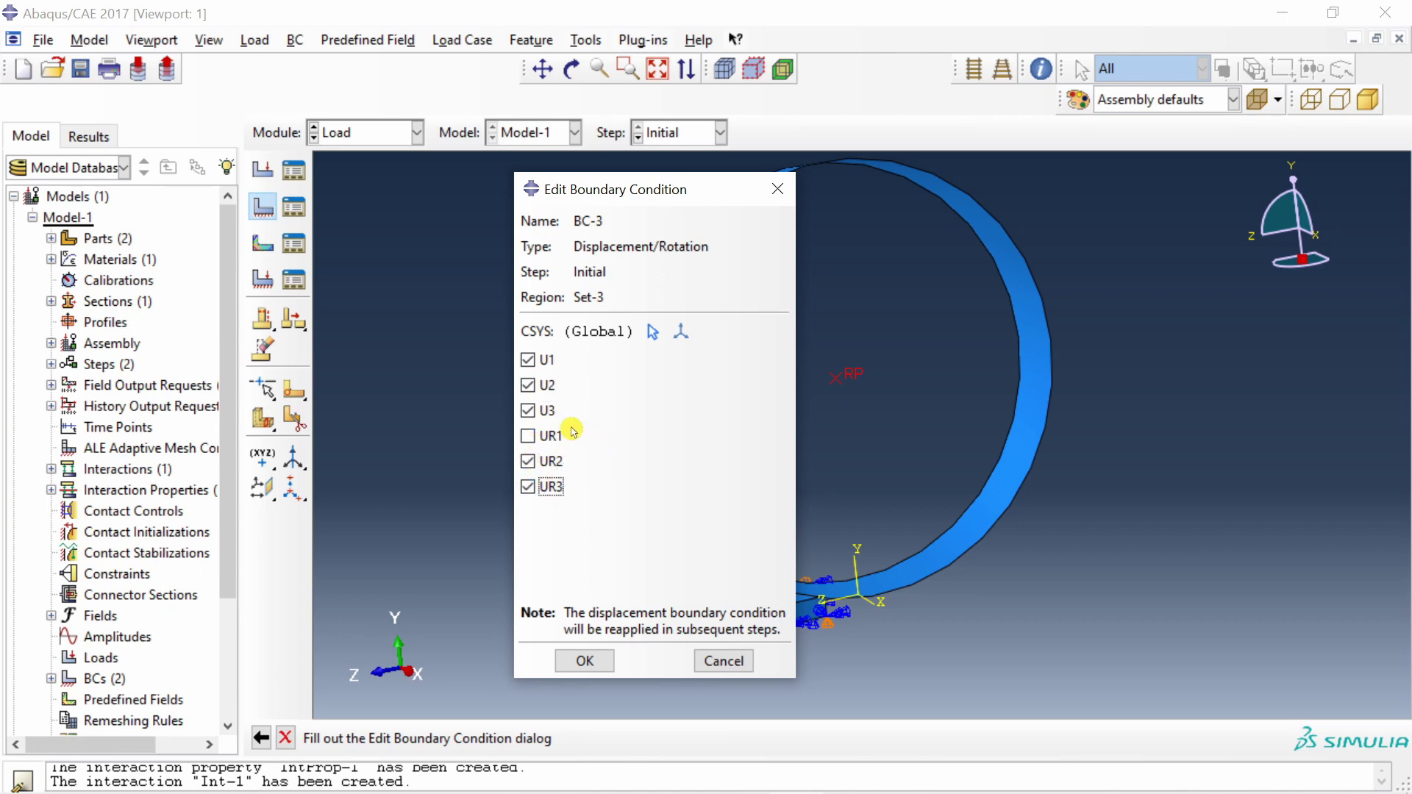
click(586, 661)
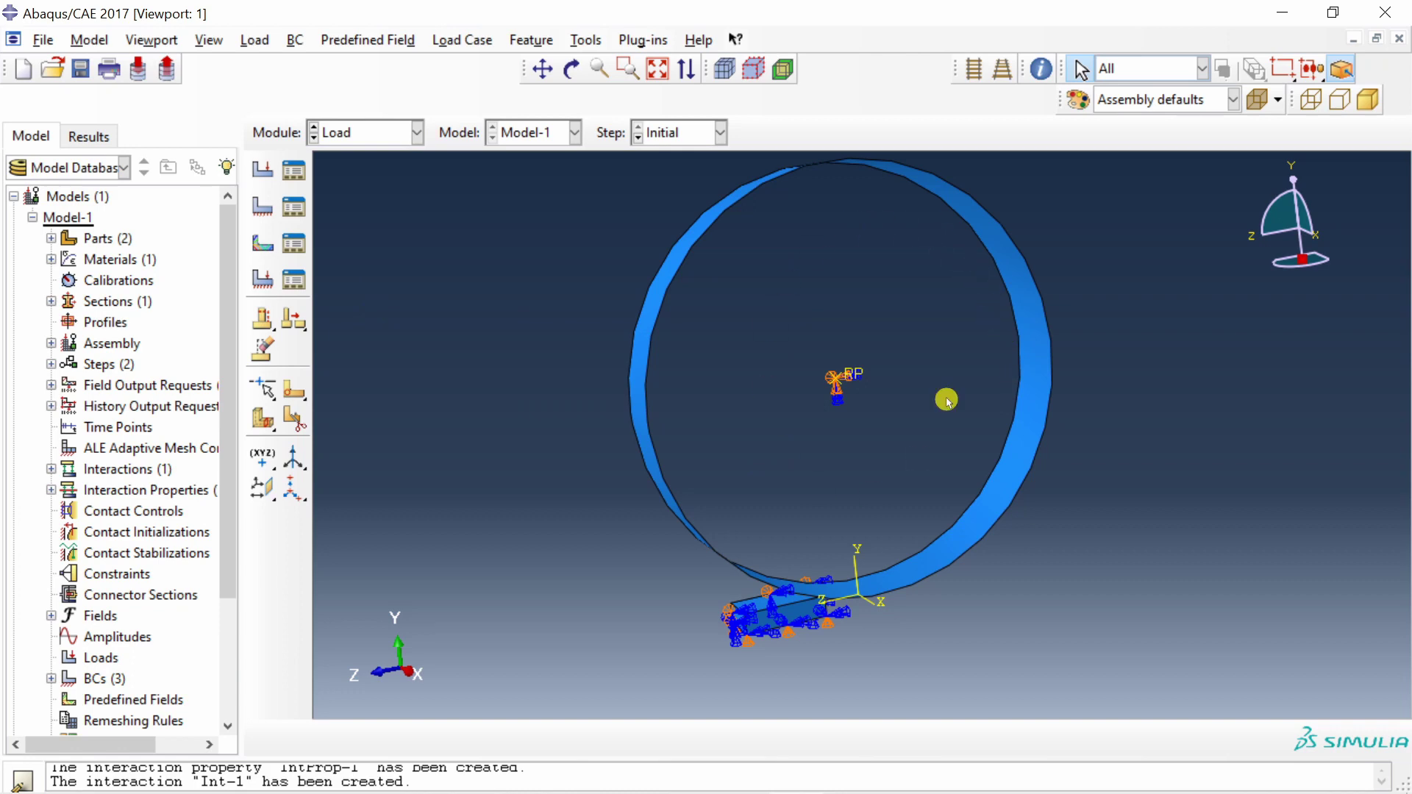
- Create a Velocity/Angular velocity boundary condition in Step-1 on the roller's reference point with VR1 set to 1 radian/time
click(261, 211)
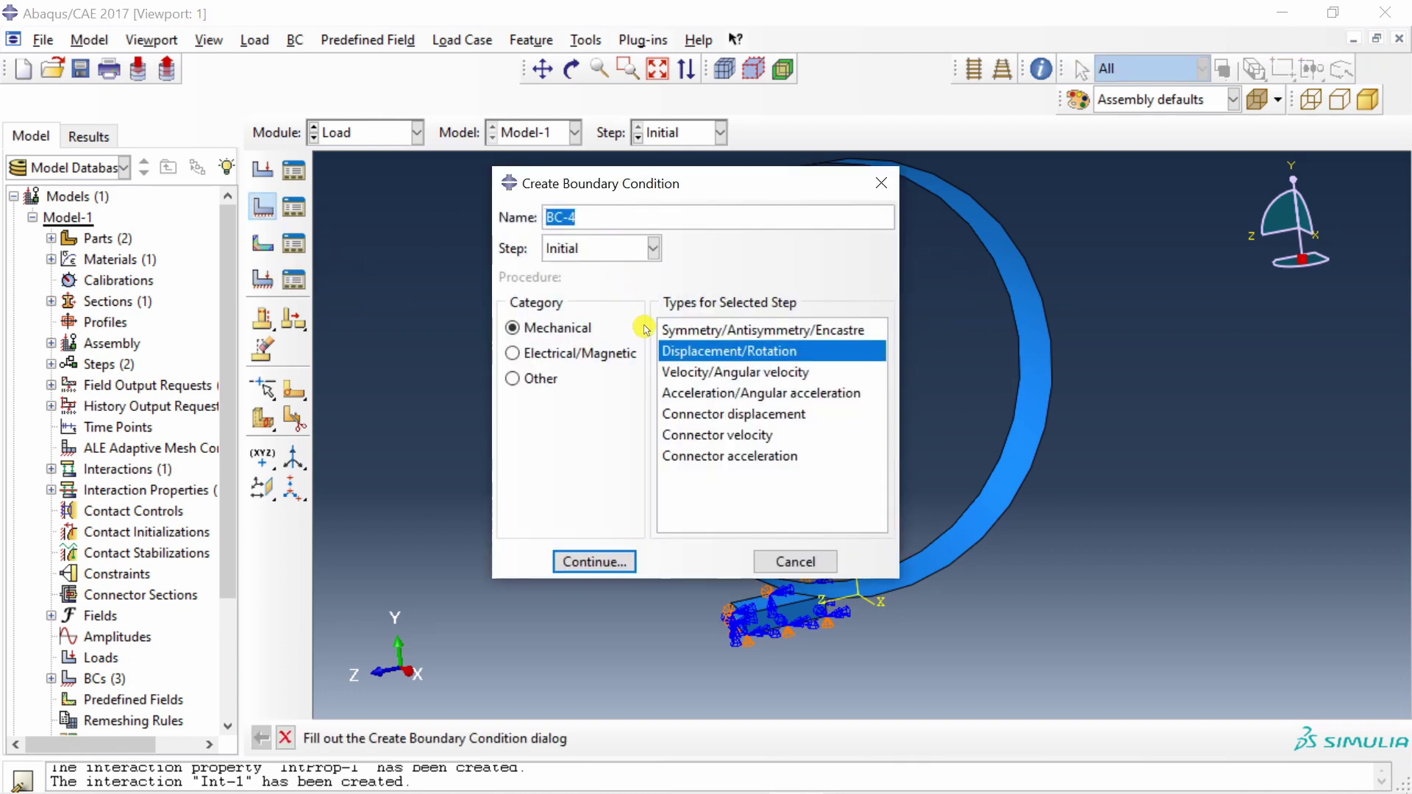
click(678, 374)
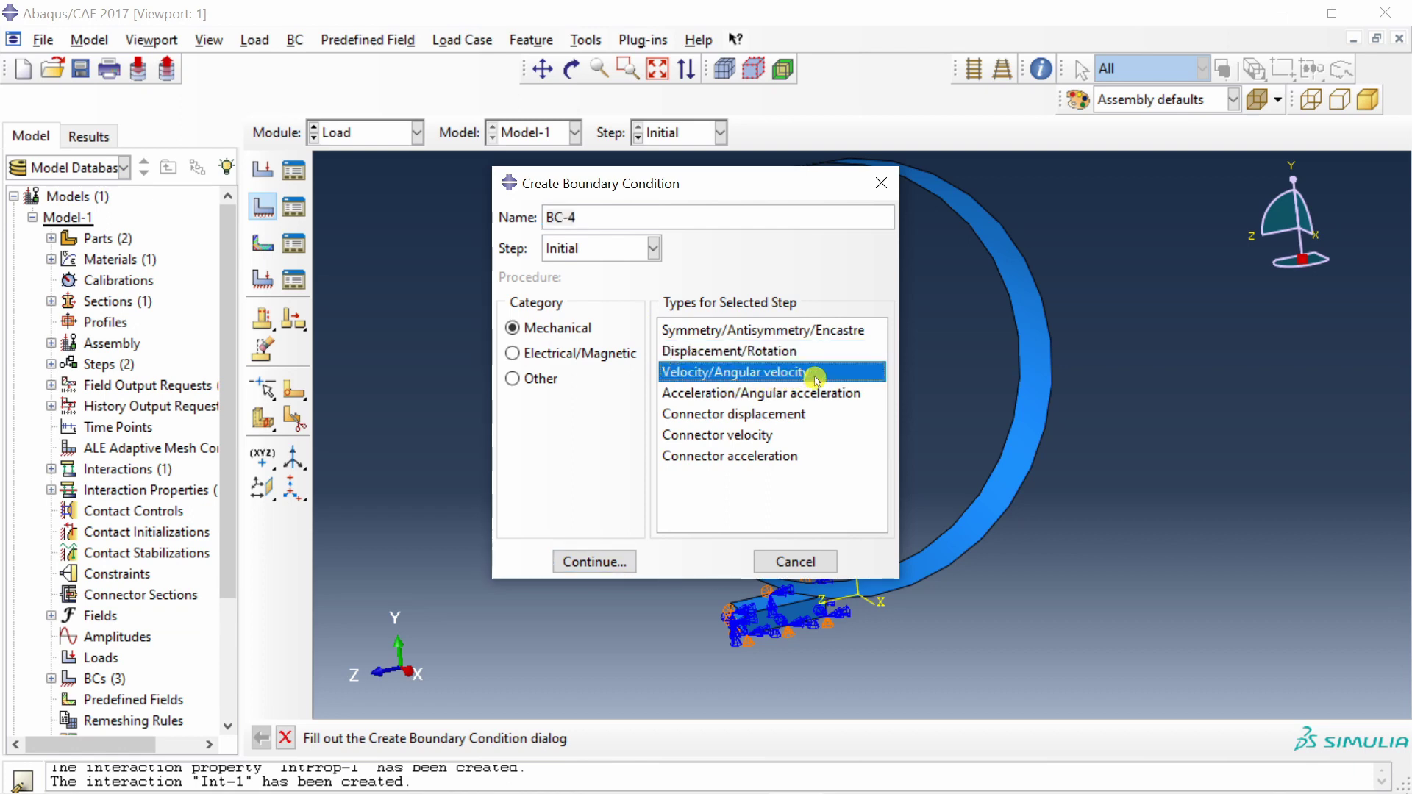
click(654, 249)
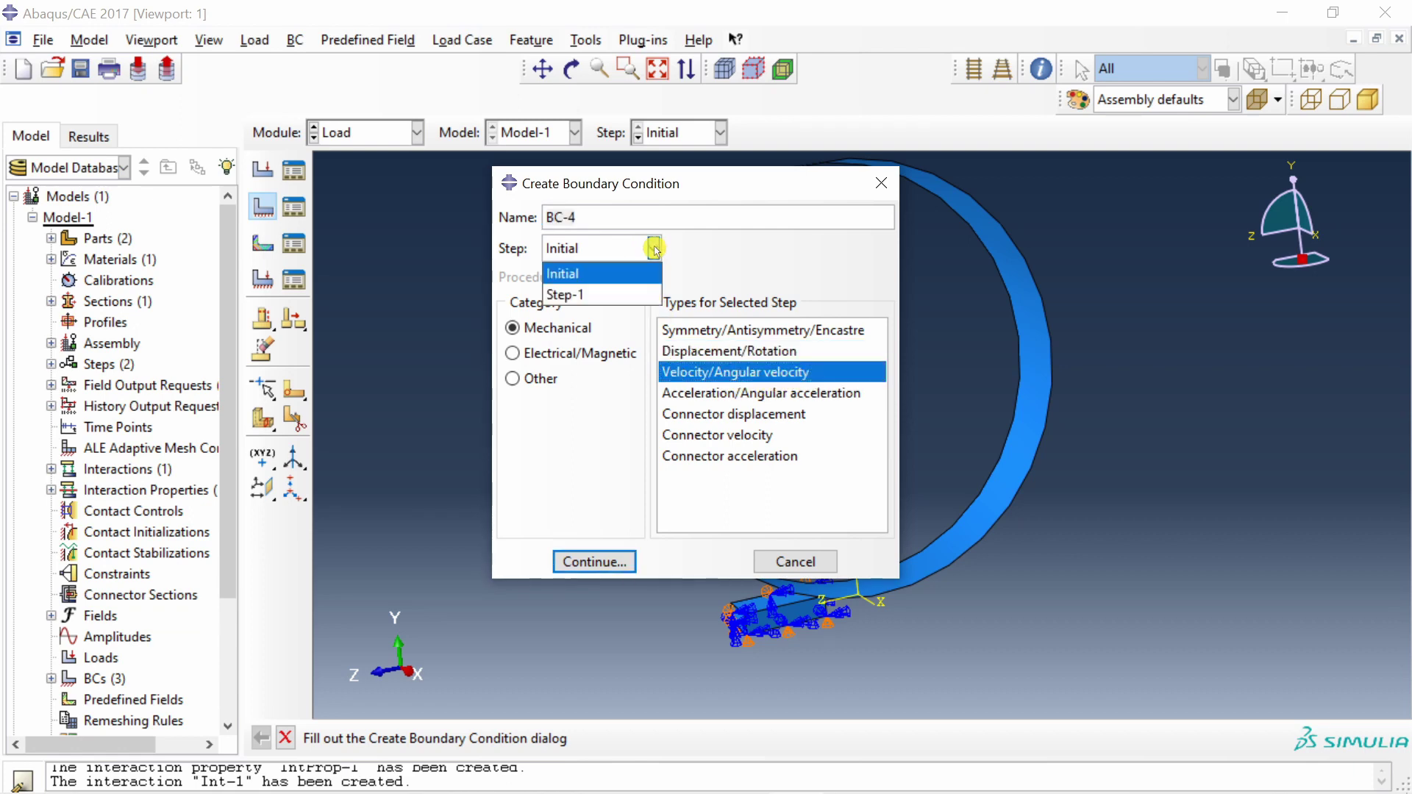
click(583, 296)
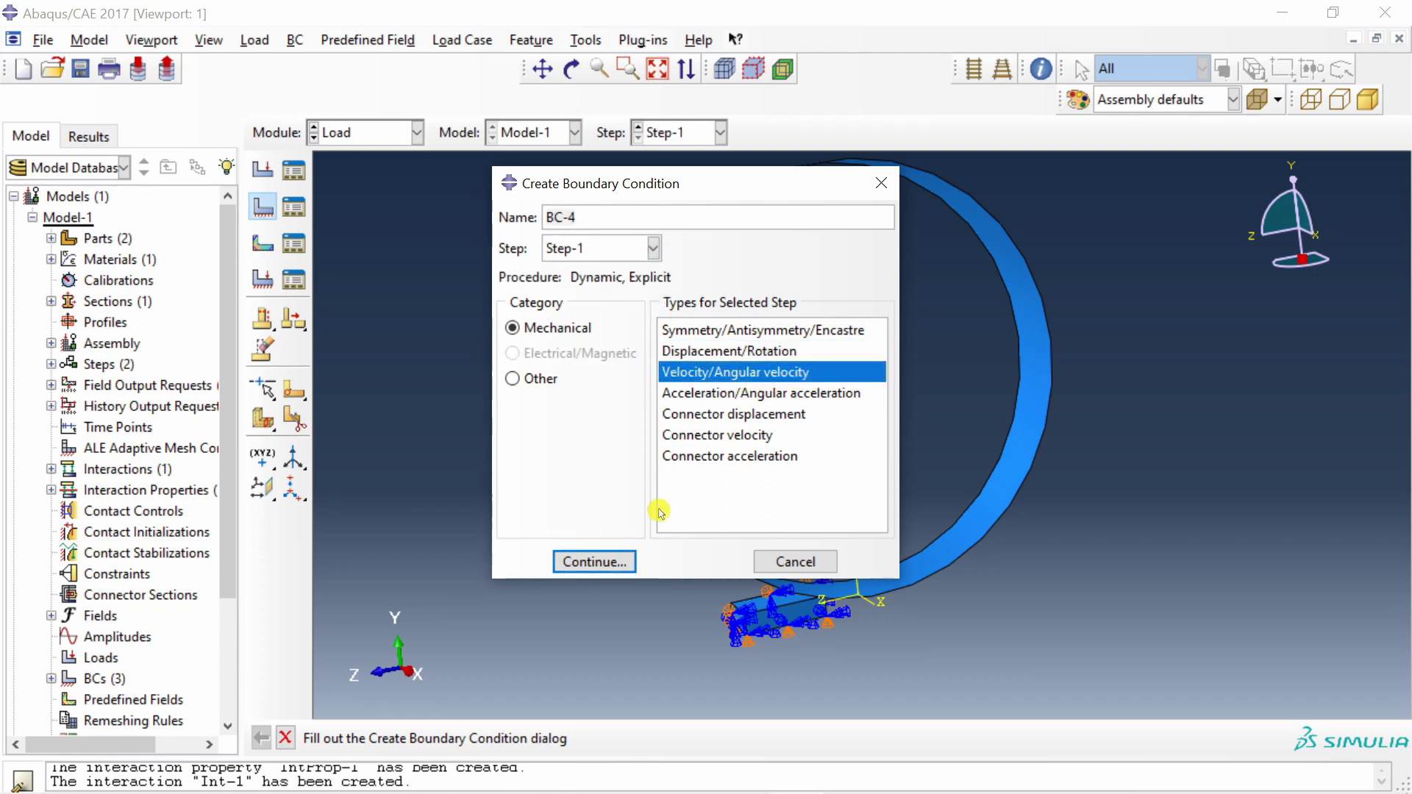
click(613, 561)
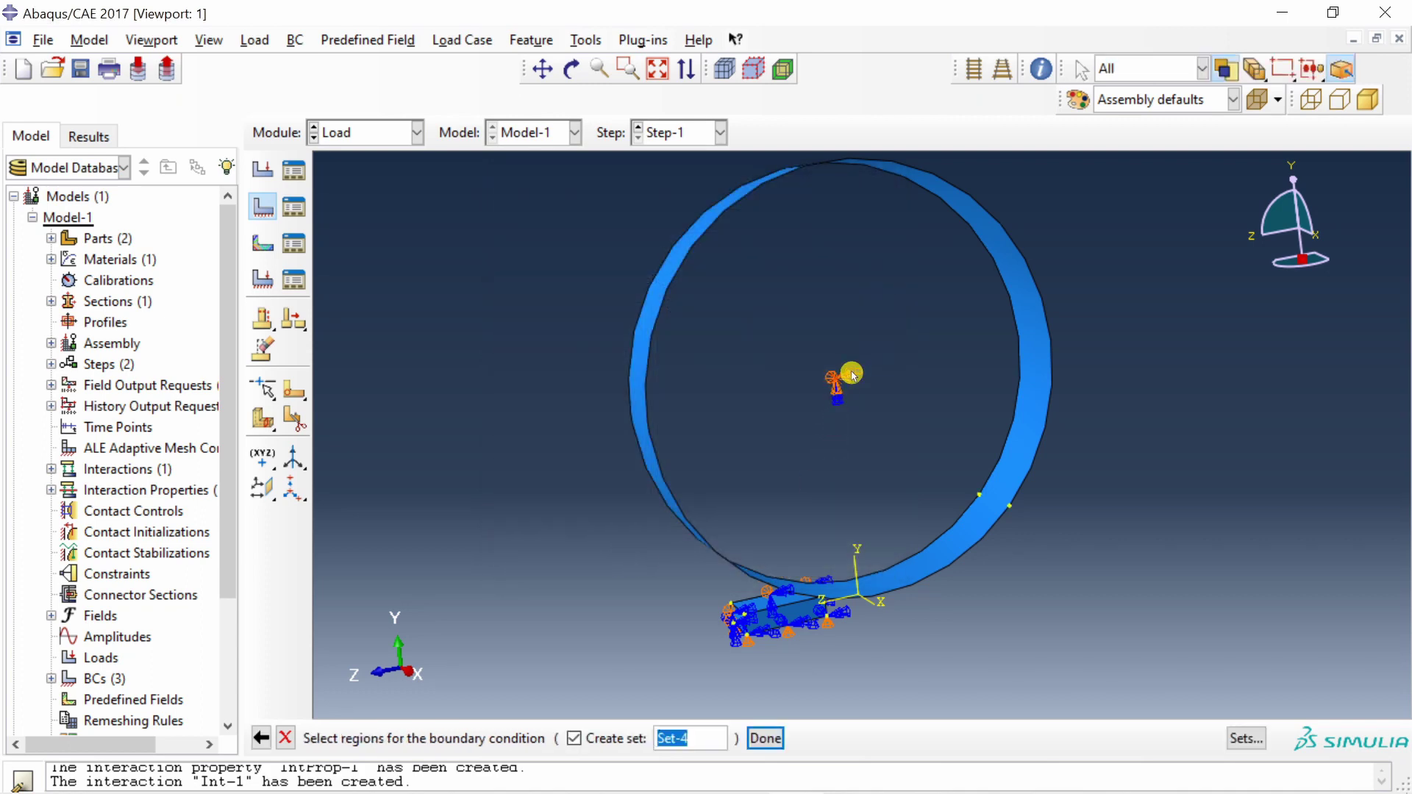
click(765, 738)
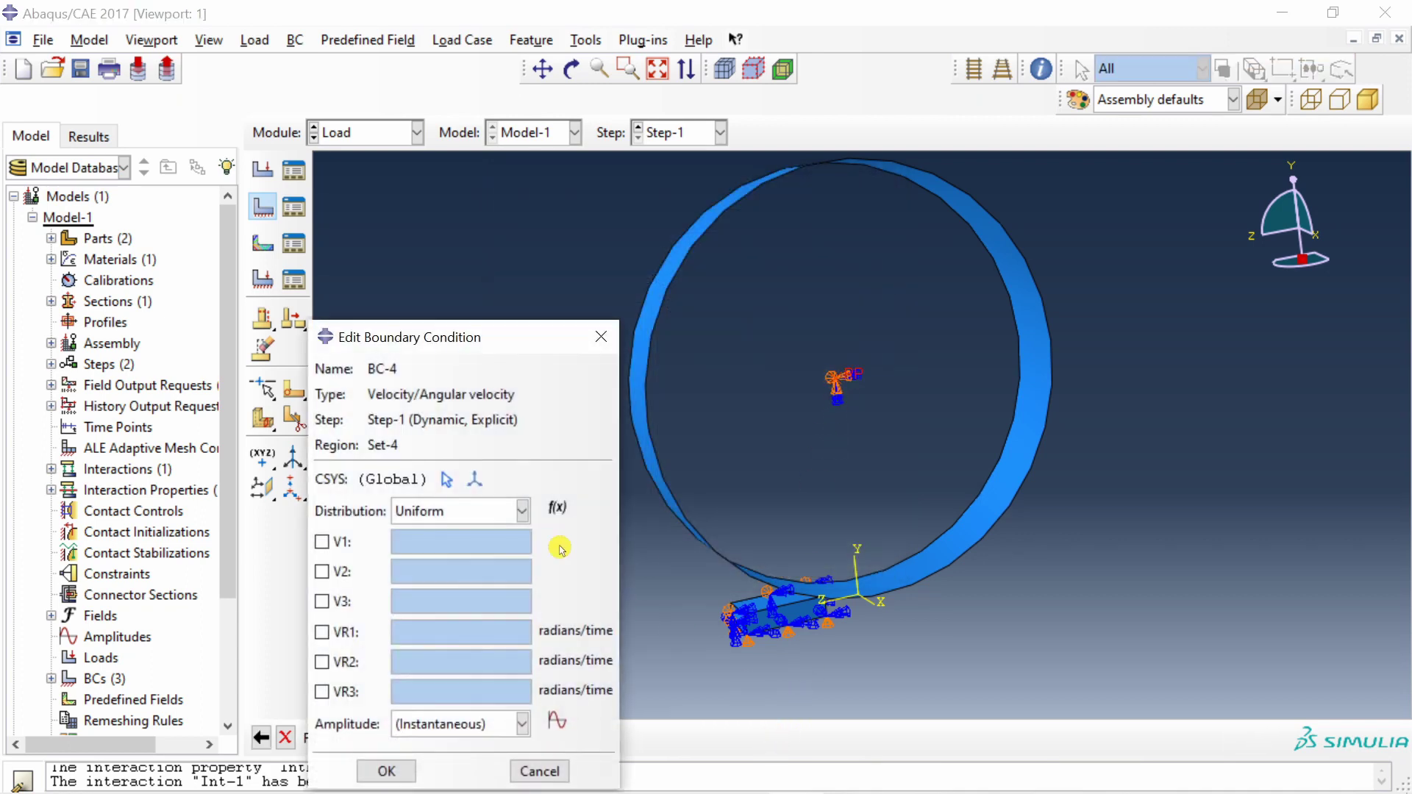
drag(504, 337, 548, 159)
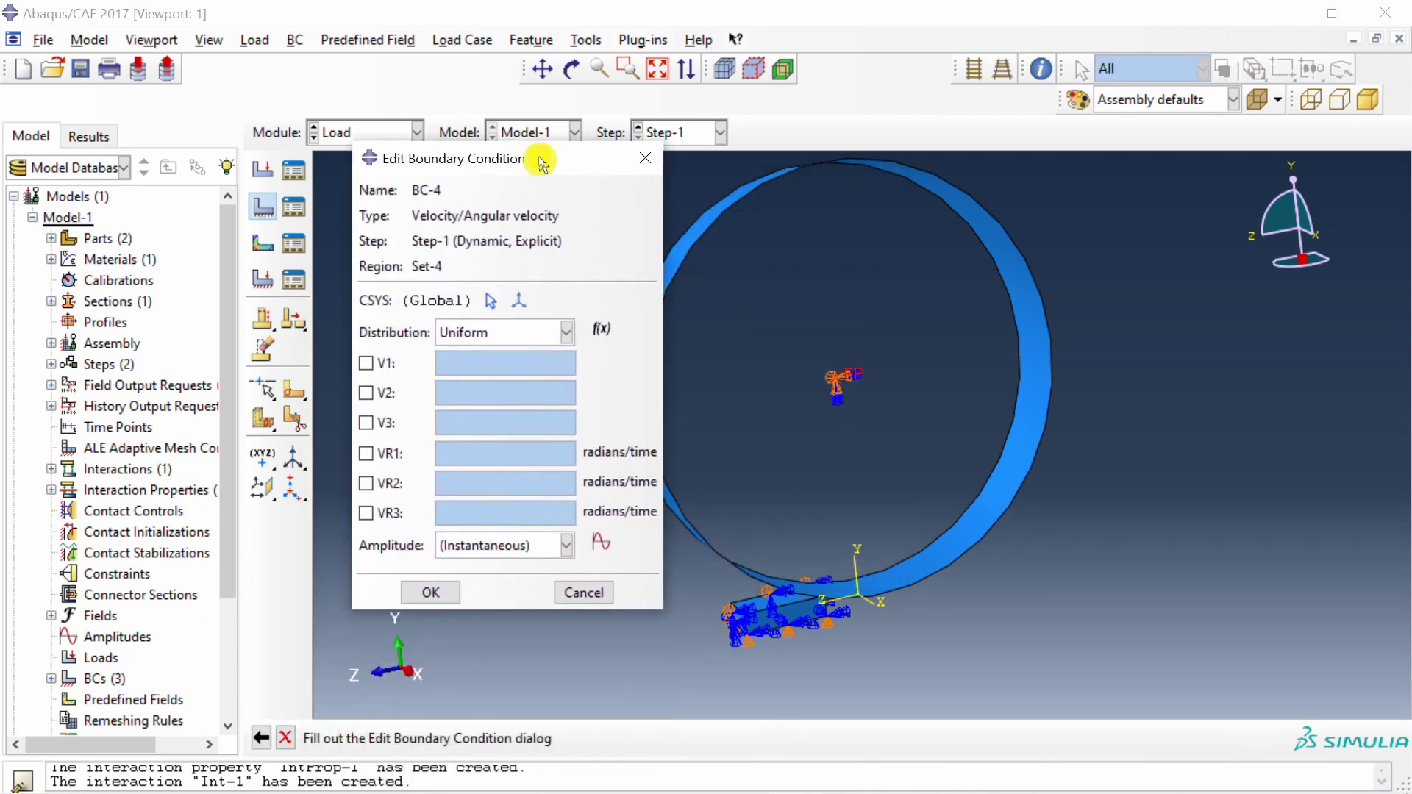
click(367, 456)
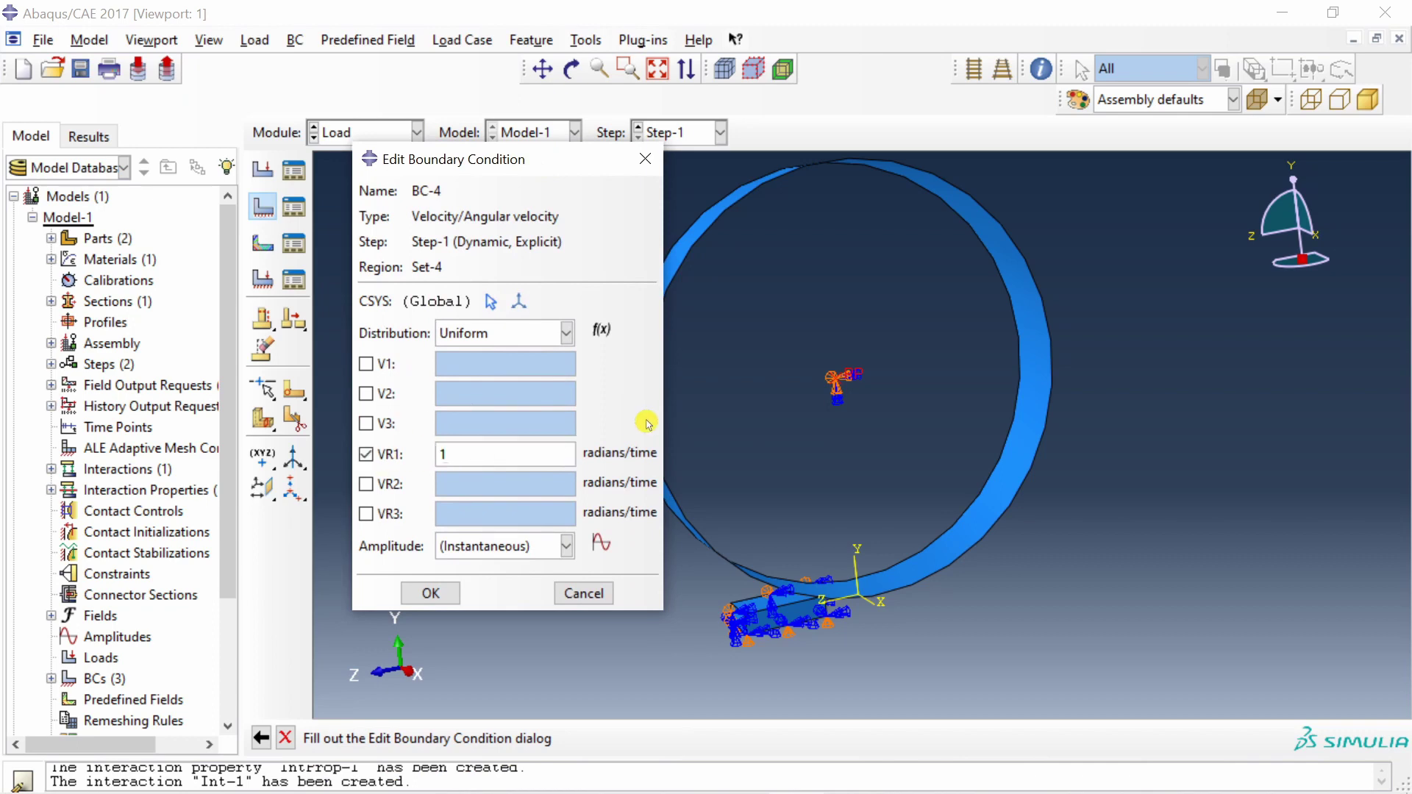
click(424, 594)
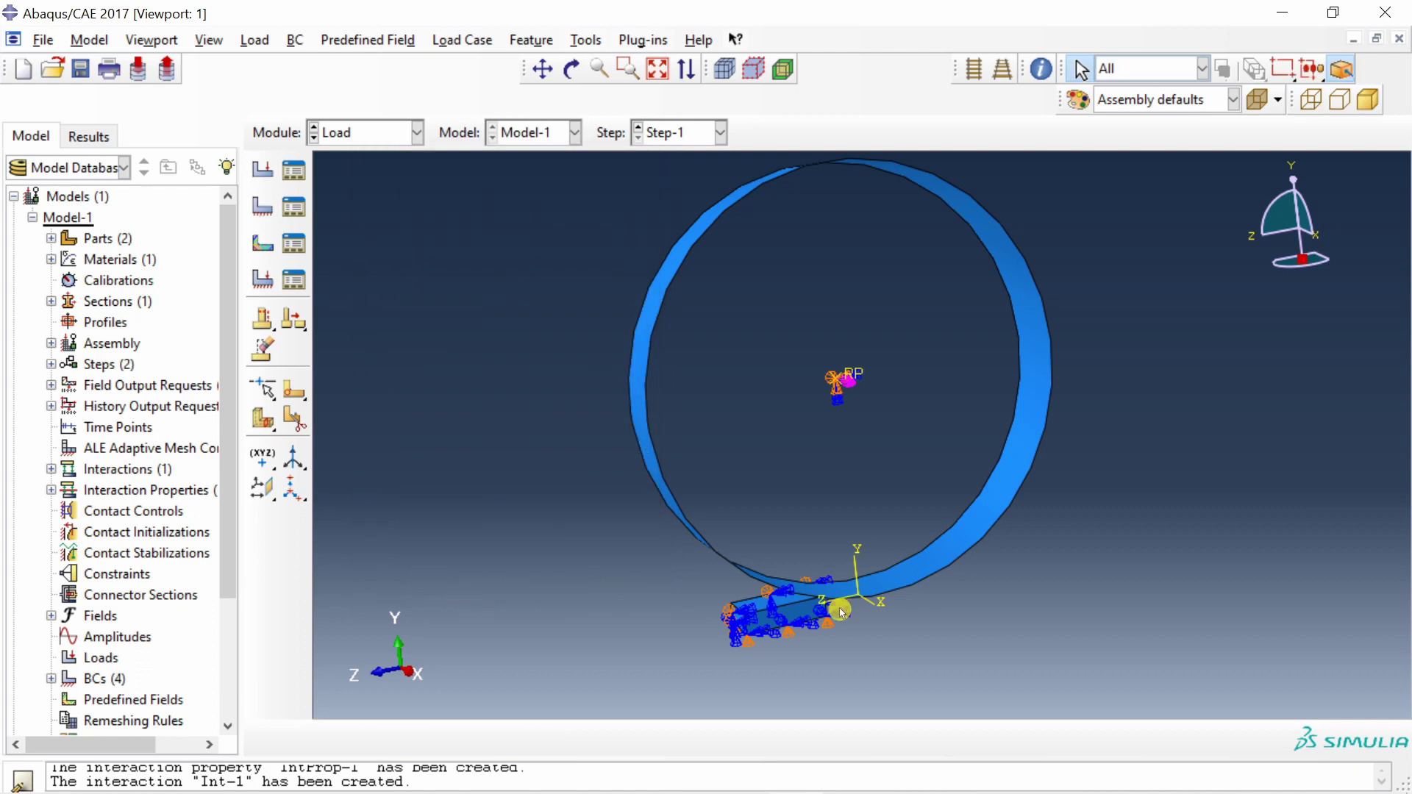
- Create a Velocity/Angular velocity boundary condition in Step-1 on the entire sheet, enabling only V3 with a negative value
scroll(772, 668, up, 2)
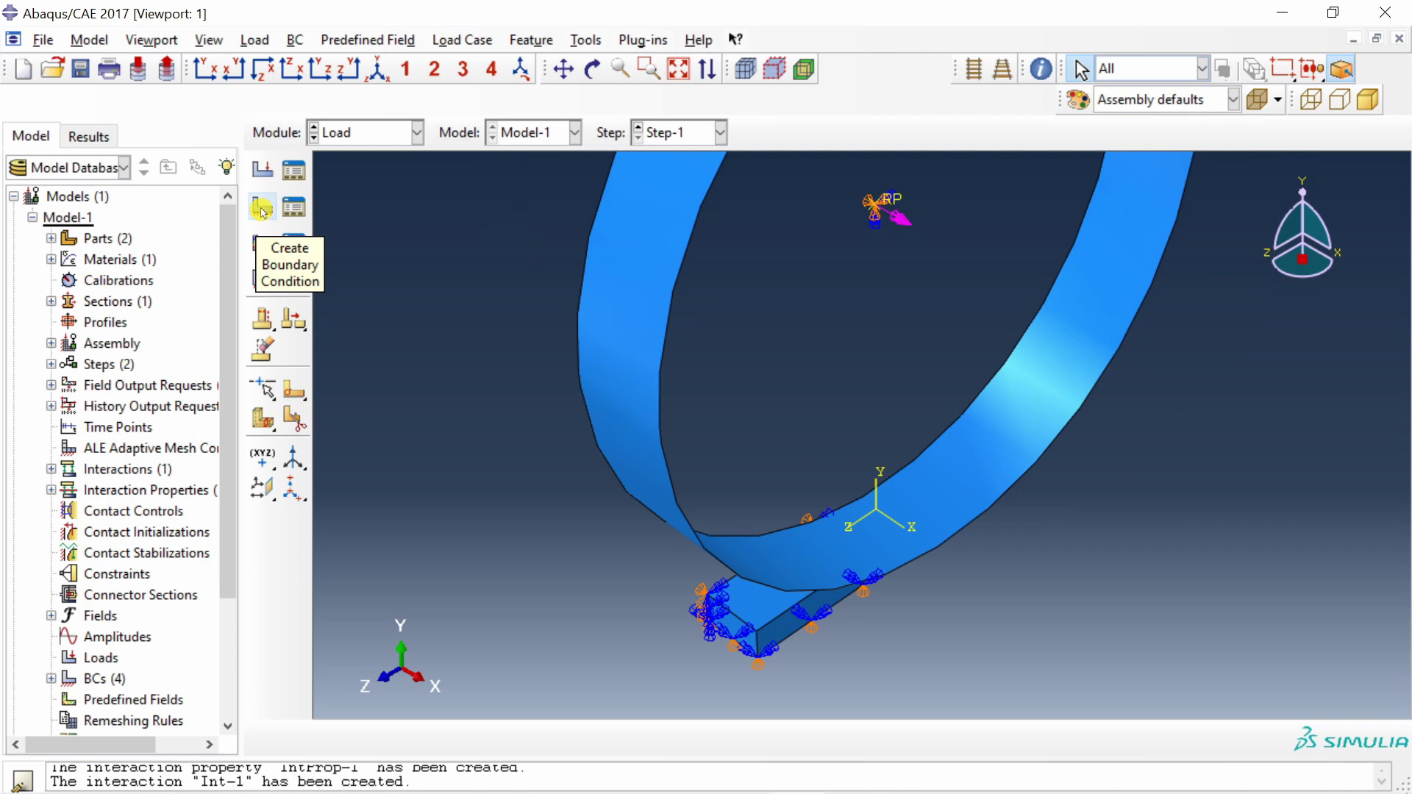
click(262, 209)
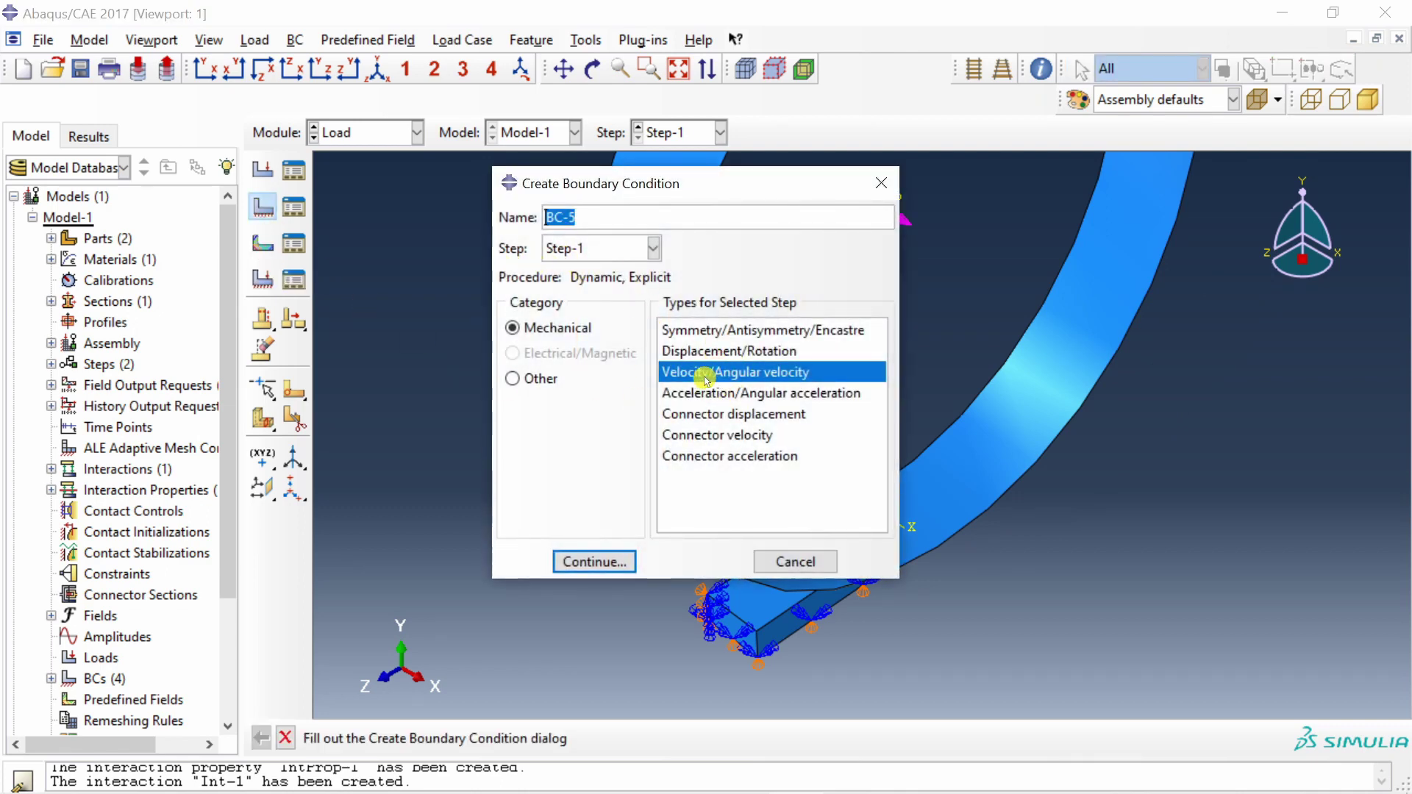
click(596, 562)
scroll(706, 625, down, 3)
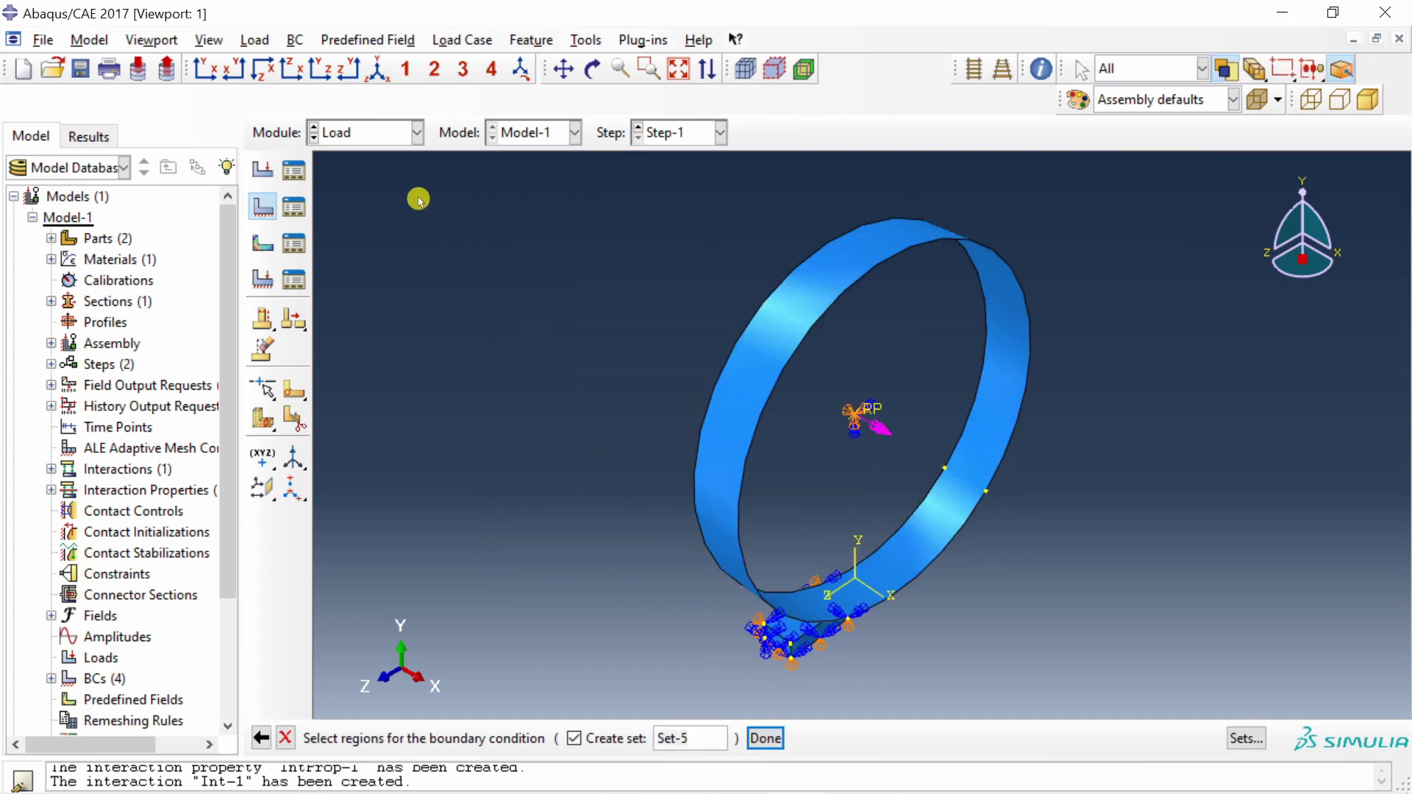
click(351, 69)
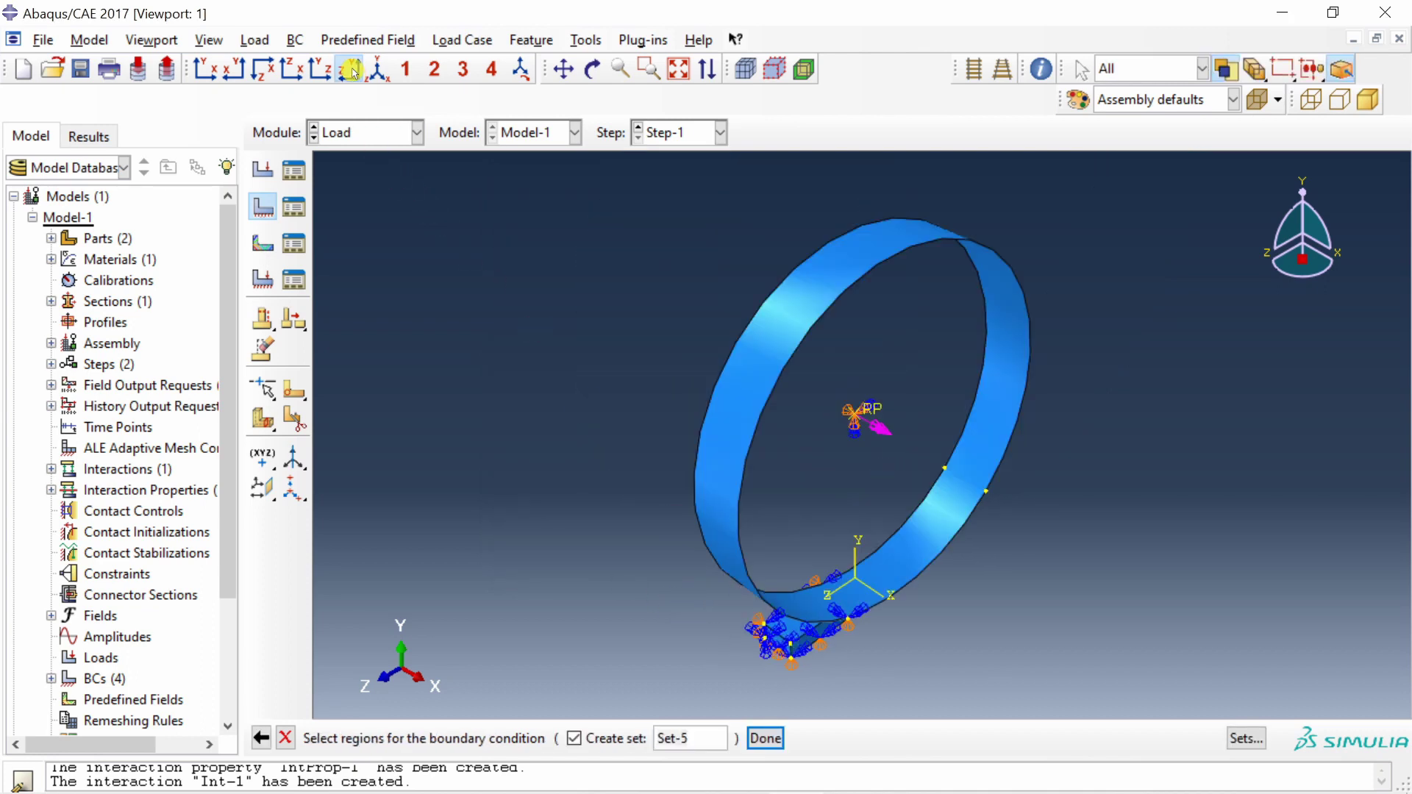
click(976, 69)
scroll(849, 544, up, 2)
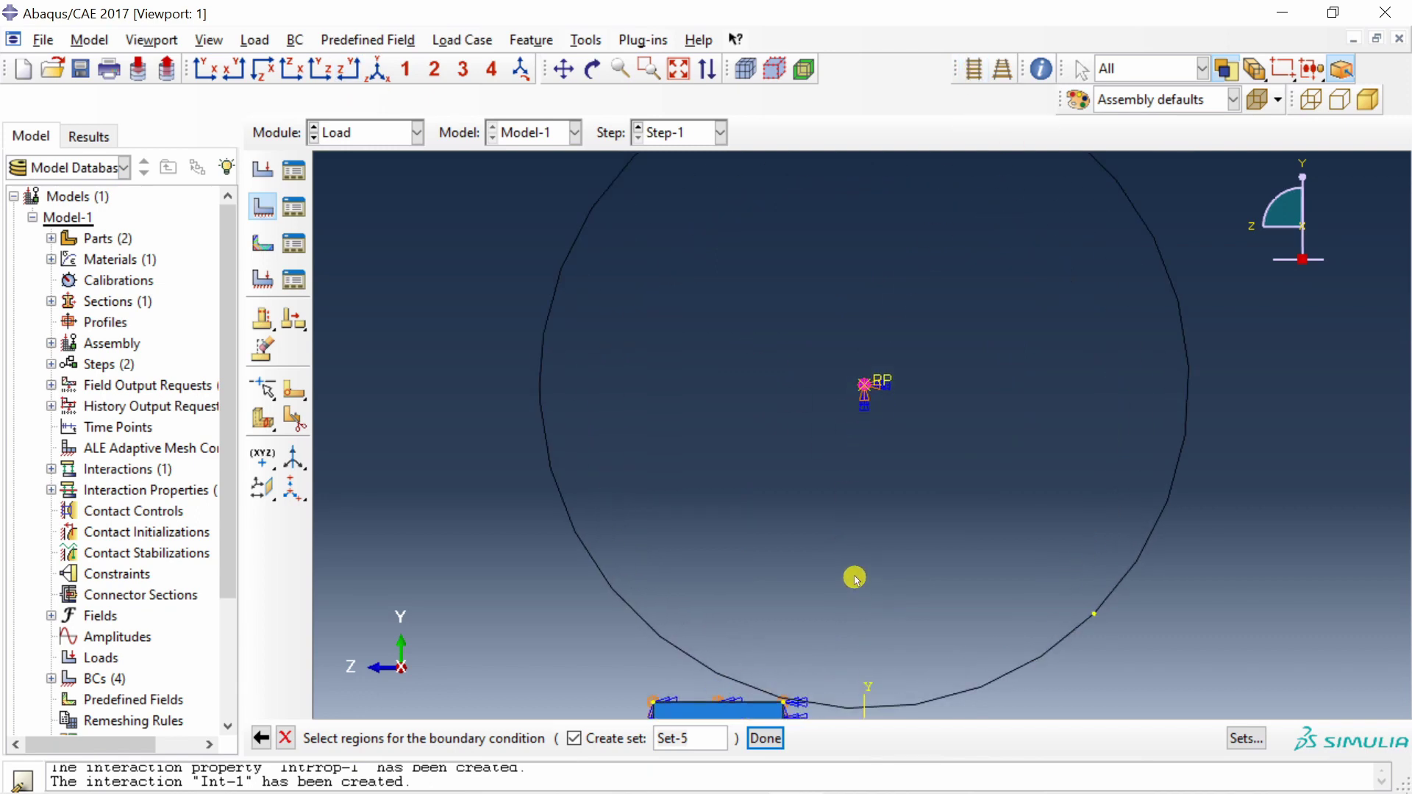
scroll(782, 668, up, 5)
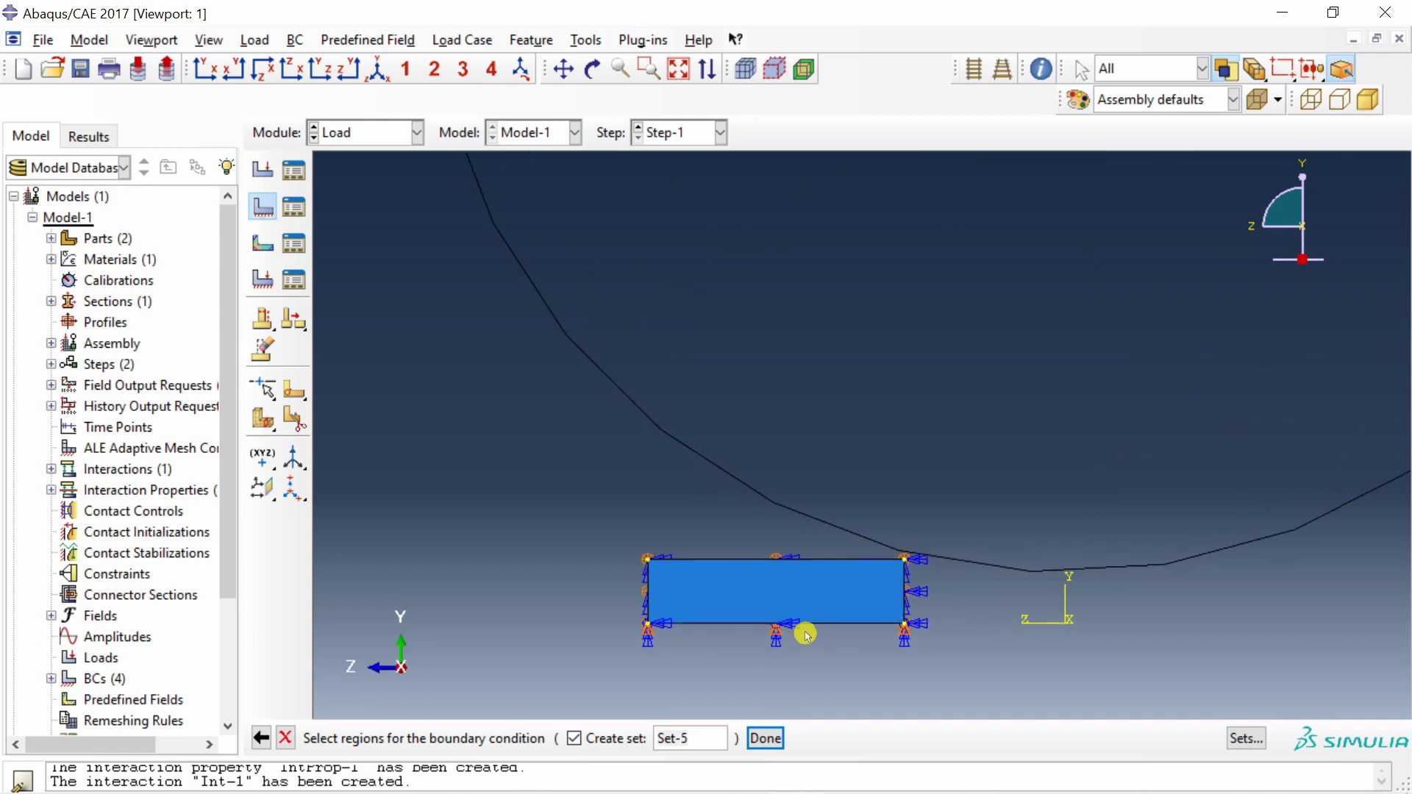
scroll(802, 631, up, 3)
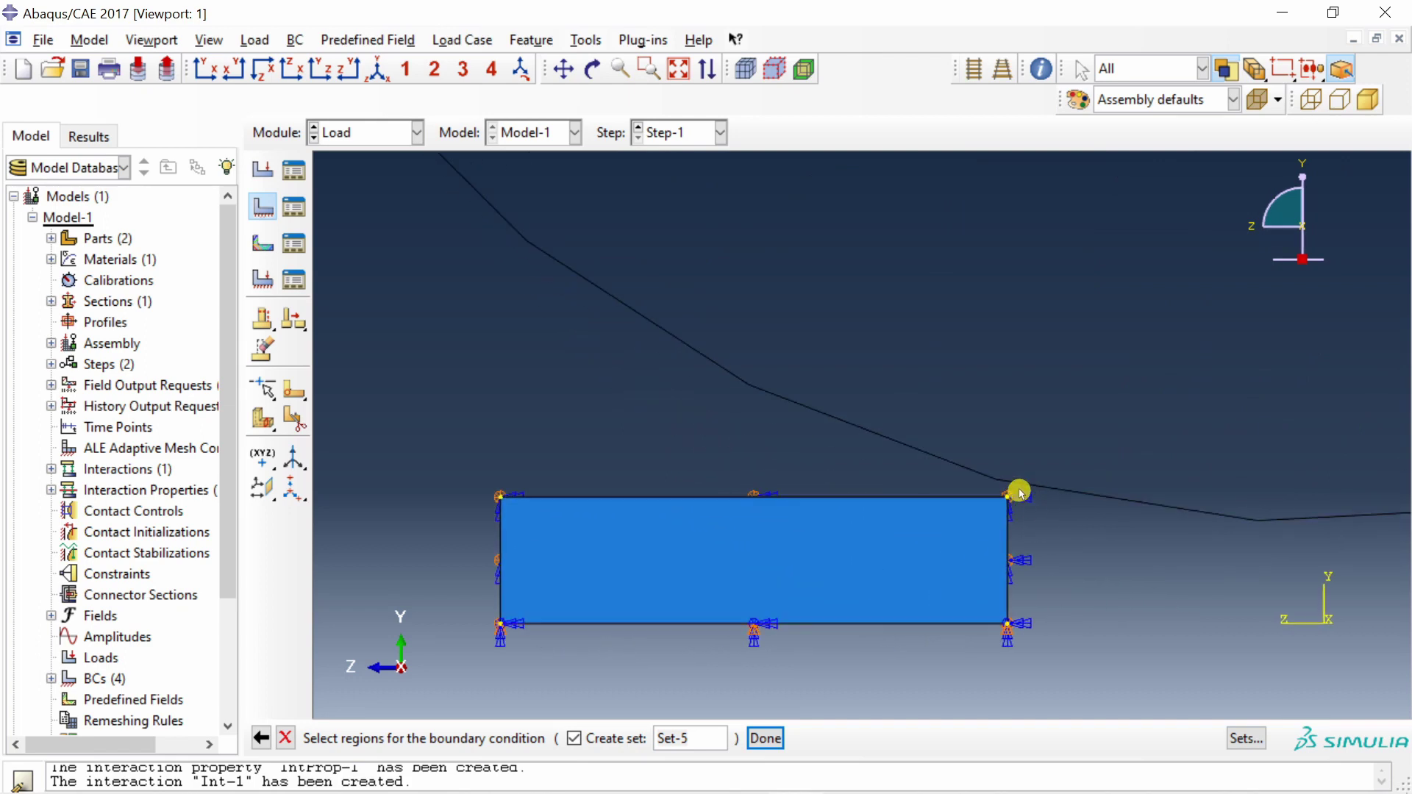
drag(1020, 492, 468, 648)
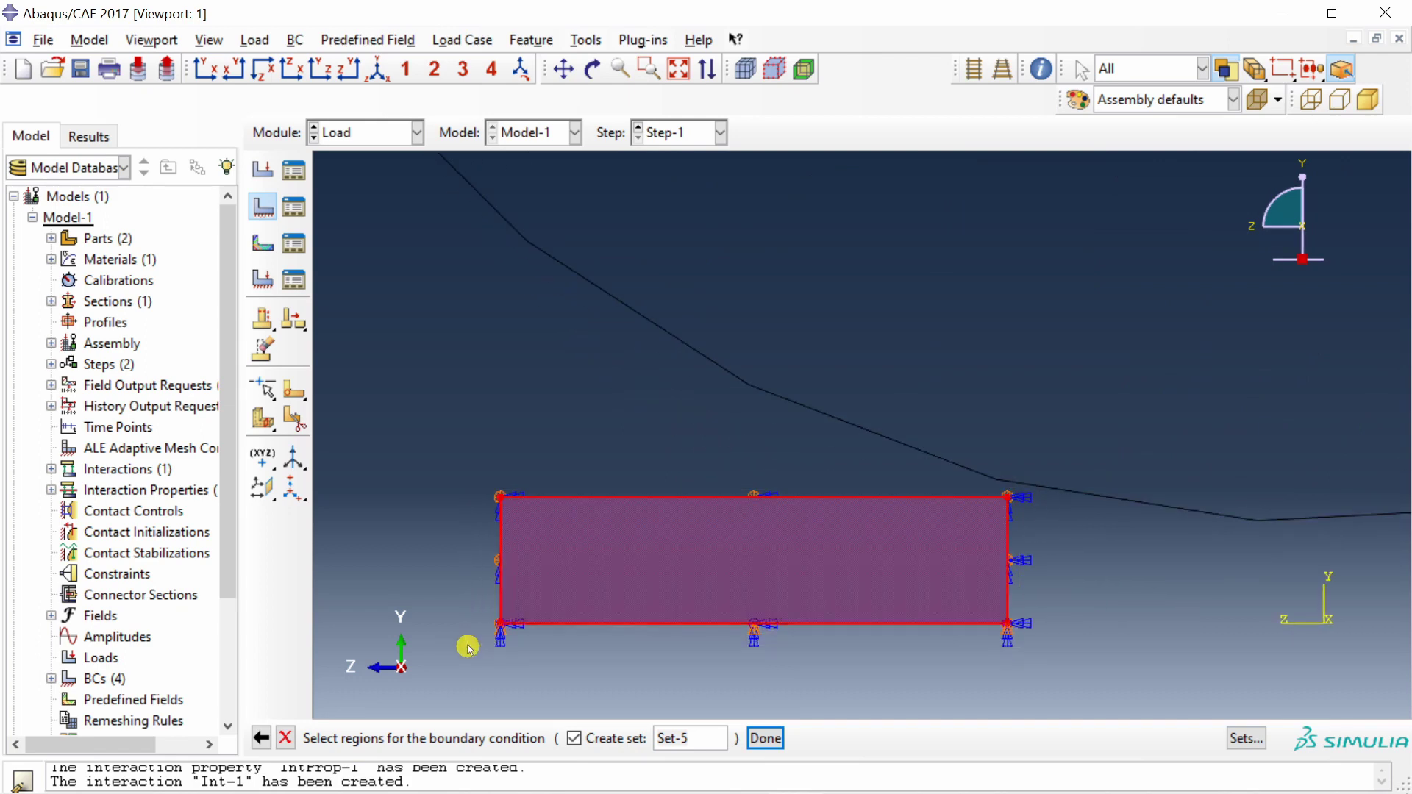
click(765, 738)
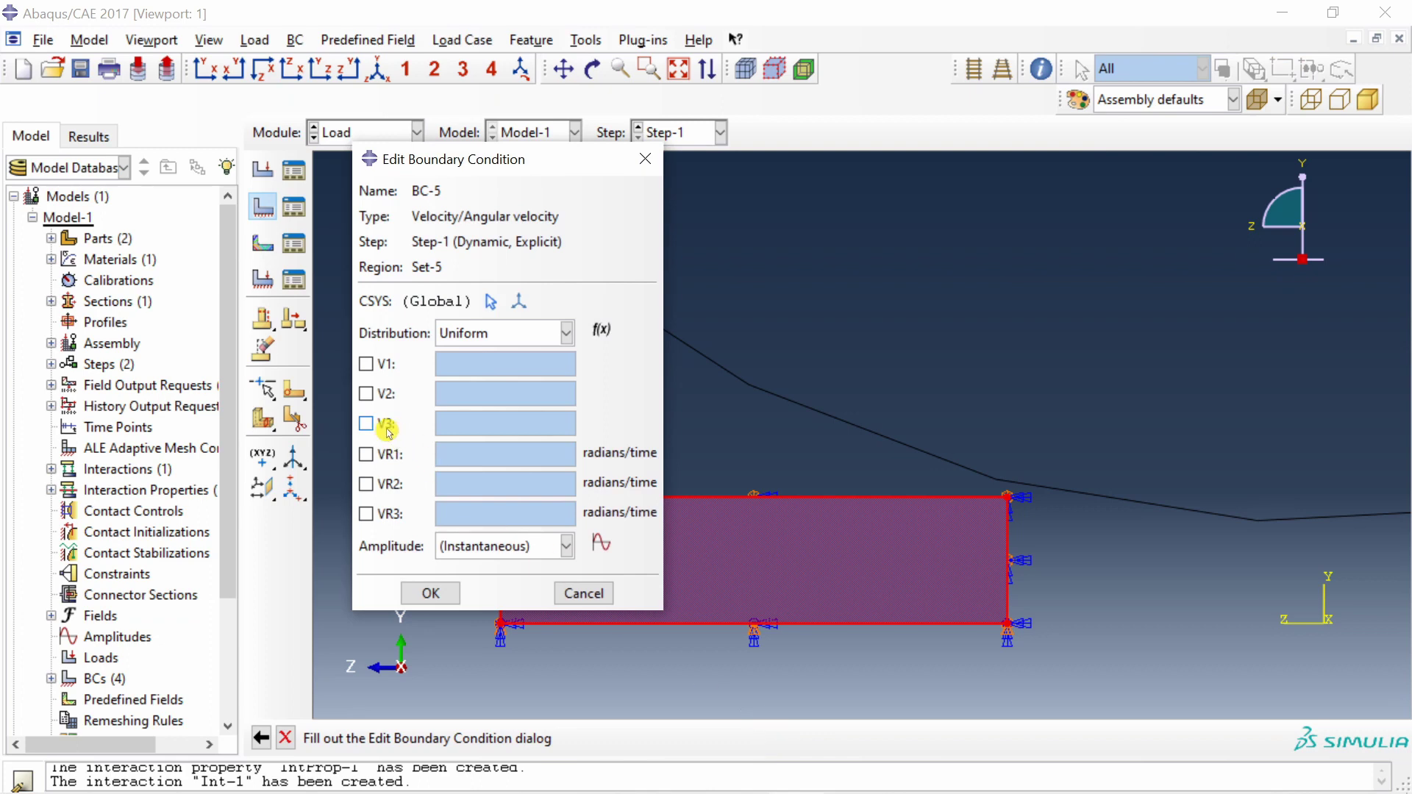
click(367, 425)
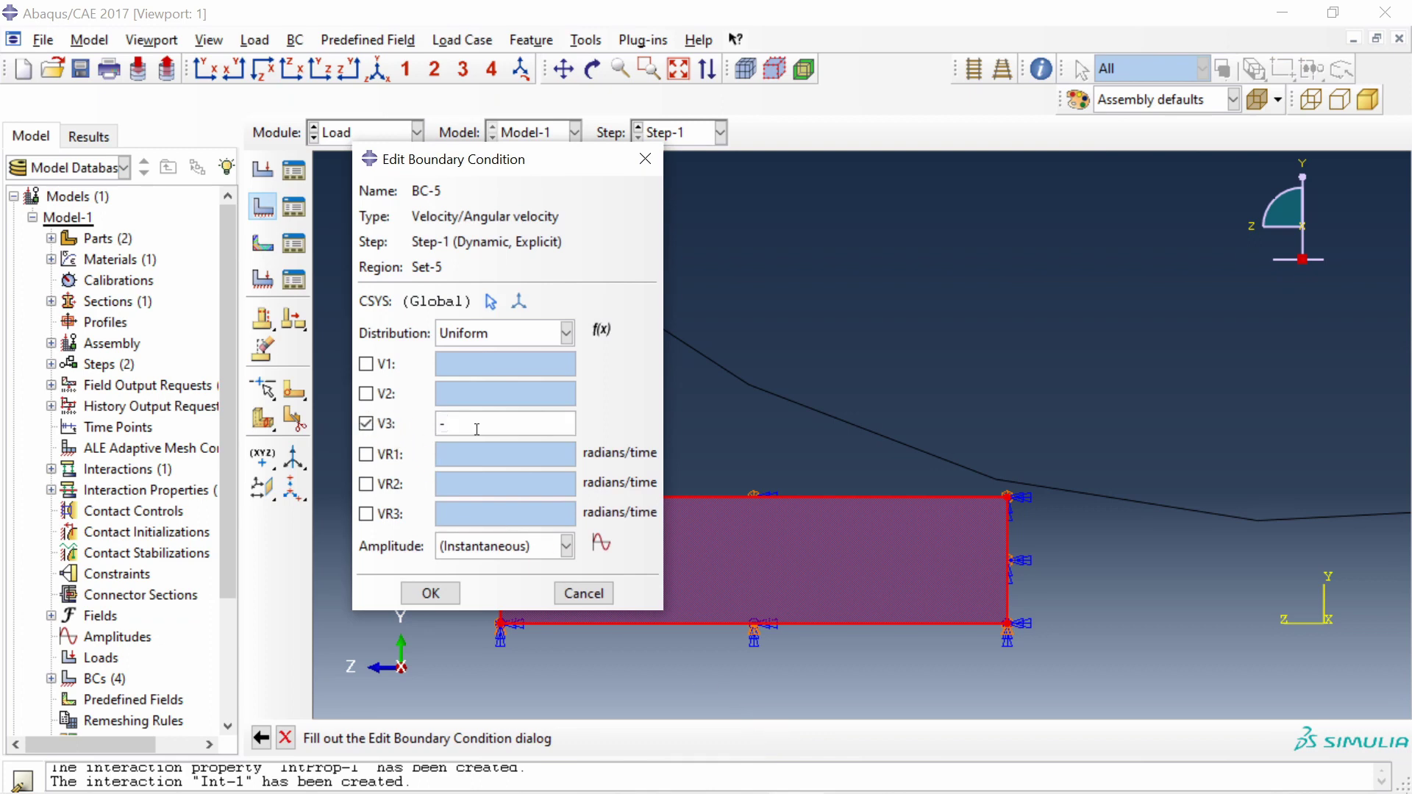
key(Return)
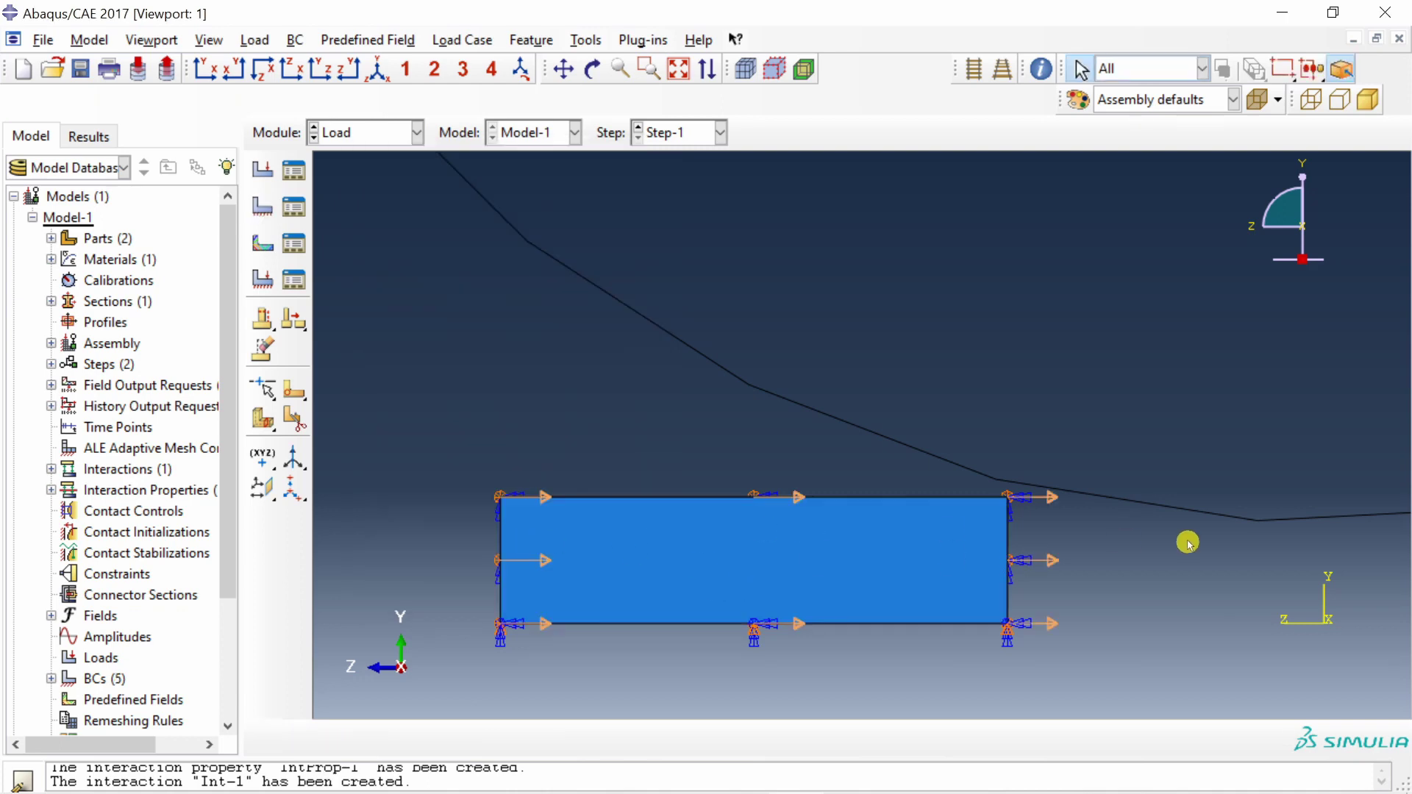
- Go to the Mesh module and make the Sheet part the object to mesh instead of the assembly
scroll(825, 497, up, 1)
ctrl+alt+drag(824, 497, 608, 479)
ctrl+alt+drag(820, 568, 713, 589)
click(383, 71)
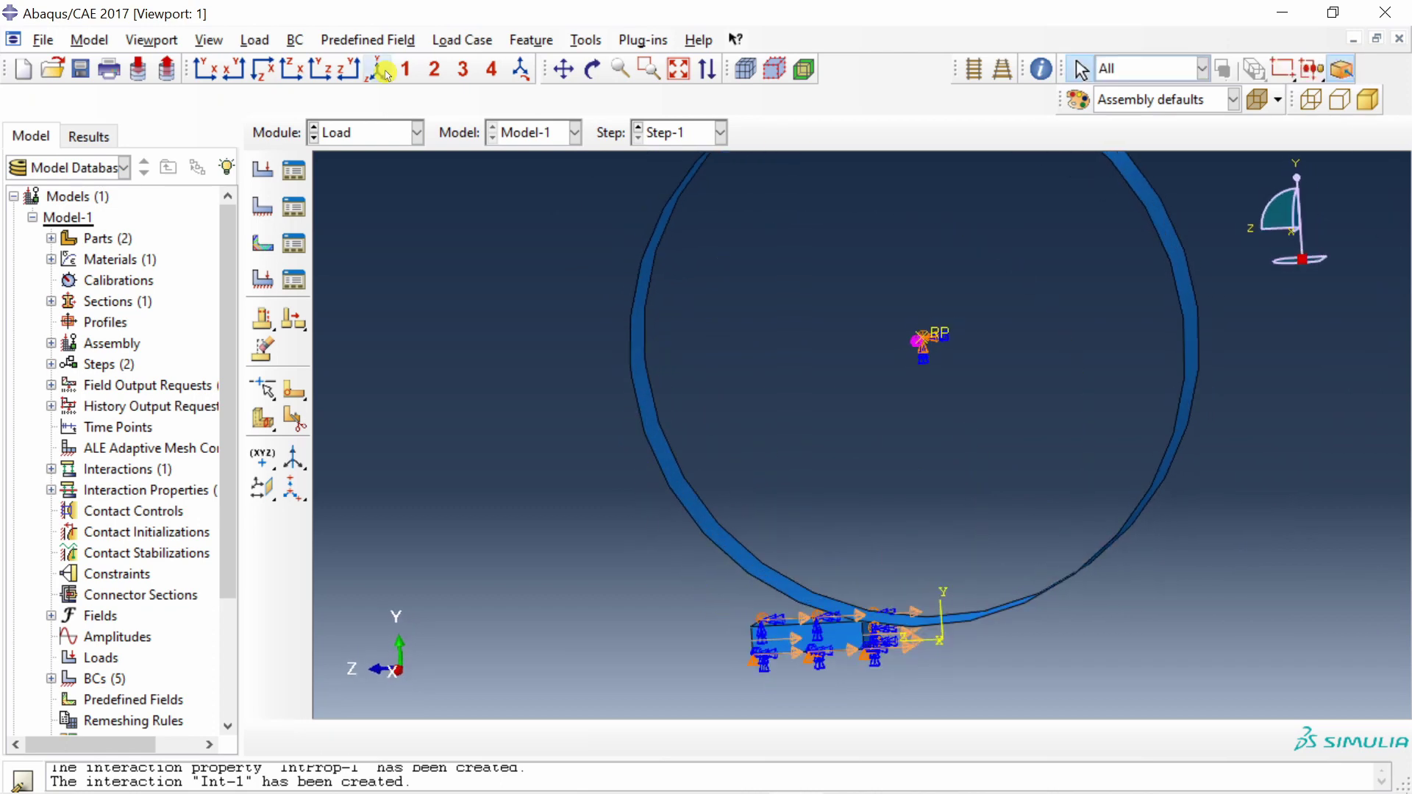
click(401, 134)
click(370, 286)
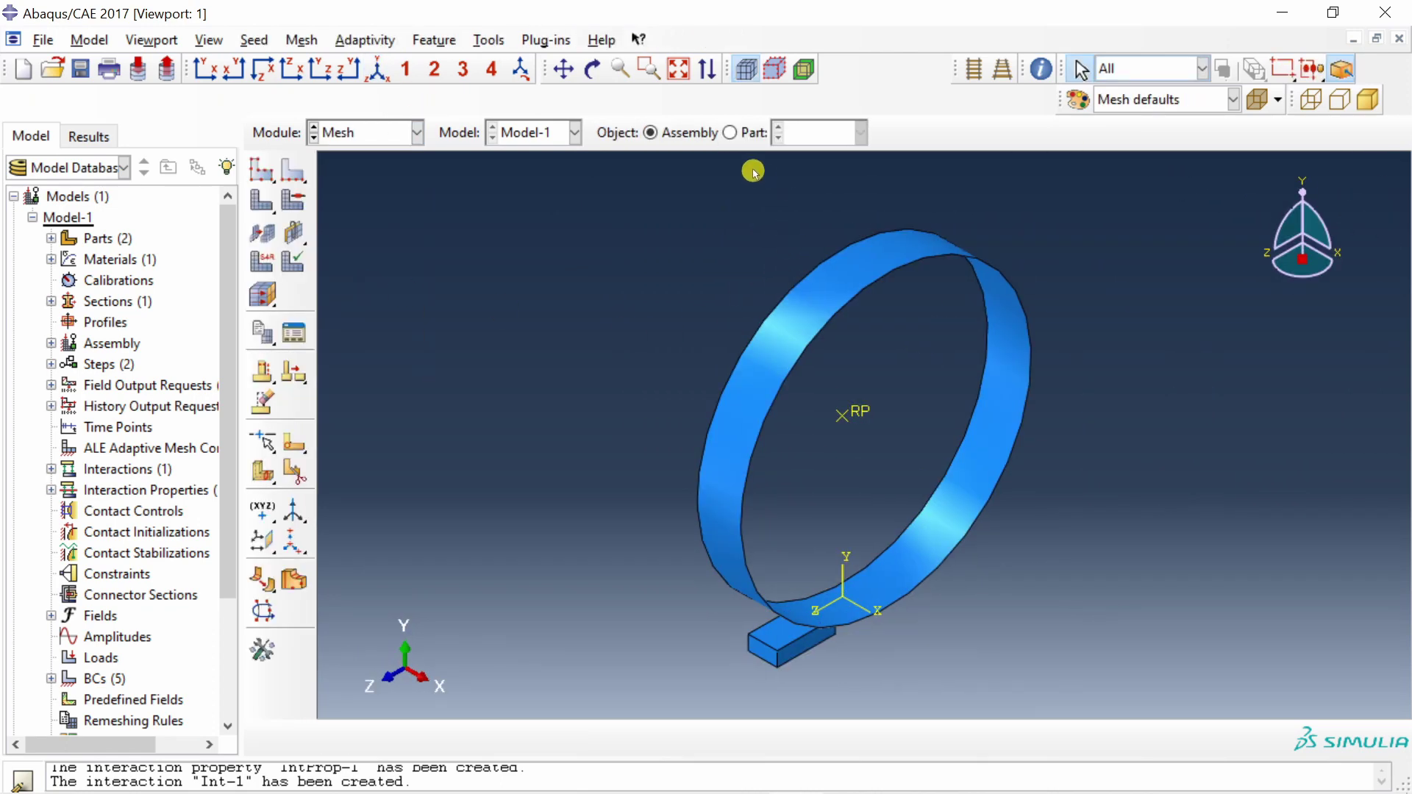
click(729, 133)
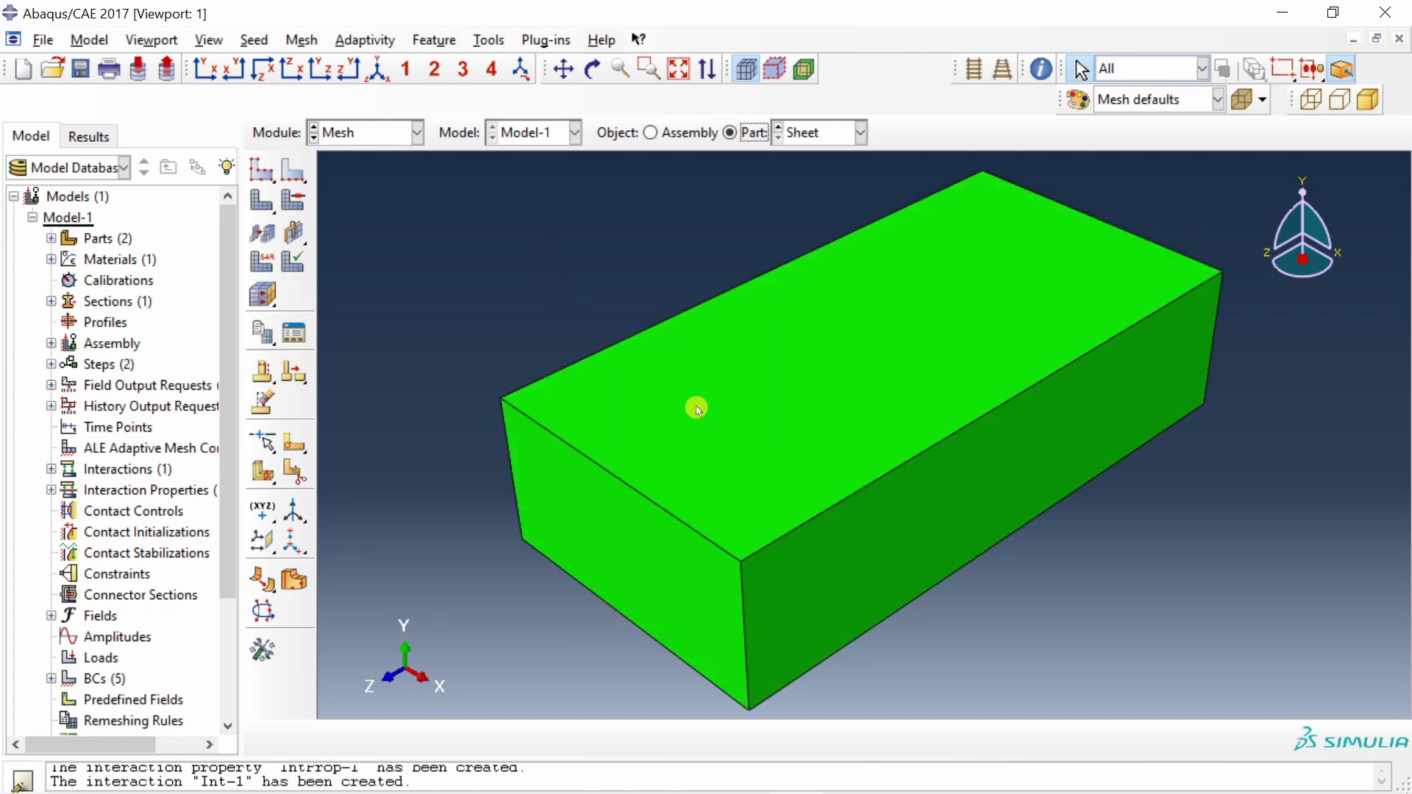
- Seed the Sheet part with an approximate global size of 2 and generate its mesh
click(261, 170)
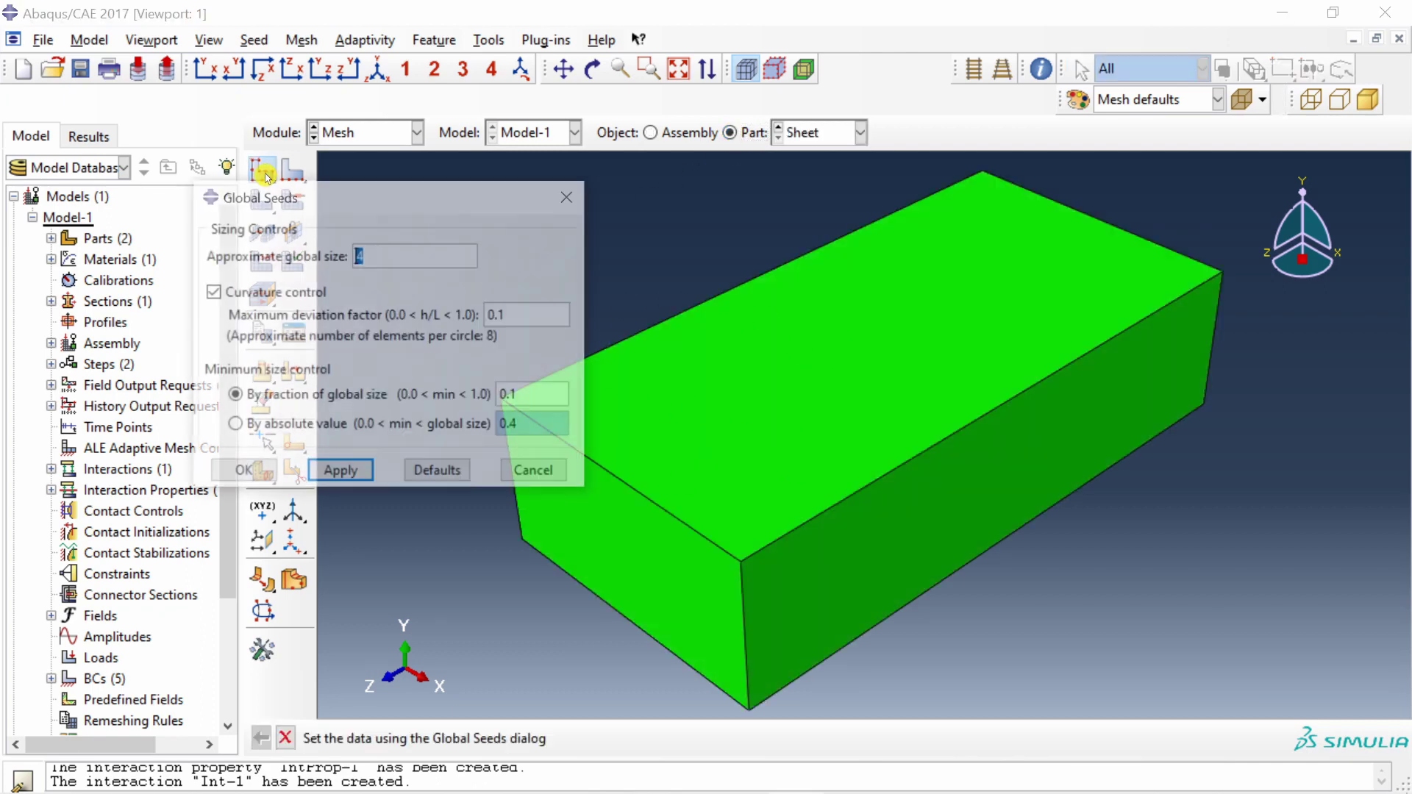
click(360, 470)
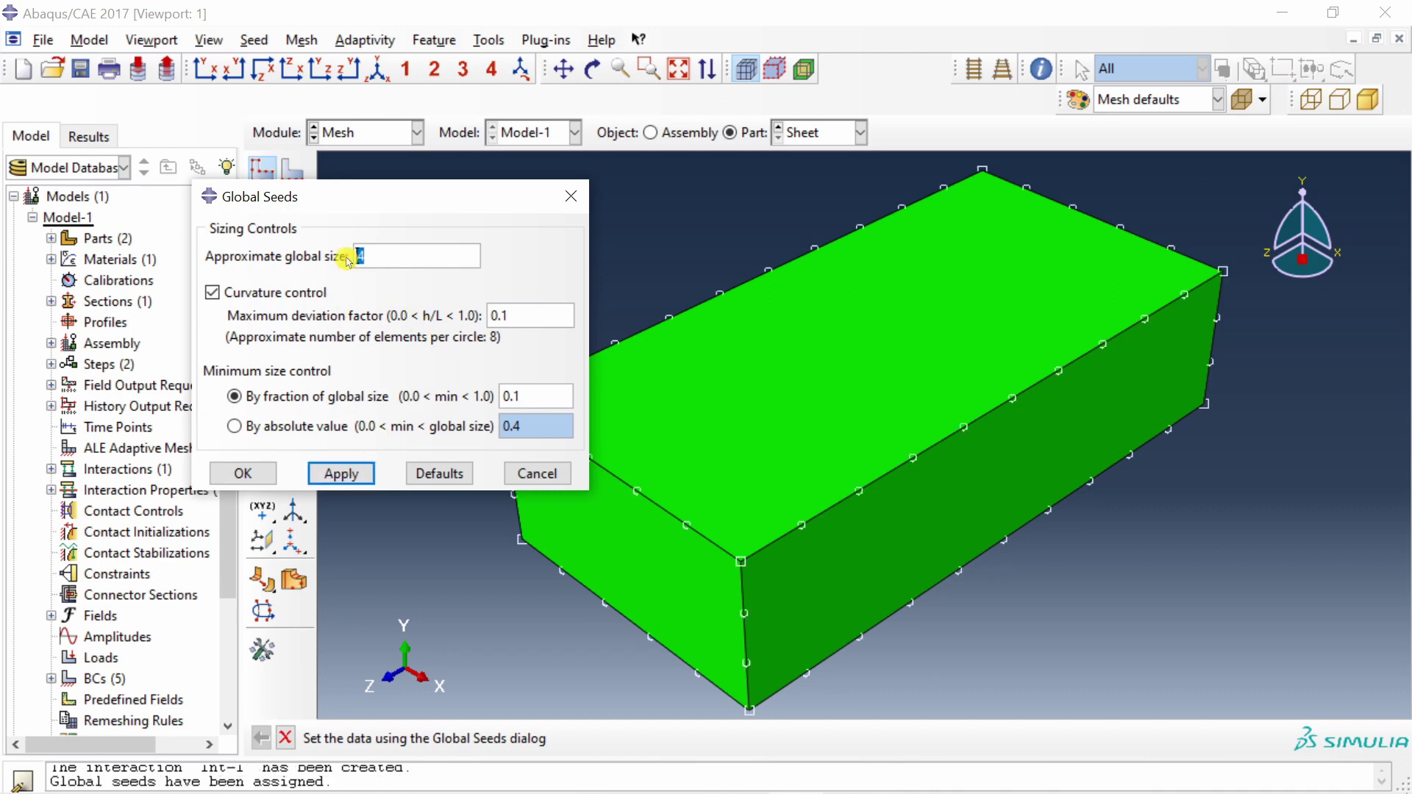
click(346, 471)
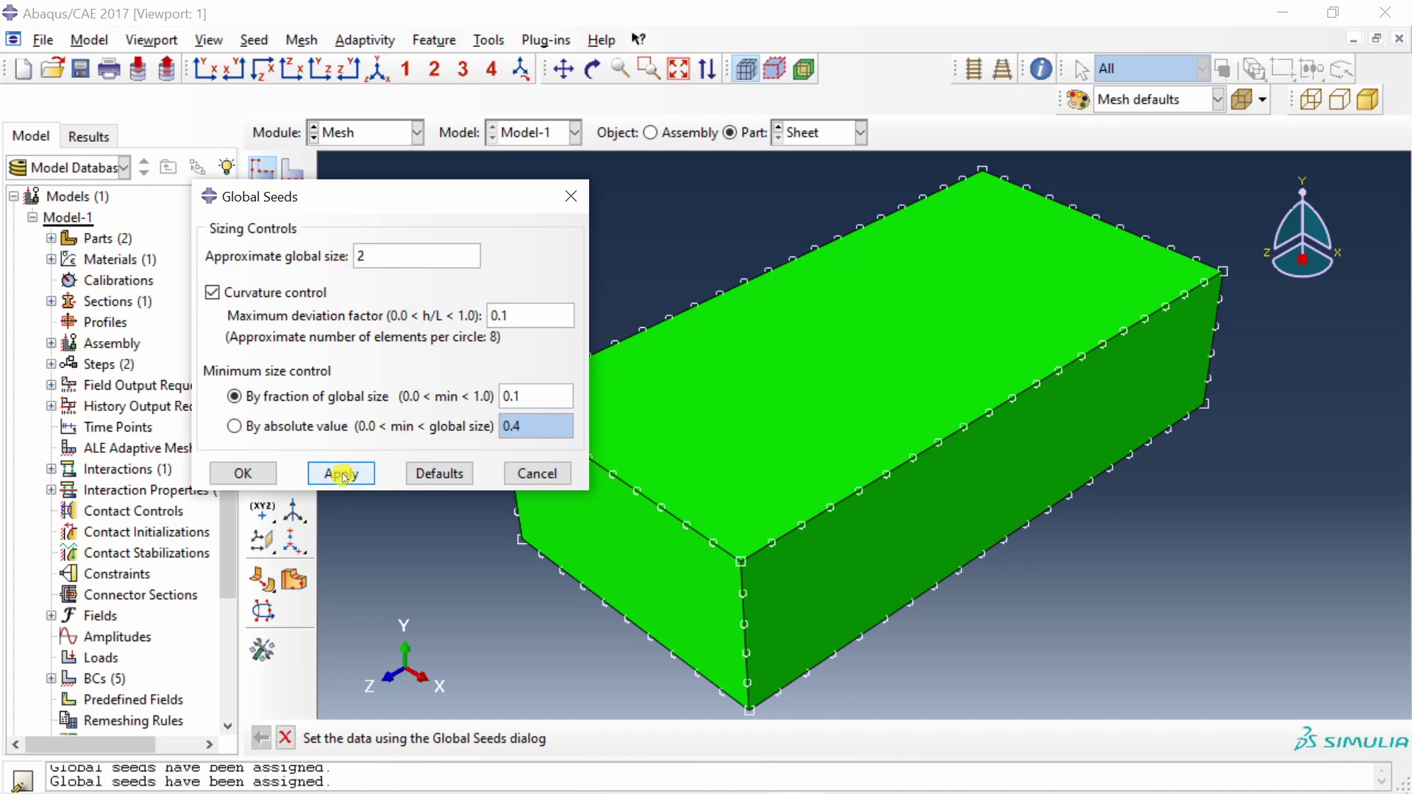
click(252, 476)
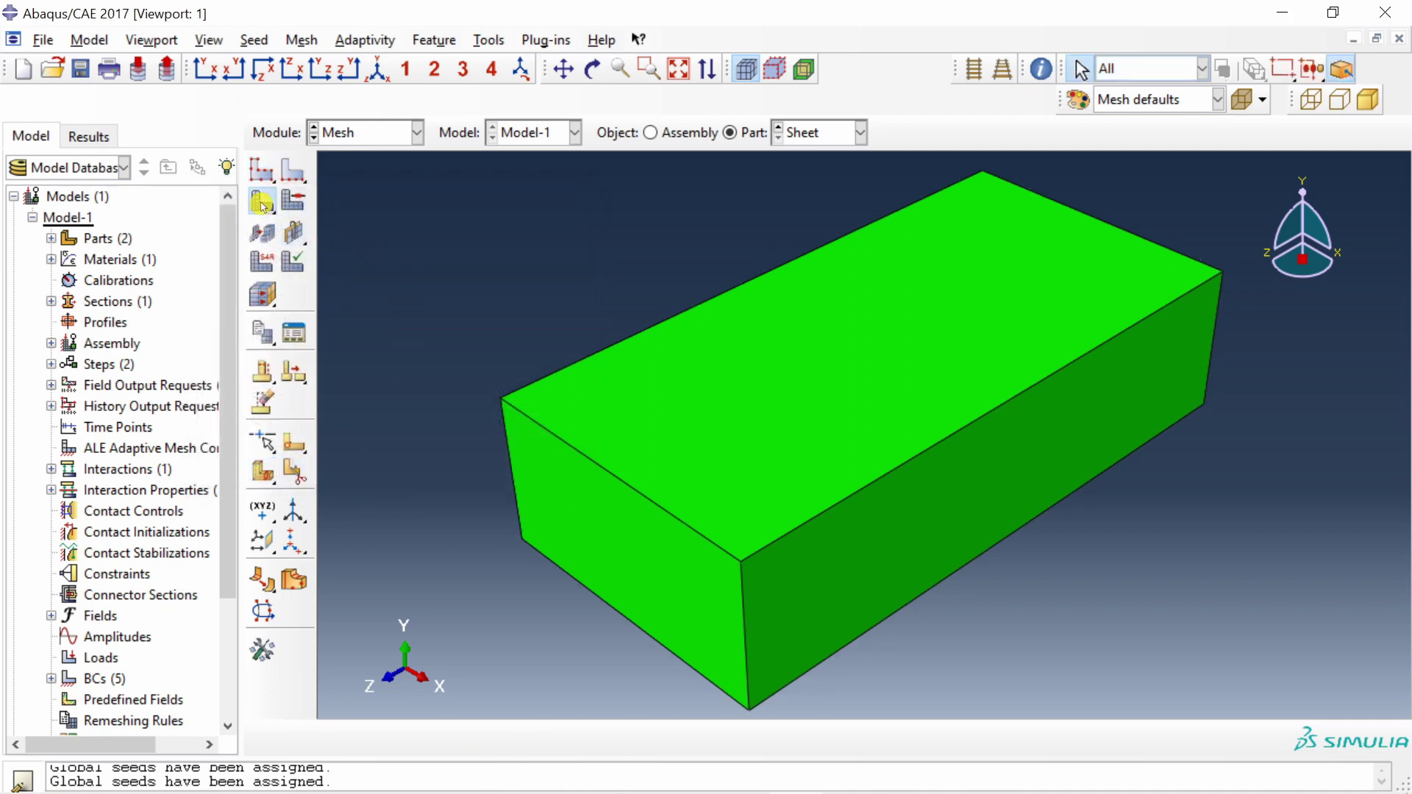
click(262, 204)
click(446, 737)
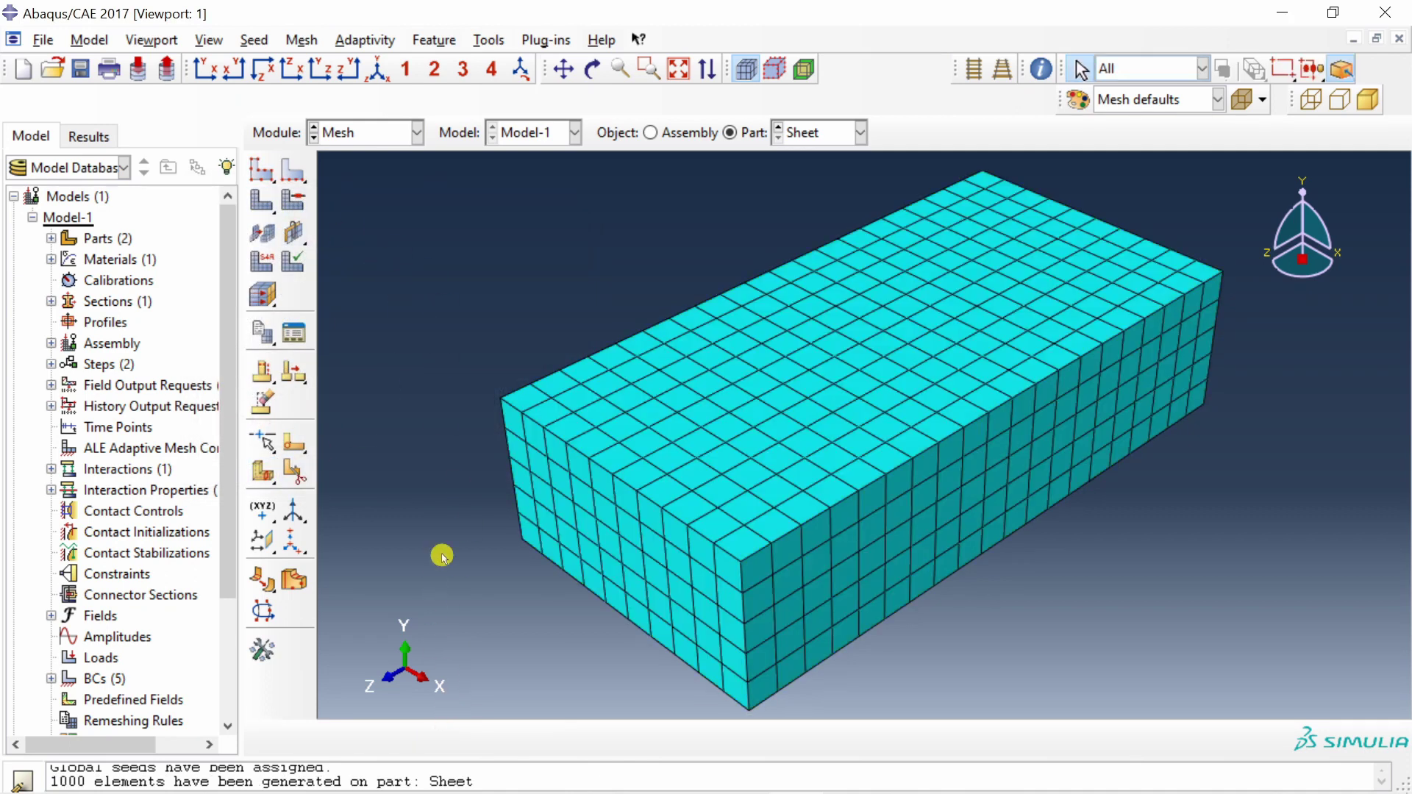
- Assign the whole sheet an element type from the Explicit library, using the linear 3D Stress family with reduced integration
click(303, 41)
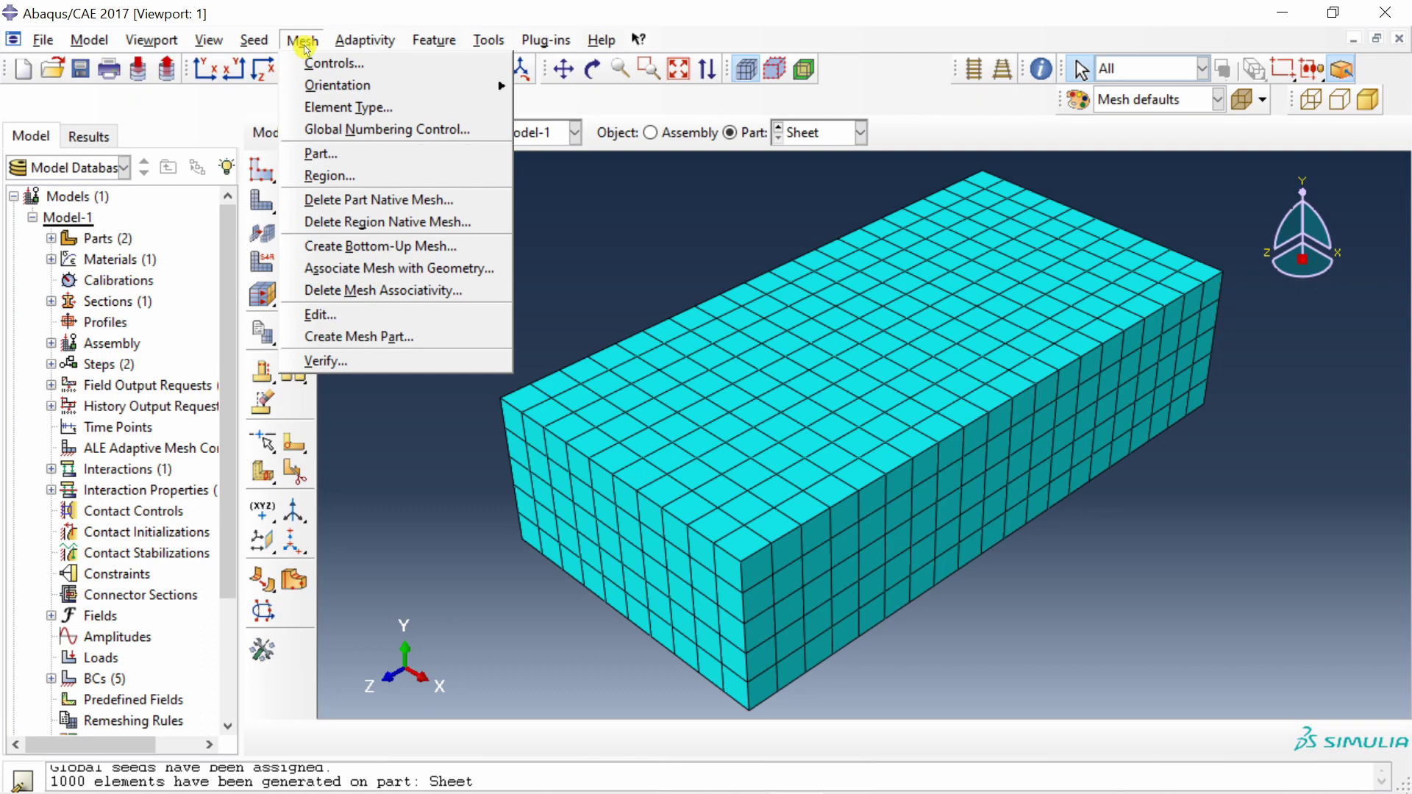
click(324, 108)
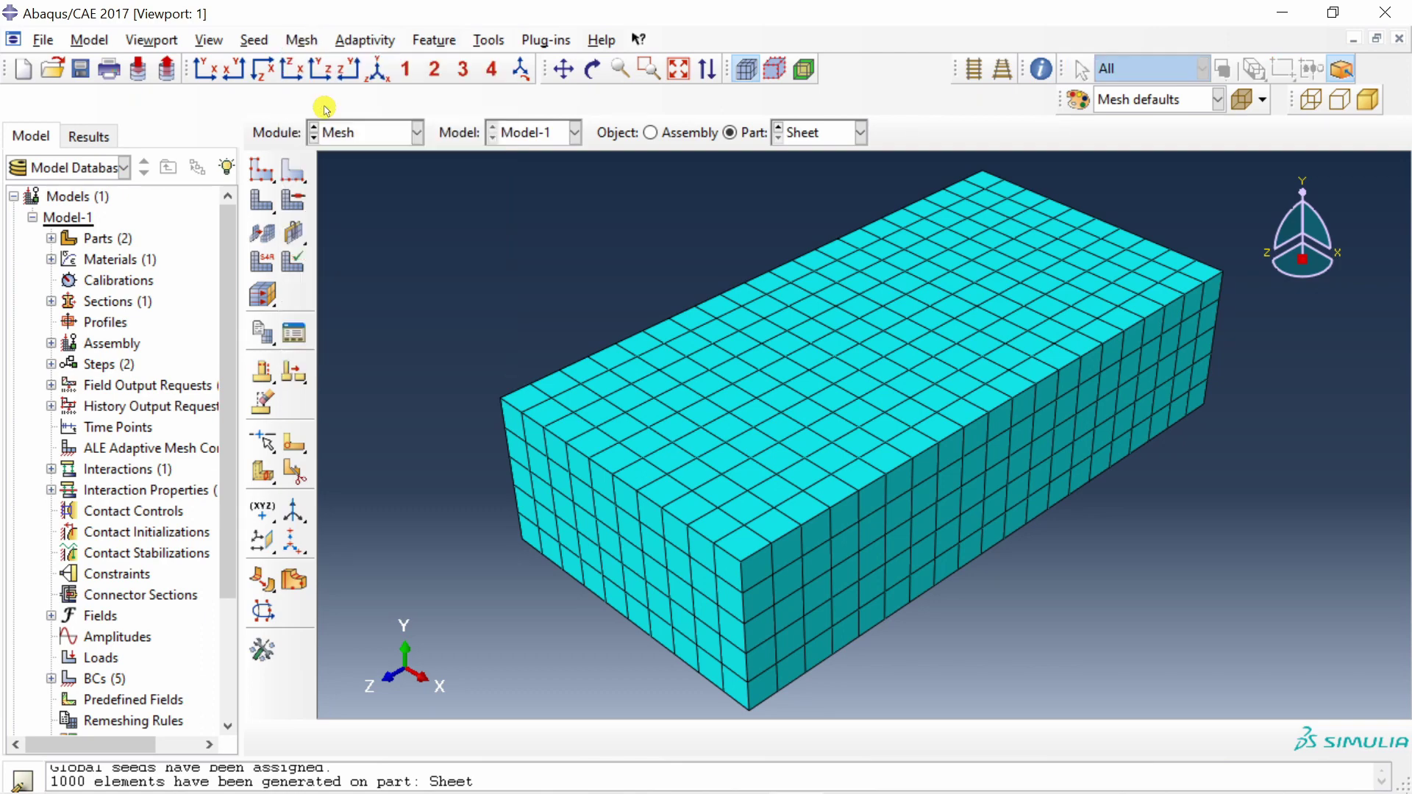
click(608, 381)
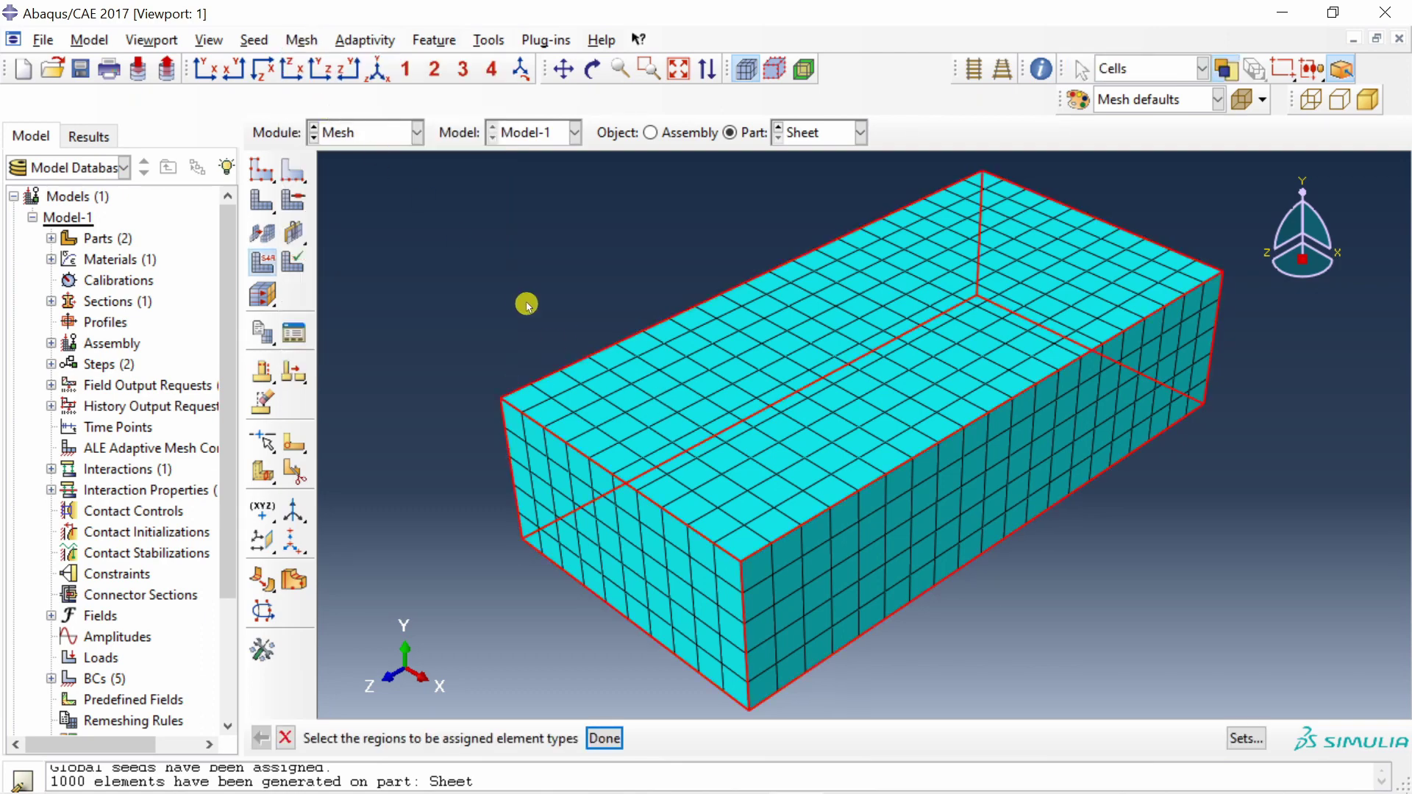
middle_click(527, 303)
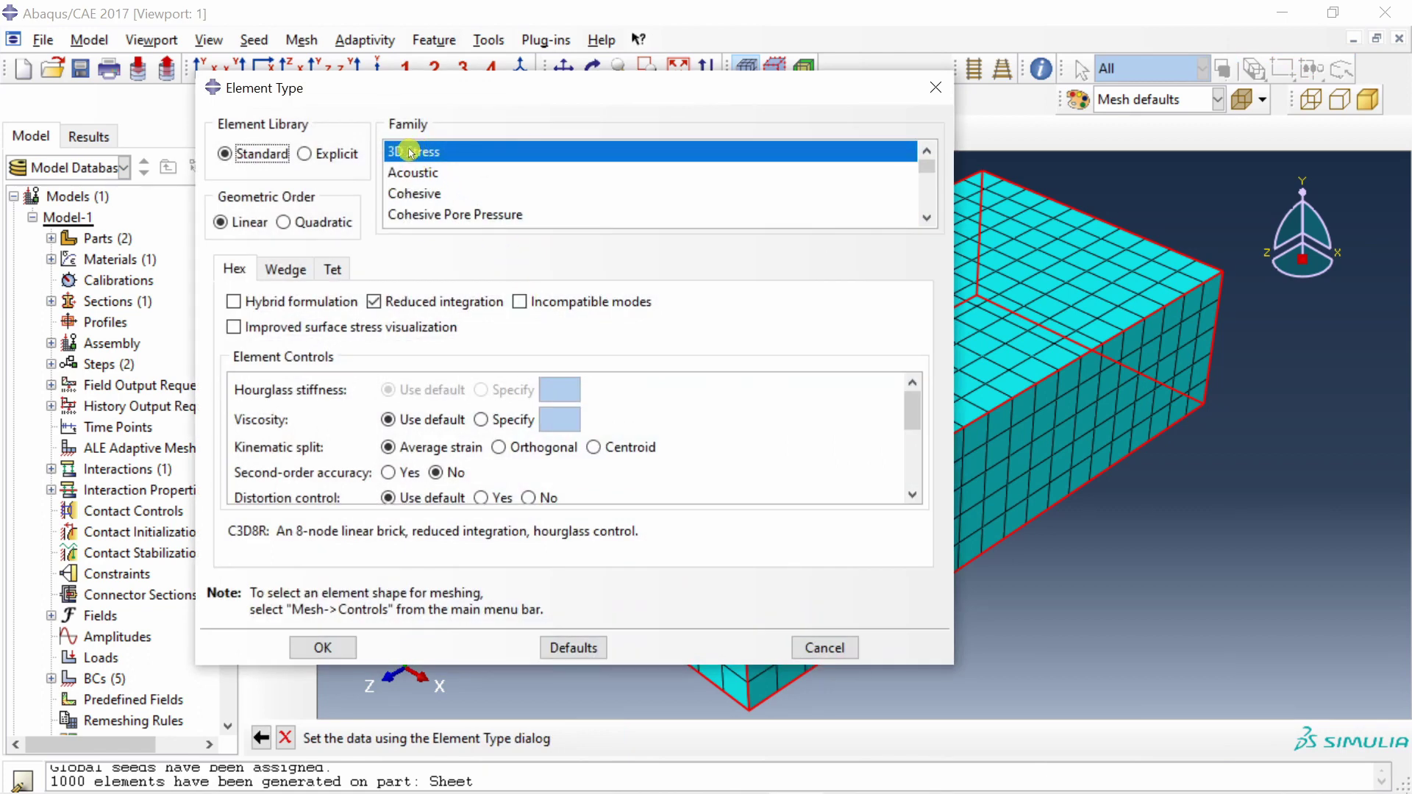
click(306, 154)
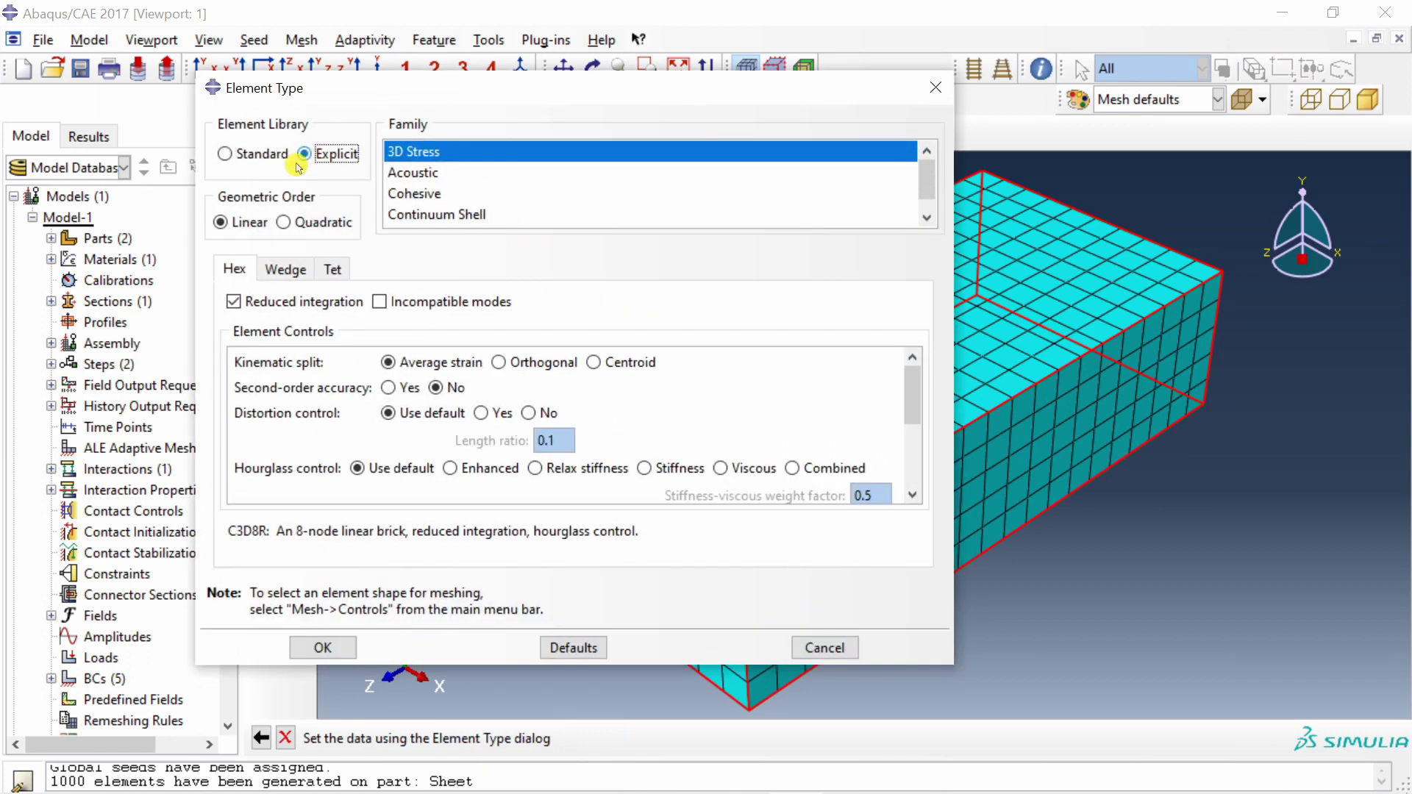
click(318, 645)
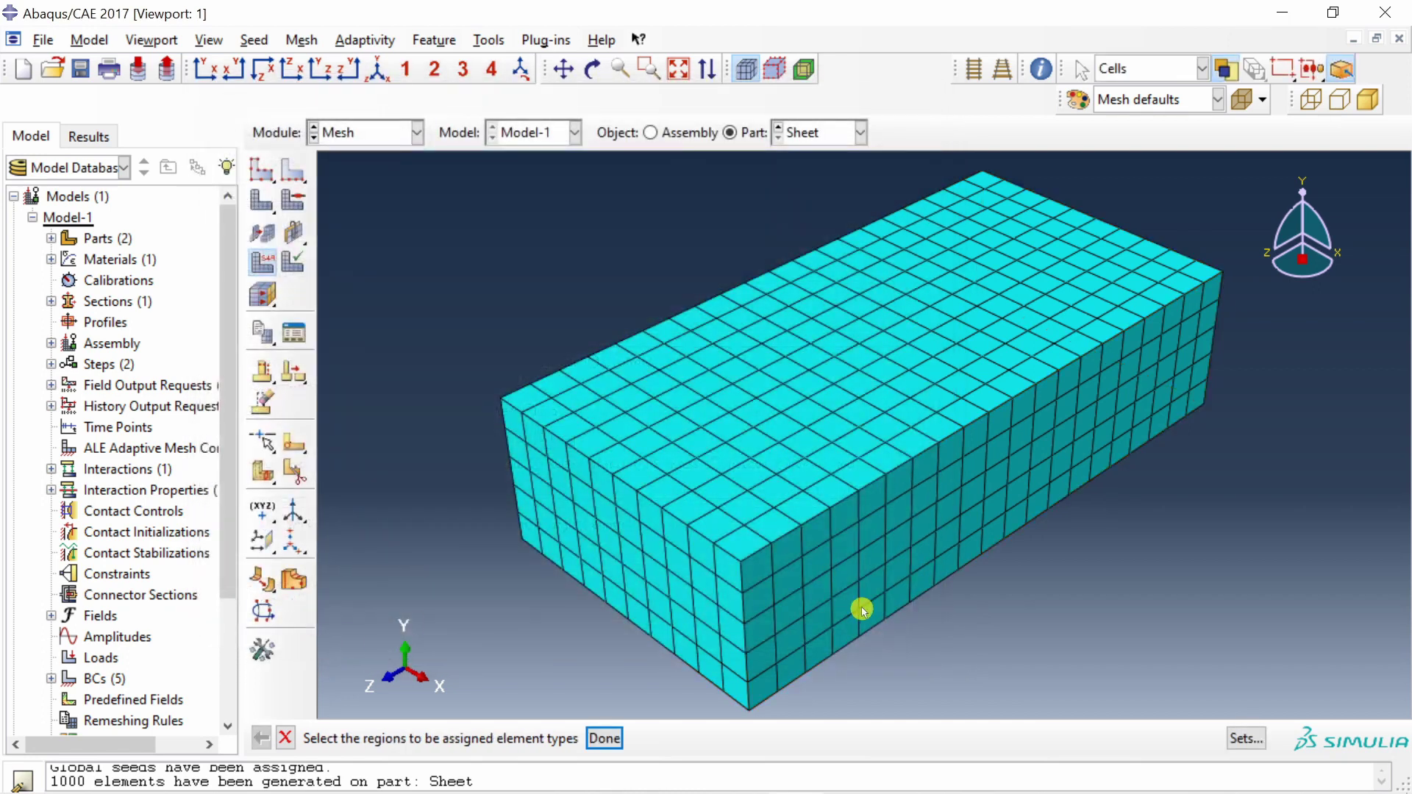
middle_click(862, 610)
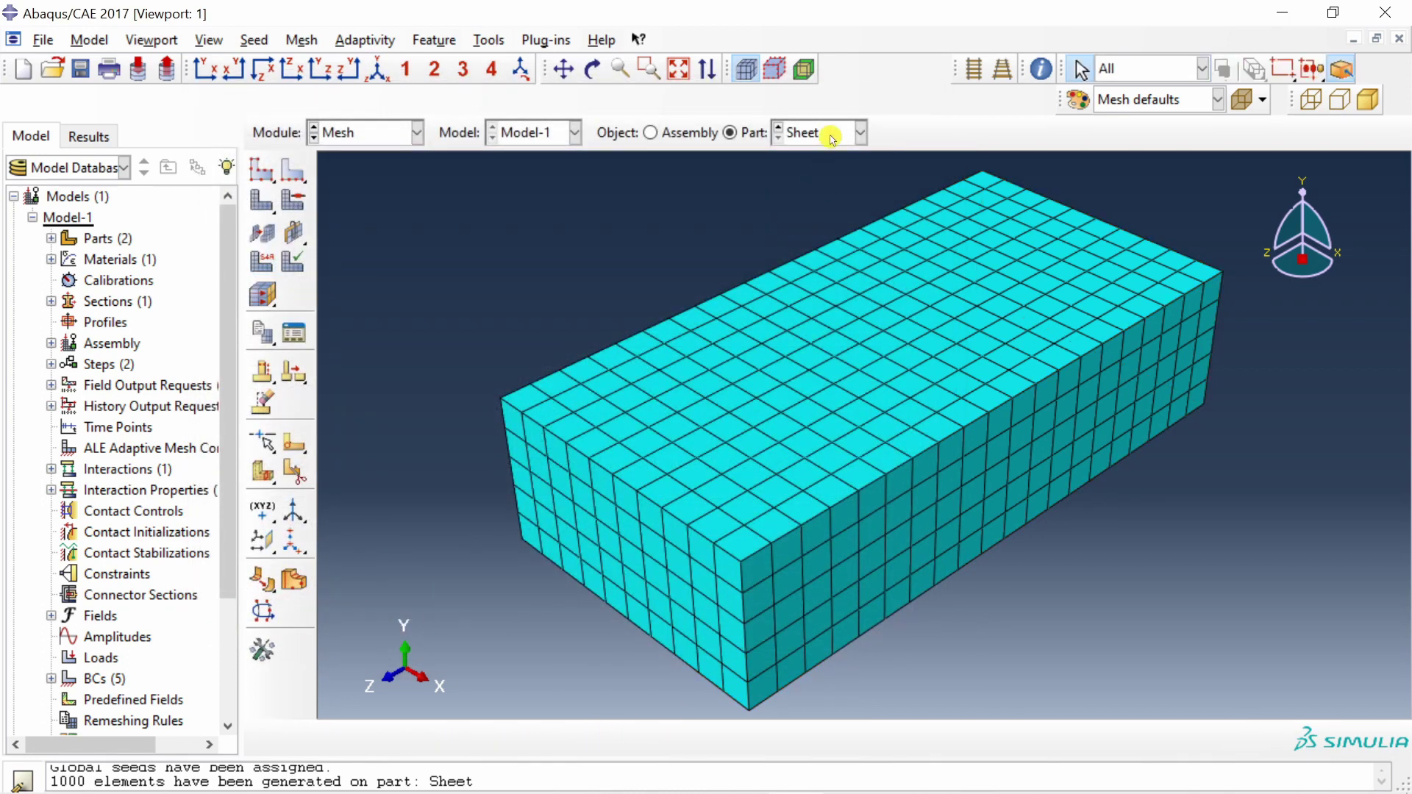
- Switch to the Roller part, seed it with an approximate global size of 5 and generate its mesh
click(831, 139)
click(822, 149)
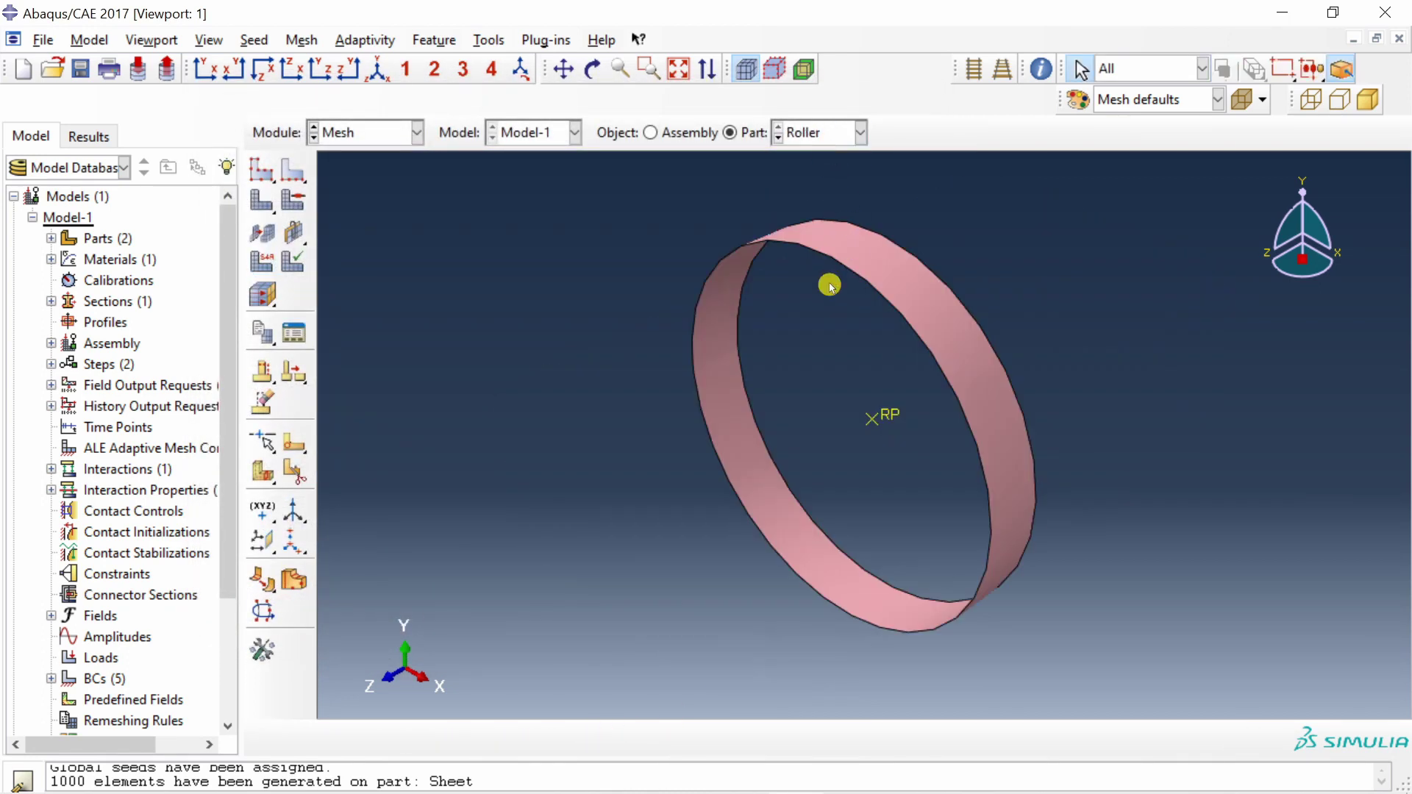
click(263, 172)
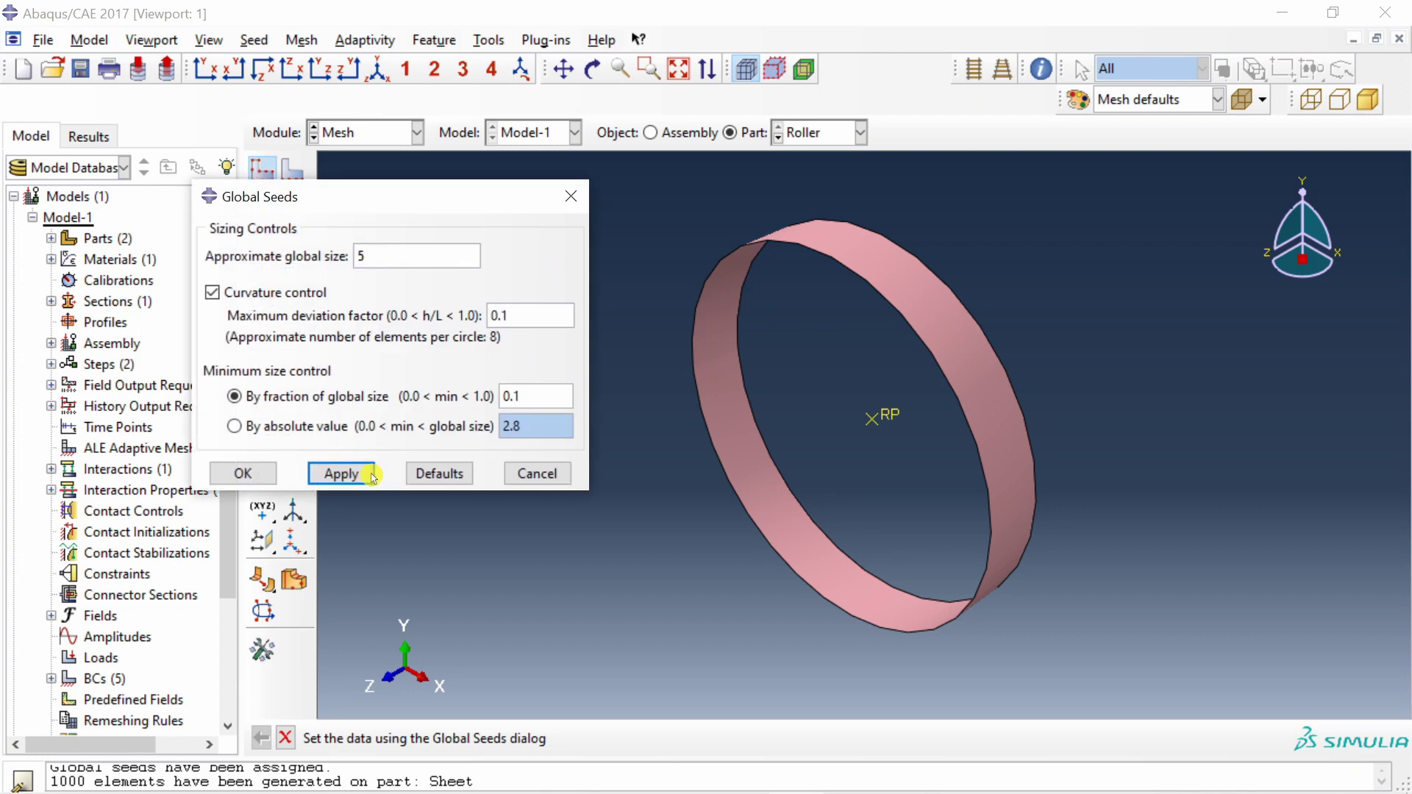
click(341, 473)
click(243, 473)
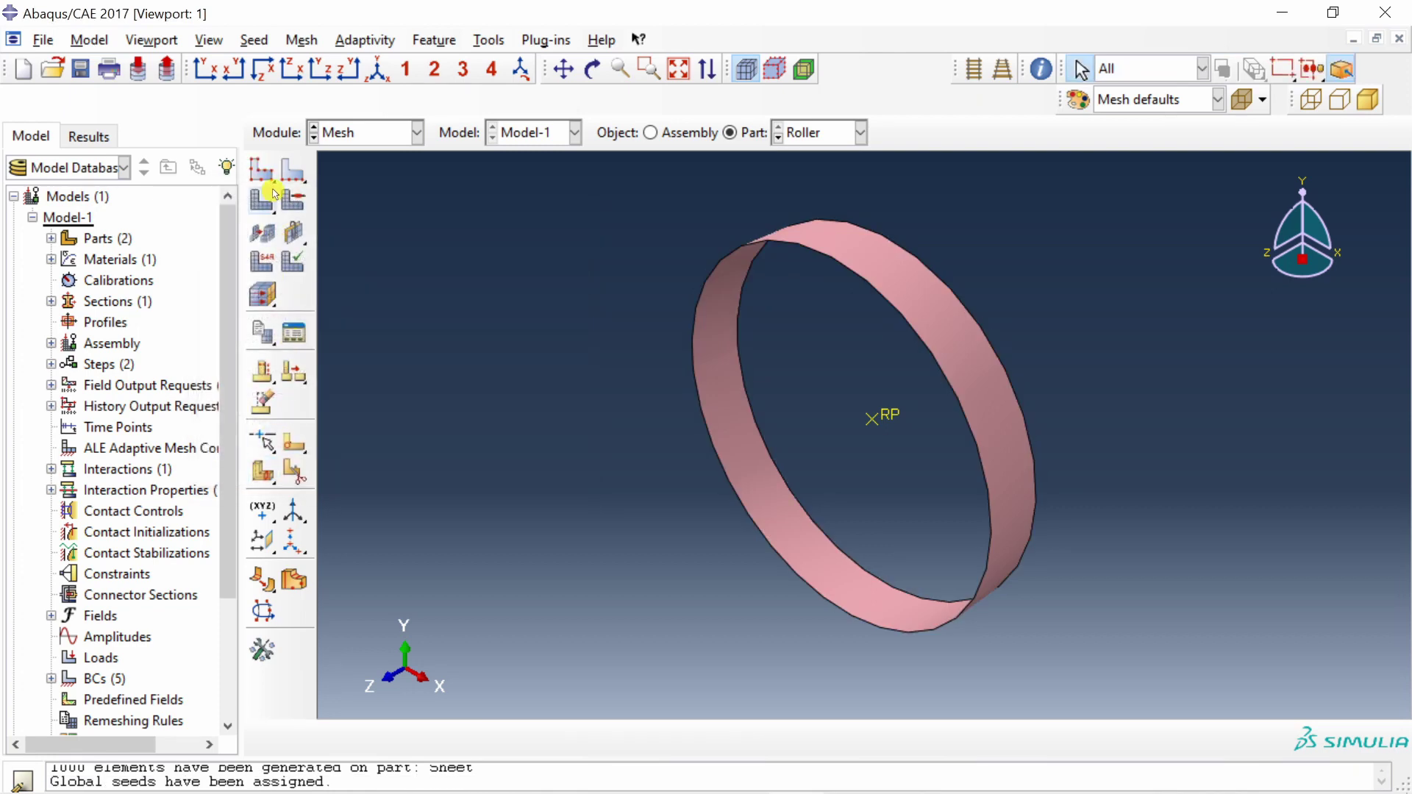
click(273, 192)
middle_click(488, 334)
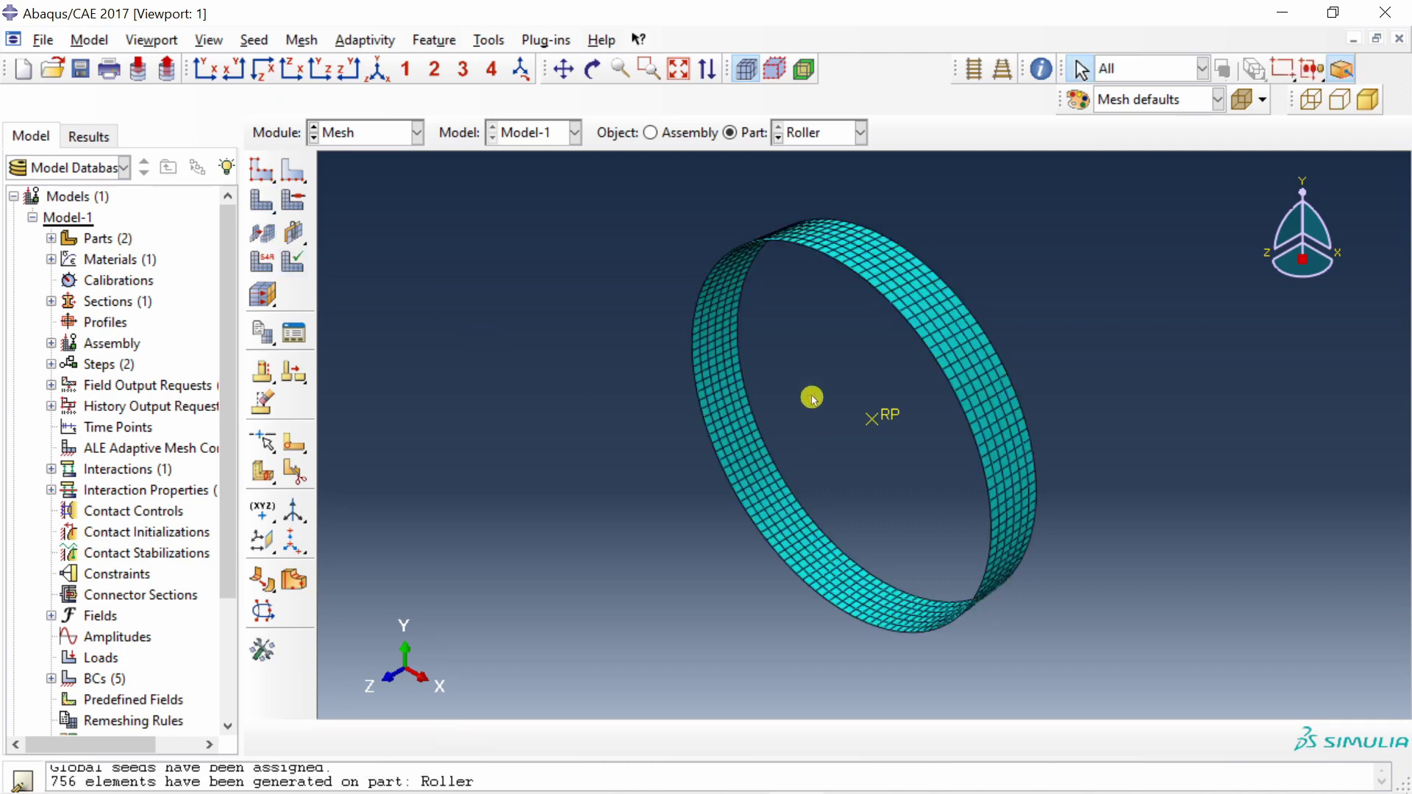
- Assign the Roller part an element type from the Explicit library, using the linear Discrete Rigid Element family
click(302, 41)
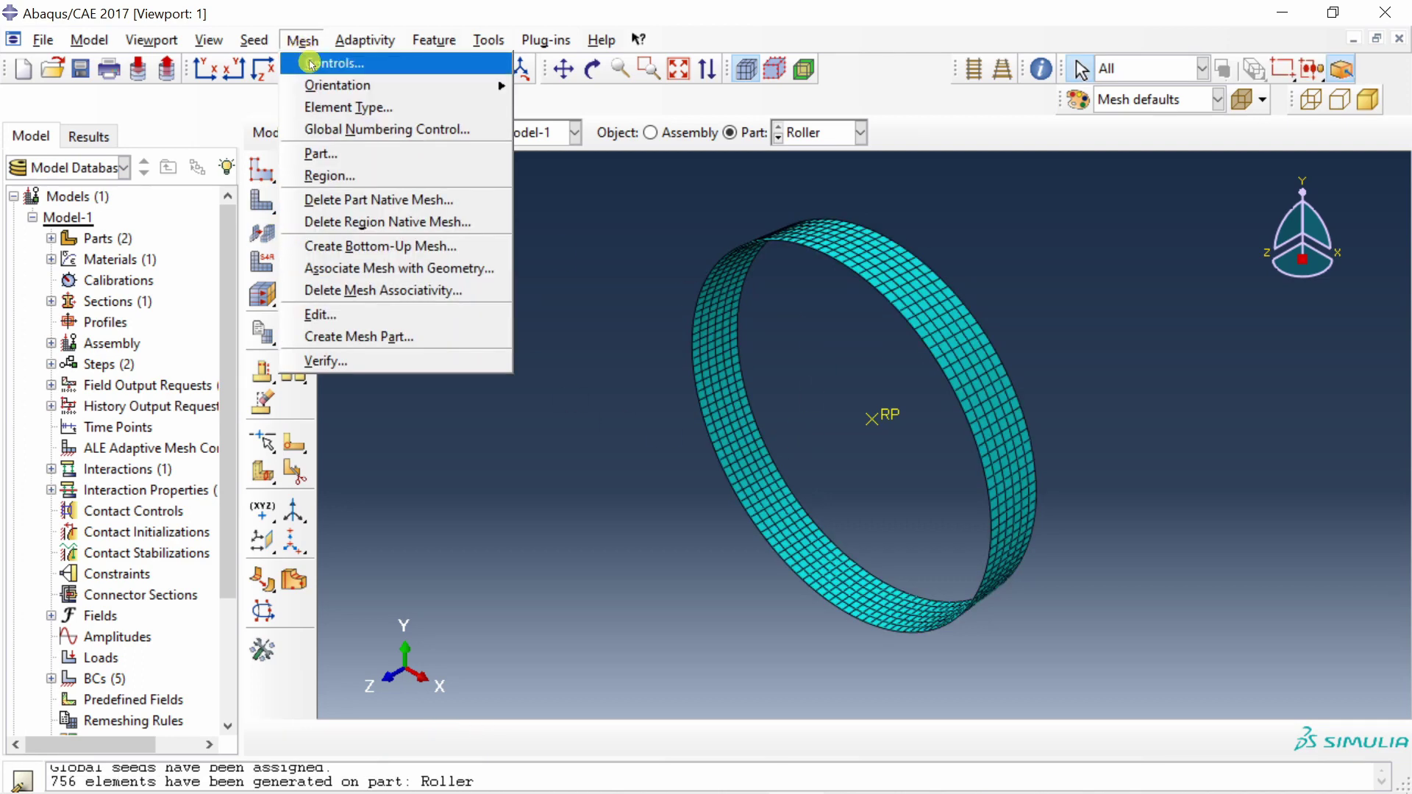
click(331, 109)
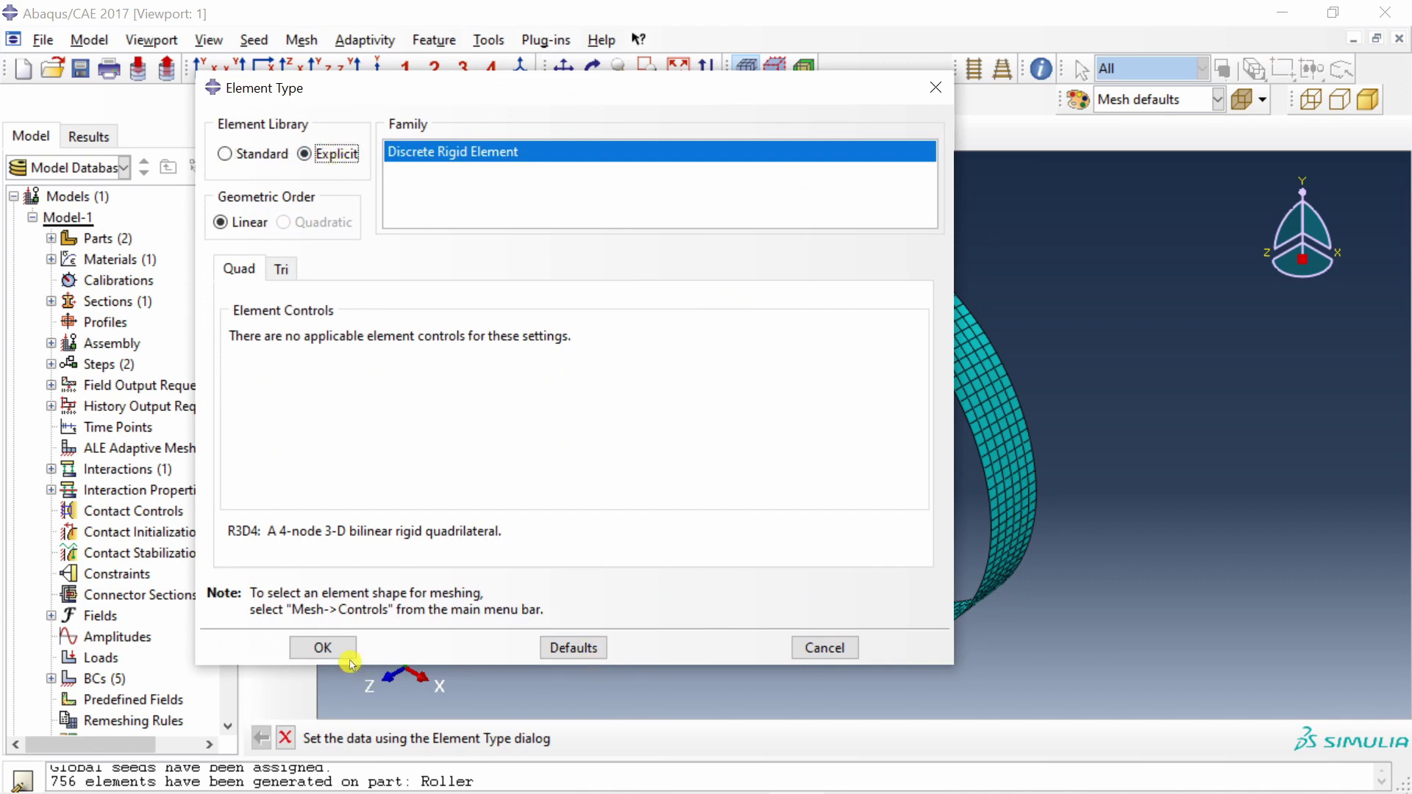
click(323, 647)
- Go to the Job module and create a full analysis job named Rolling_sim for Model-1
click(393, 133)
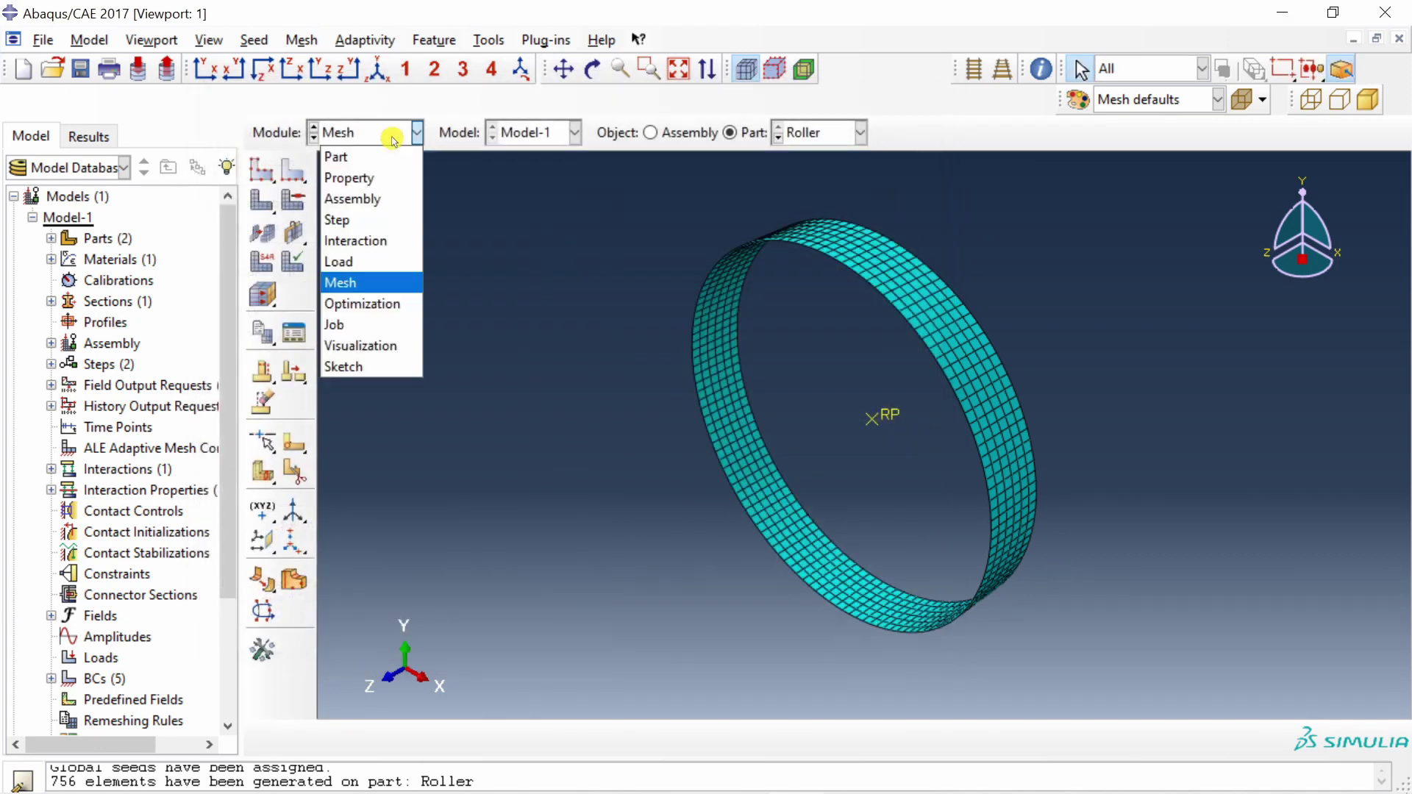
click(364, 324)
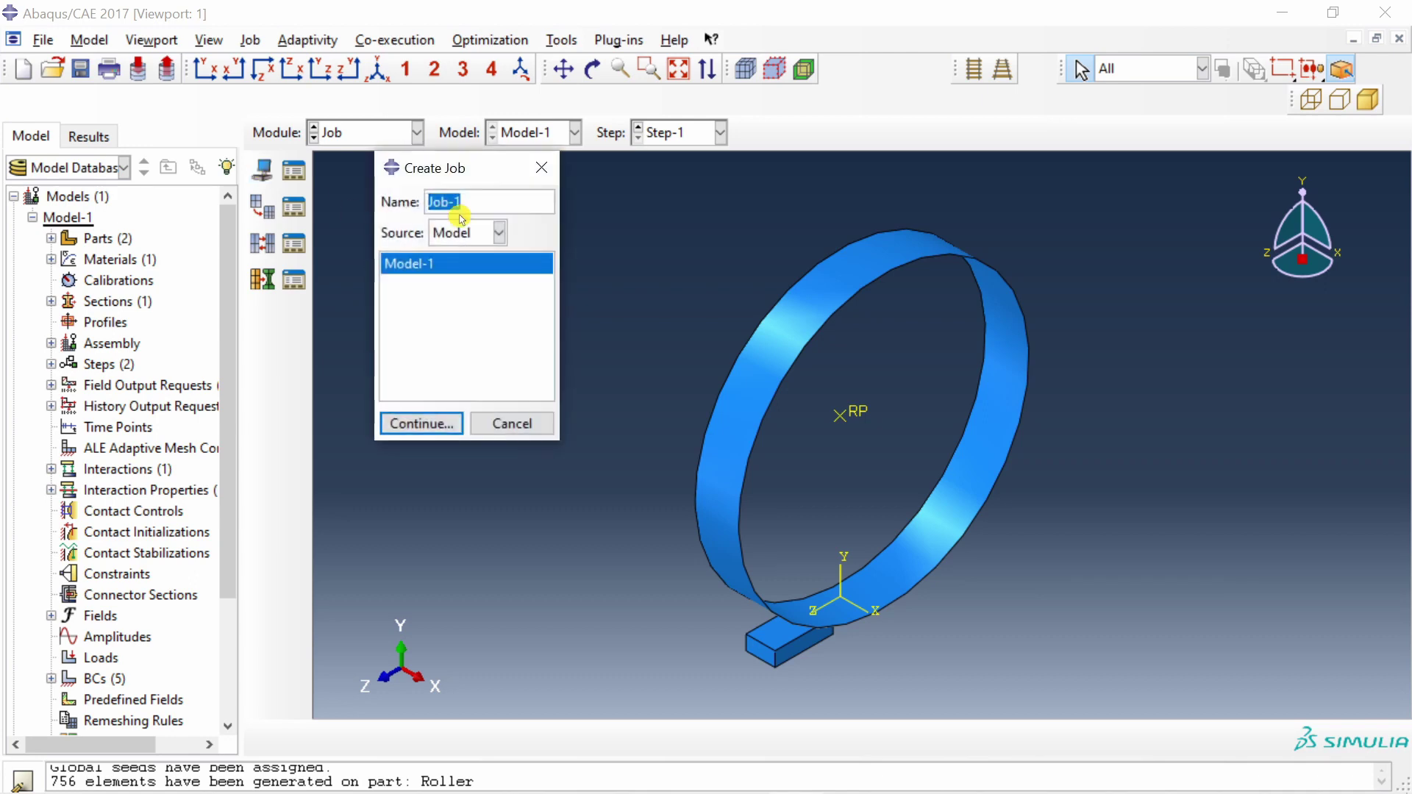
text(Rolling_sim)
click(442, 423)
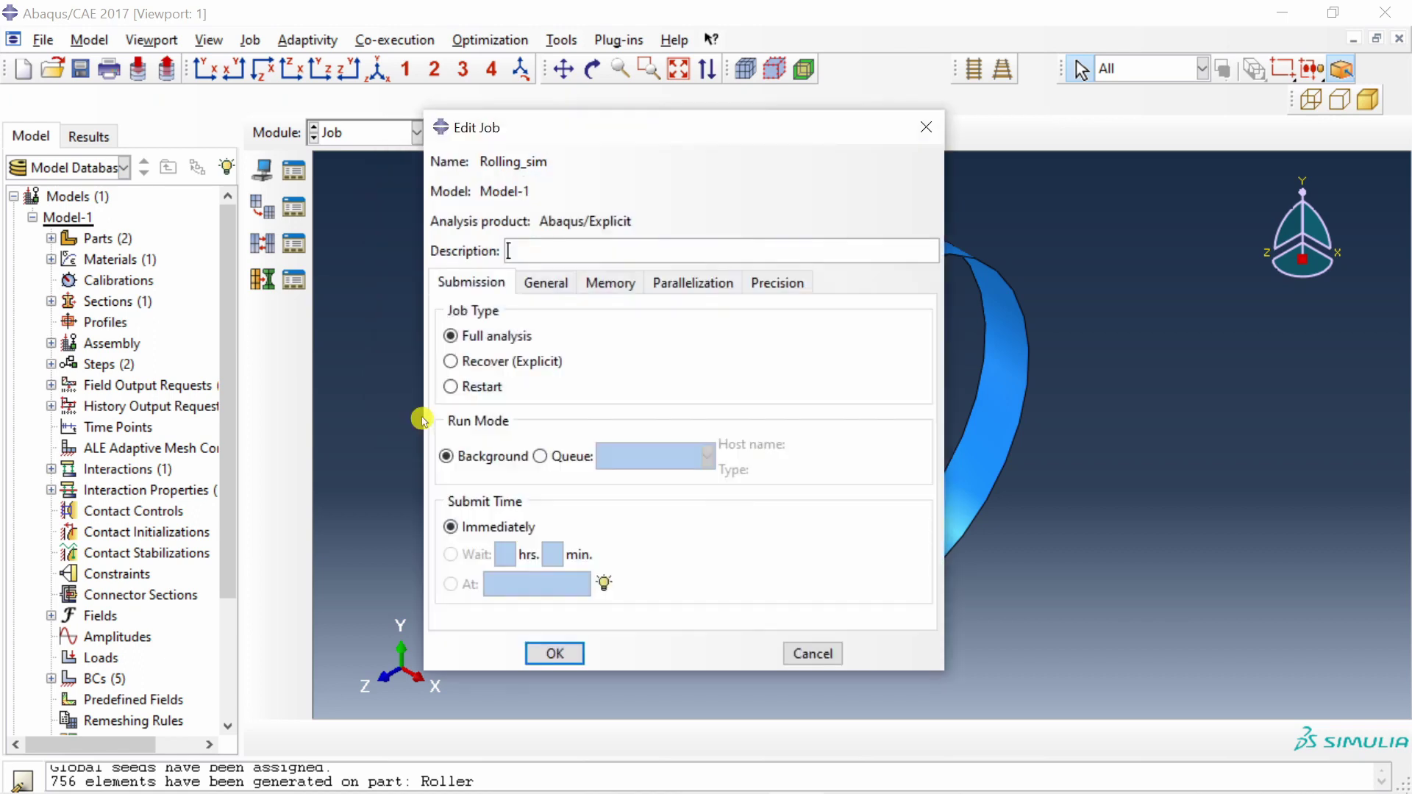
click(553, 652)
- Submit the Rolling_sim job for analysis
scroll(133, 562, down, 3)
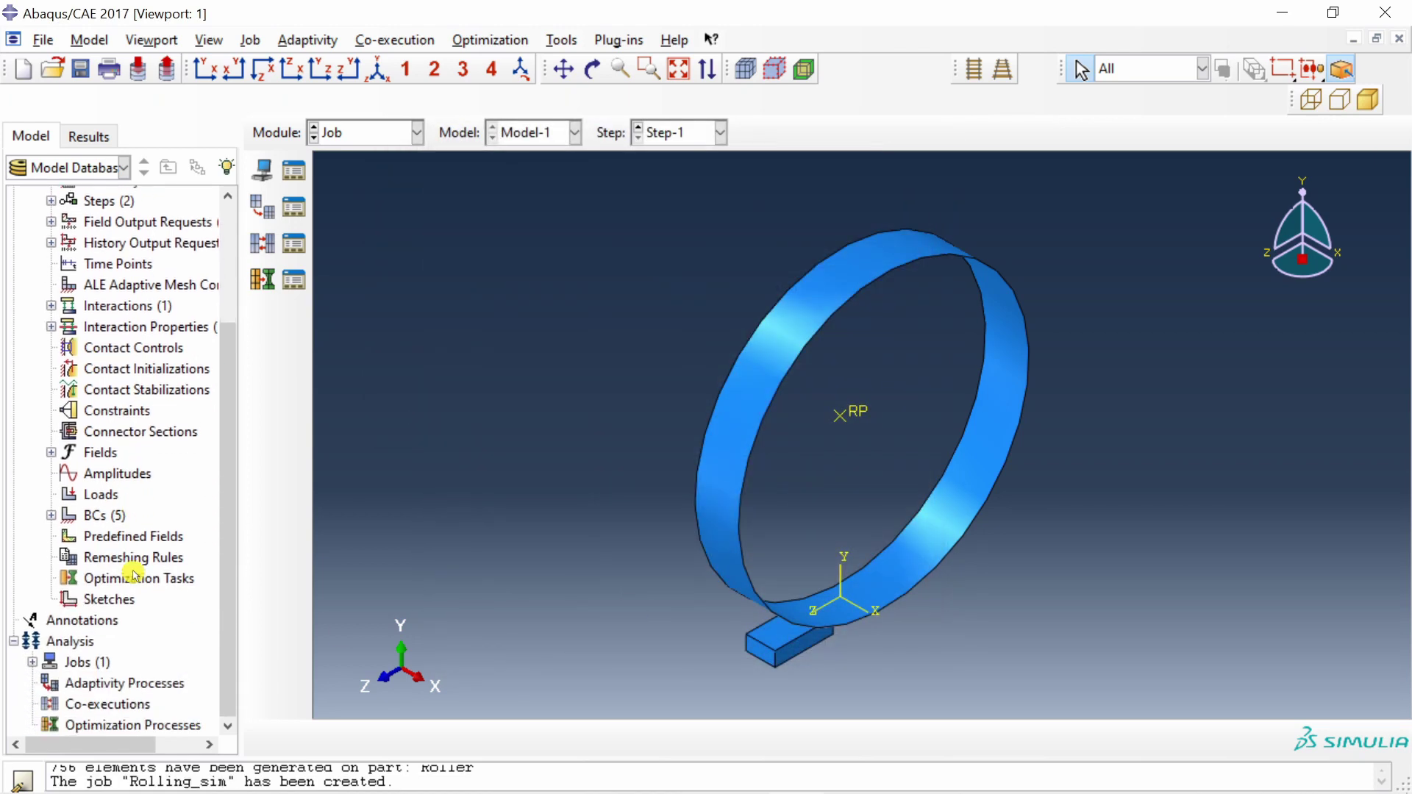
click(33, 663)
click(84, 683)
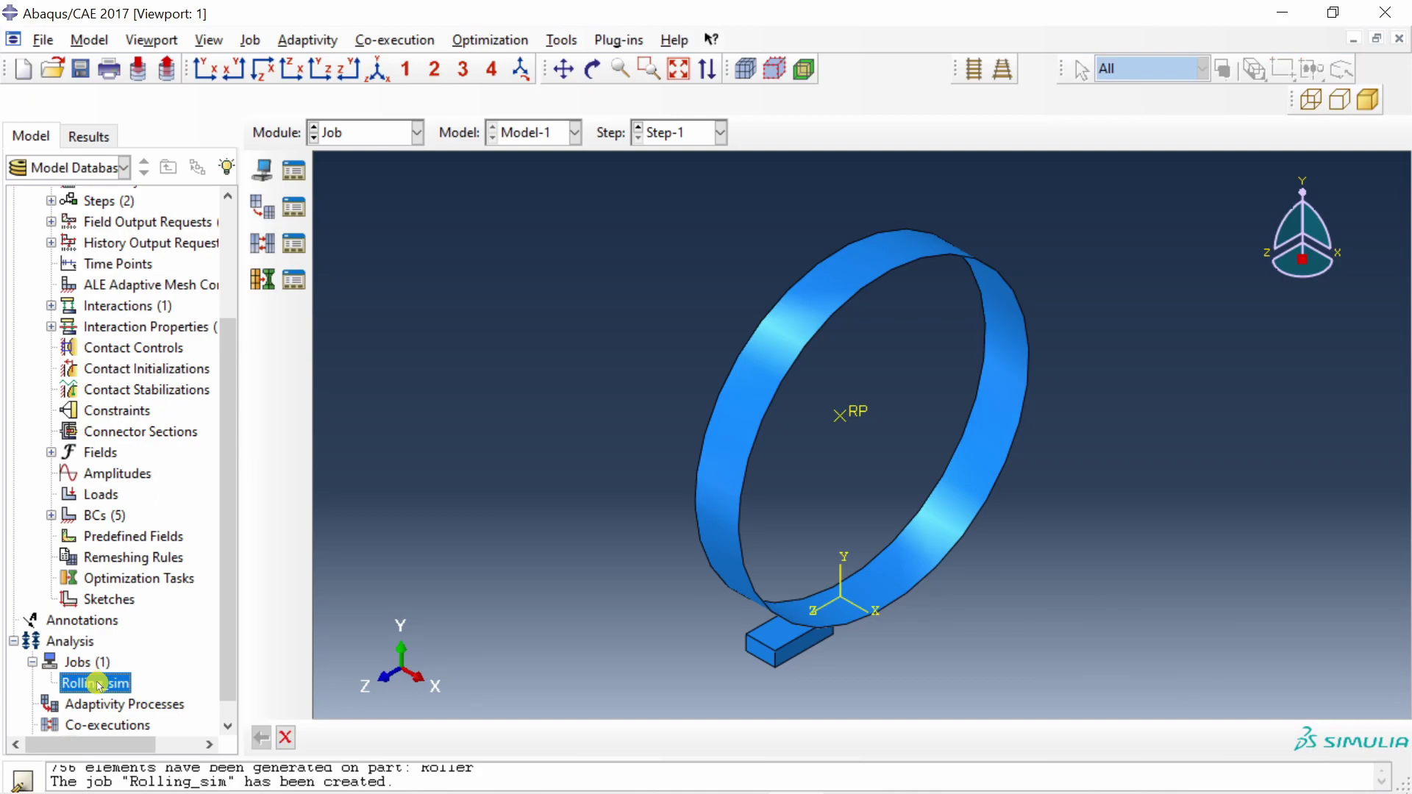
right_click(97, 683)
click(162, 668)
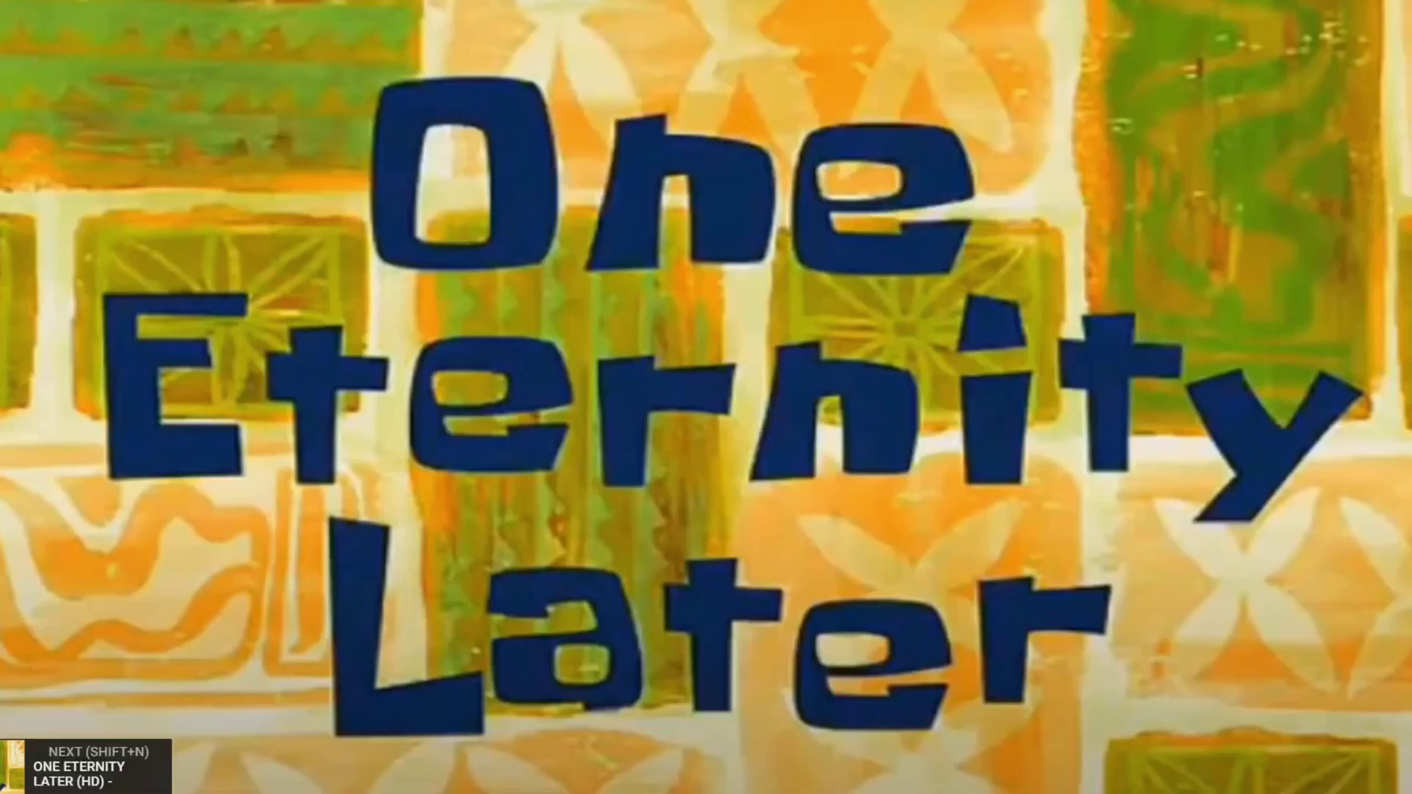
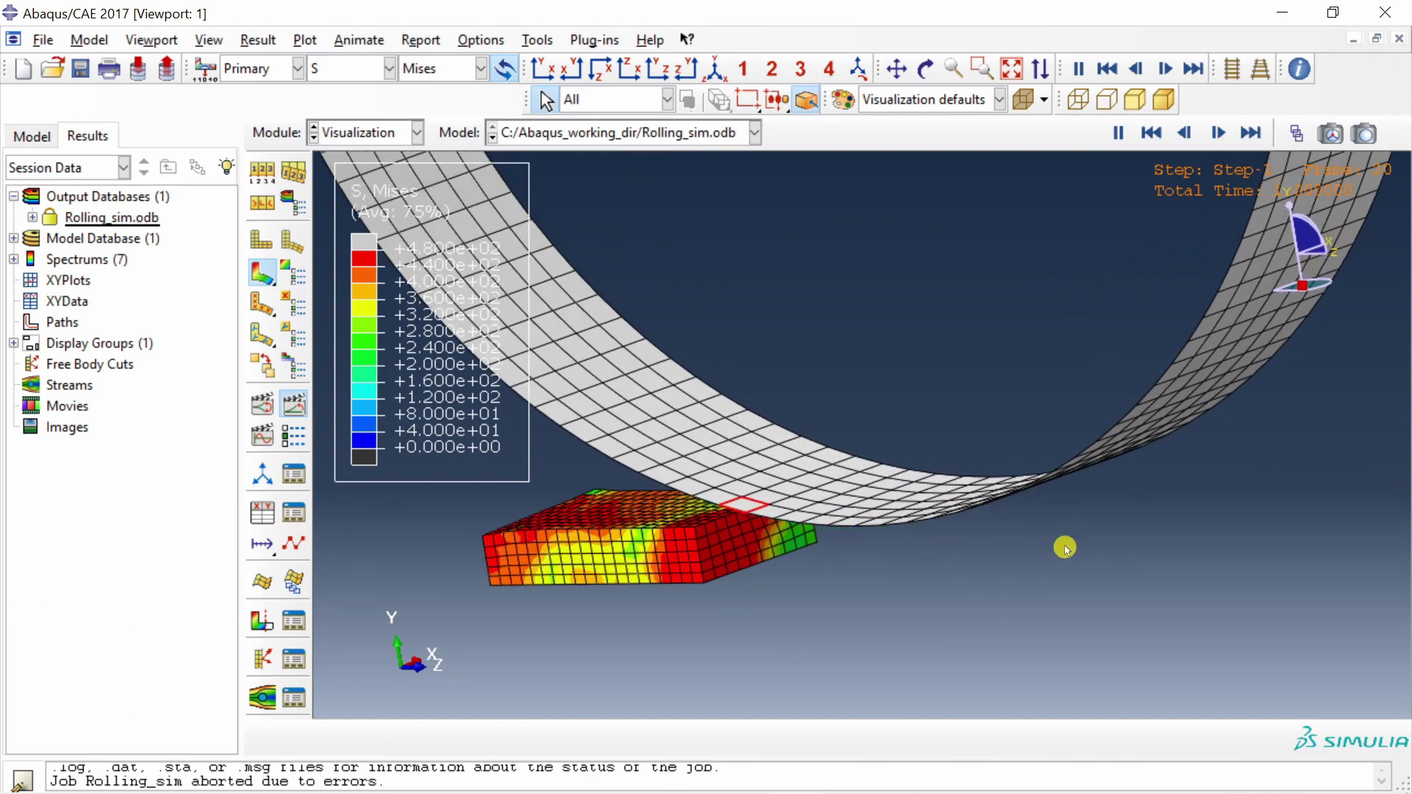
- Examine the Mises stress results on the sheet and roller from several viewing angles
drag(1094, 542, 961, 454)
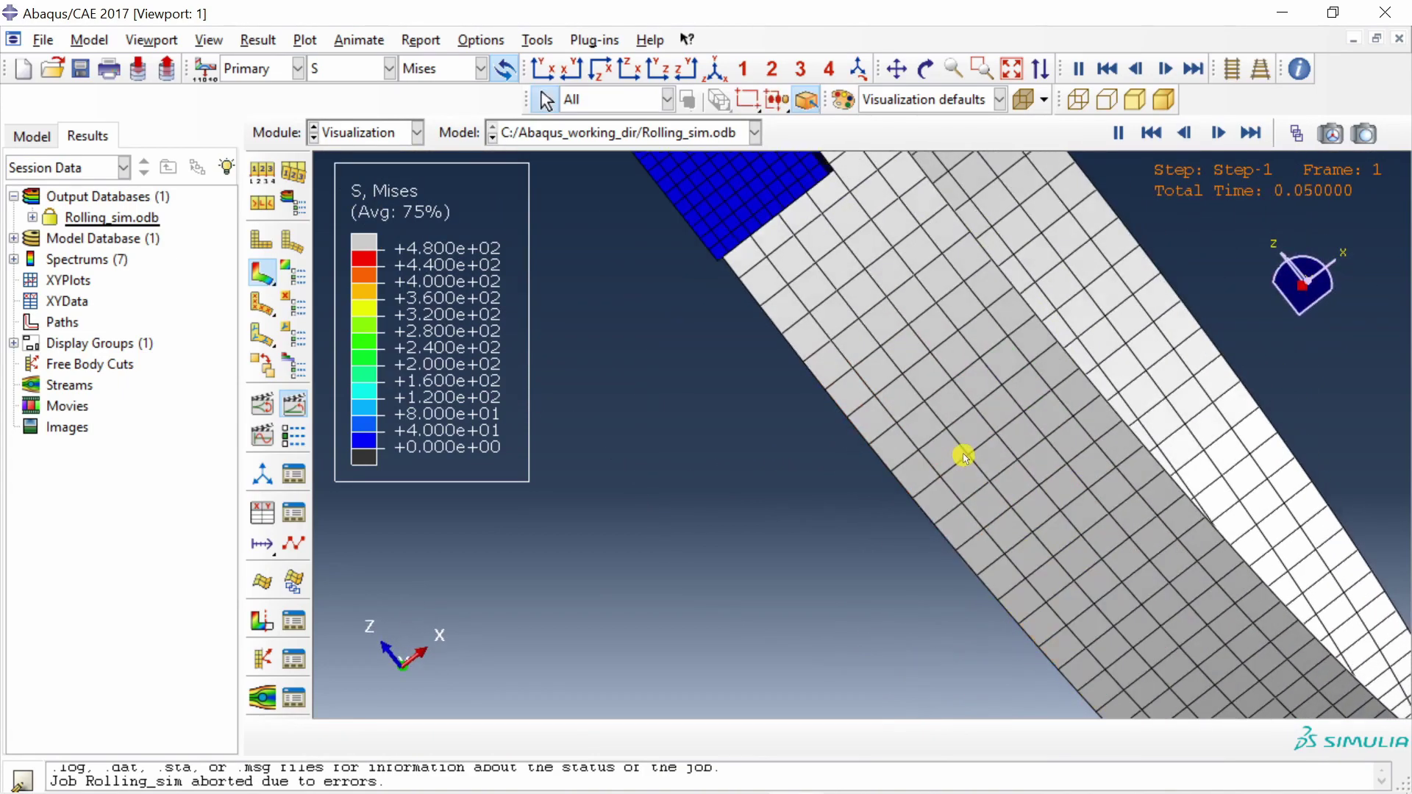
key(Escape)
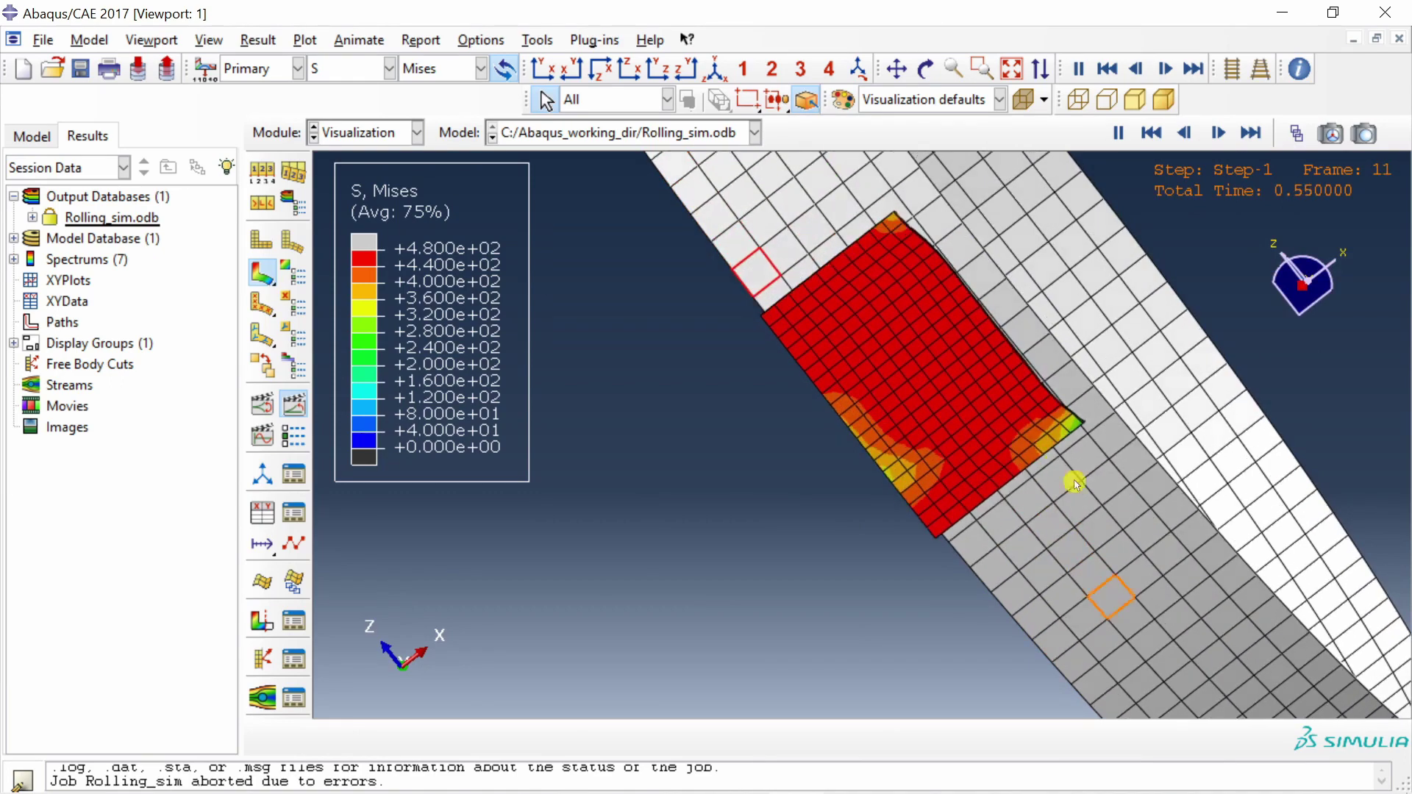
drag(1066, 463, 718, 426)
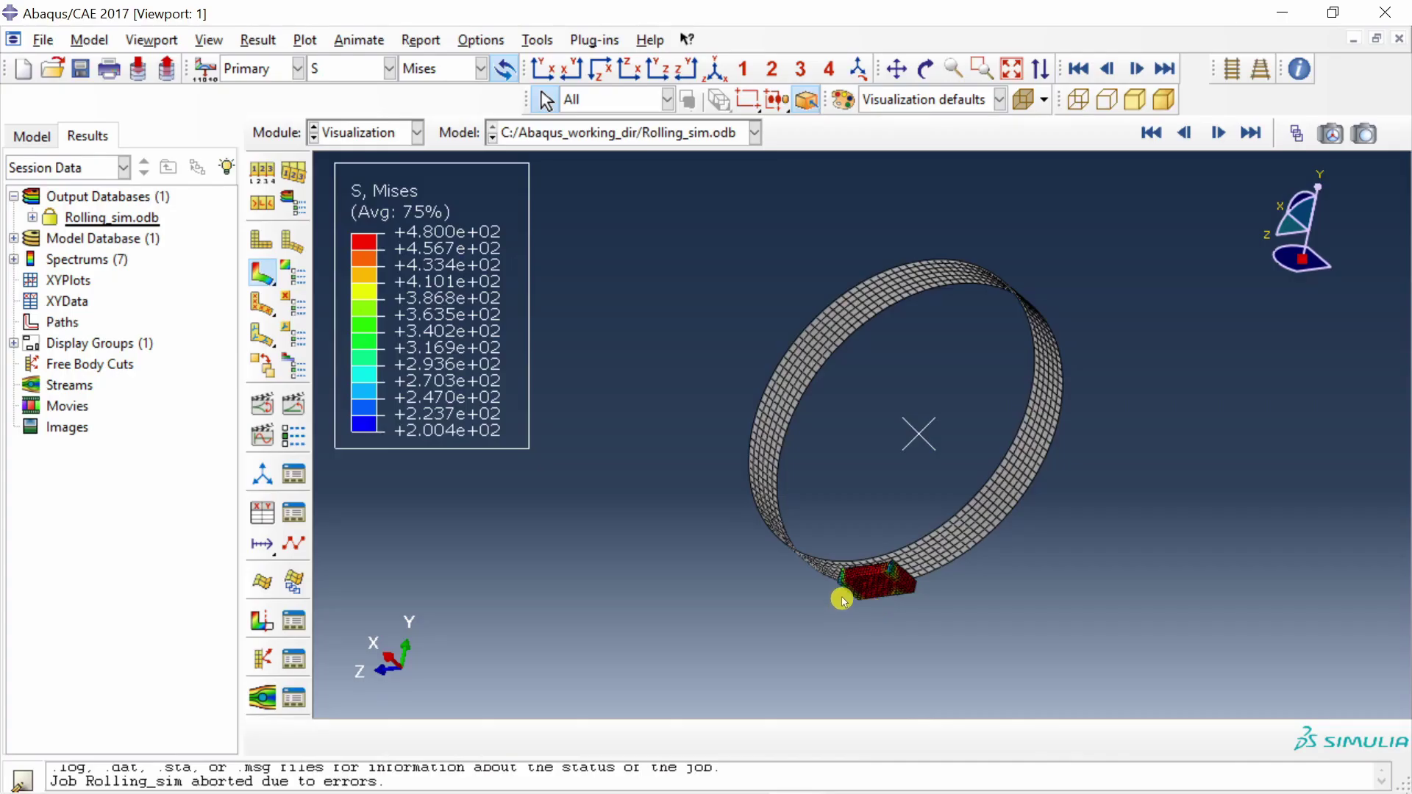
ctrl+alt+drag(842, 600, 853, 637)
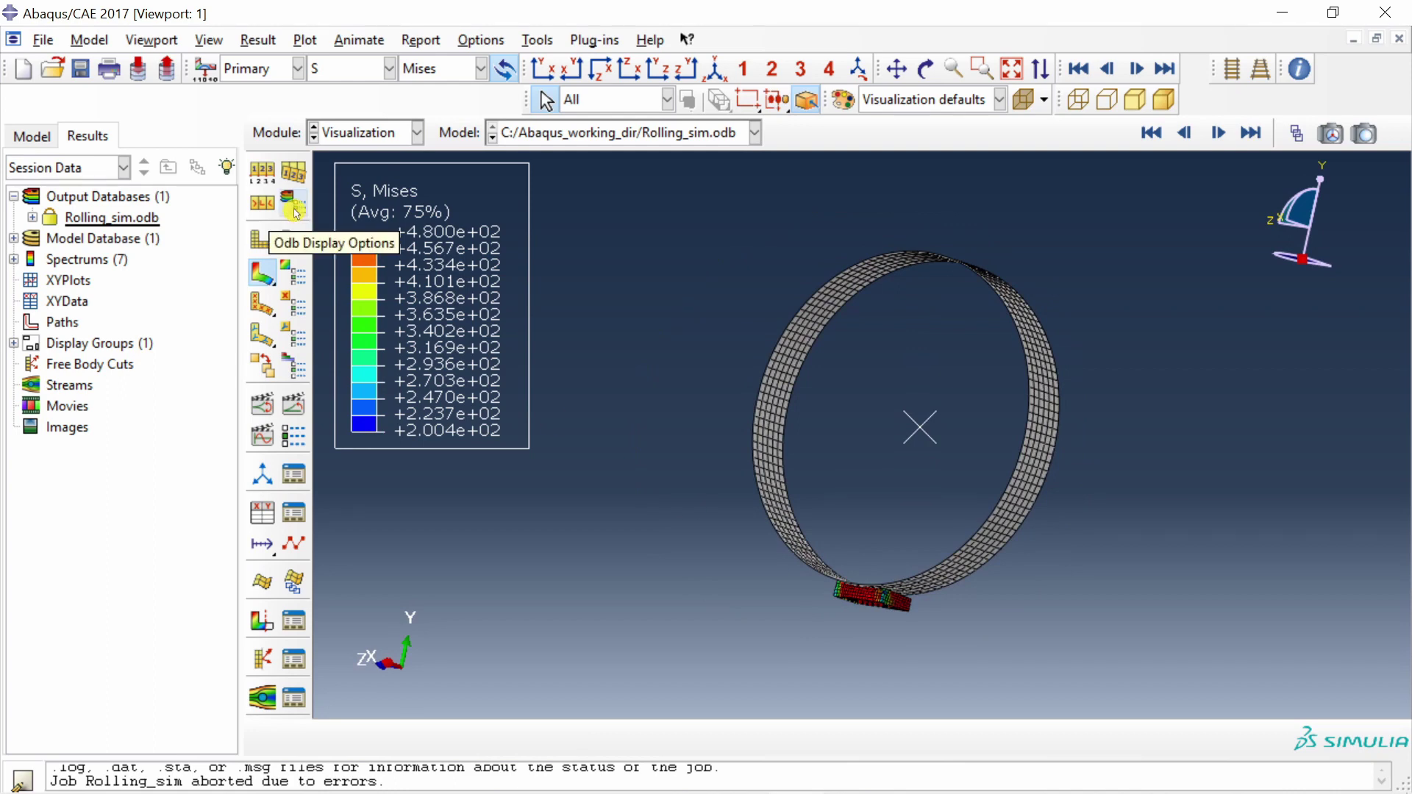
- Mirror the displayed results across the YZ and XZ planes to show the full-width sheet between two rollers
click(297, 212)
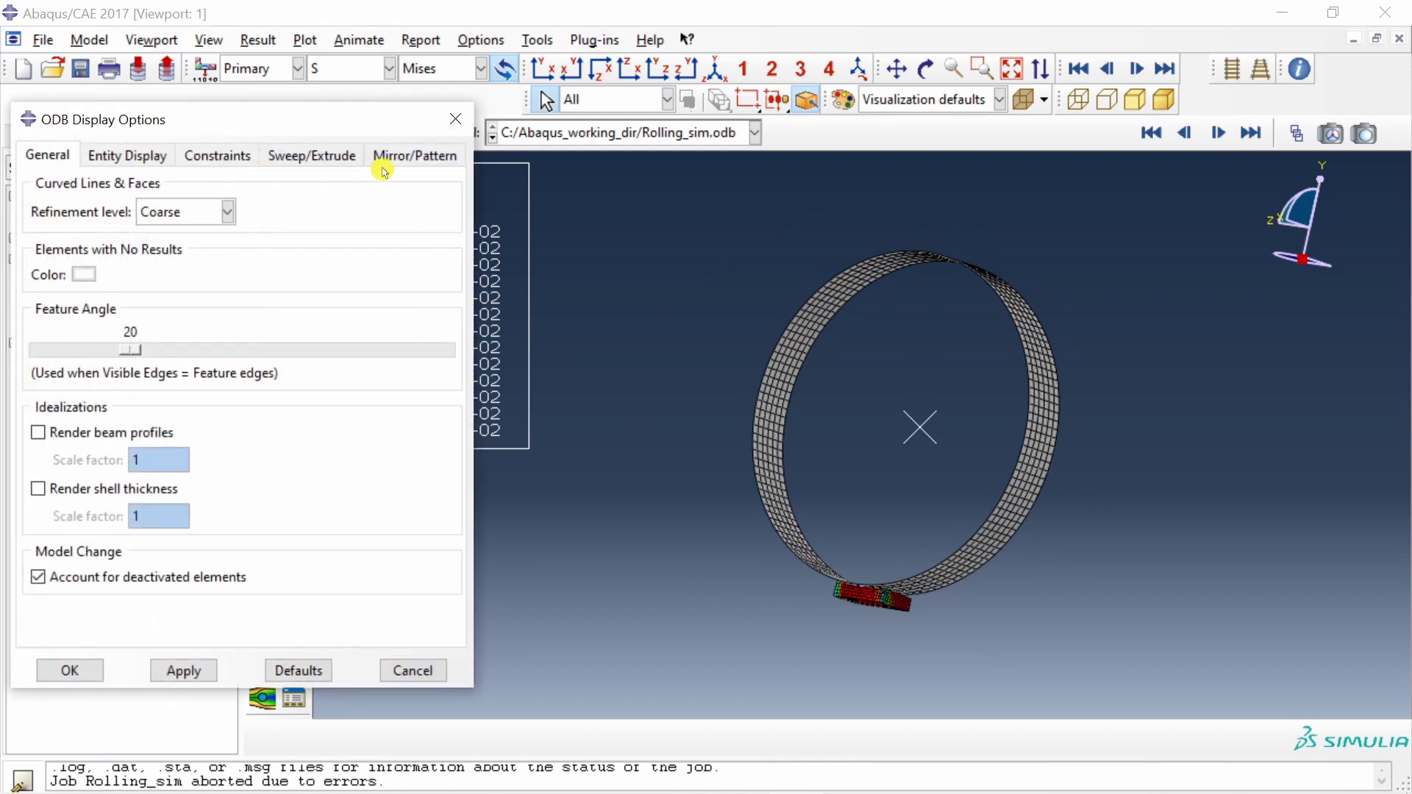
click(409, 157)
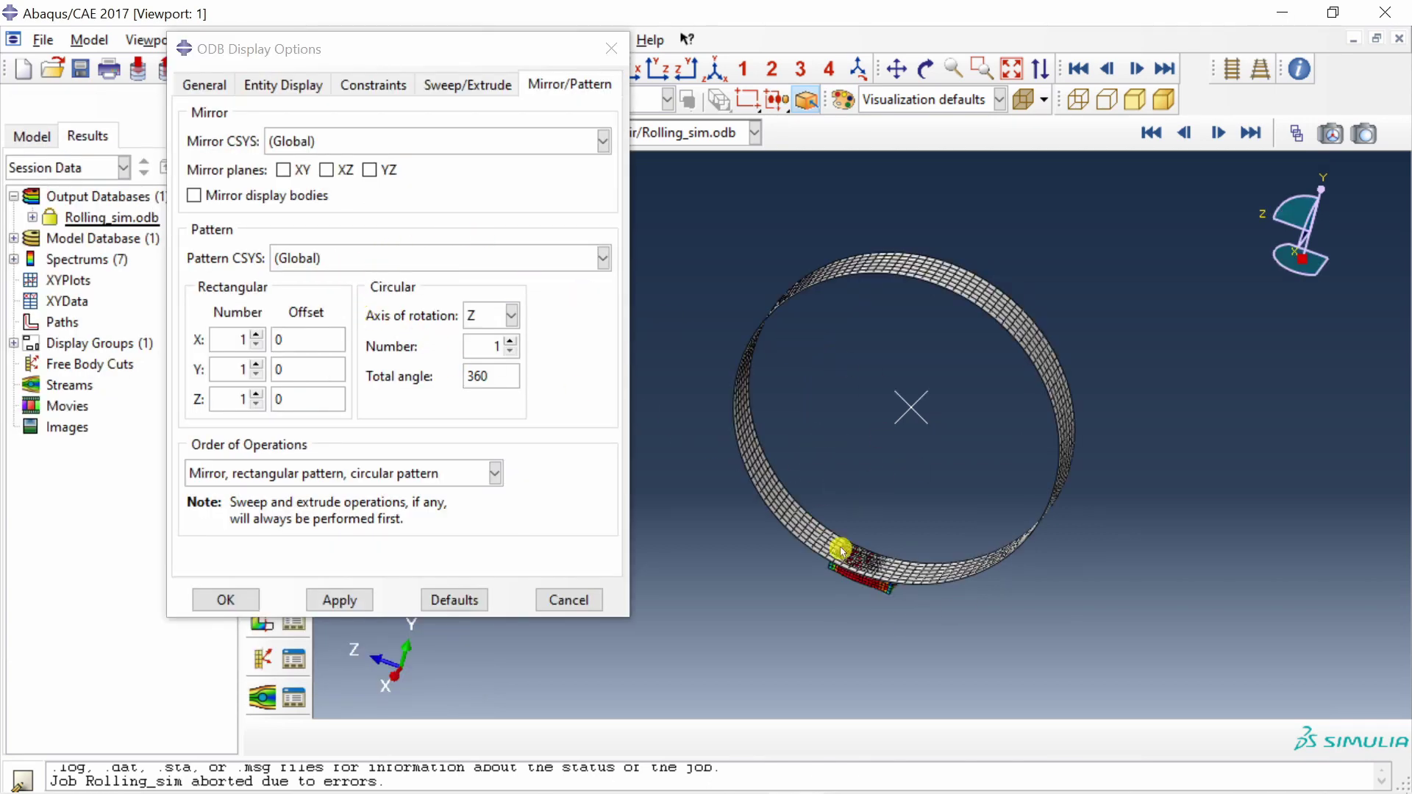
click(369, 171)
click(339, 599)
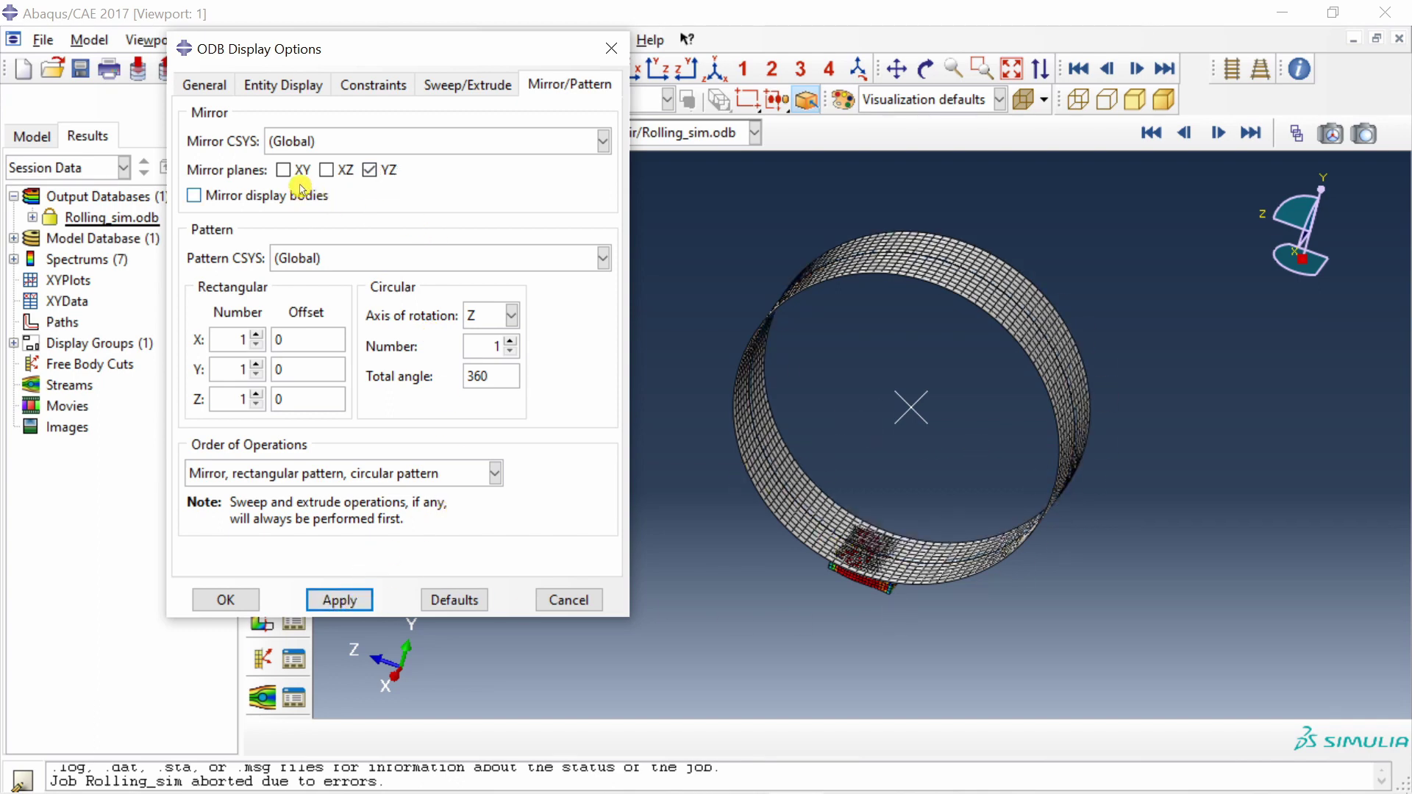
click(335, 173)
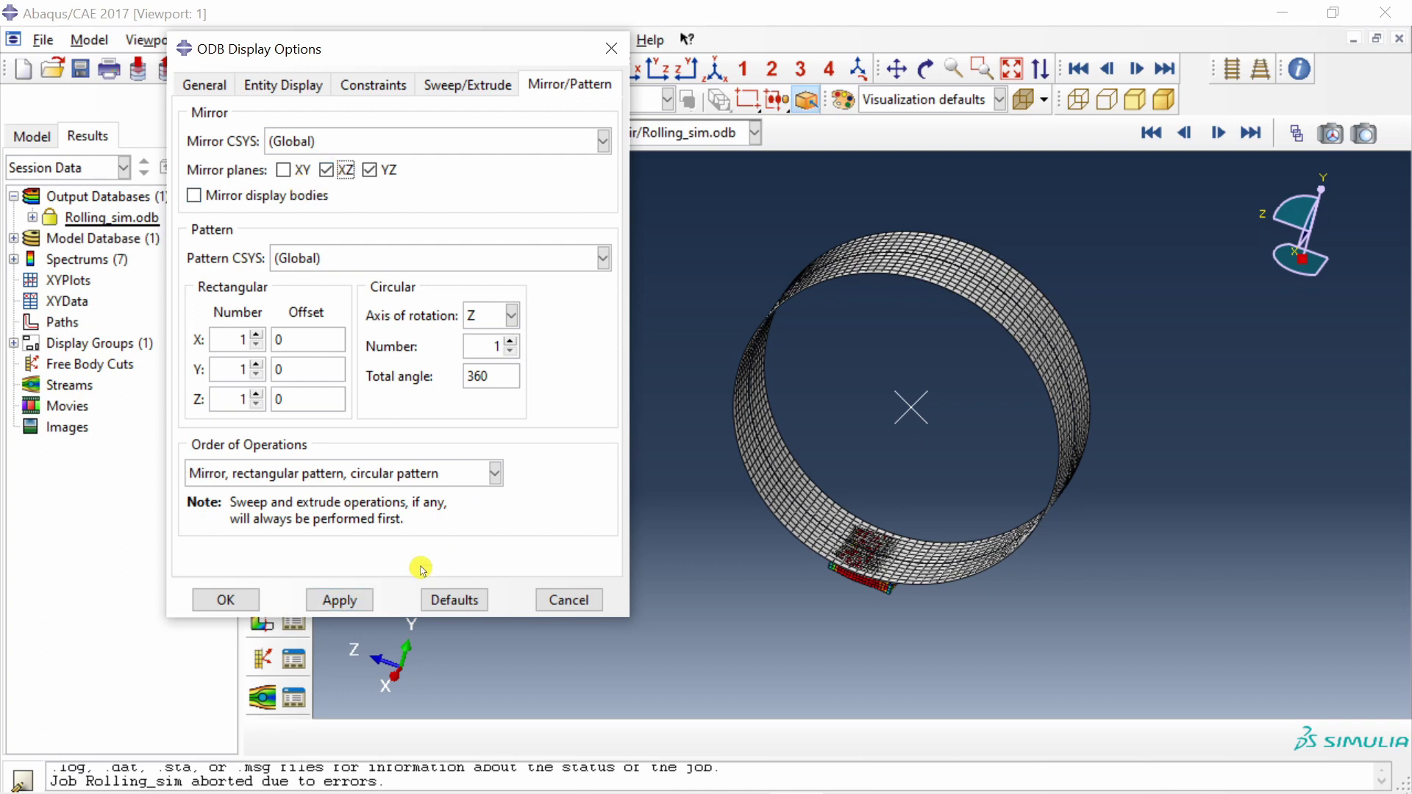
click(354, 597)
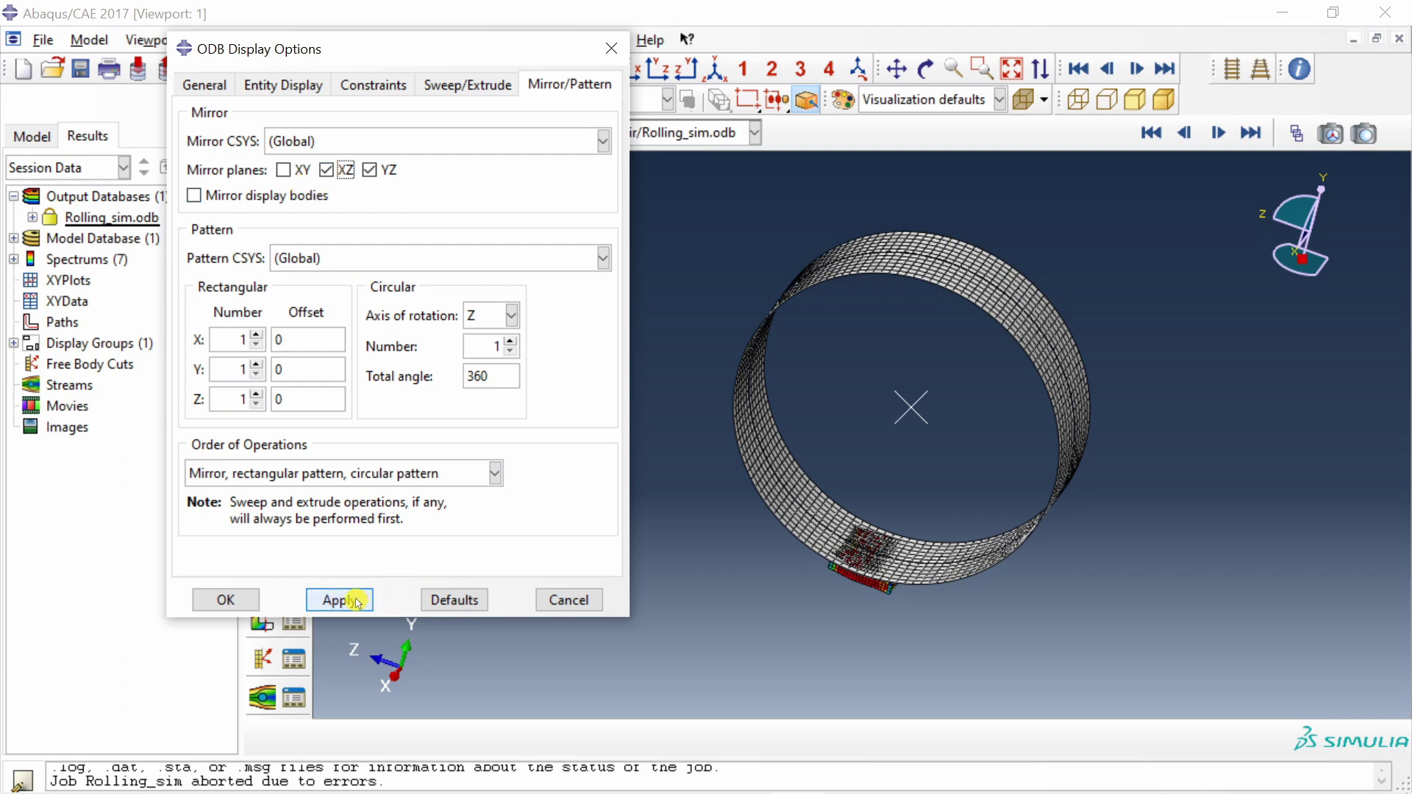
click(607, 51)
scroll(812, 389, down, 3)
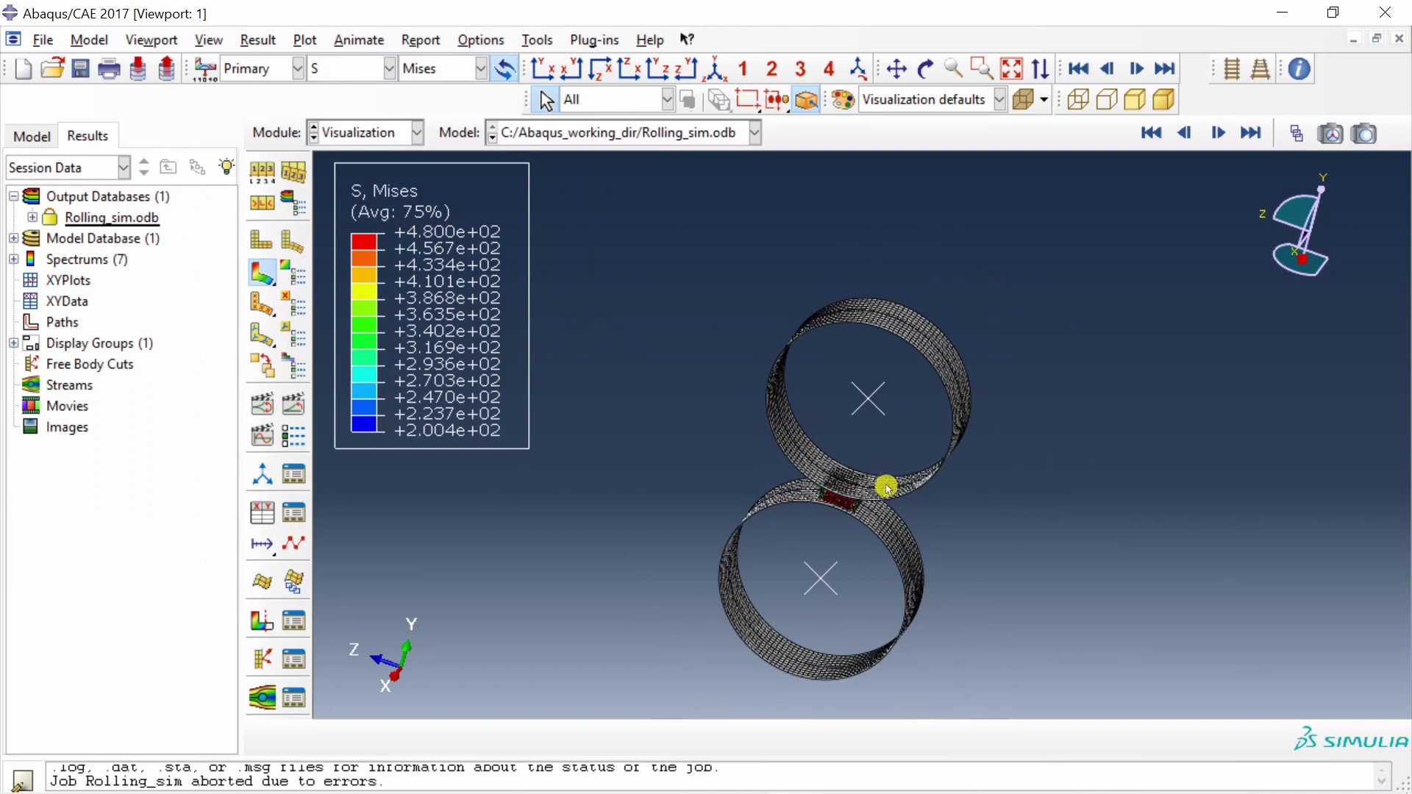
- Play the time history animation of the mirrored model, inspect the sheet passing between the rollers from several angles, and stop it
scroll(887, 488, up, 3)
ctrl+alt+drag(883, 441, 949, 346)
click(292, 410)
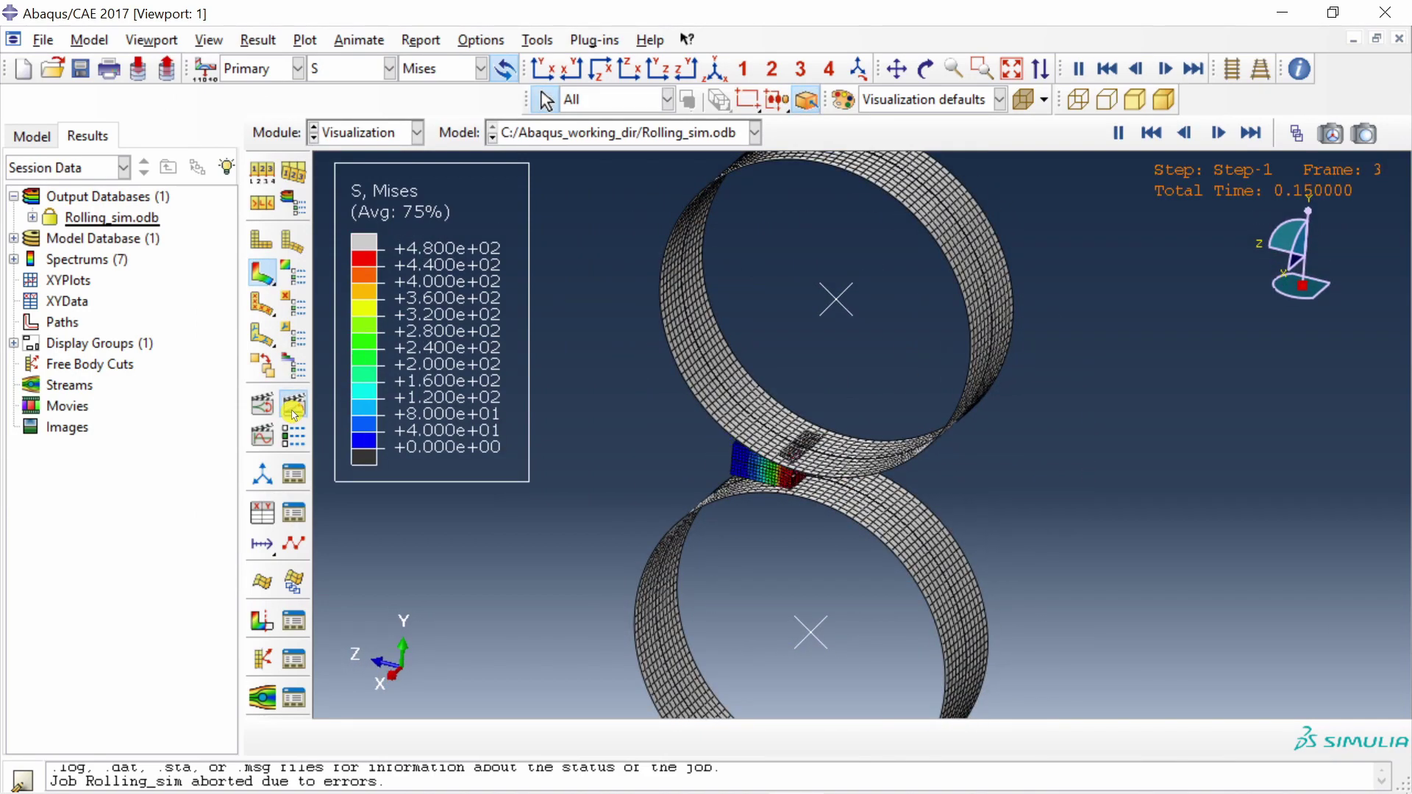
scroll(818, 588, up, 5)
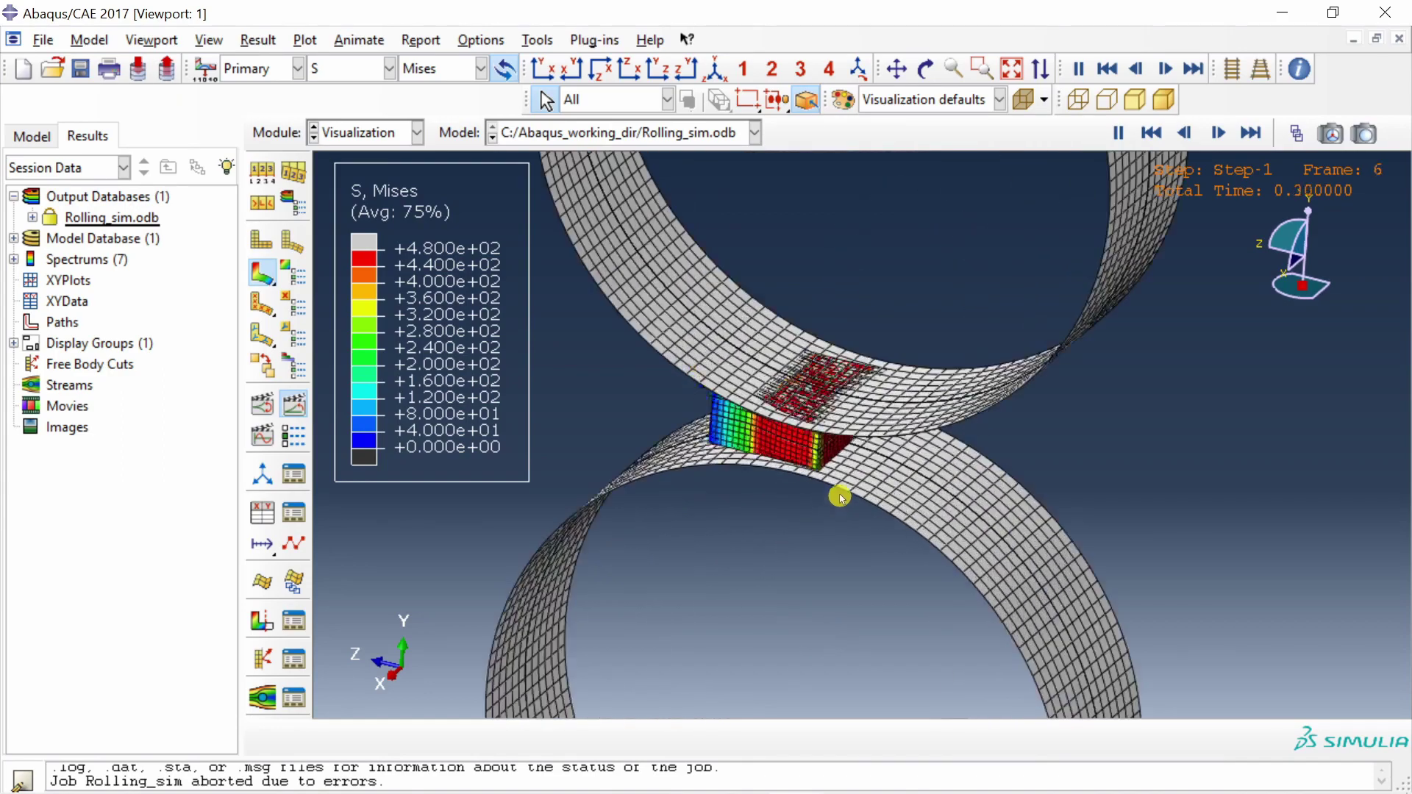
scroll(620, 485, down, 3)
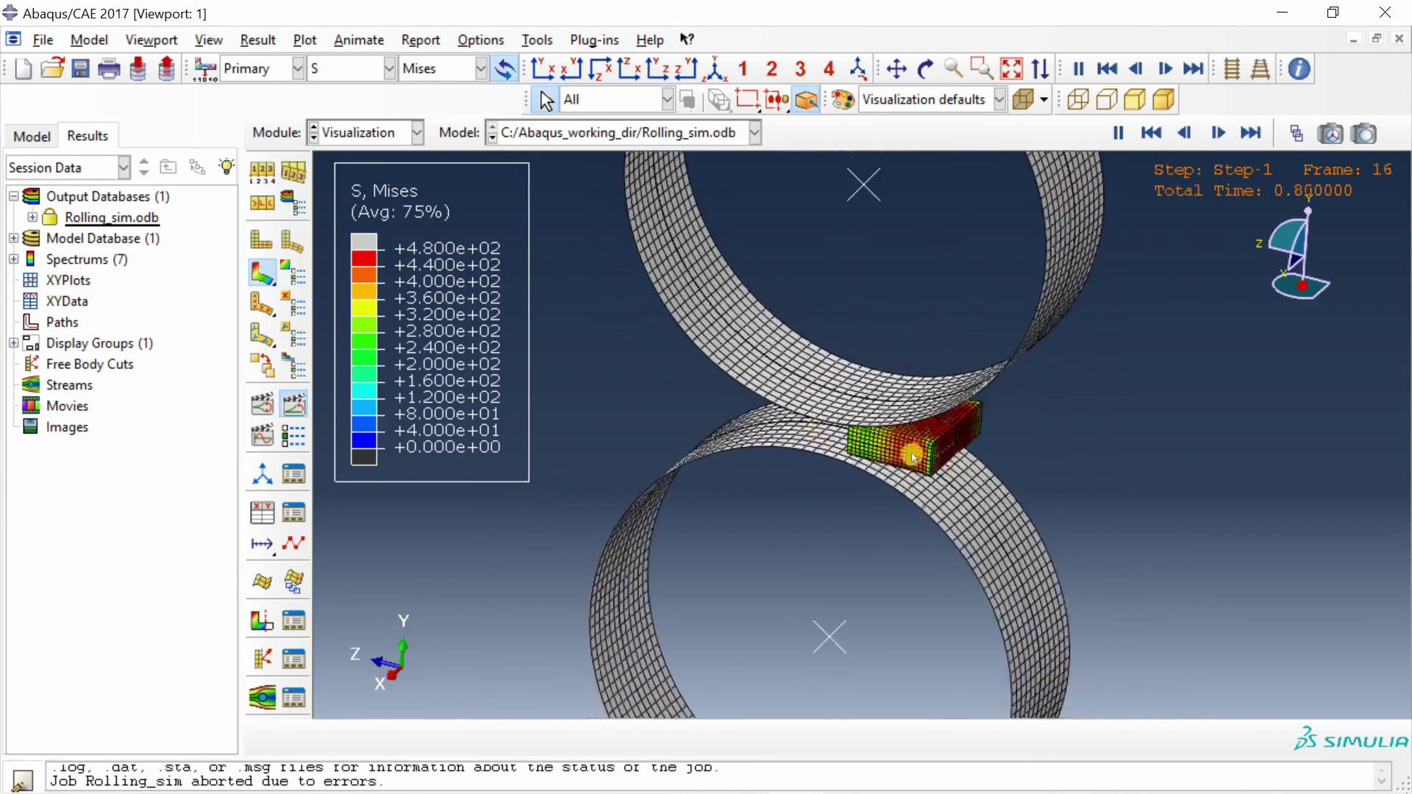
drag(620, 485, 857, 470)
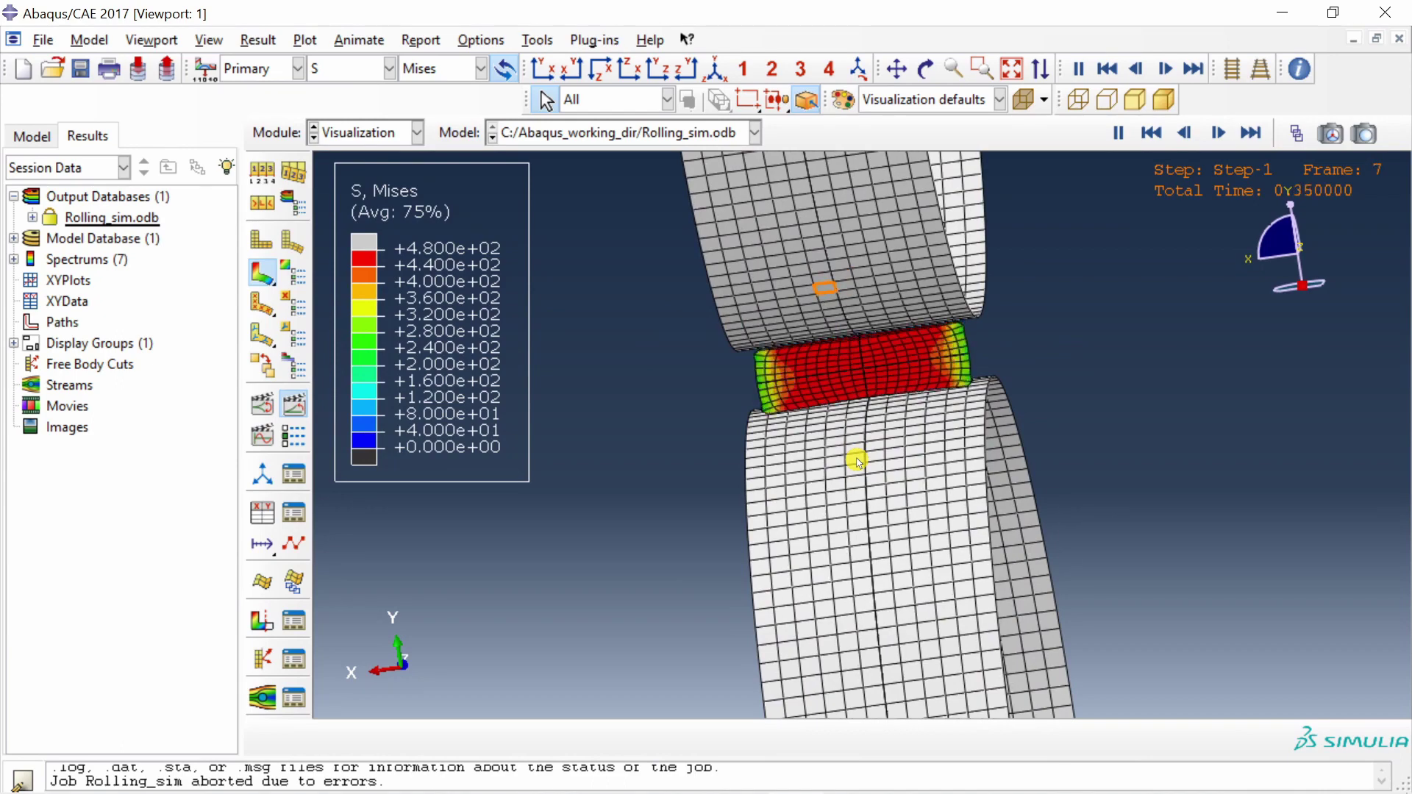
mouse_move(854, 460)
ctrl+alt+mouse_down()
mouse_move(819, 451)
mouse_move(909, 462)
mouse_move(875, 453)
ctrl+alt+mouse_up()
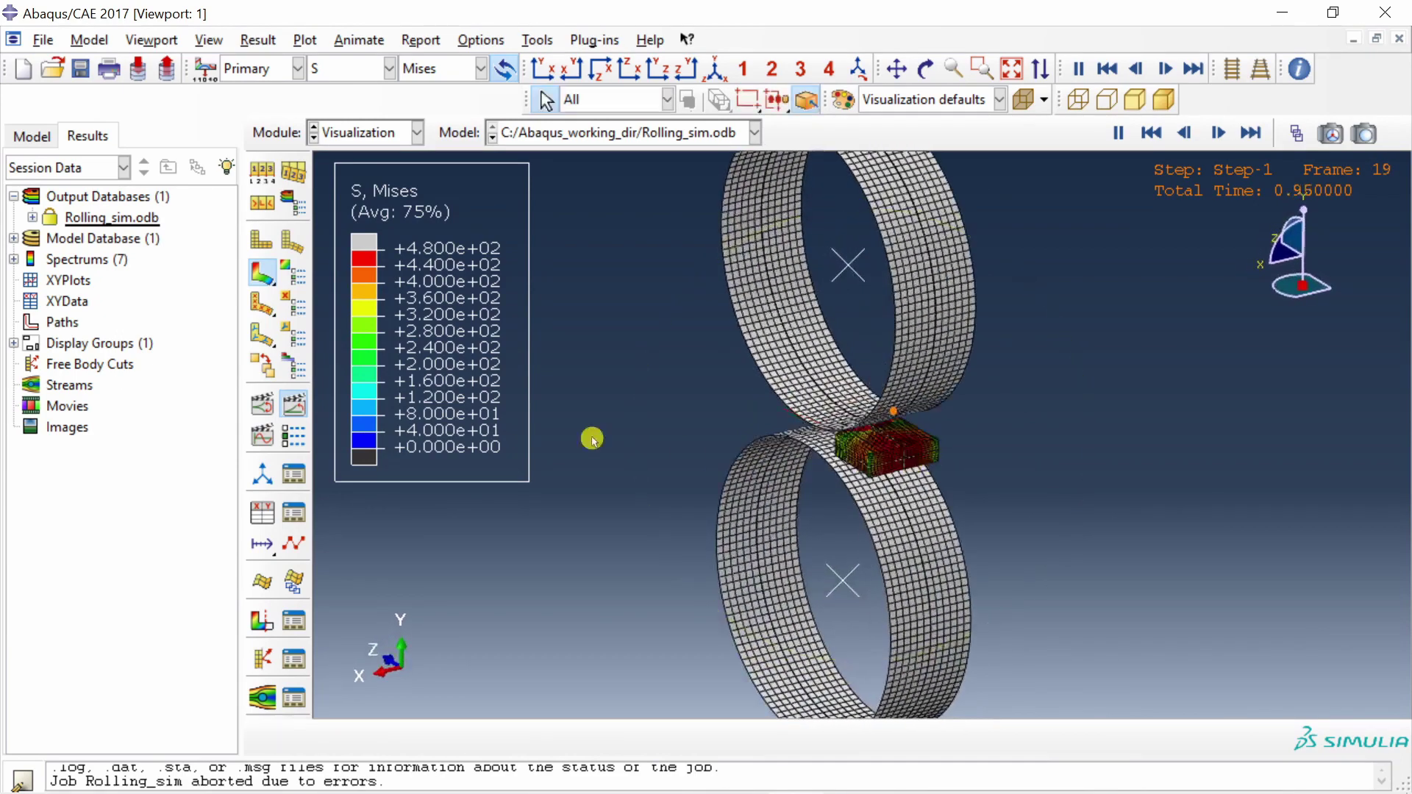
click(295, 404)
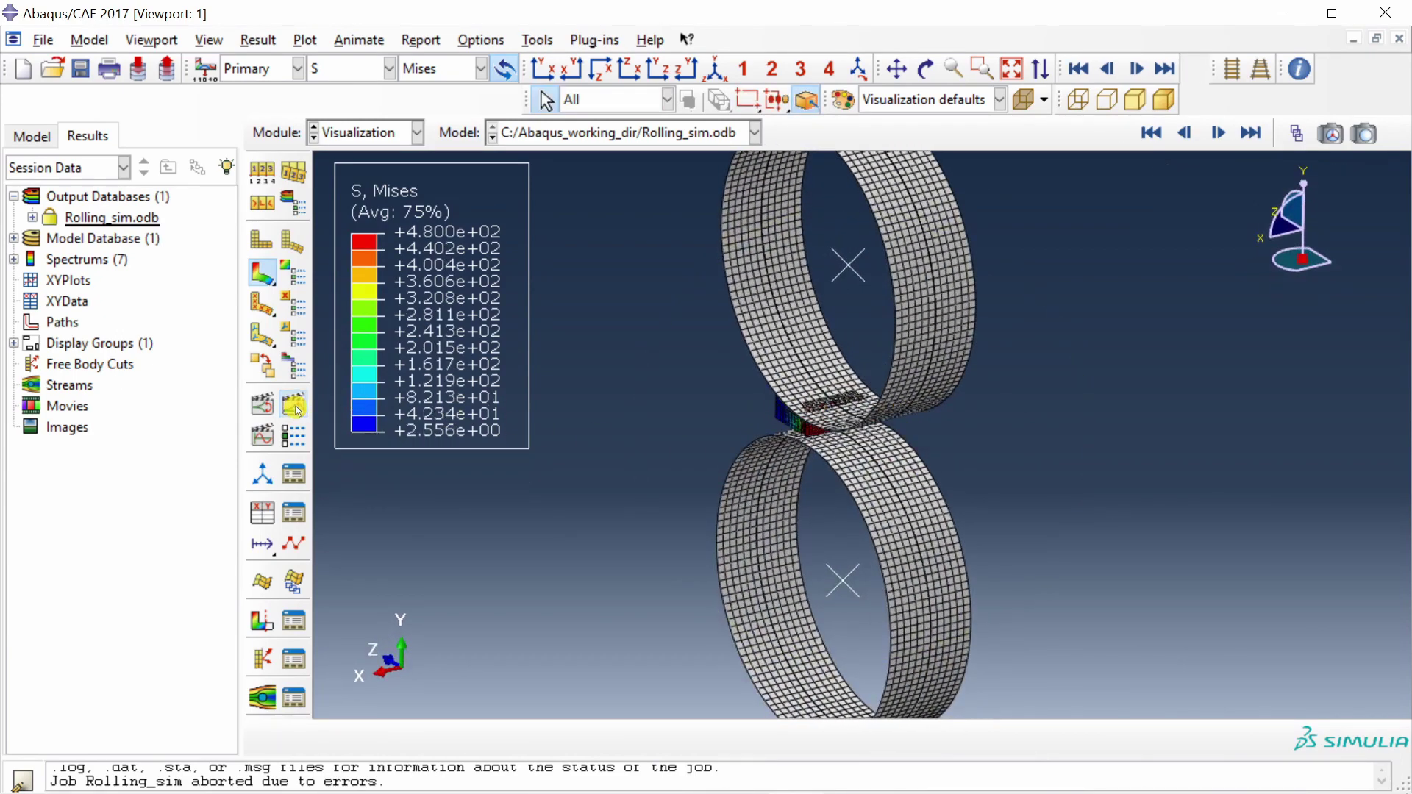
- Hide all edges in the results plot and replay the time history animation of the rolling process
click(469, 41)
click(489, 61)
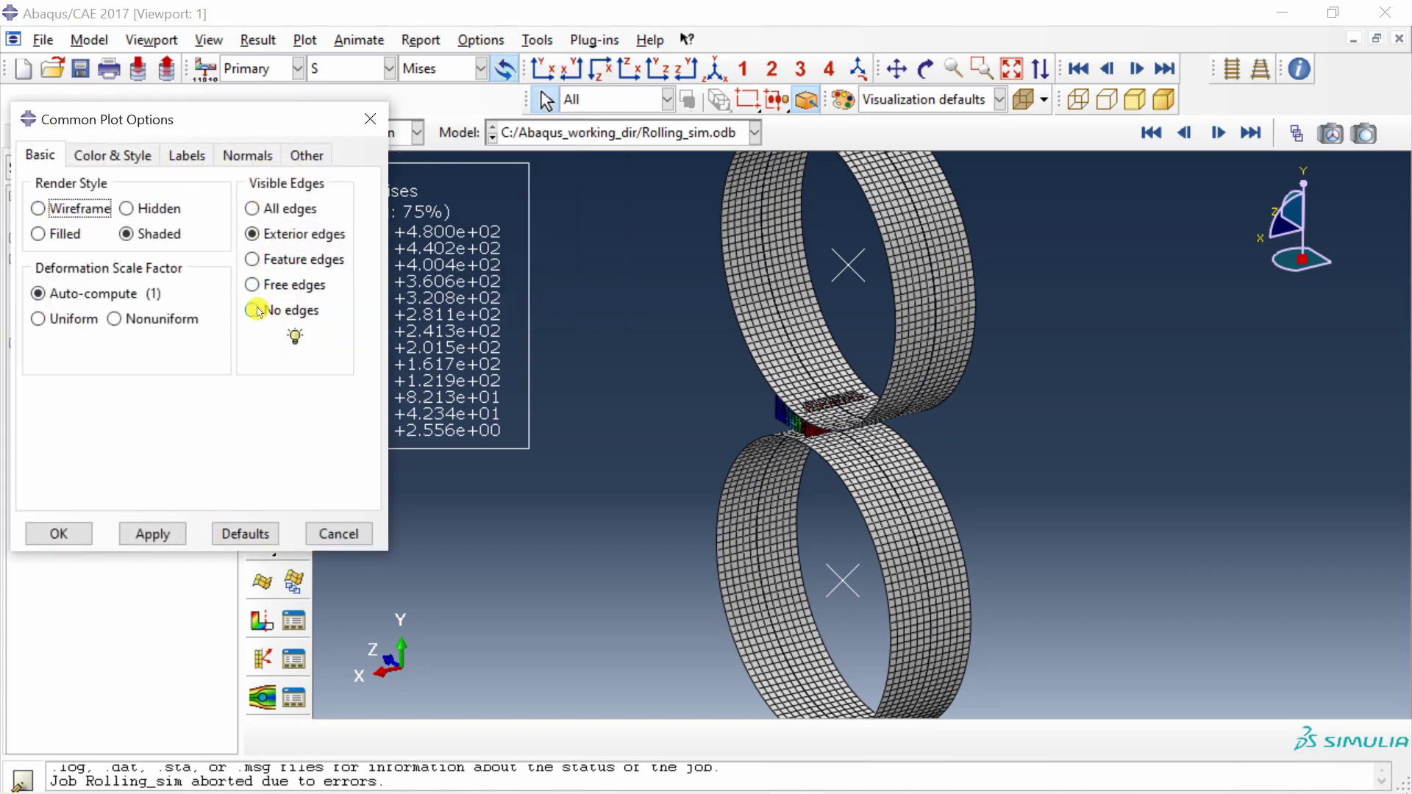
click(151, 531)
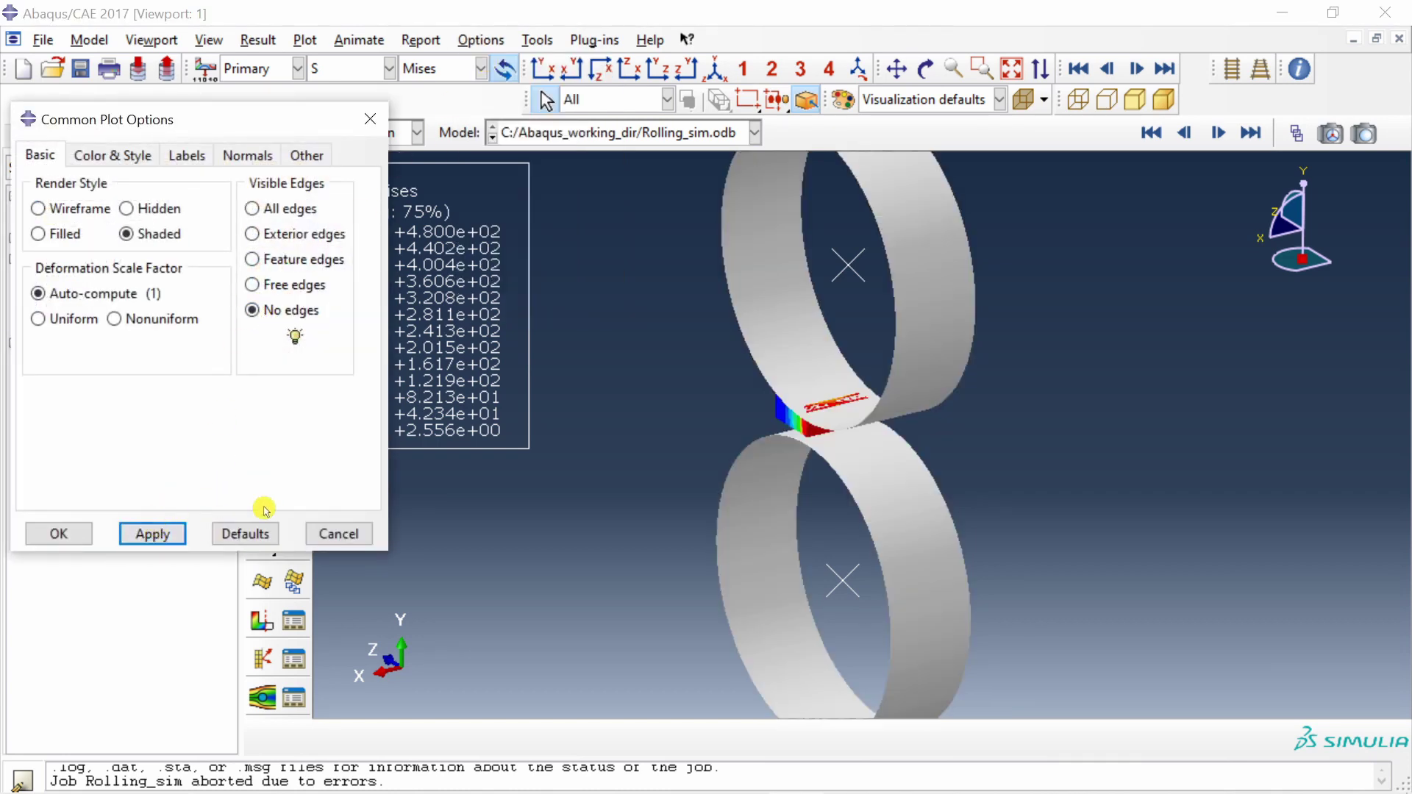
click(82, 531)
click(295, 404)
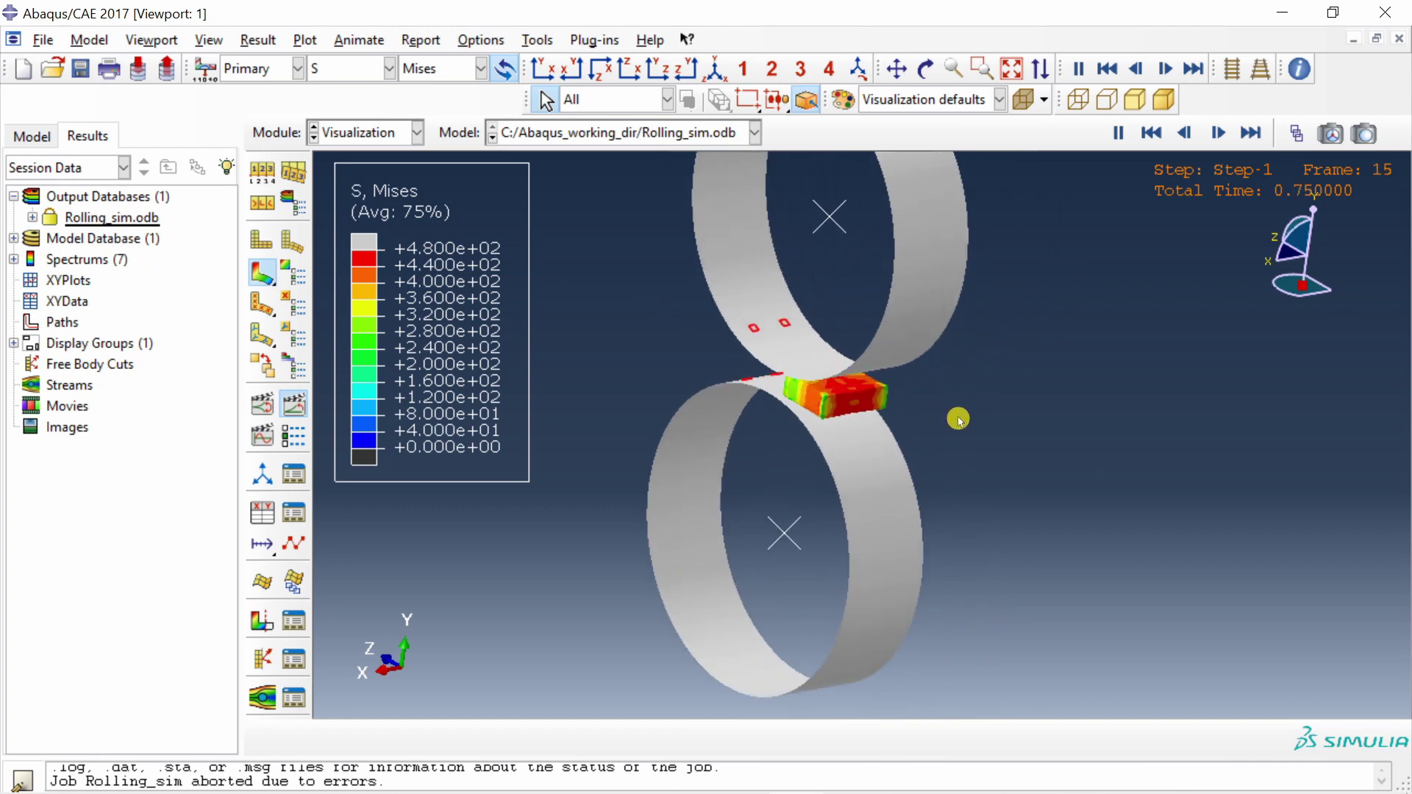
ctrl+alt+drag(955, 413, 1145, 437)
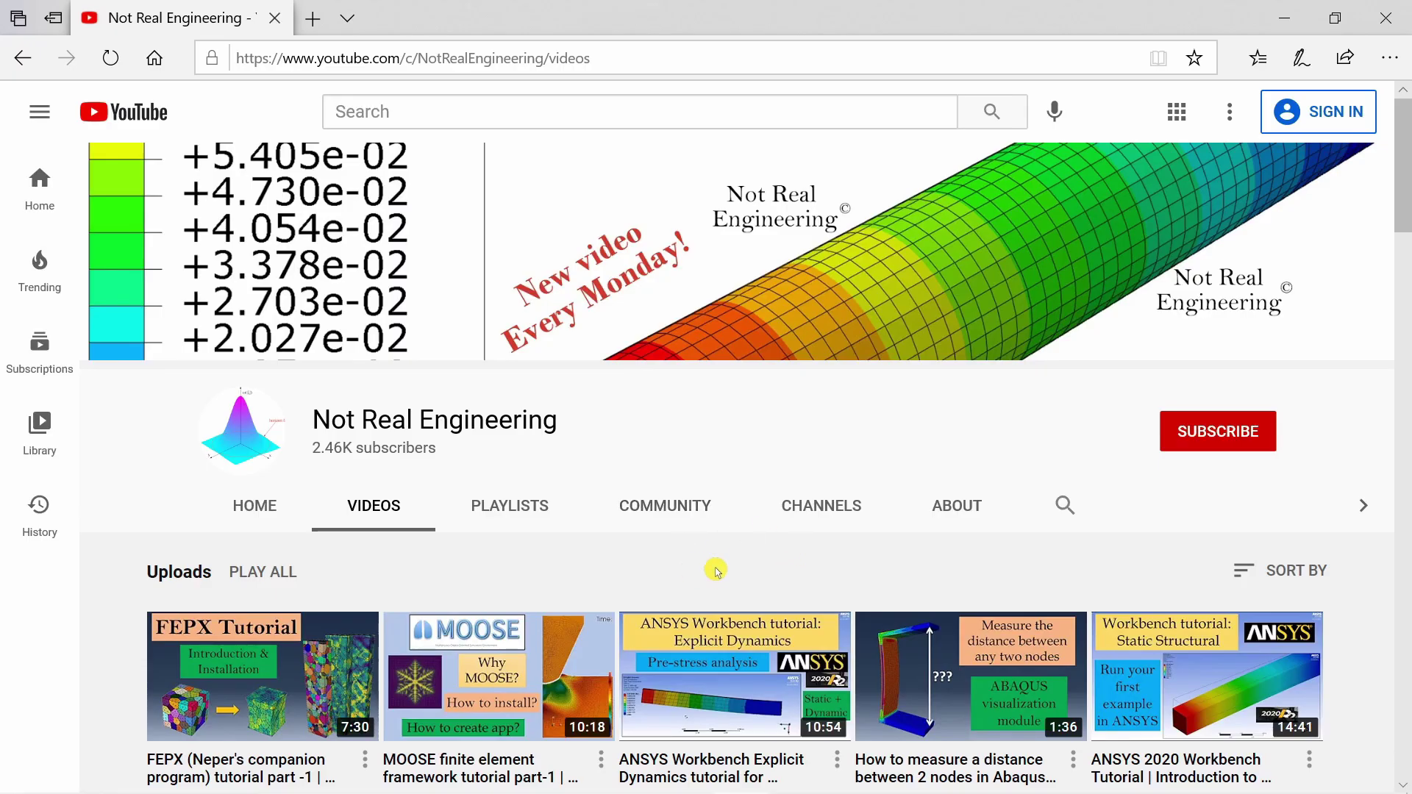
scroll(735, 525, down, 10)
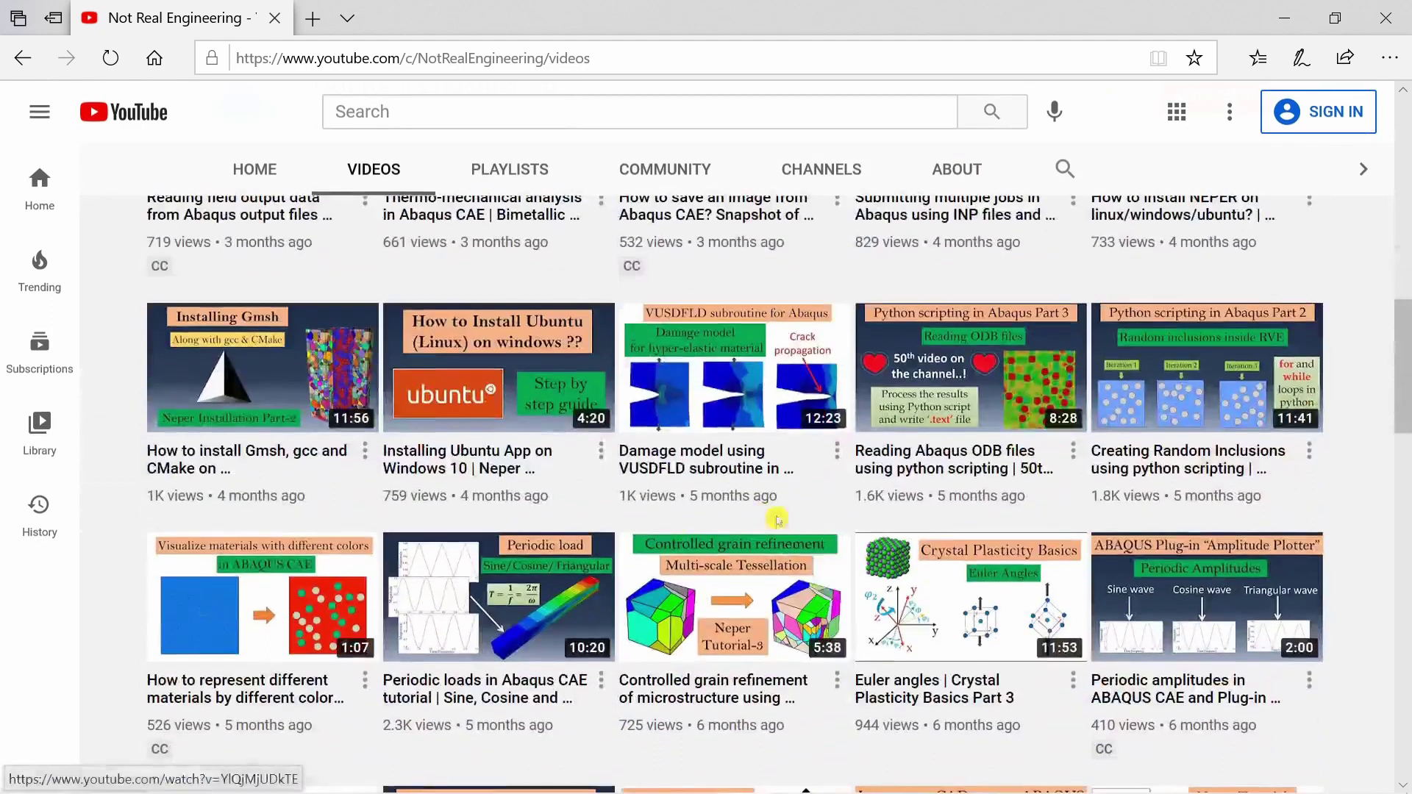
scroll(778, 521, down, 10)
scroll(757, 530, up, 15)
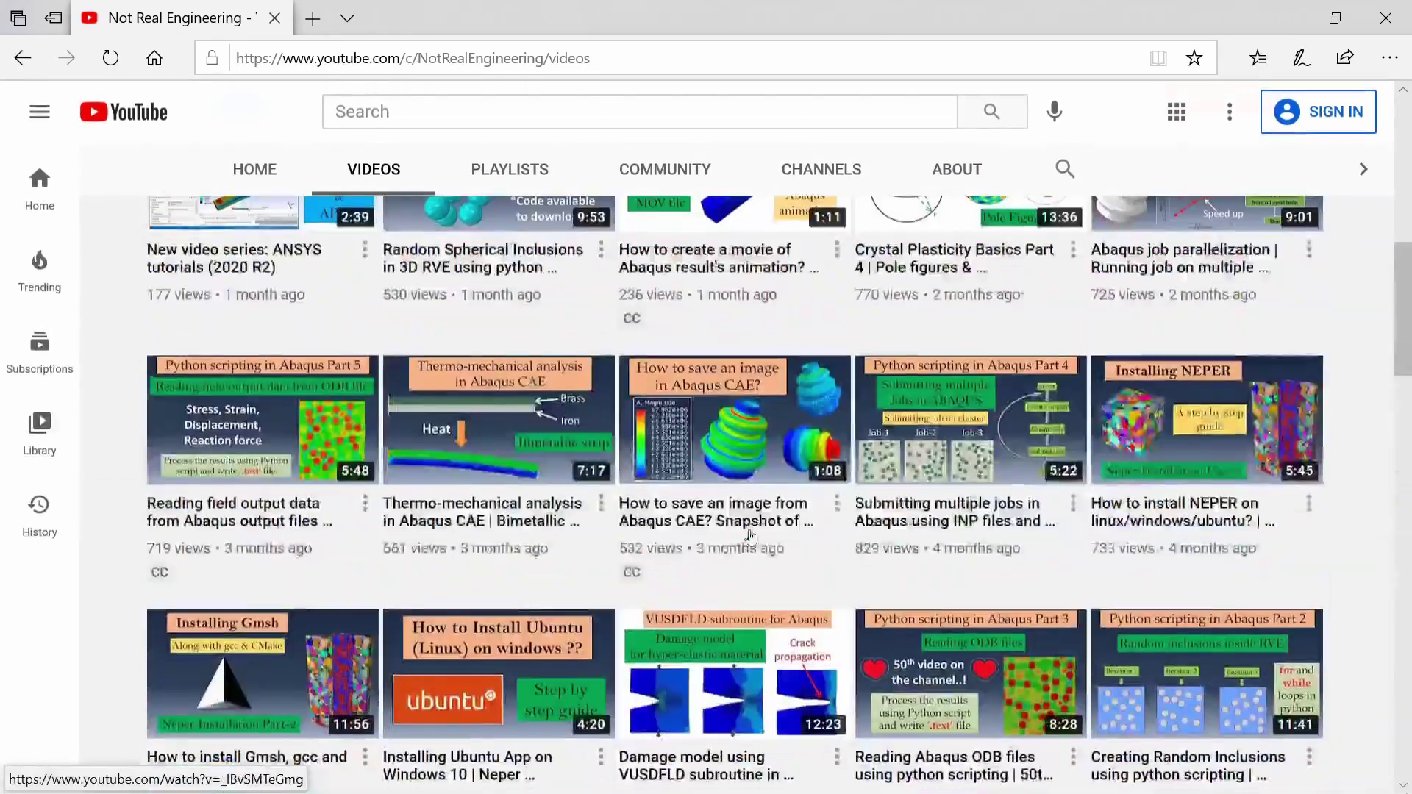
scroll(751, 535, up, 10)
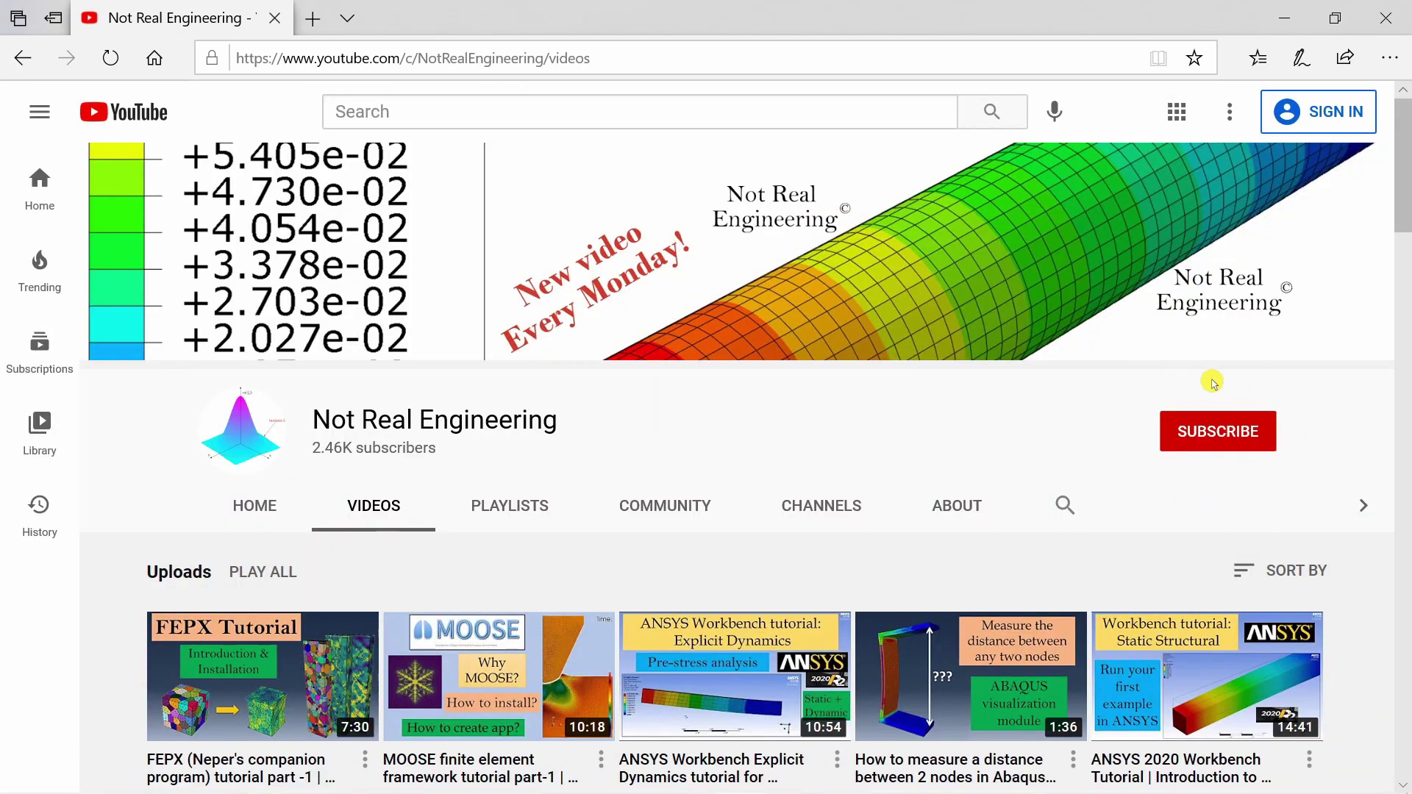